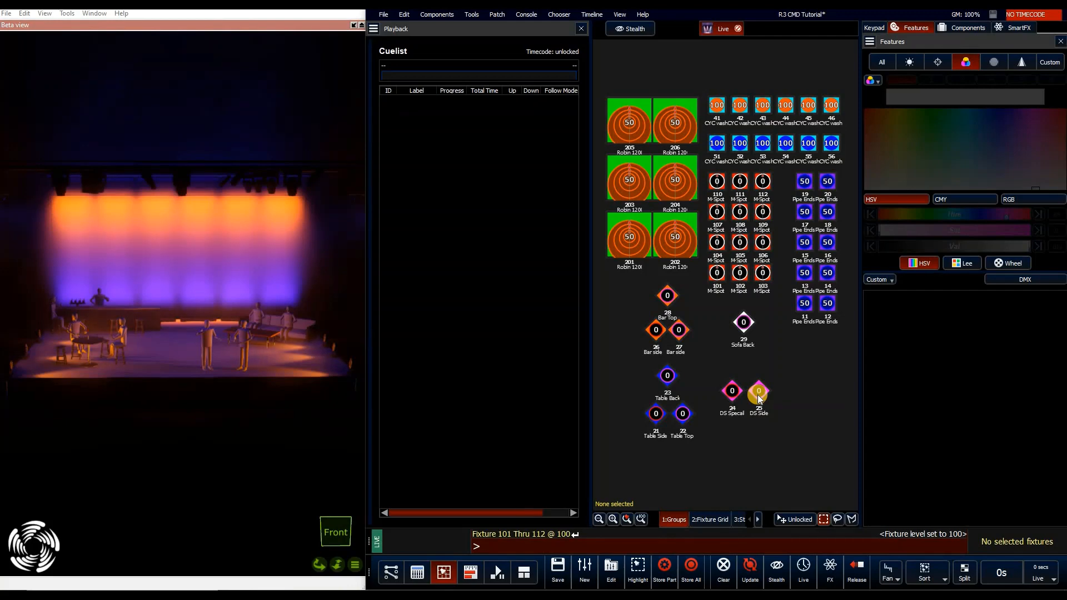
Step: Clear all live values and bring fixtures 101 through 112 to full intensity using the on-screen keypad
left_click(878, 26)
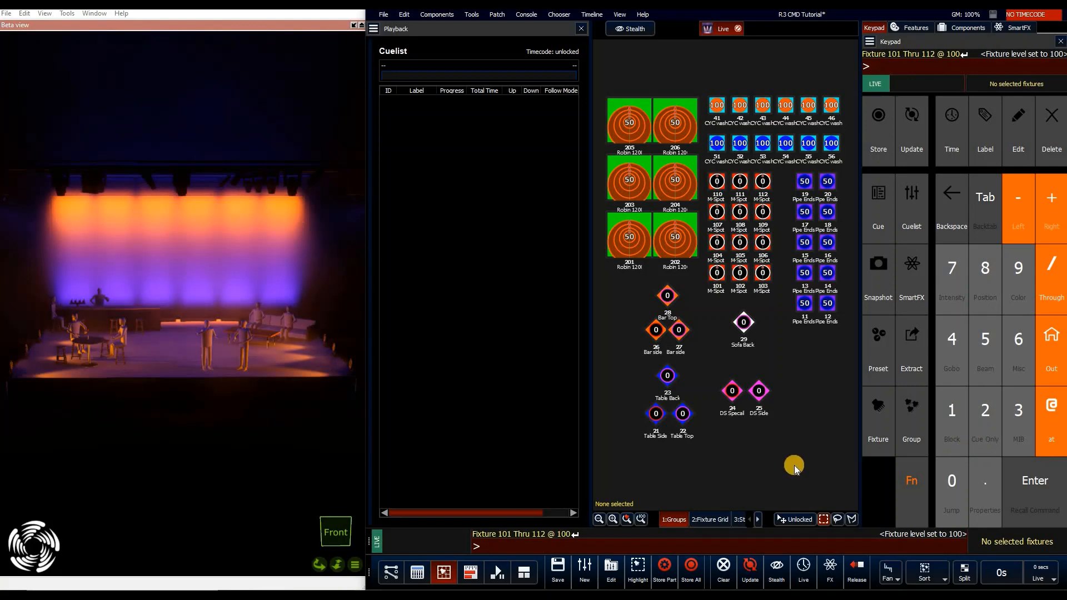
left_click(725, 575)
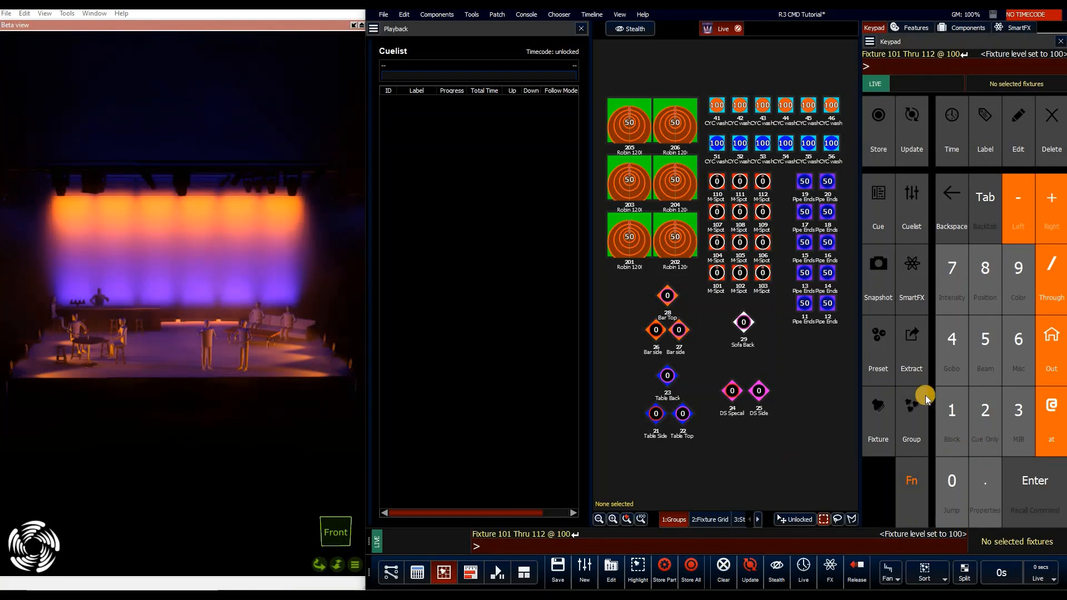
left_click(963, 427)
left_click(950, 479)
left_click(951, 441)
left_click(1051, 278)
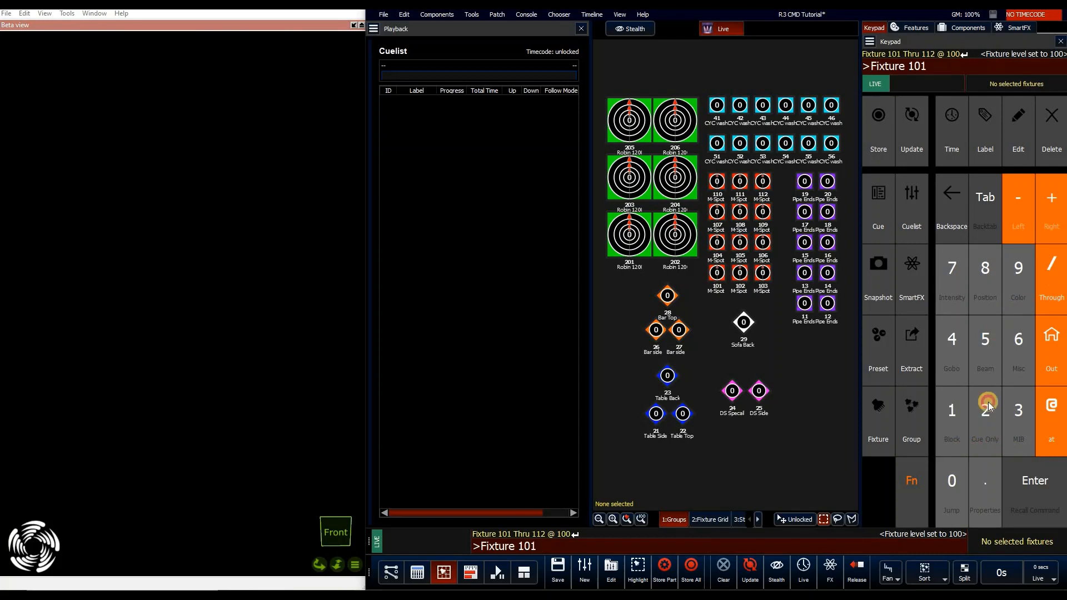
left_click(947, 403)
left_click(944, 406)
left_click(976, 401)
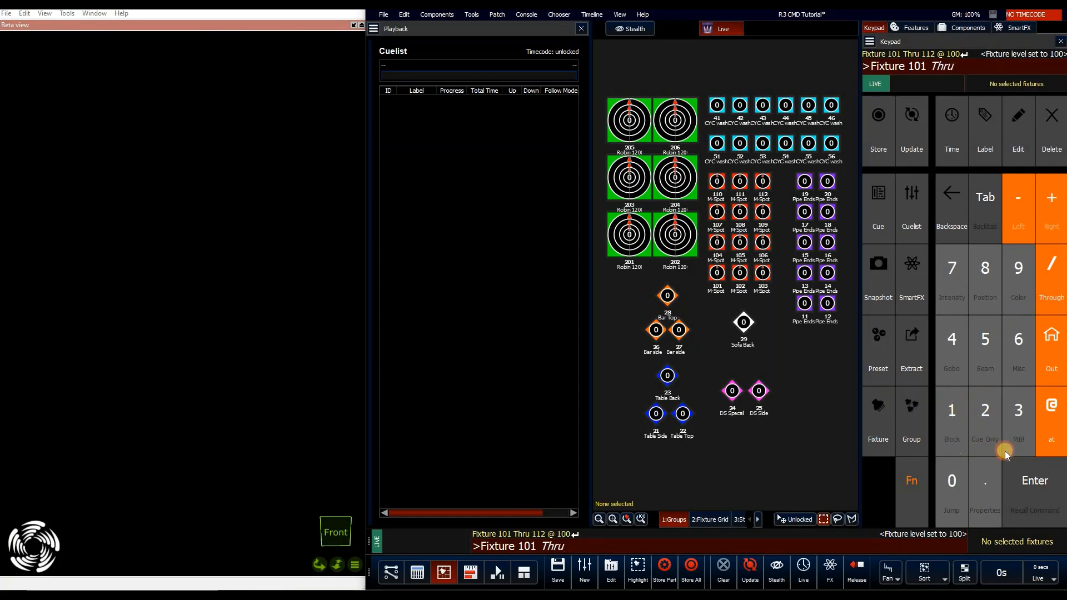
double_click(1053, 414)
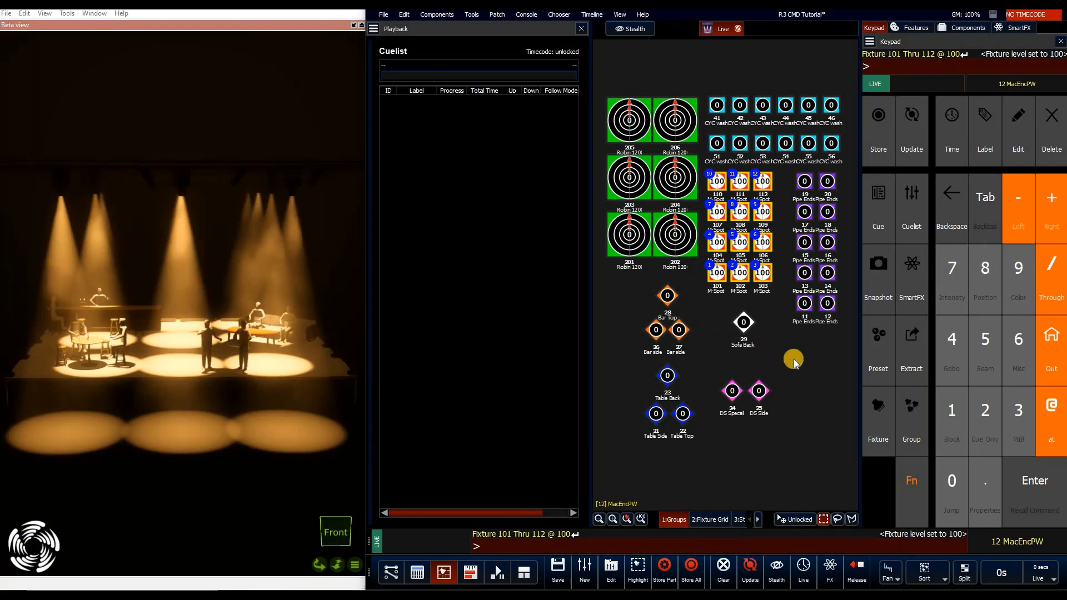
Step: Clear the programmer and enter a command setting fixtures 101 through 112 at 100
left_click(724, 565)
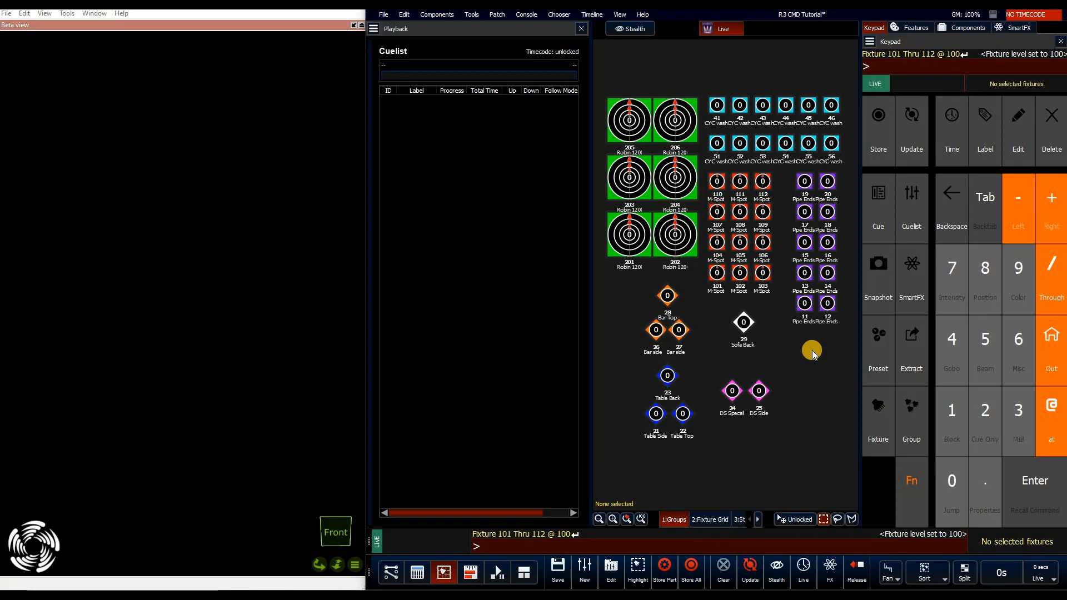
type("101")
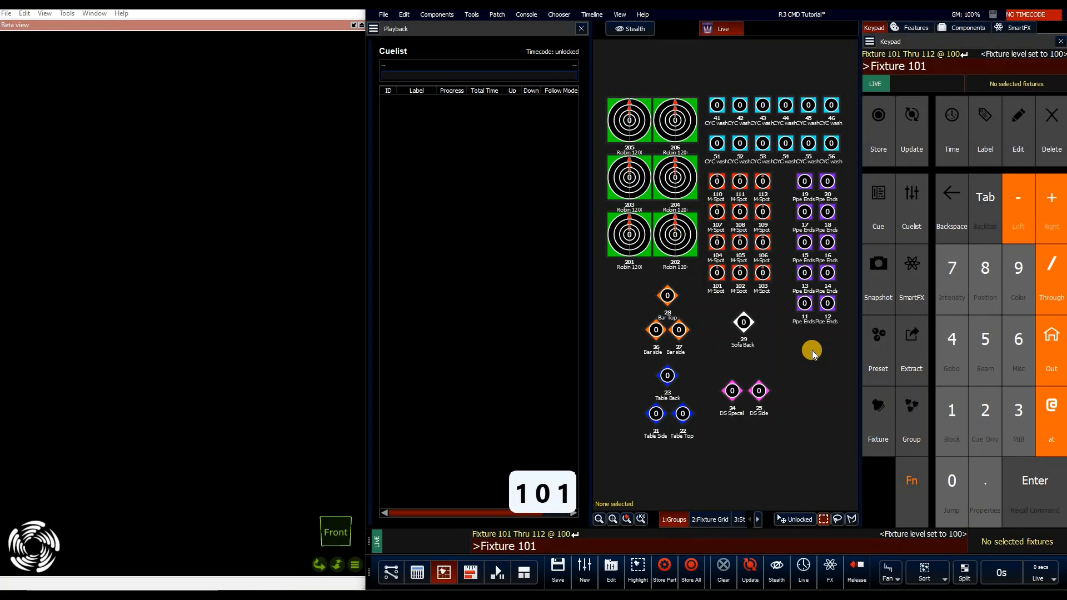
key("slash")
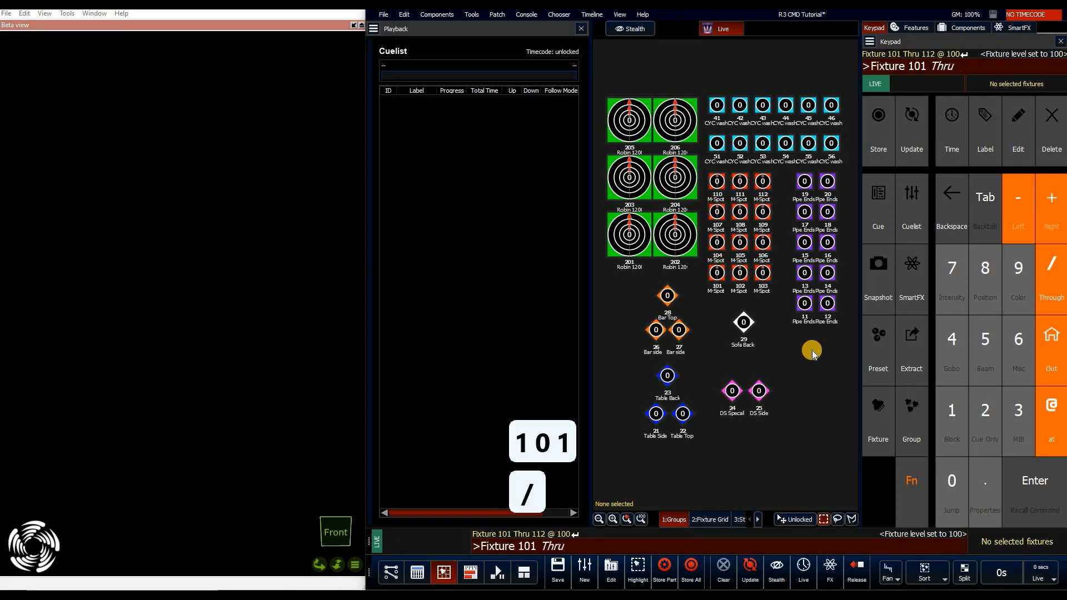
type("112")
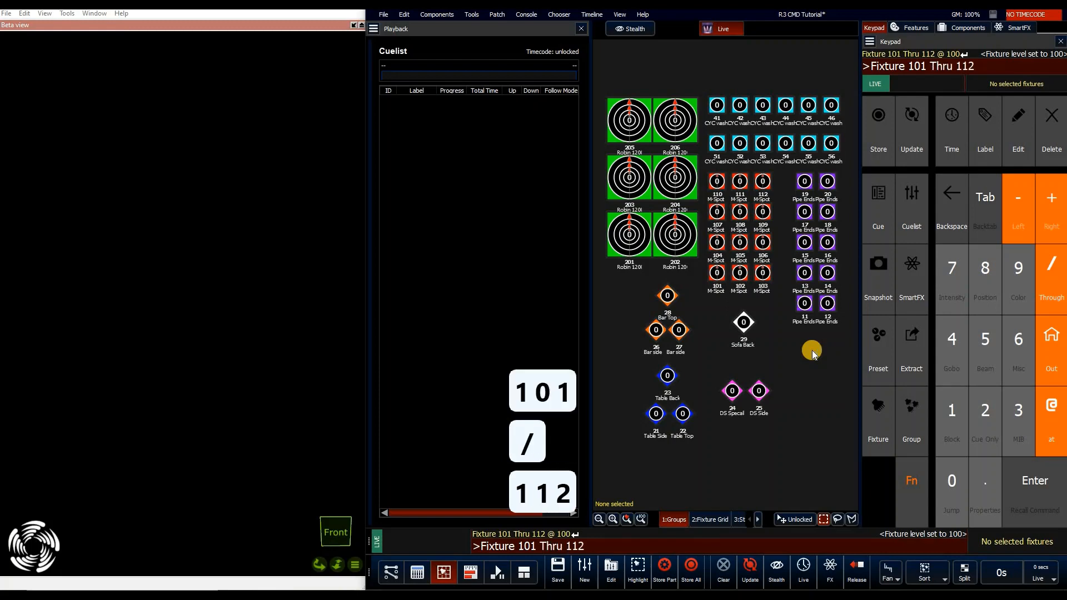
key("a")
key("a")
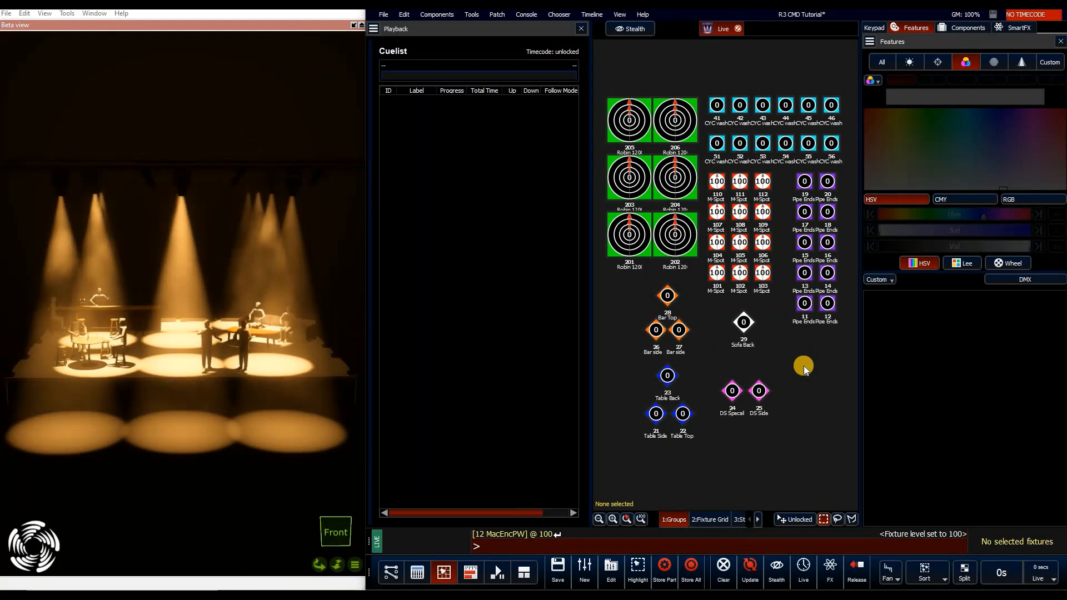
Step: Clear the programmer and enter a command bringing fixtures 11 through 20 to 100
key("F7")
type("11/20")
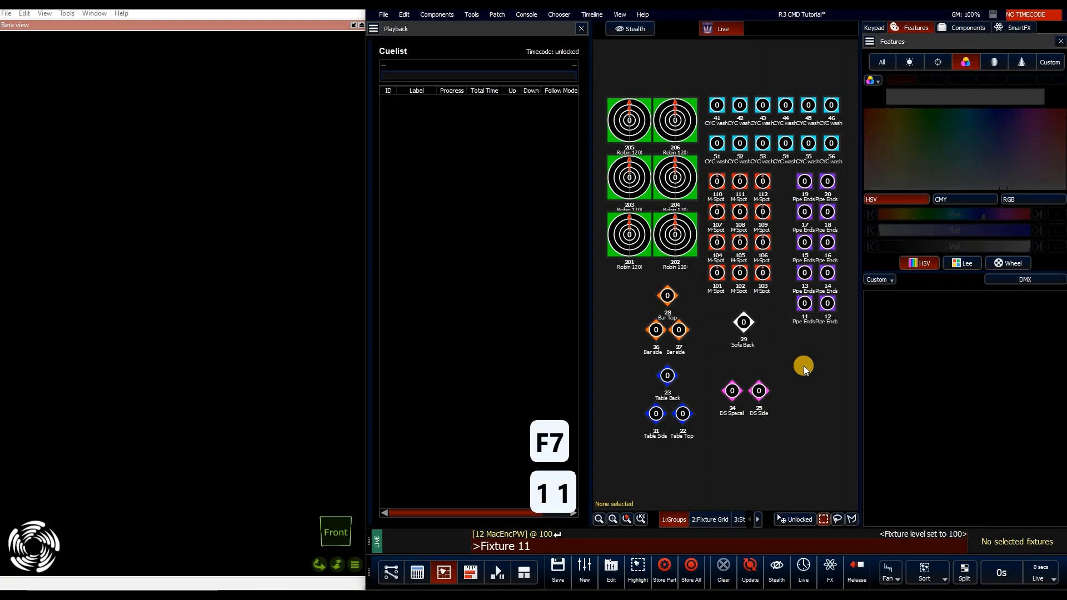
key("a")
key("a")
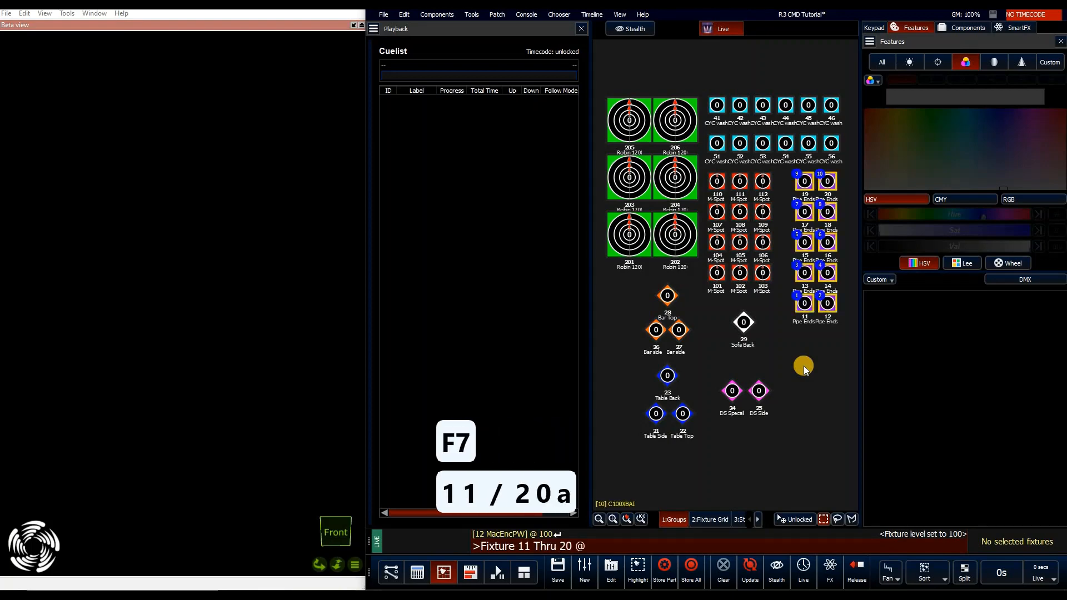
Step: Give the selected pipe-end fixtures 11 through 20 a saturated cyan colour and set their intensity to 50
mouse_move(1006, 111)
left_mouse_down()
mouse_move(1005, 96)
mouse_move(967, 104)
left_mouse_up()
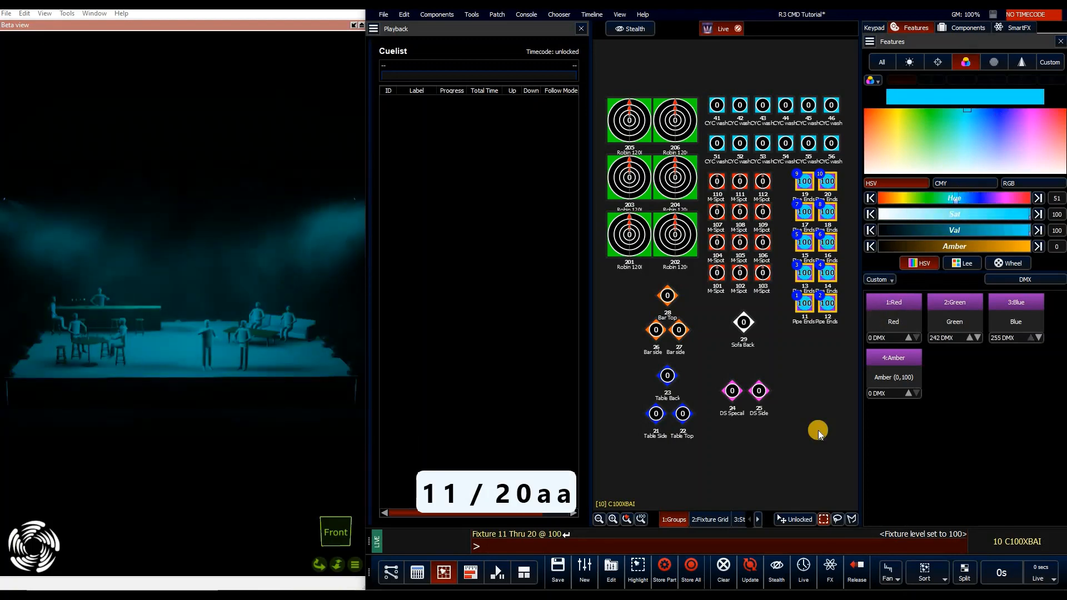
key("asterisk")
key("5")
key("Return")
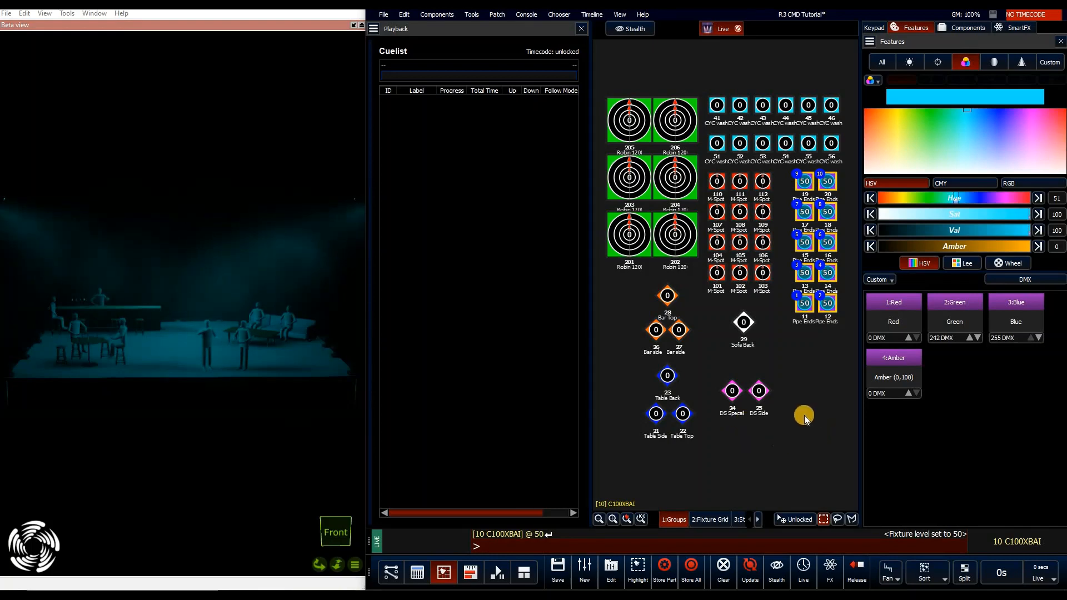
Step: View the fixtures in the Stage Plot layout, return to the Fixture Grid layout and deselect all fixtures
left_click(710, 519)
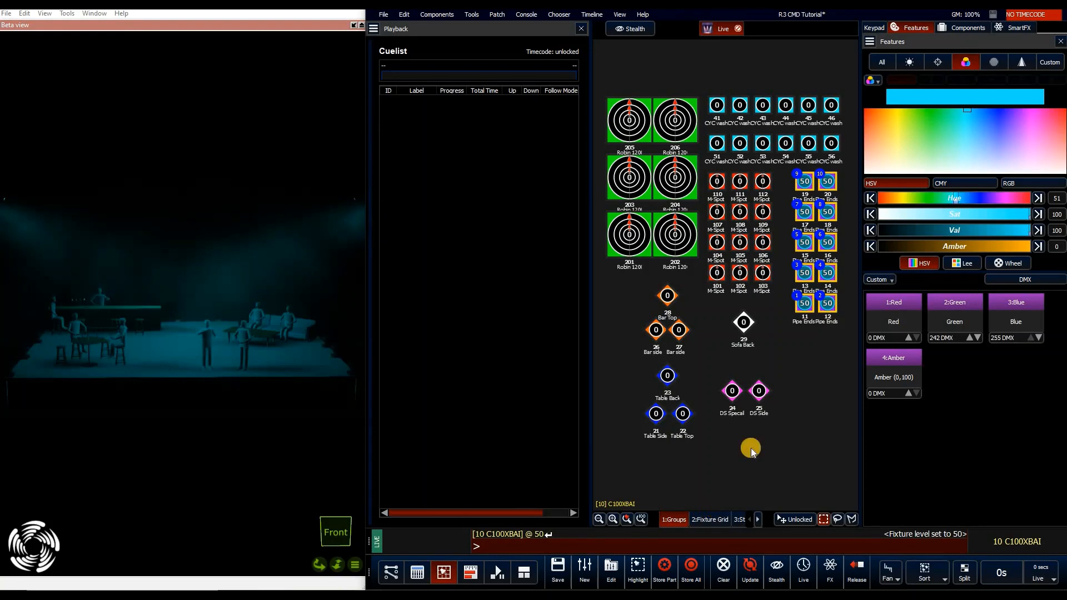
left_click(739, 519)
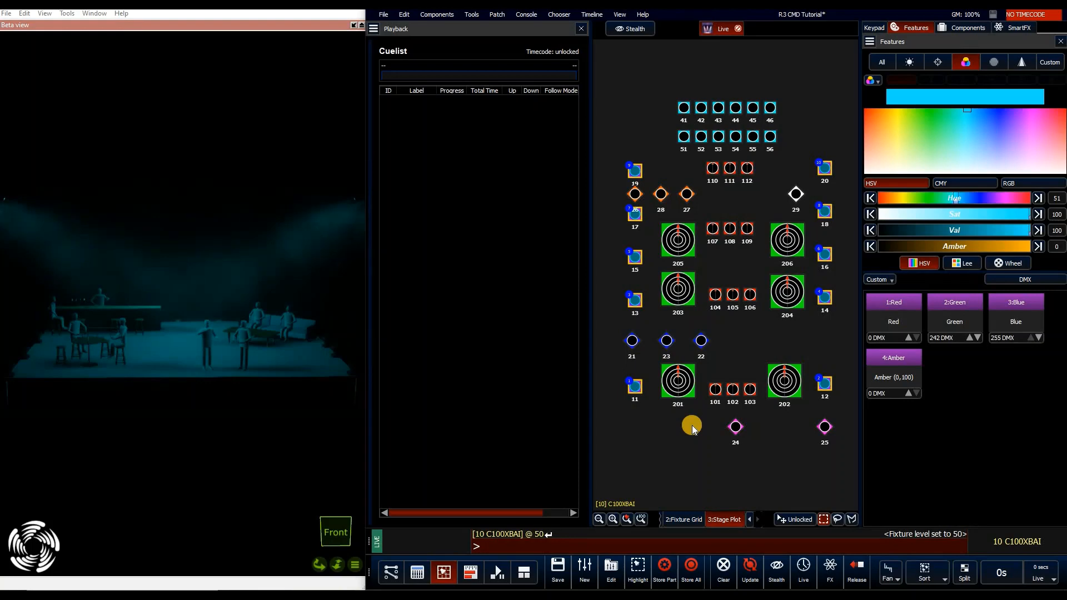
left_click(687, 519)
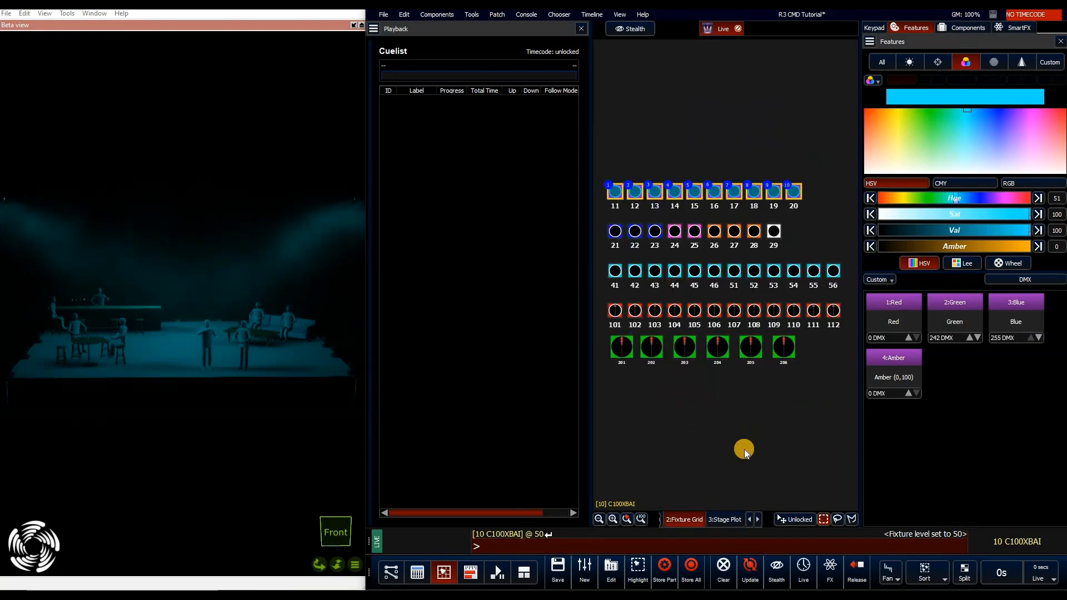
left_click(745, 449)
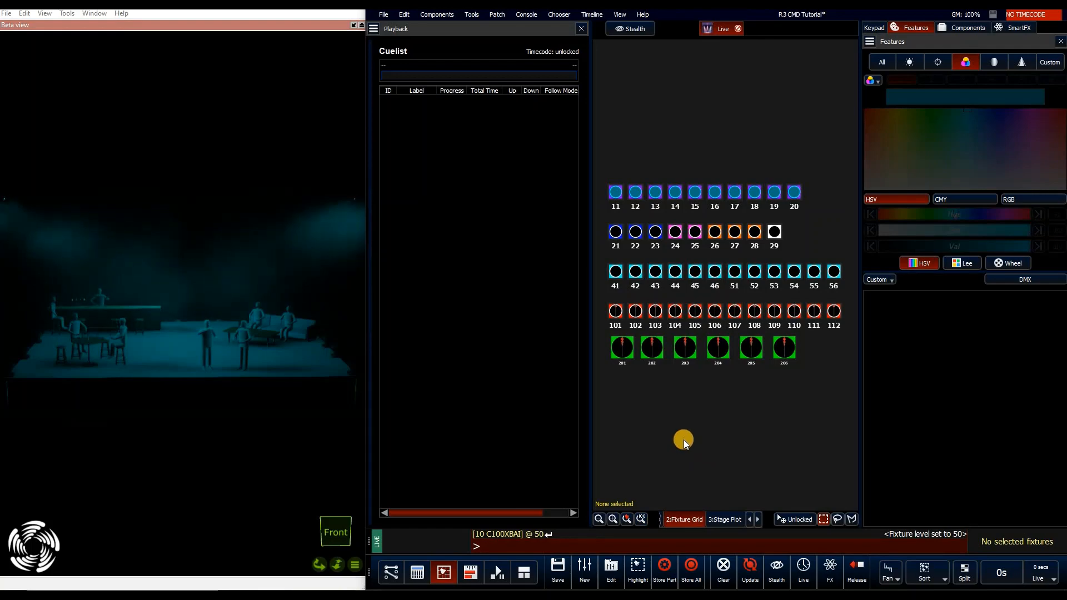
Step: Try selecting the first fixture of each row in the Fixture Grid, such as 11, 21 and 41, and clear the selection
left_click(617, 191)
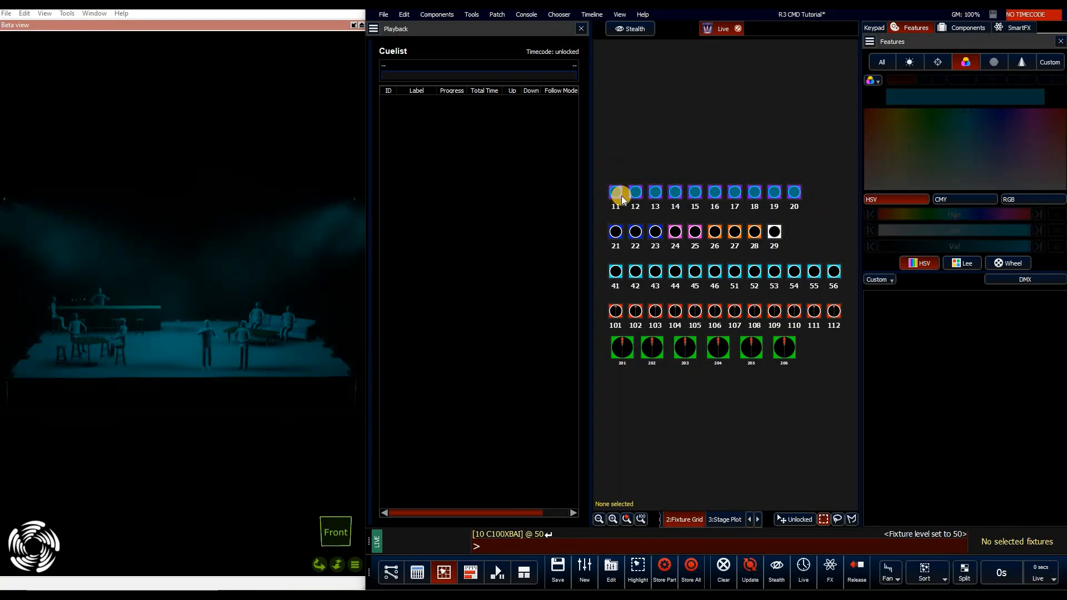
left_click(616, 232)
left_click(614, 273)
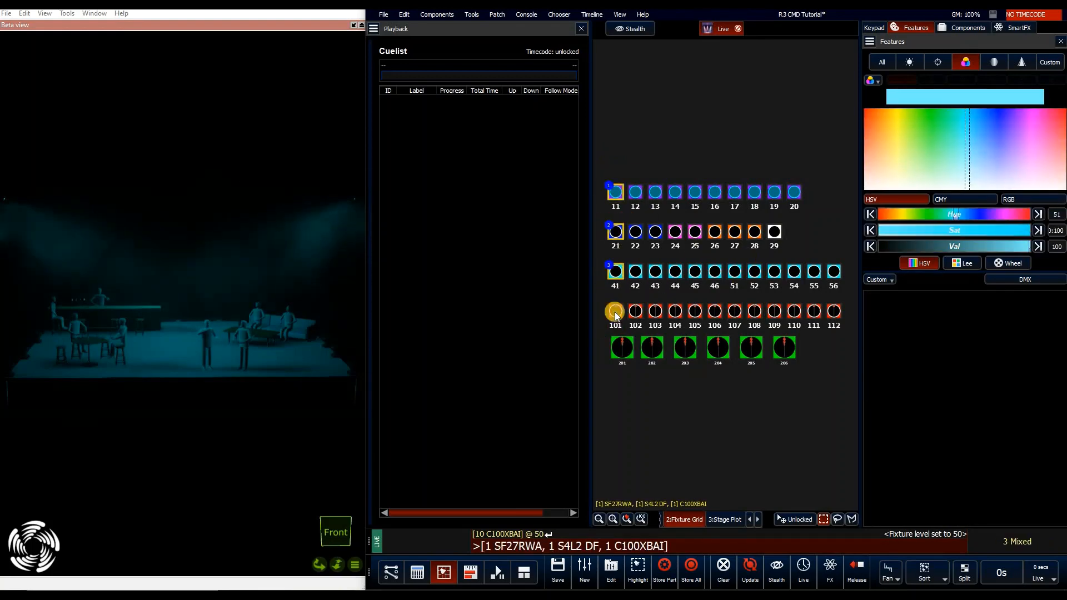
left_click(657, 151)
left_click(619, 196)
left_click(614, 237)
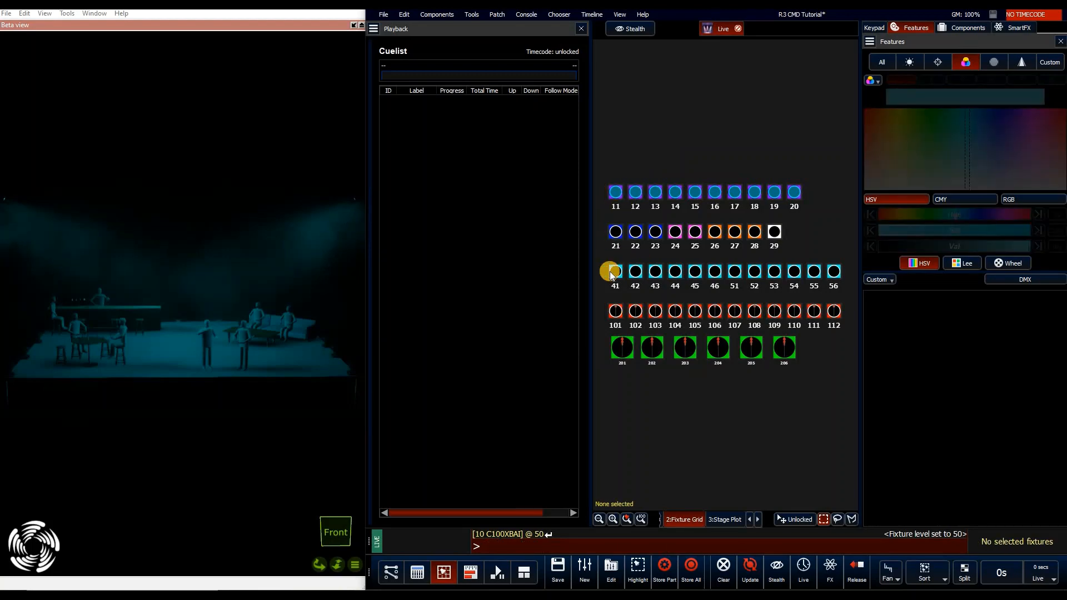
left_click(612, 320)
left_click(623, 356)
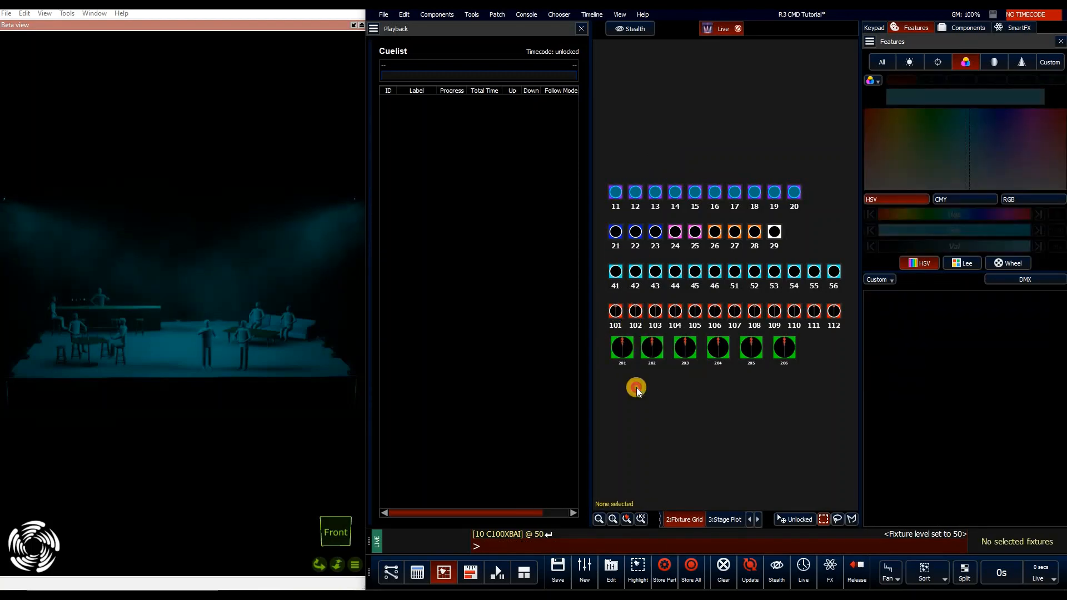
left_click(646, 412)
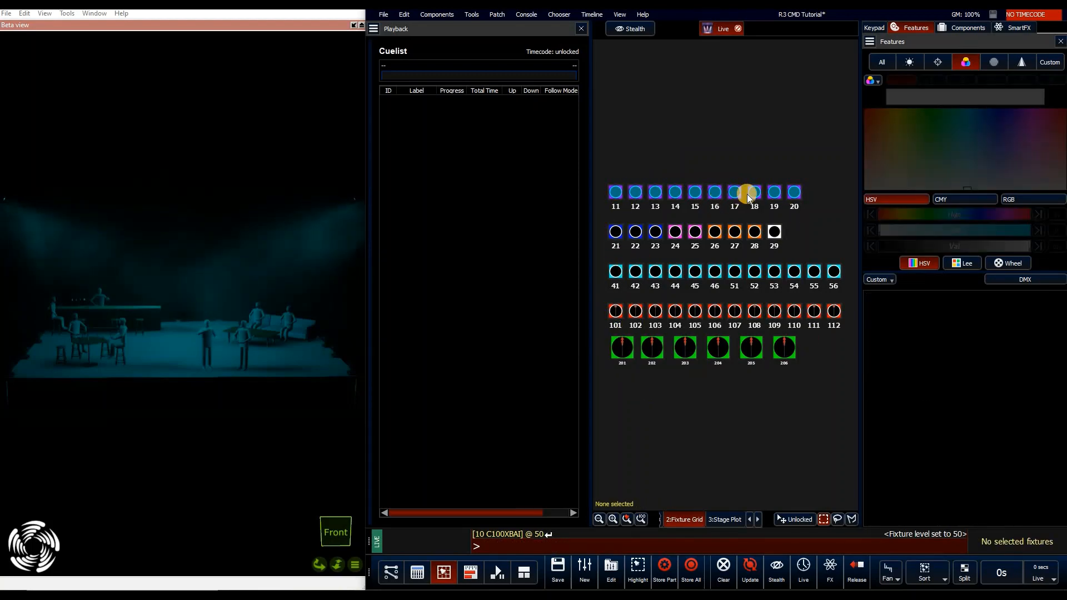
left_click_drag(729, 198, 805, 191)
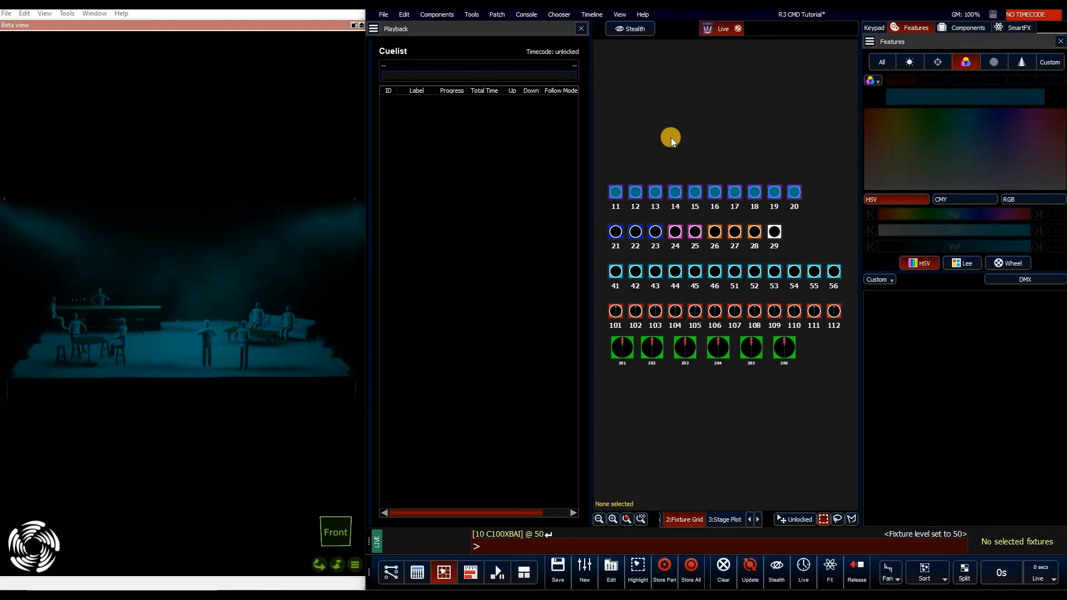
Step: Select fixture ranges by number one after another: 41 through 56, 101 through 112, and 11 through 20
type("41/56")
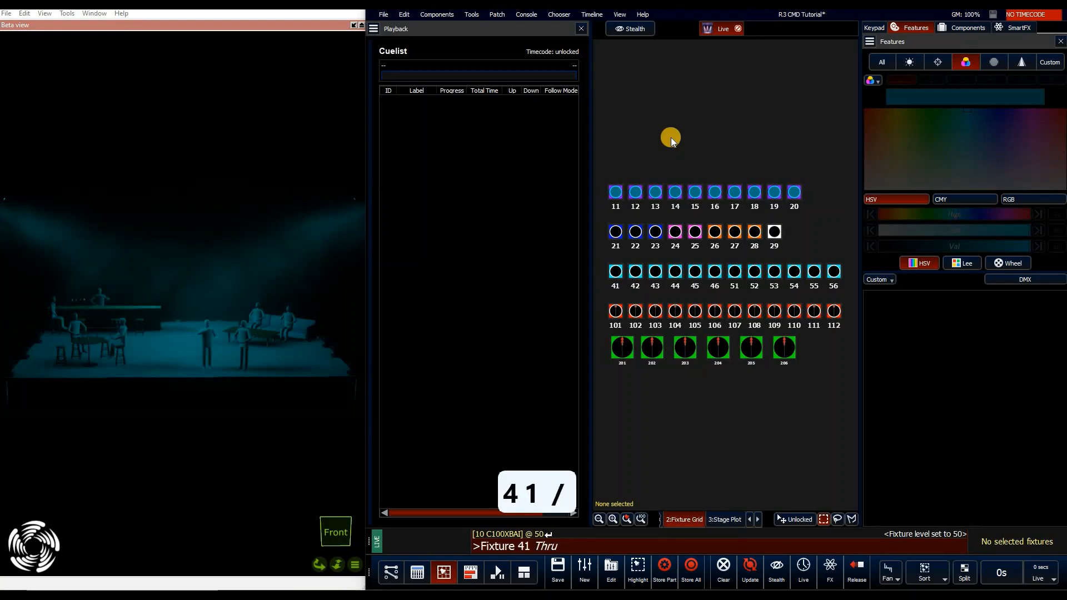
key("Return")
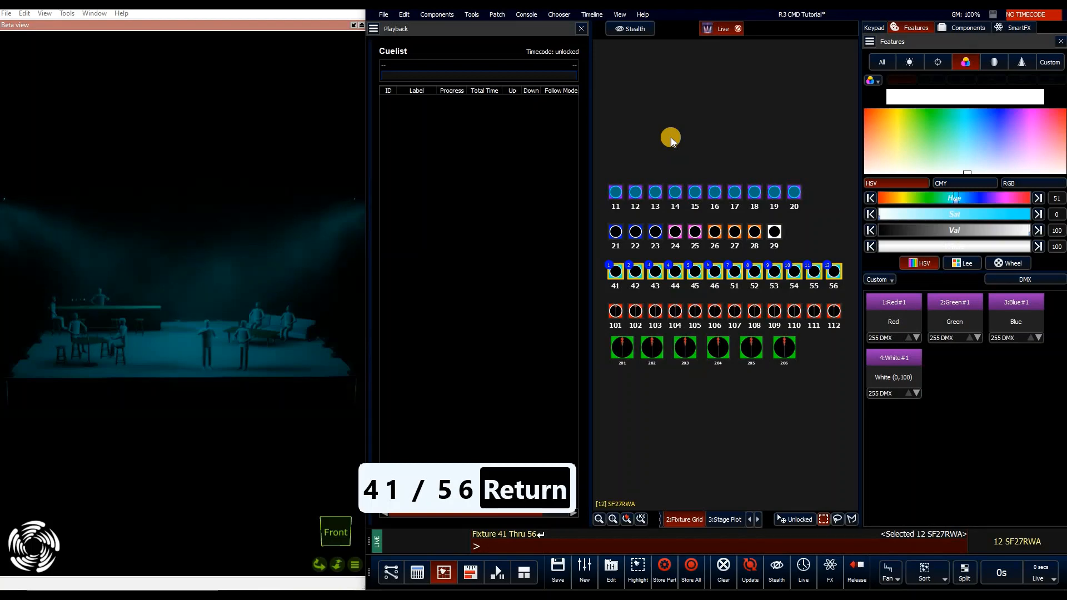
type("101/112")
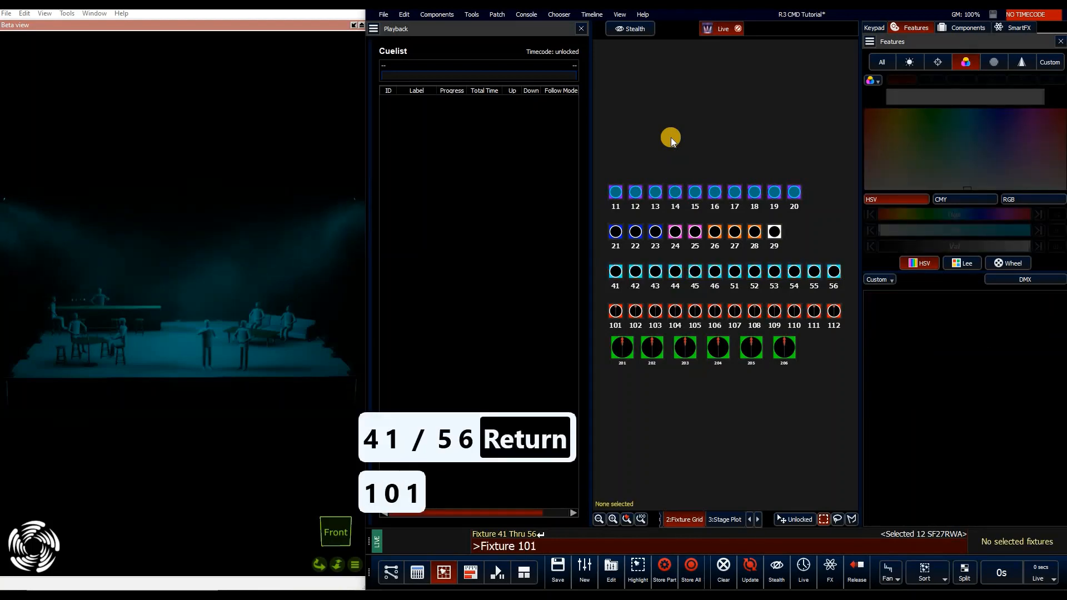
key("Return")
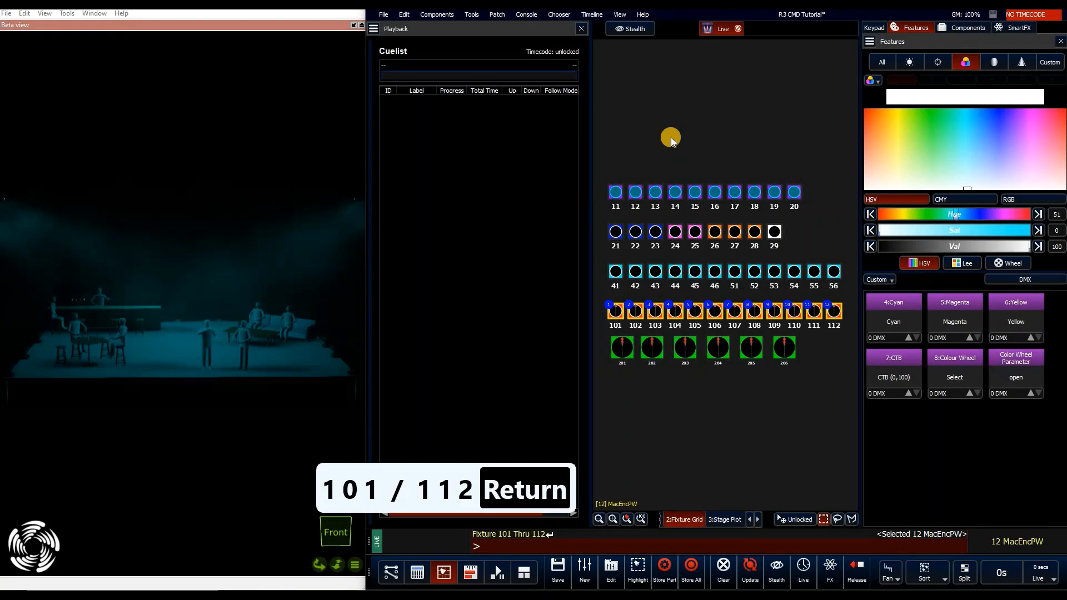
type("11/20")
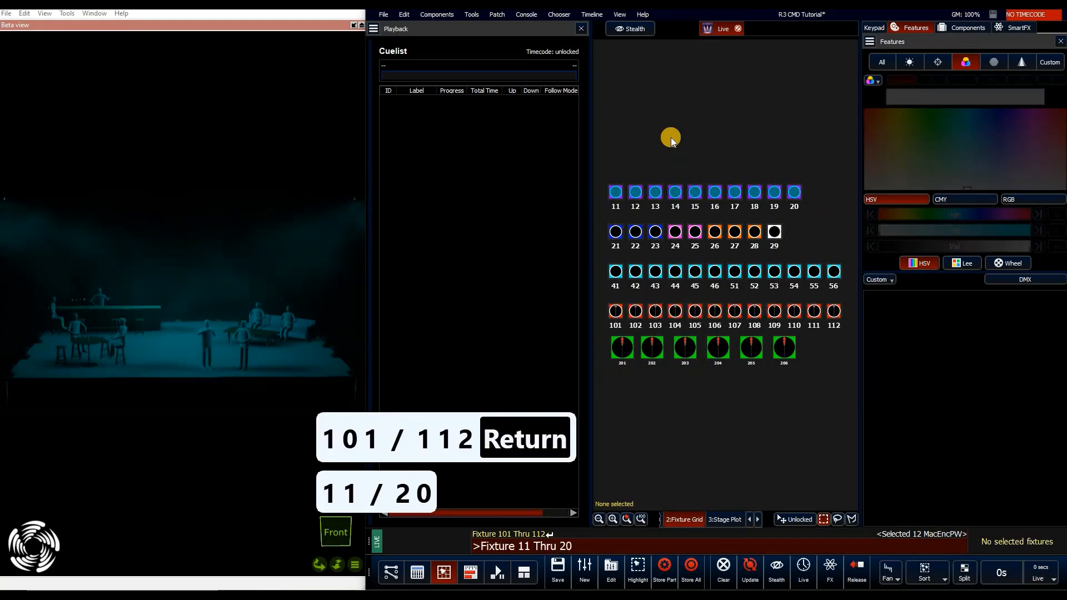
key("Return")
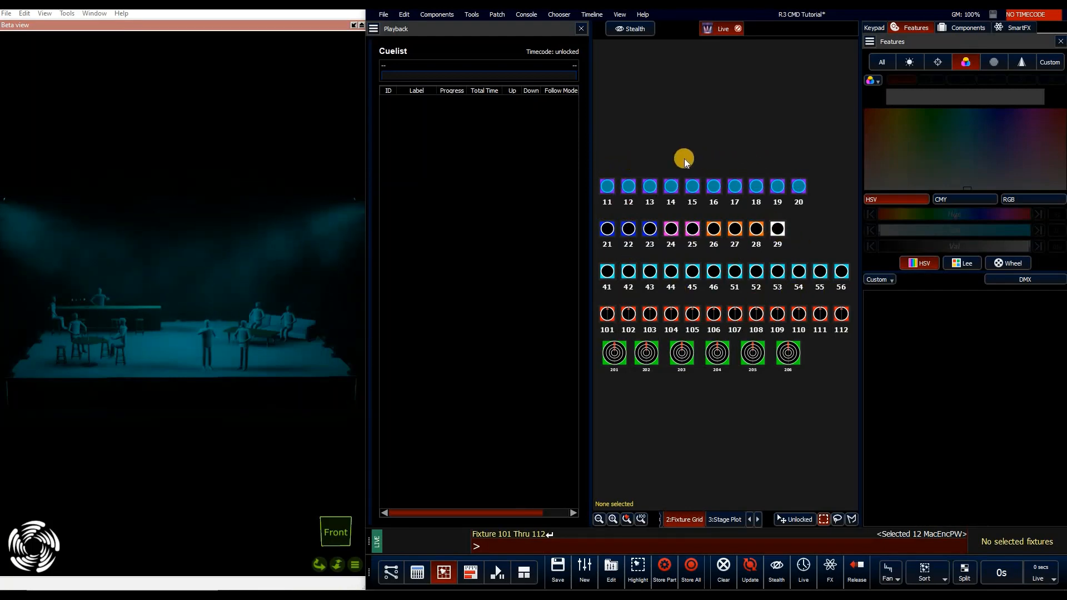
Step: Turn on the intensity value display for the Fixture Grid layout and switch to the Groups layout
left_click(559, 15)
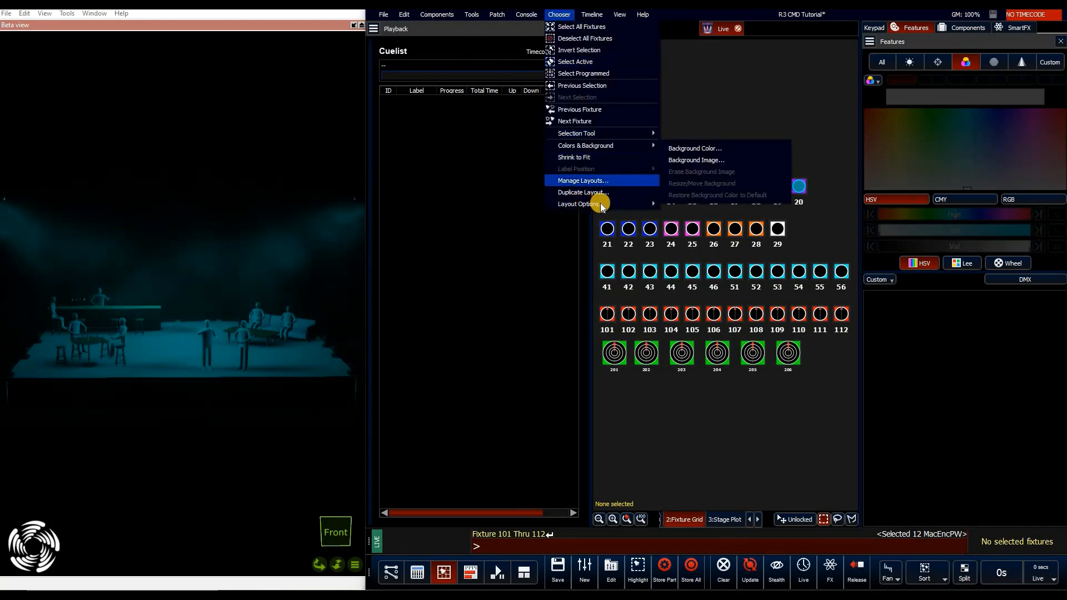
mouse_move(584, 205)
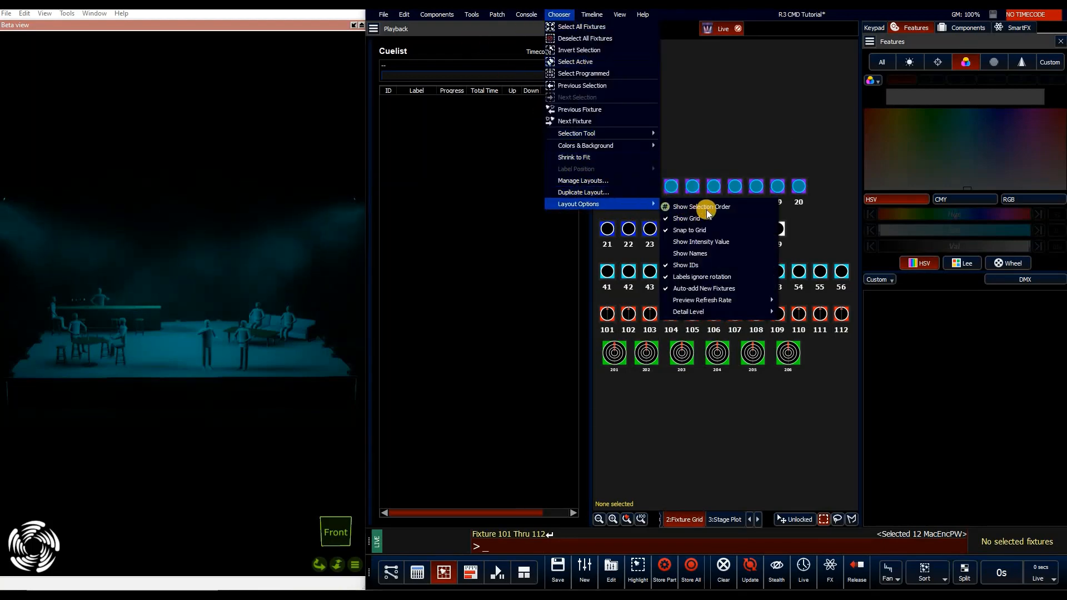
left_click(698, 240)
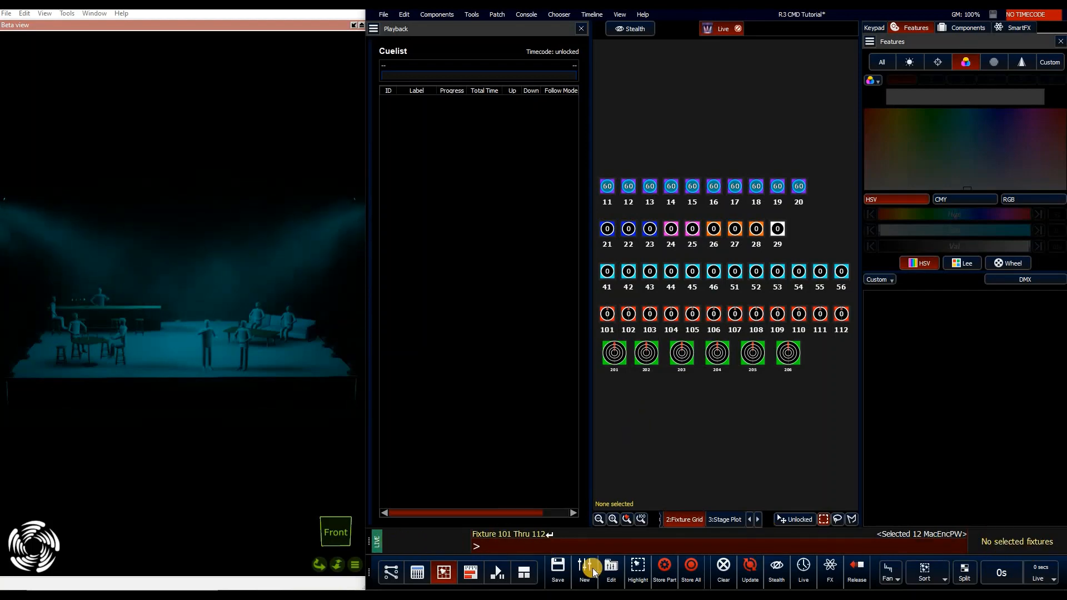
left_click_drag(370, 541, 399, 552)
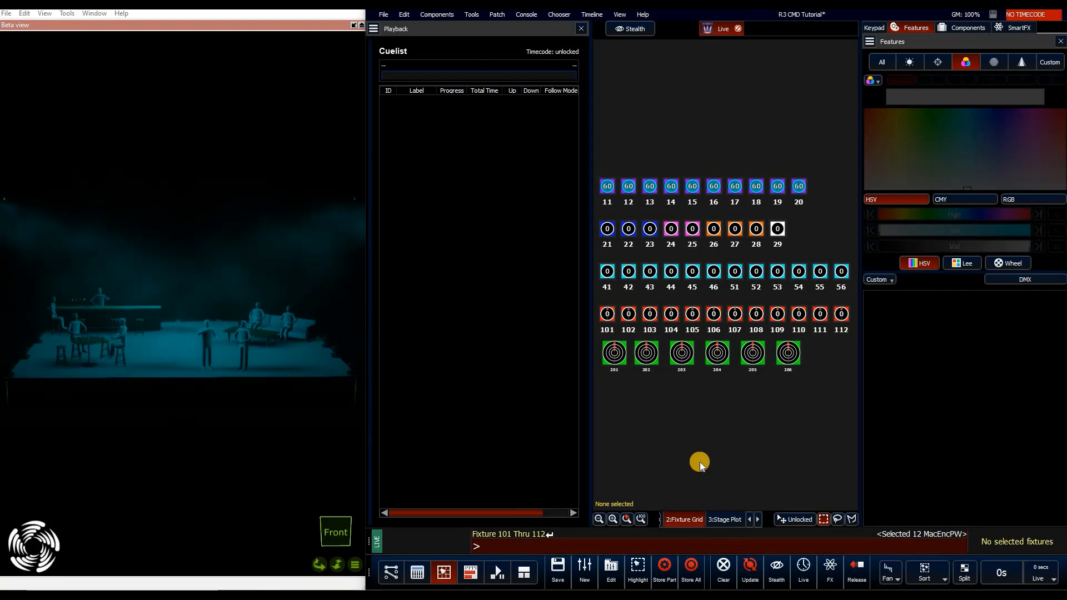
left_click(737, 521)
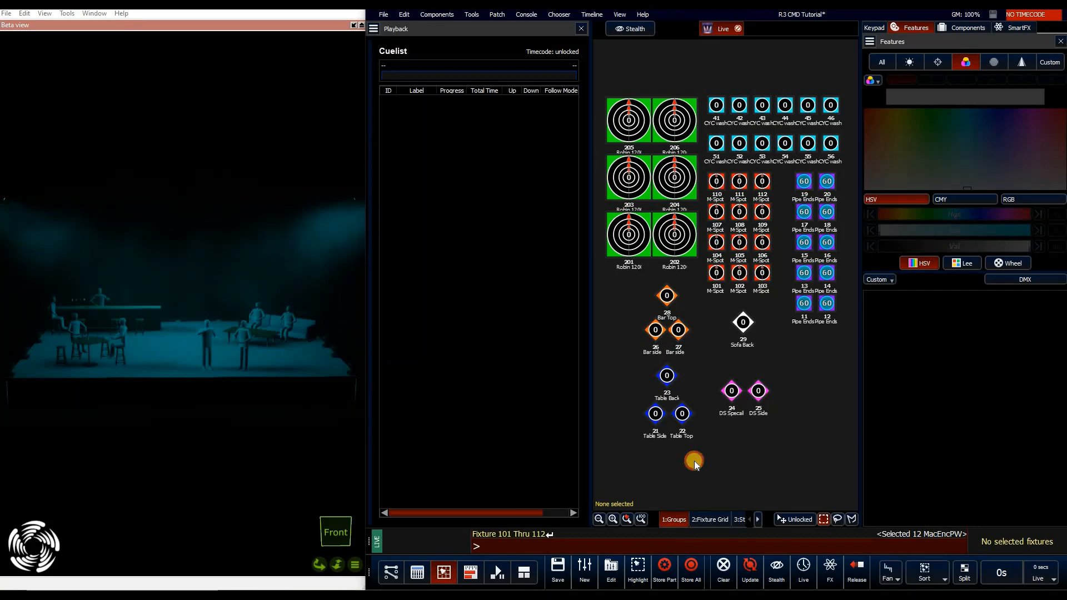
Step: Clear the live levels and set fixtures 101 through 112 to full intensity
key("F7")
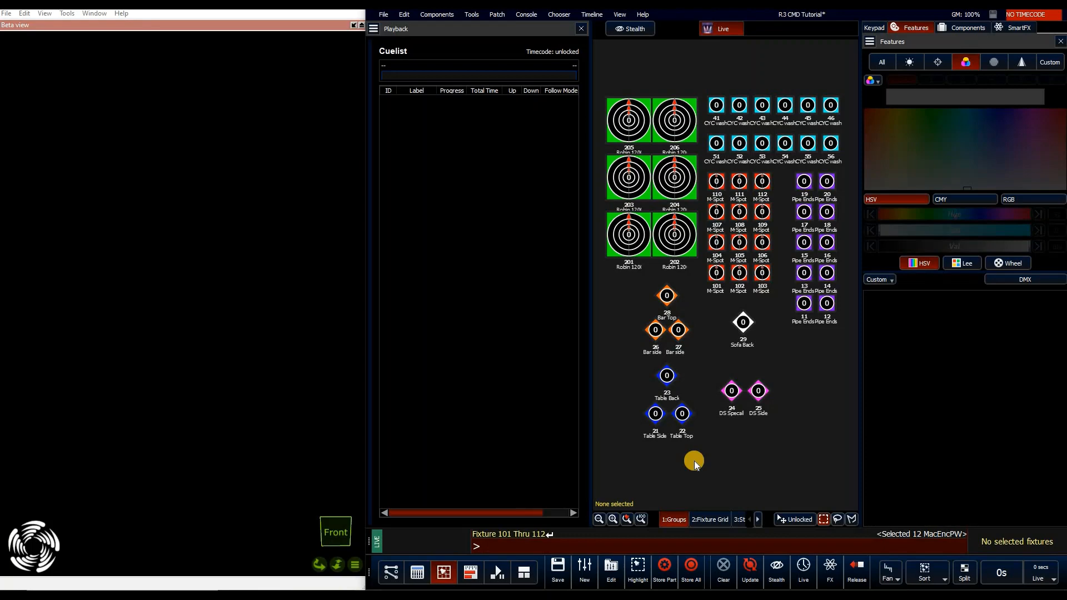
type("101/112")
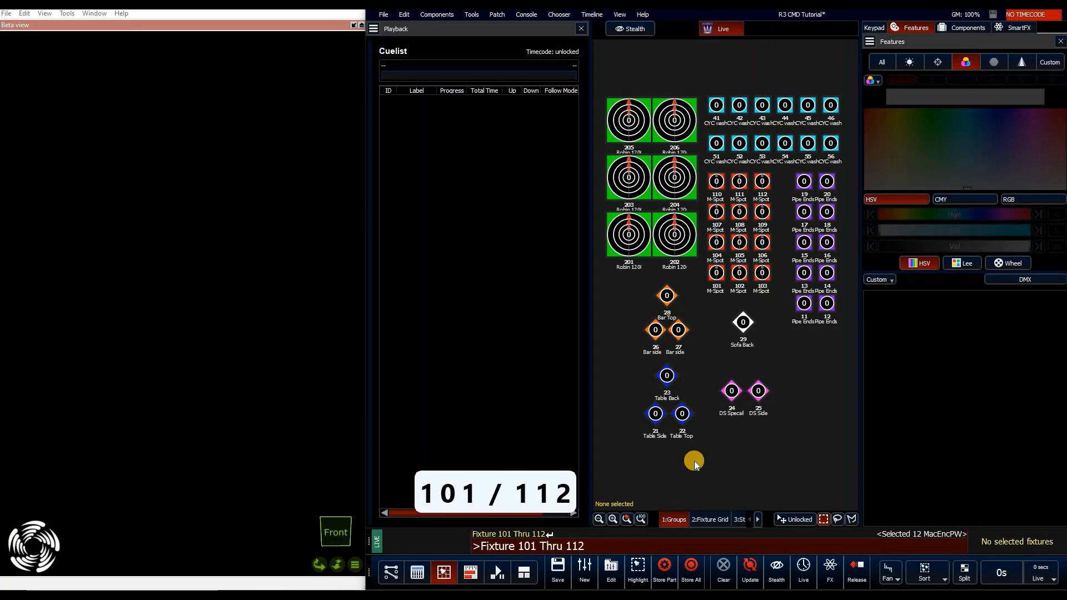
key("a")
key("a")
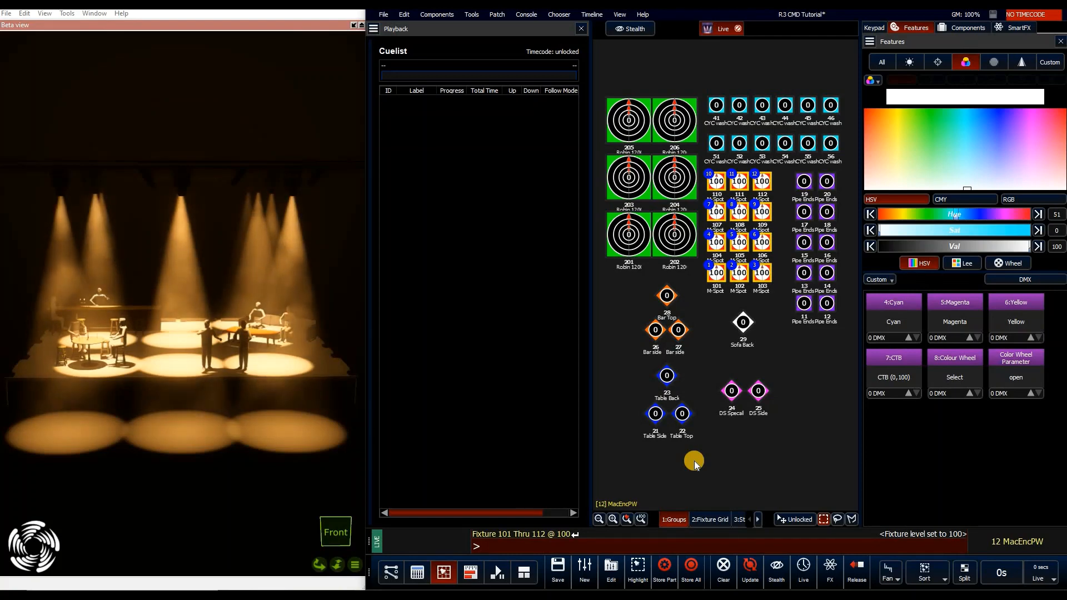
Step: Set the level of the selected spots, fixtures 101 through 112, to 50 and after that to 30
key("a")
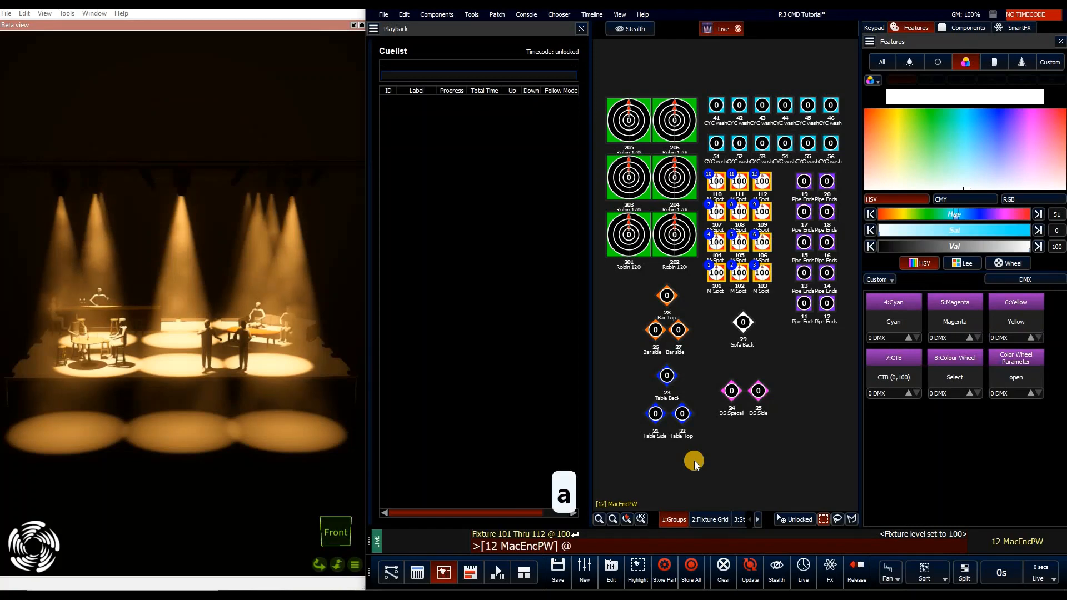
key("5")
key("Return")
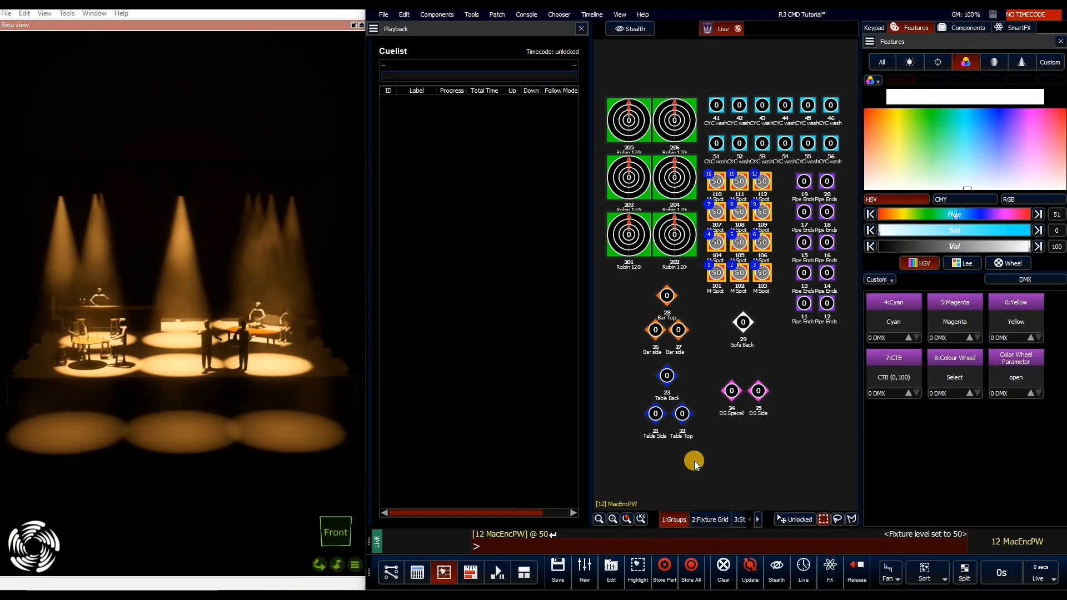
key("KP_Multiply")
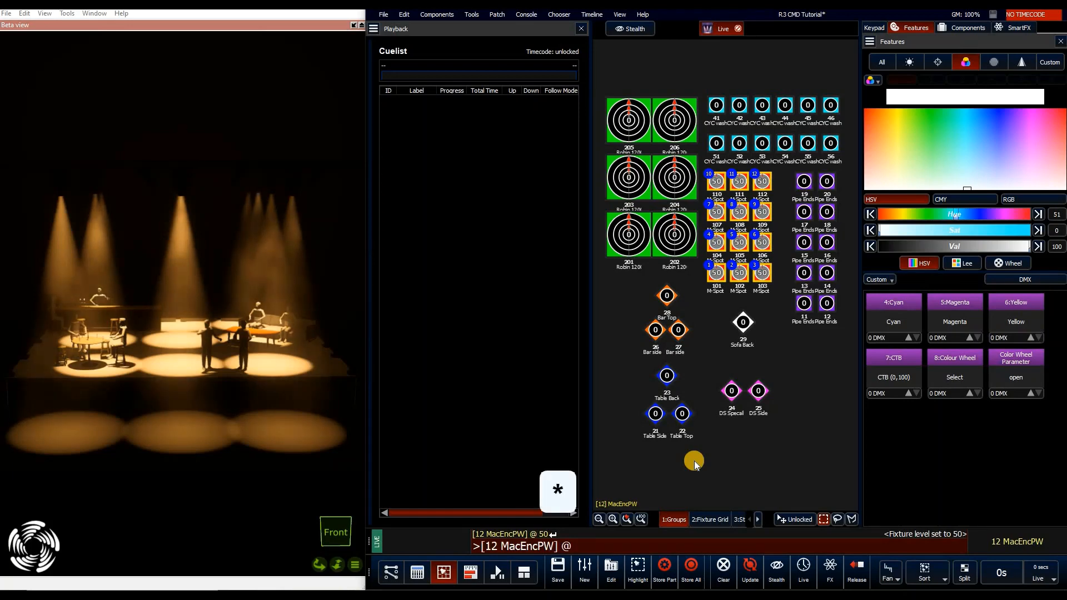
type("3")
key("Return")
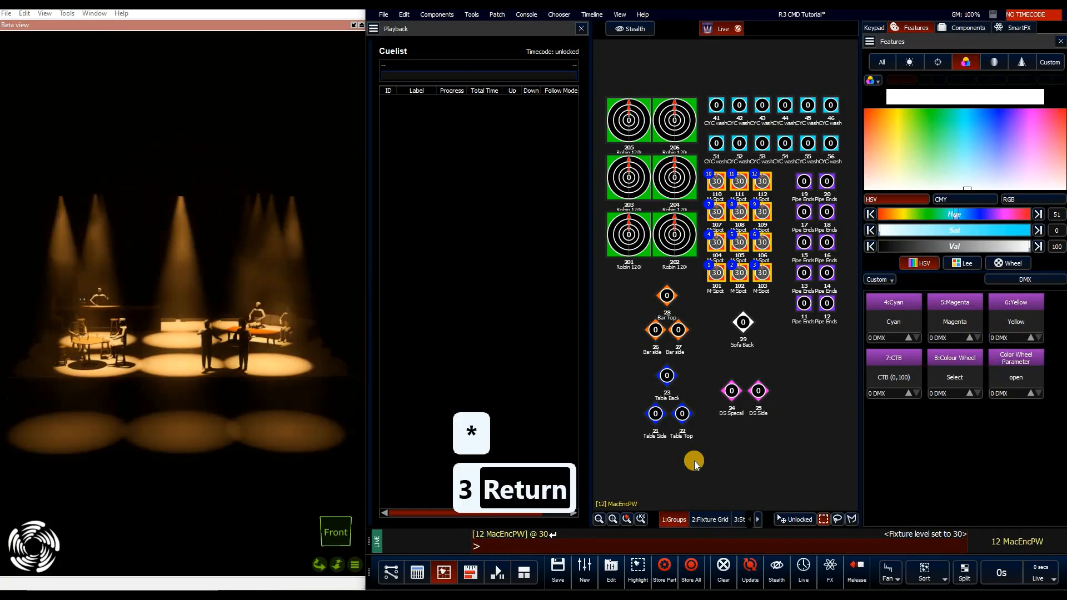
Step: Set the selected spots' level to 70, then 40, and finally 36
key("KP_Multiply")
type("70")
key("Return")
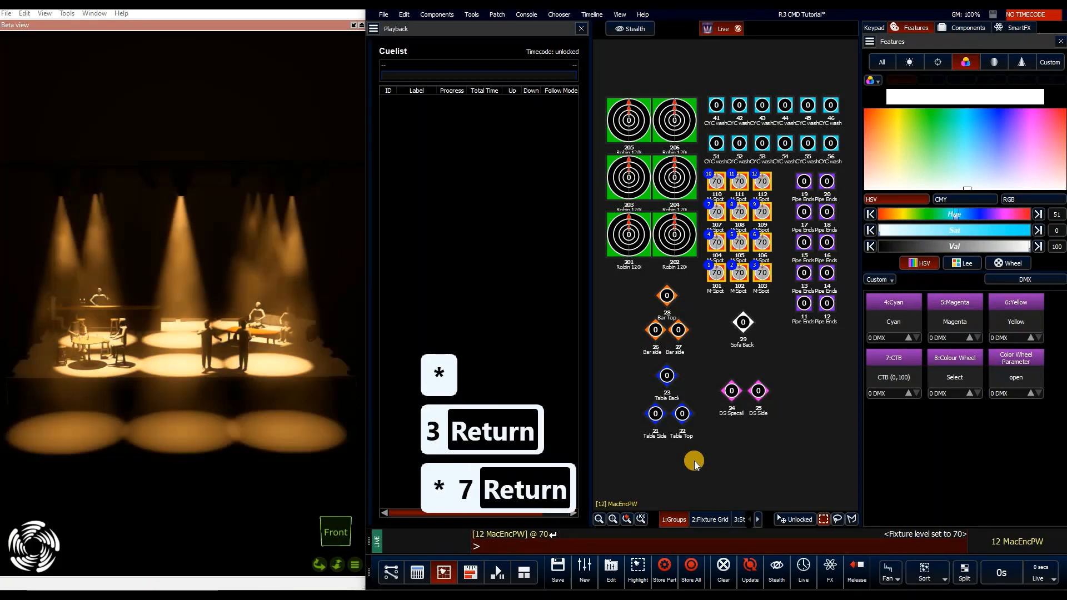
key("KP_Multiply")
type("40")
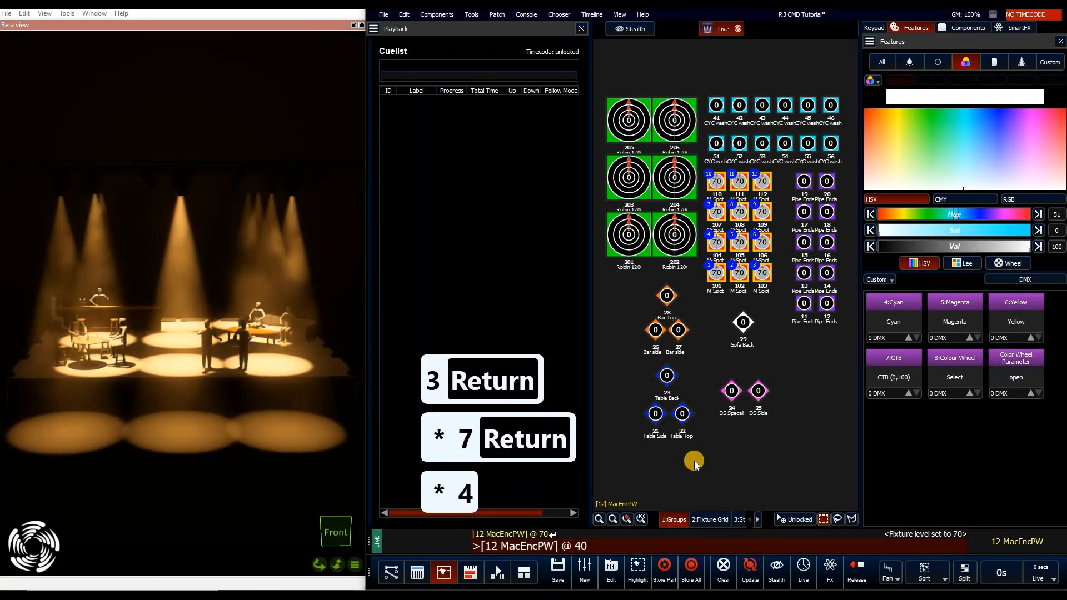
key("Return")
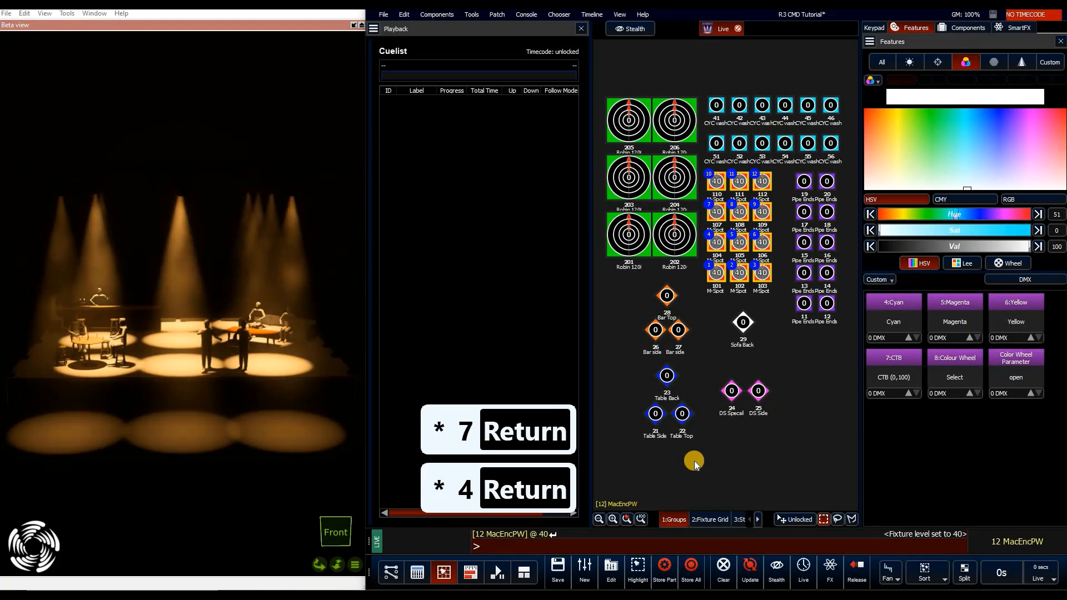
key("KP_Multiply")
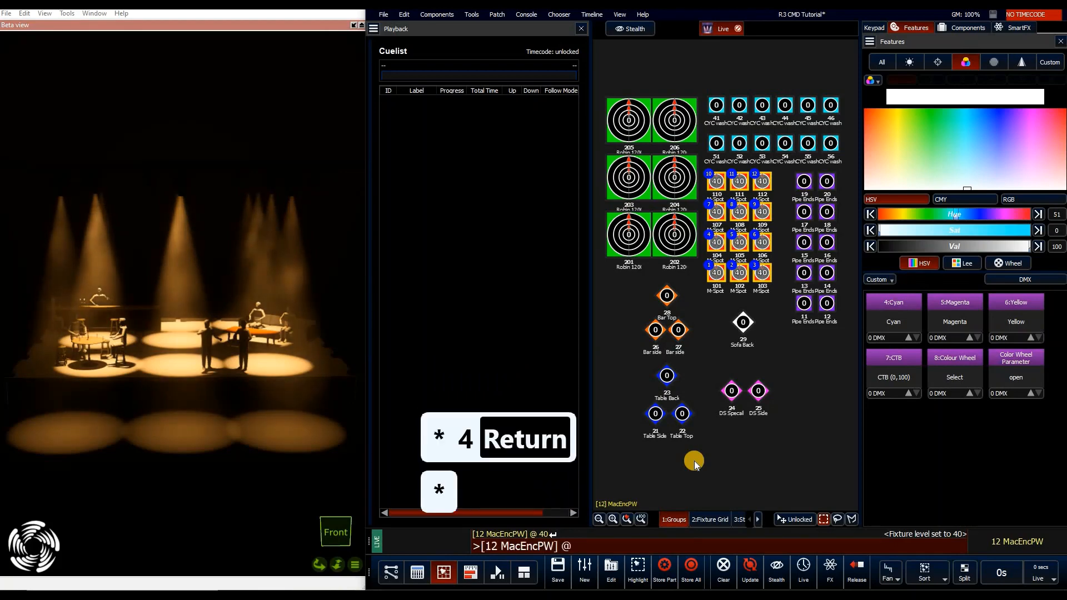
type("36")
key("Return")
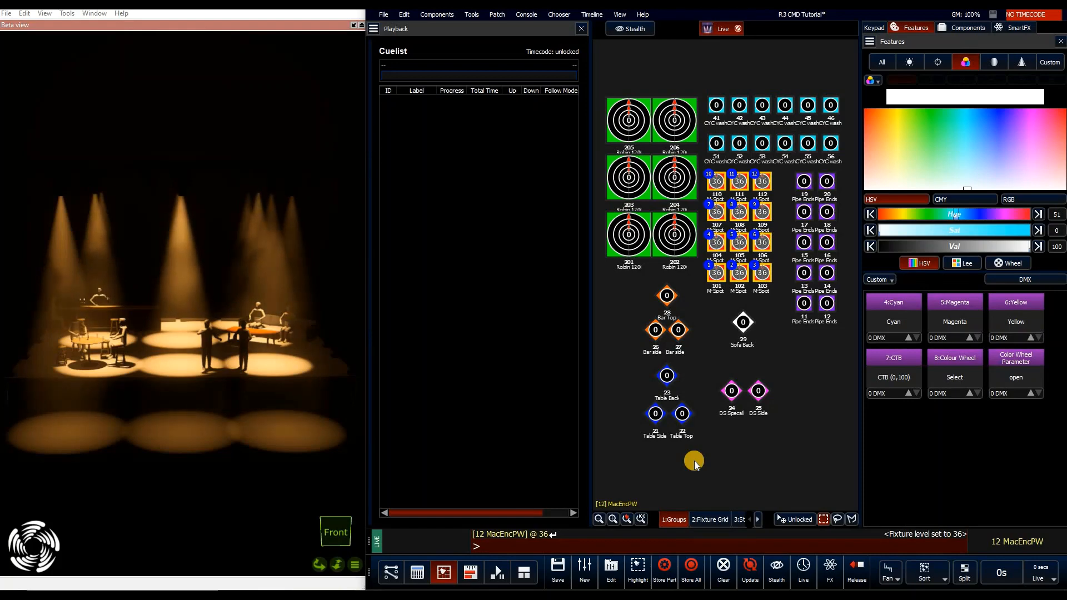
Step: Raise the selected spots' level by 10 relative to the current value, then lower it by 10
key("KP_Multiply")
key("KP_Add")
type("10")
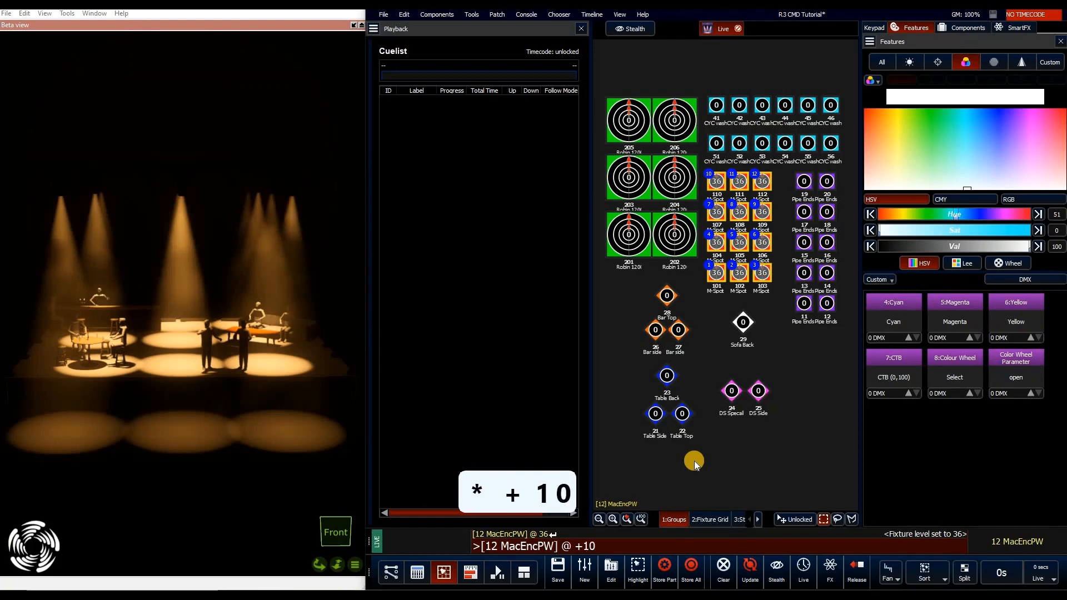
key("Return")
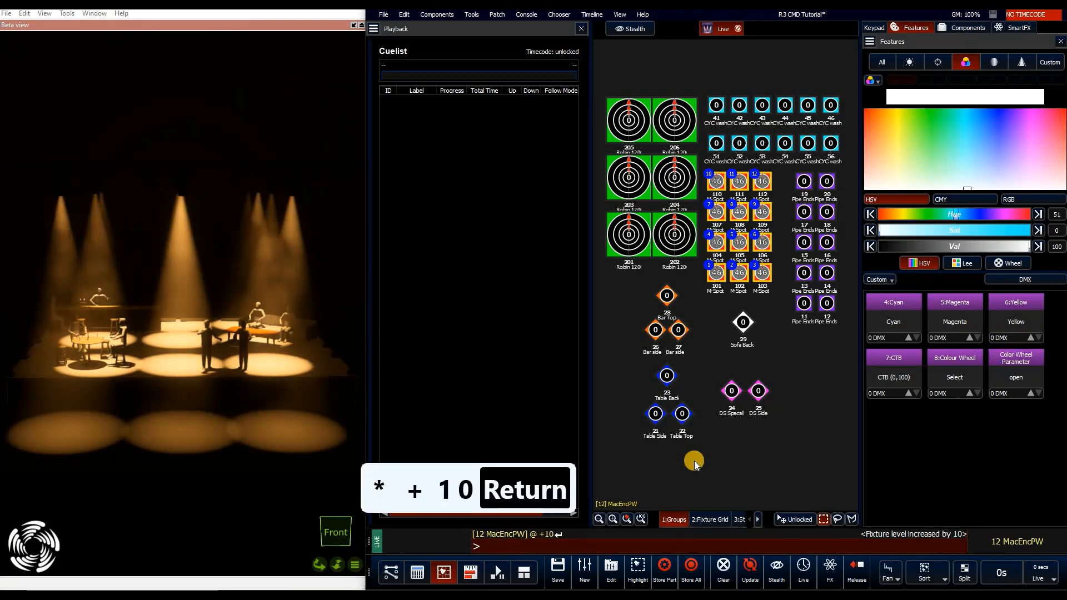
type("*-10")
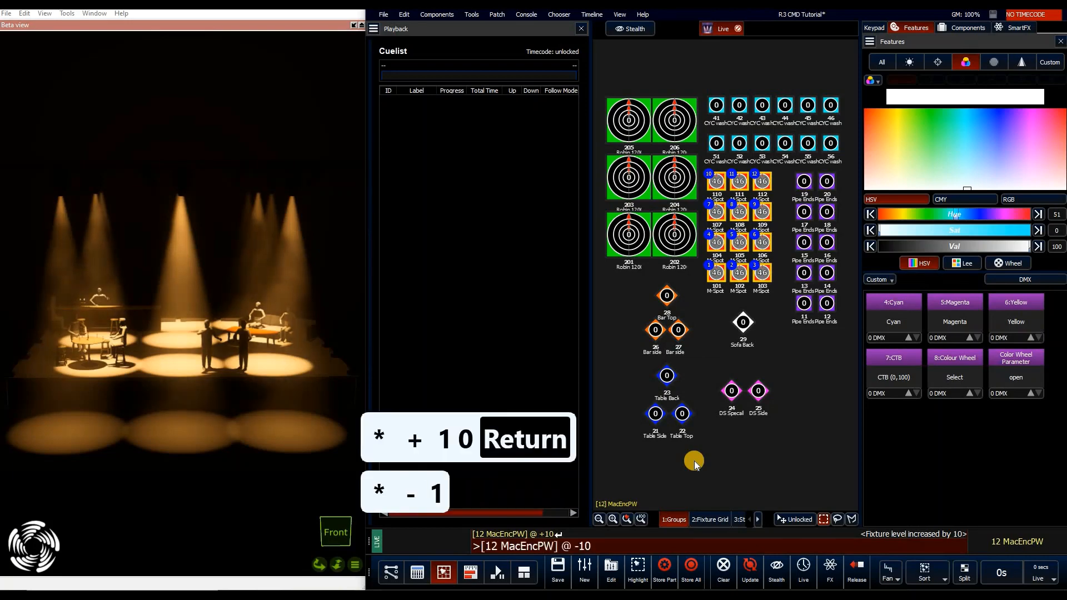
key("Return")
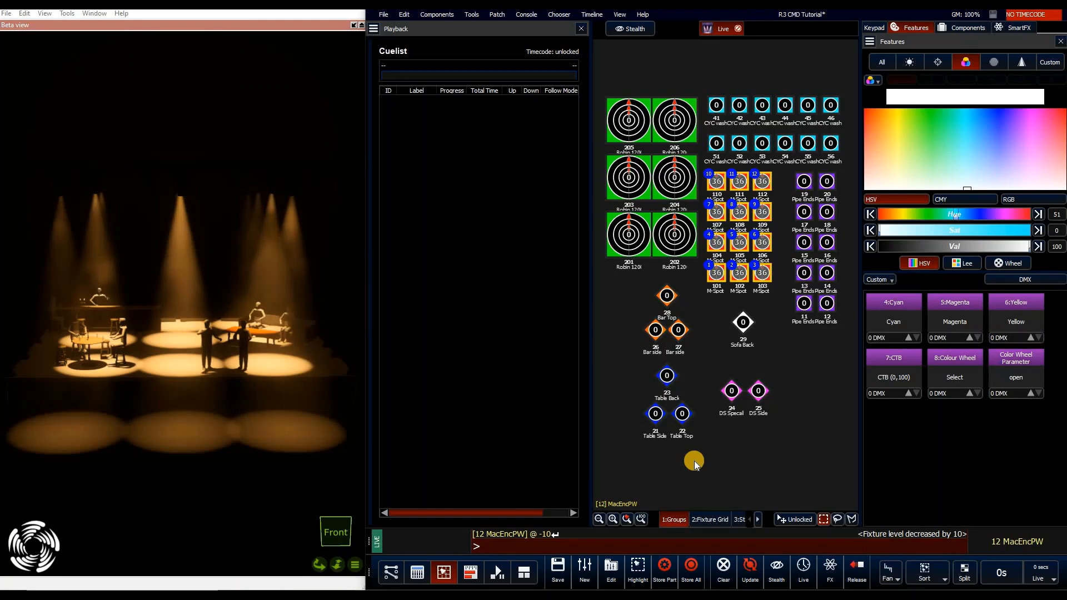
Step: With the components view shown and the live levels cleared, store fixtures 101 through 112 as group 101
left_click(962, 28)
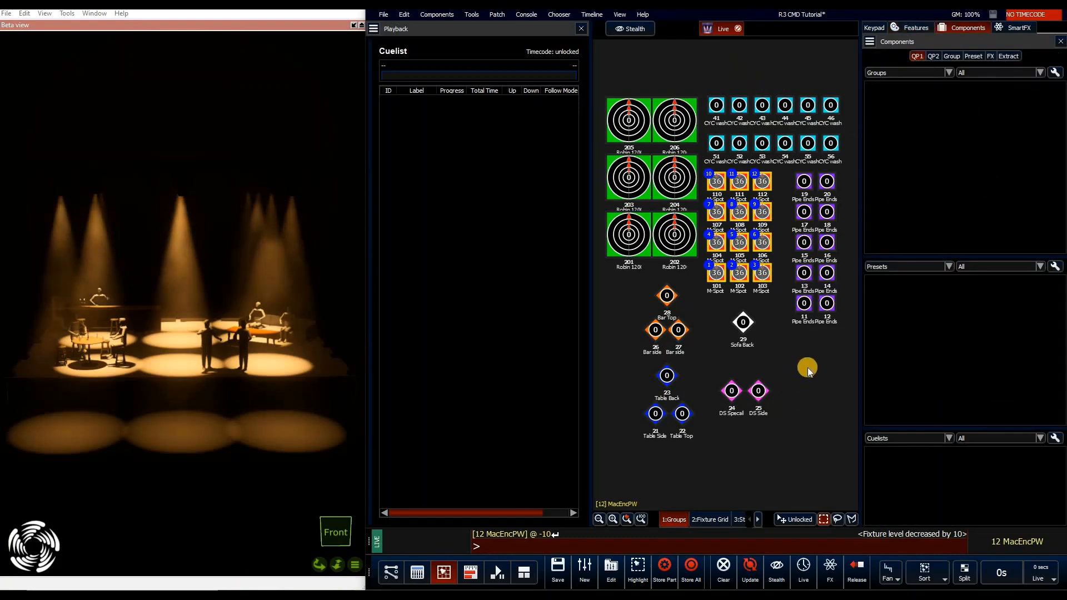
key("F7")
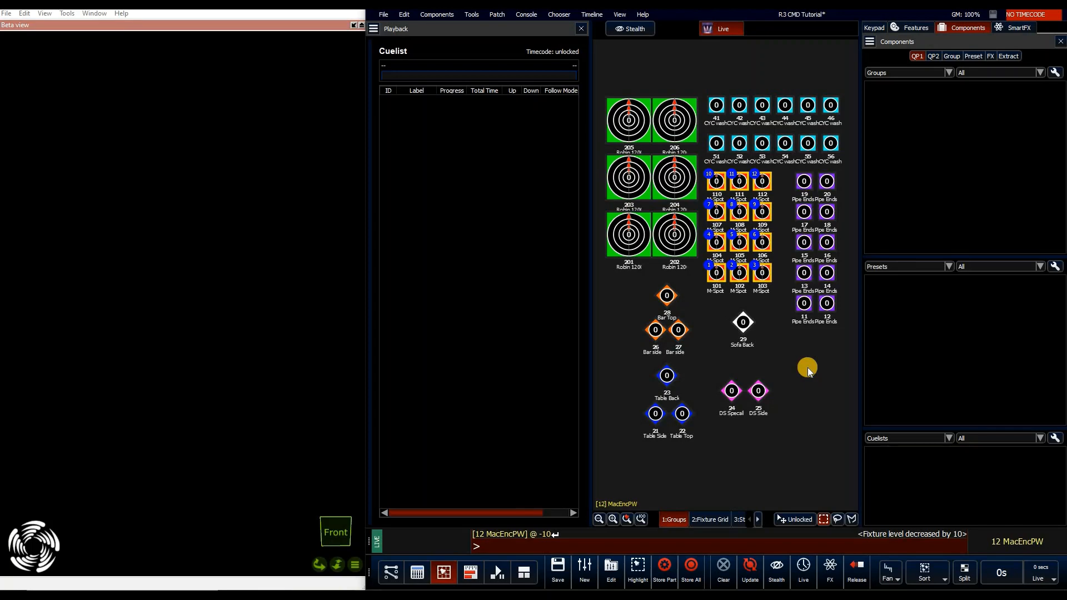
type("101/")
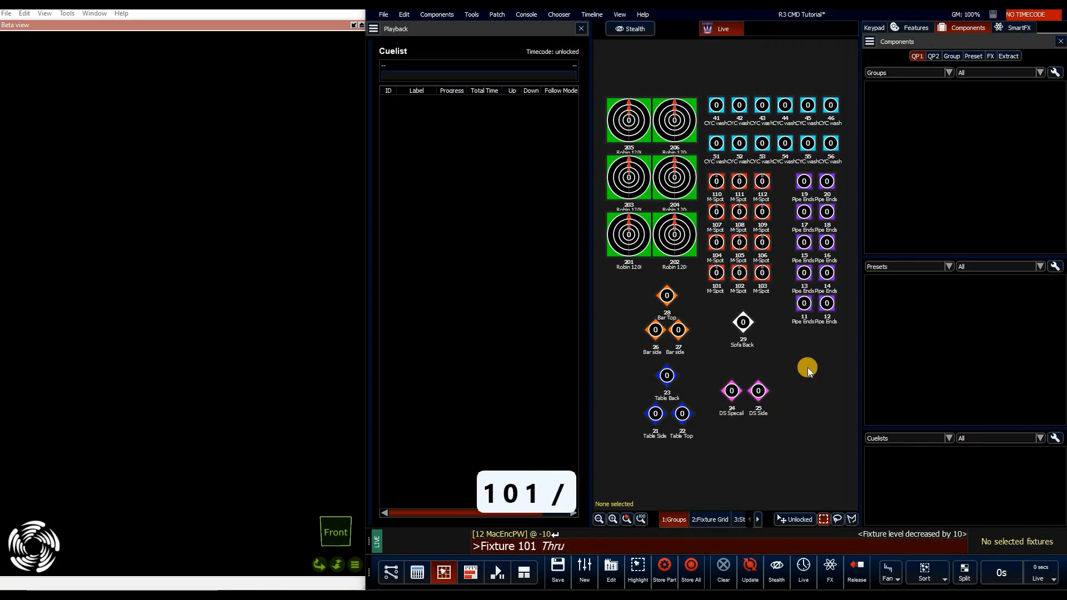
type("112")
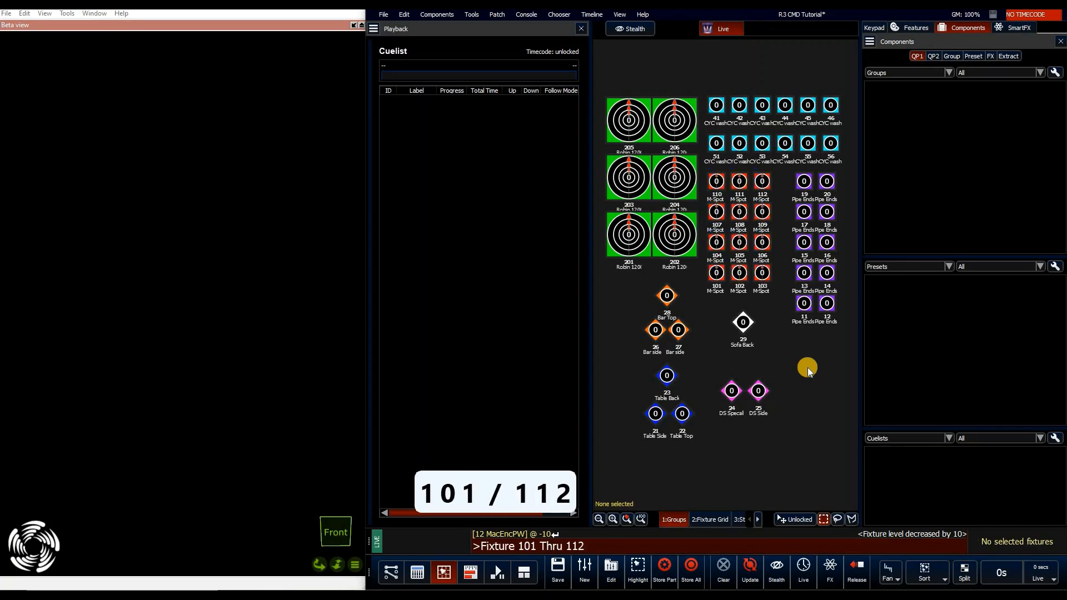
type("s")
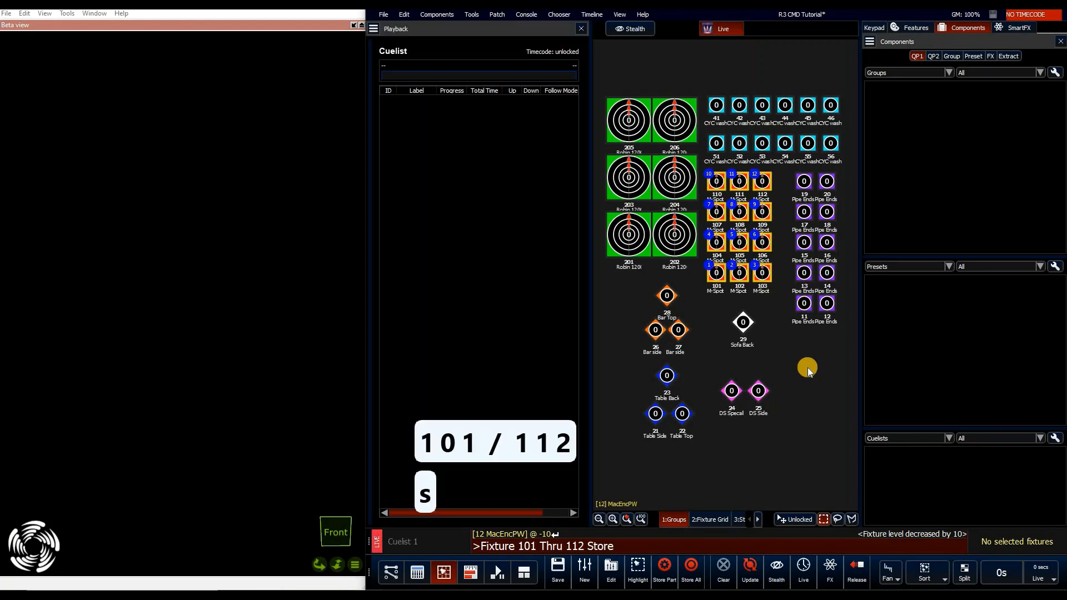
type("g")
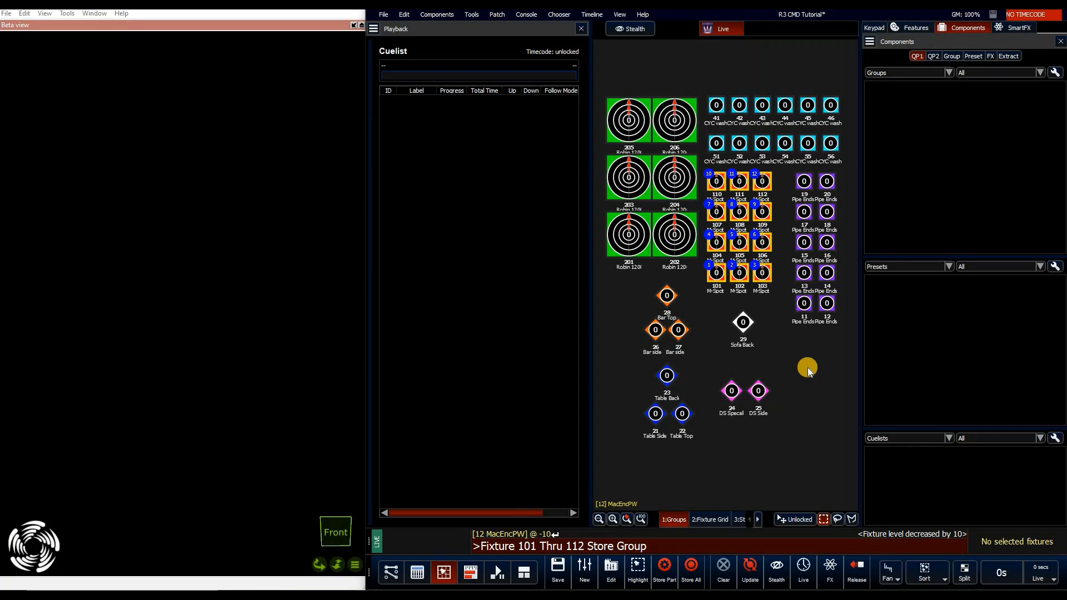
type("101")
key("Return")
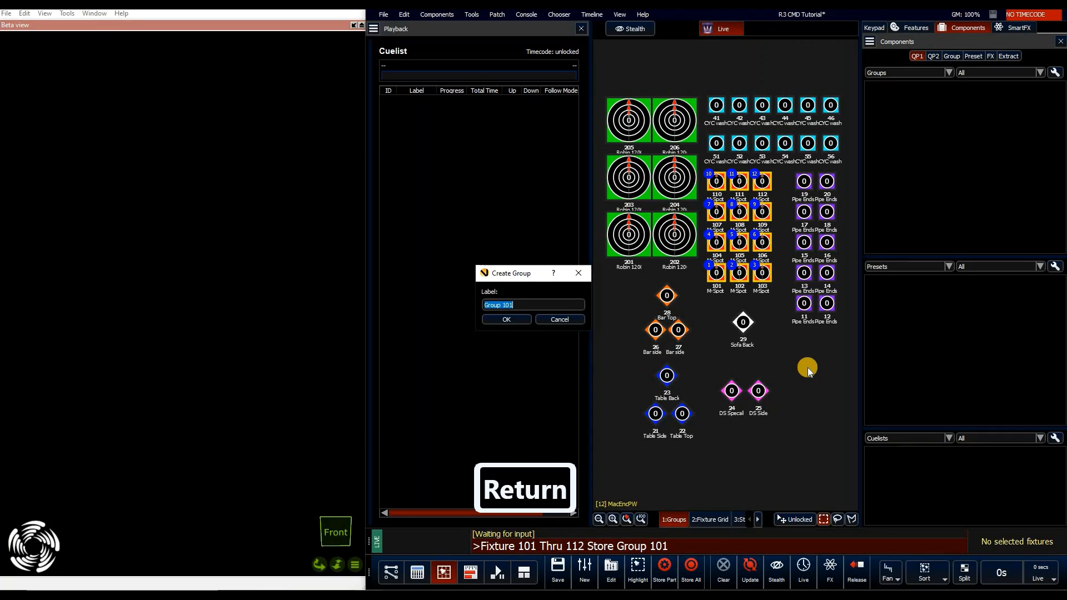
Step: Label the new group "All Spots" and confirm its creation
key("BackSpace")
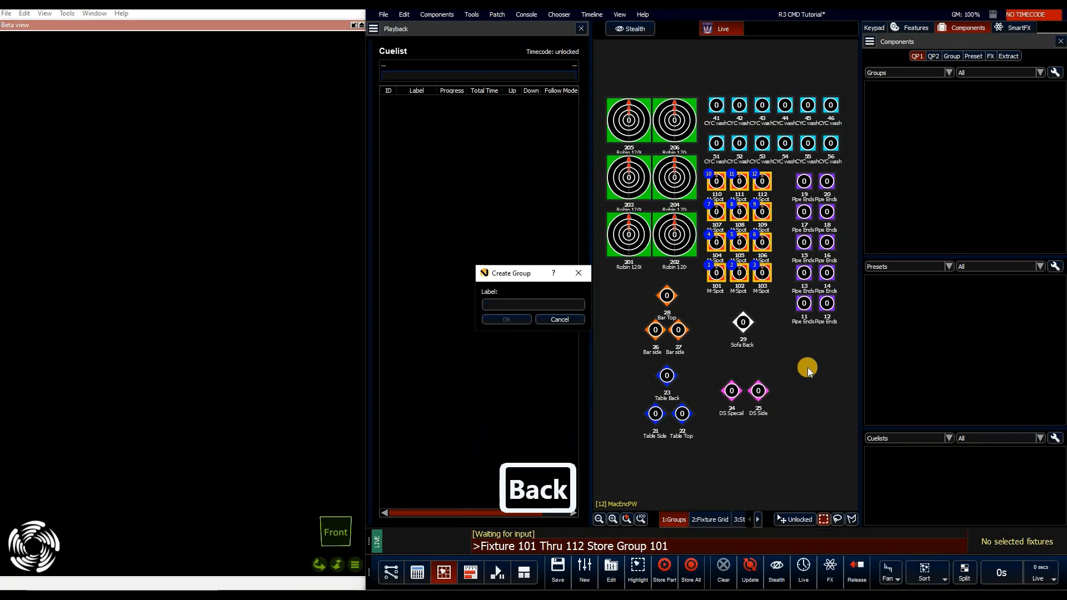
type("All")
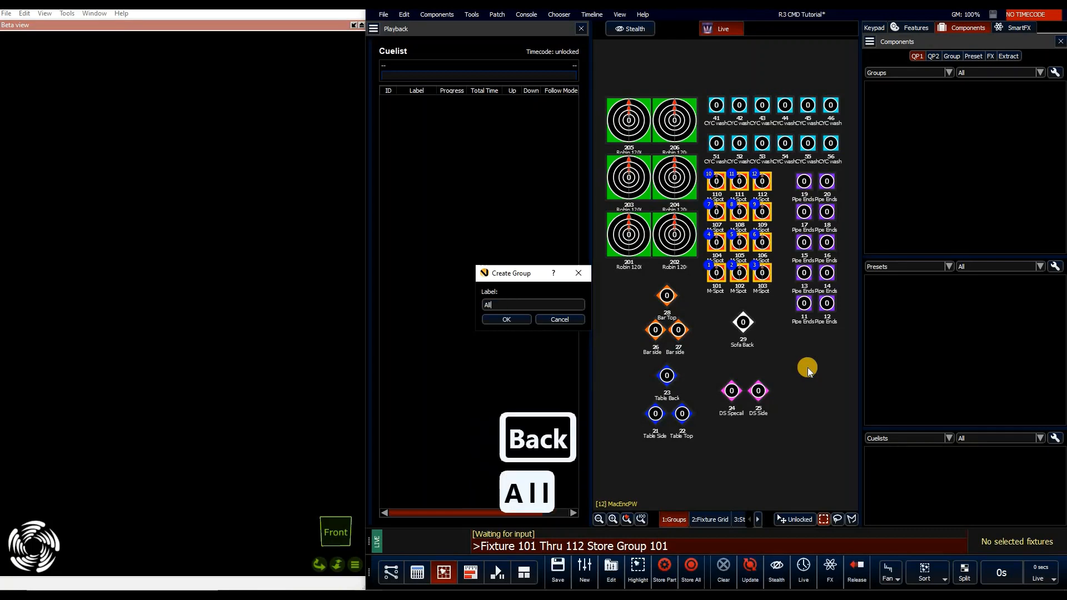
type(" Spots")
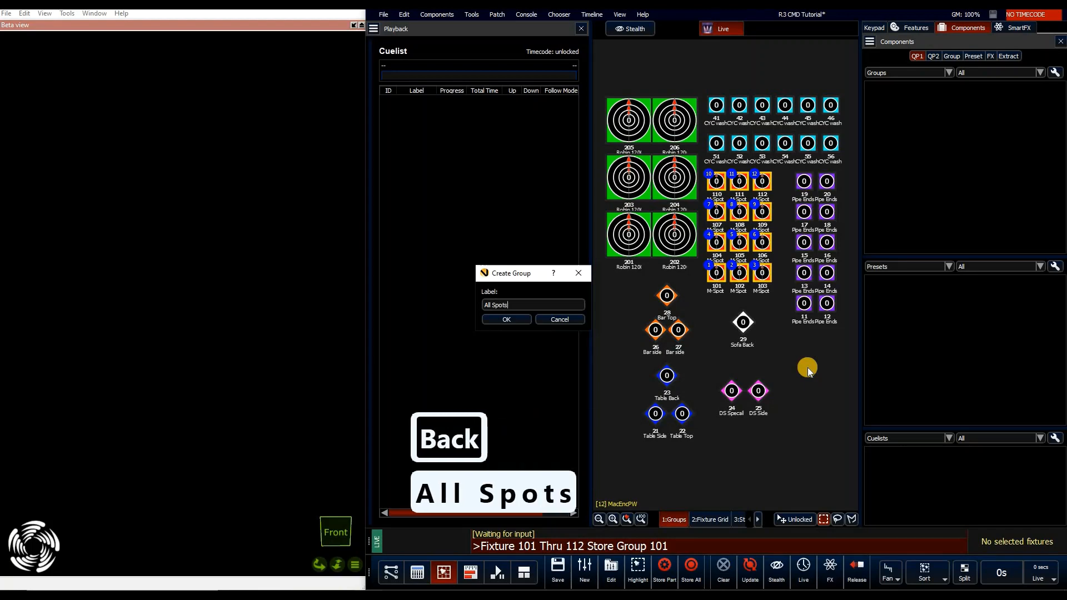
key("Return")
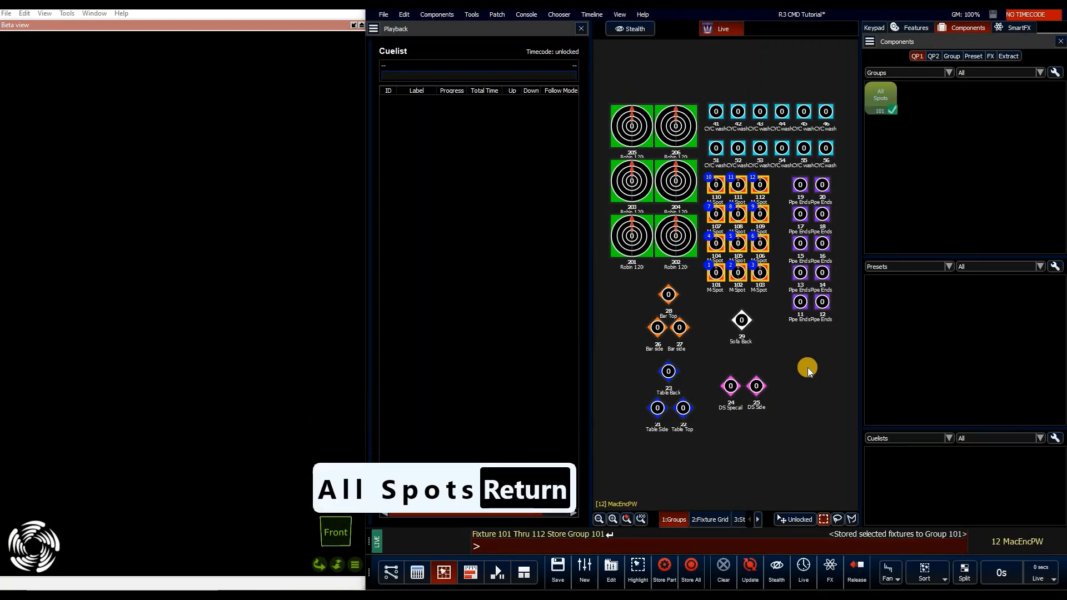
Step: Deselect all fixtures, recall group 101 by its number, and clear the selection again
left_click(808, 368)
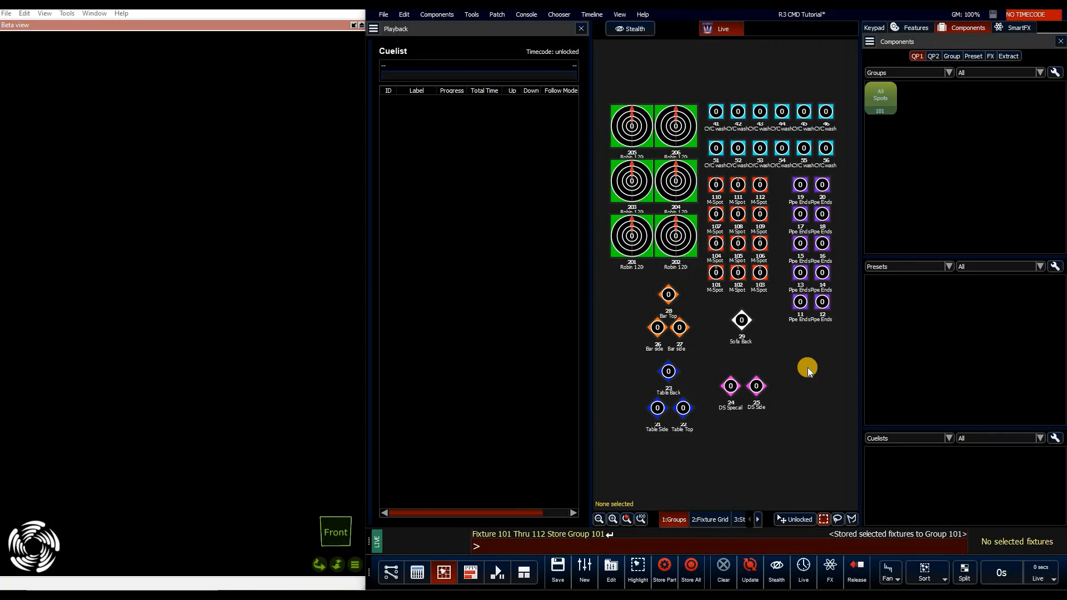
type("g")
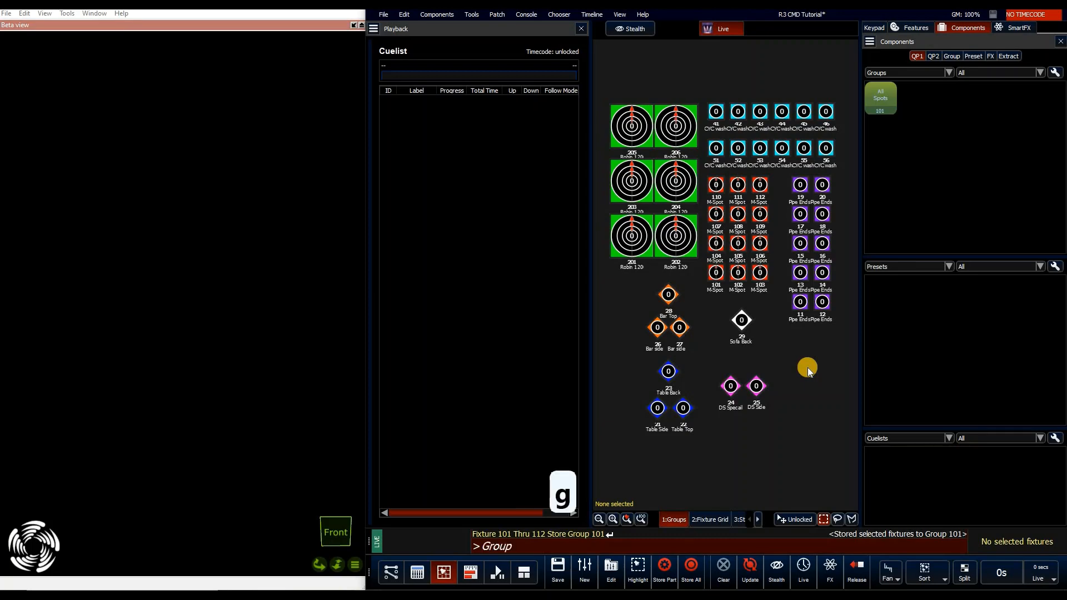
type("101")
key("Return")
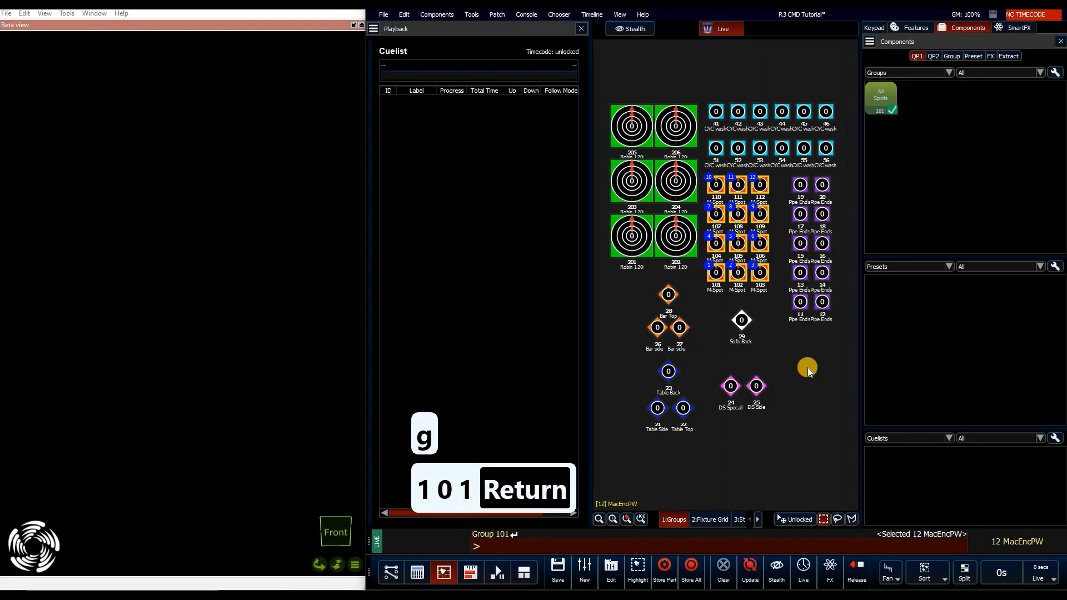
left_click(808, 368)
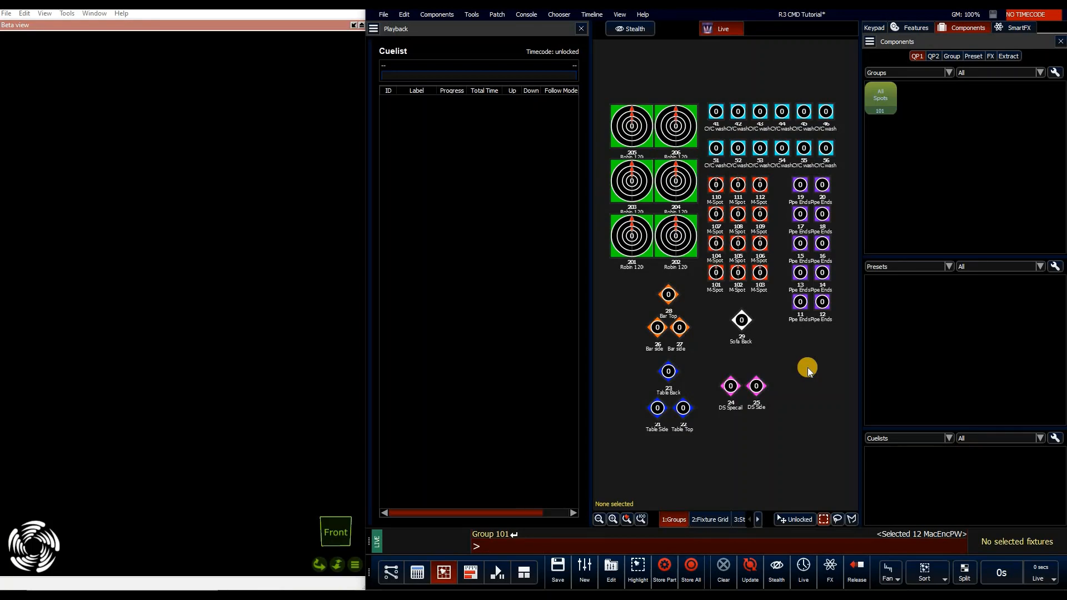
Step: Store fixtures 104 through 112 as a new group without specifying a group number
type("104/")
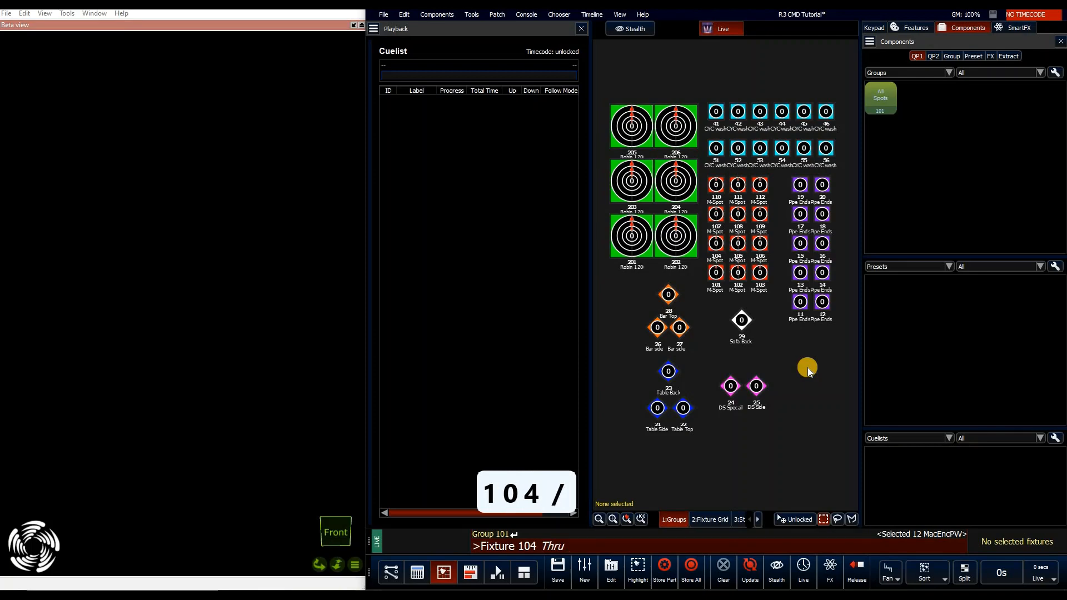
type("112")
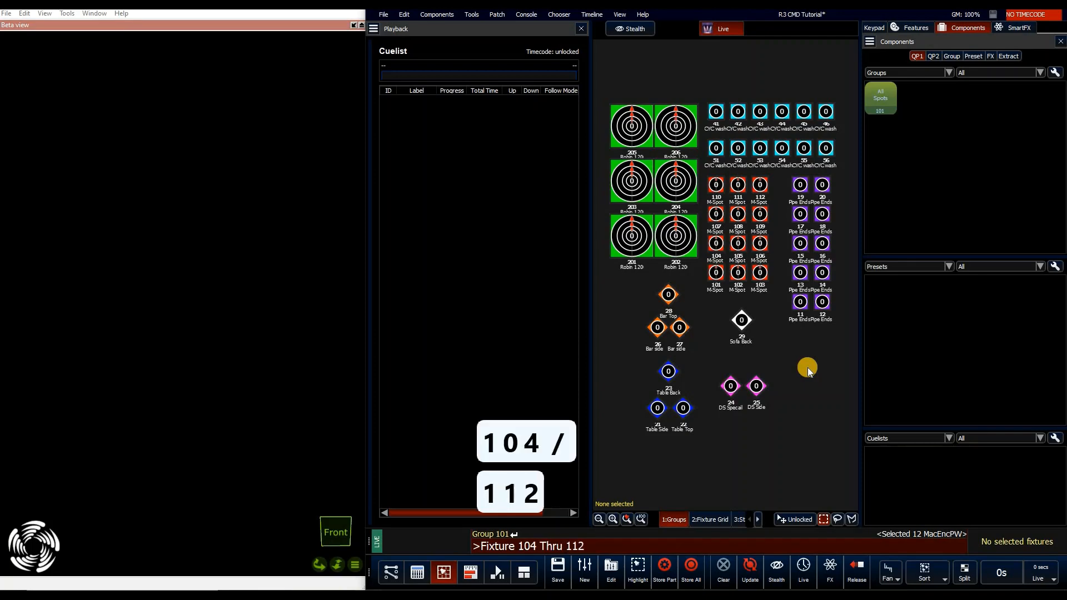
type("sg")
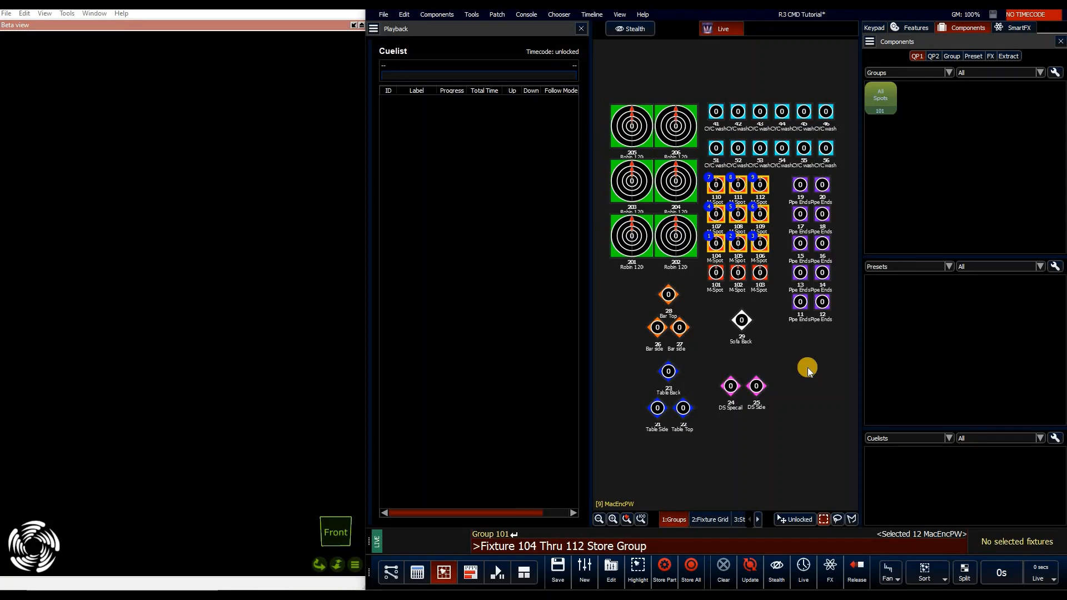
key("Return")
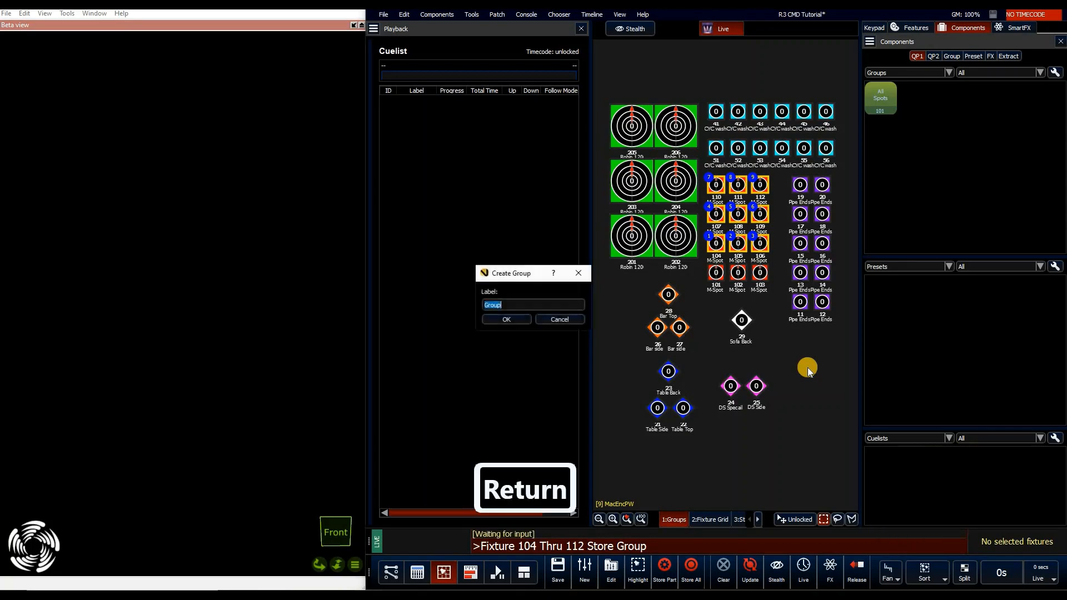
Step: Label the new group "Onstage Spots" and confirm its creation
key("BackSpace")
type("Onstage")
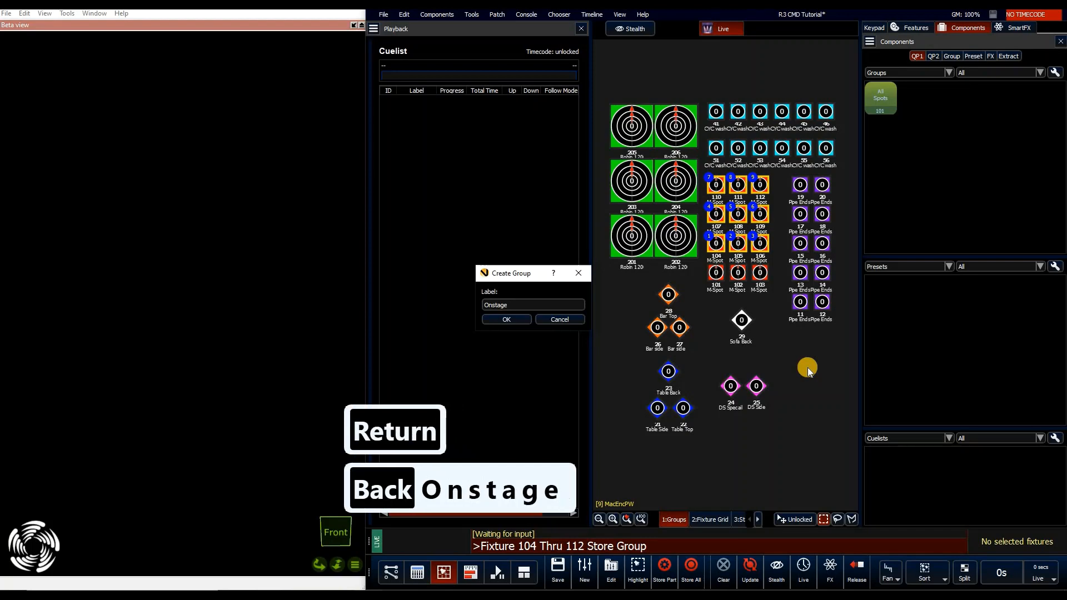
type(" Spts")
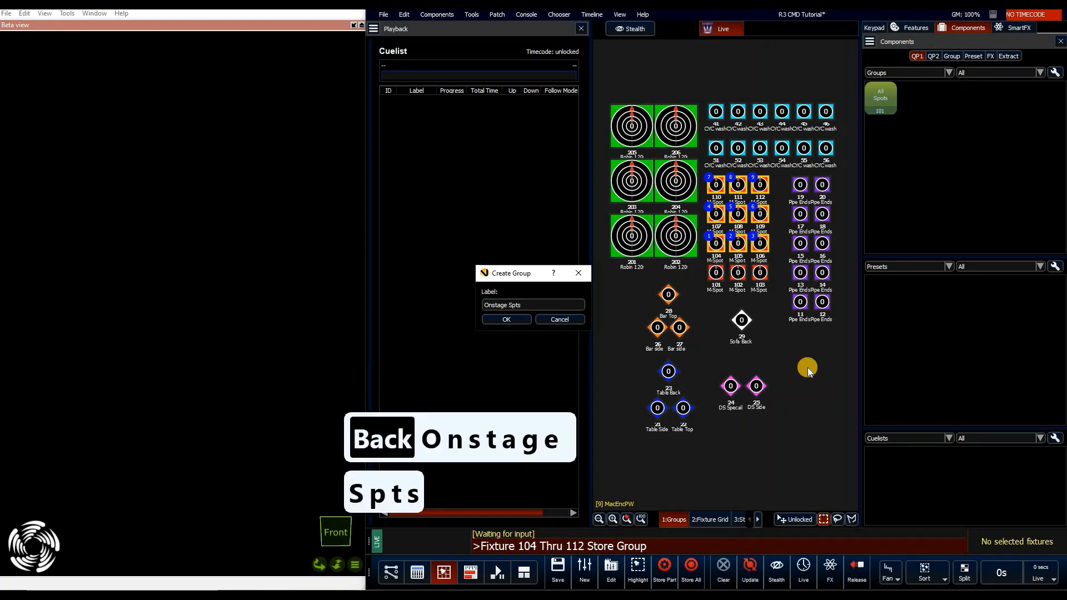
key("BackSpace")
key("BackSpace")
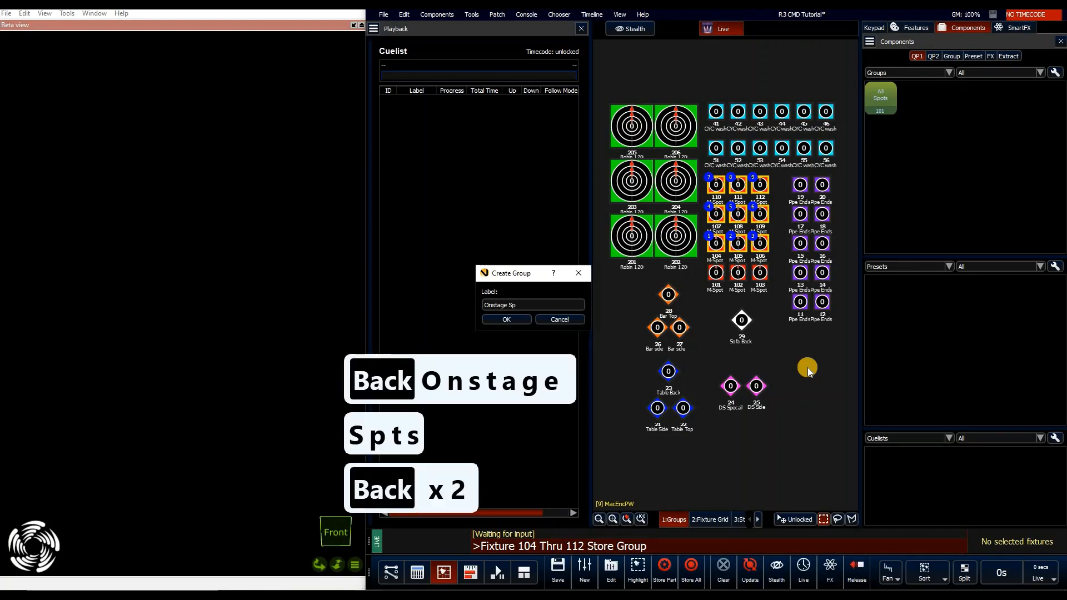
type("ots")
key("Return")
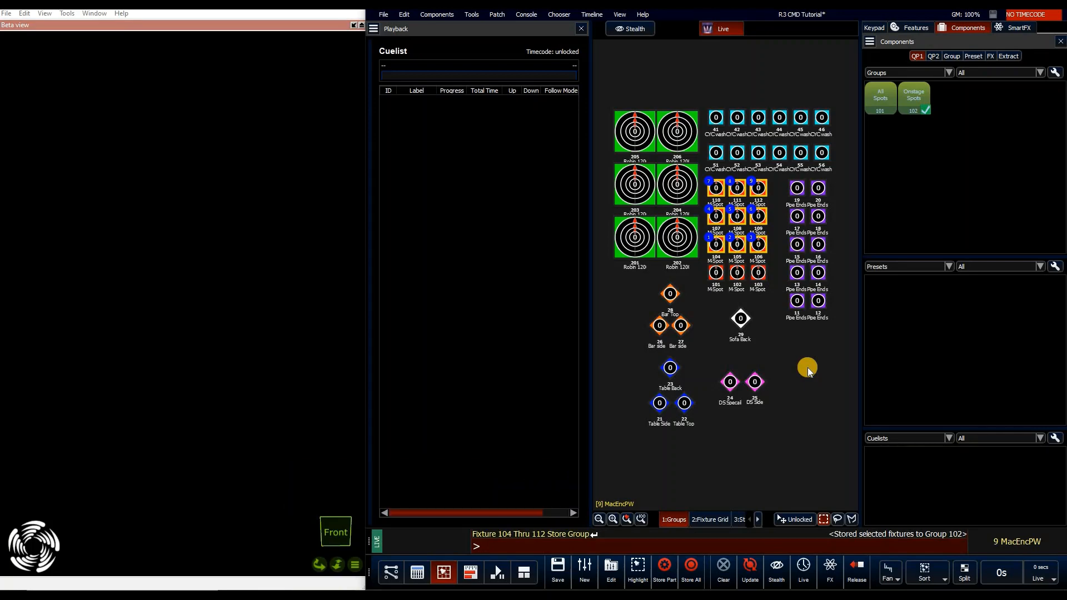
Step: Store fixtures 107 through 112 as a new group labelled "US Spots", then clear the fixture selection
type("107/11")
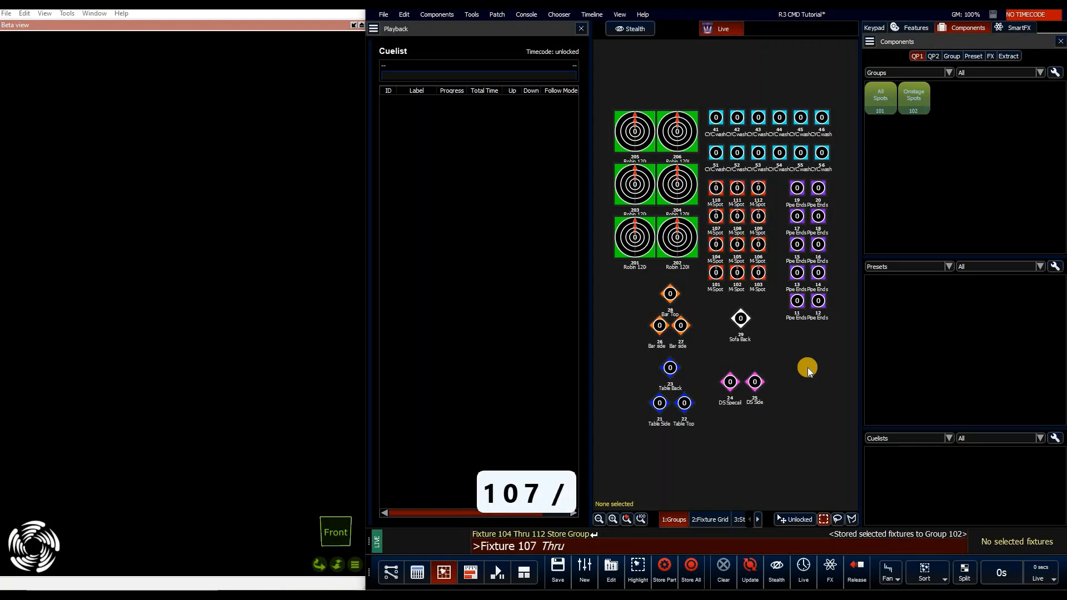
type("2sg")
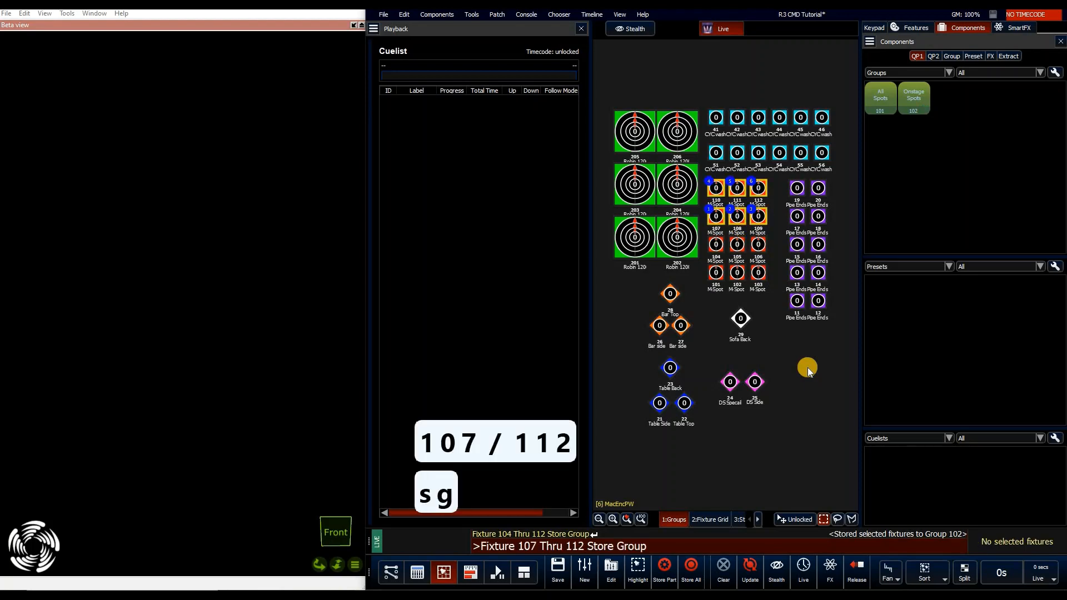
key("Return")
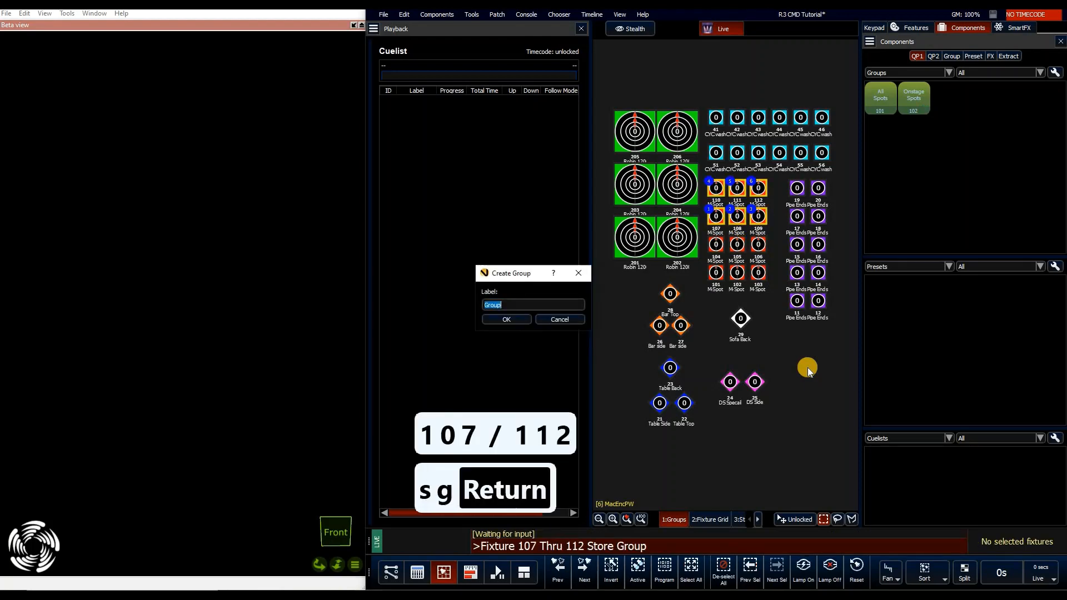
type("US Spots")
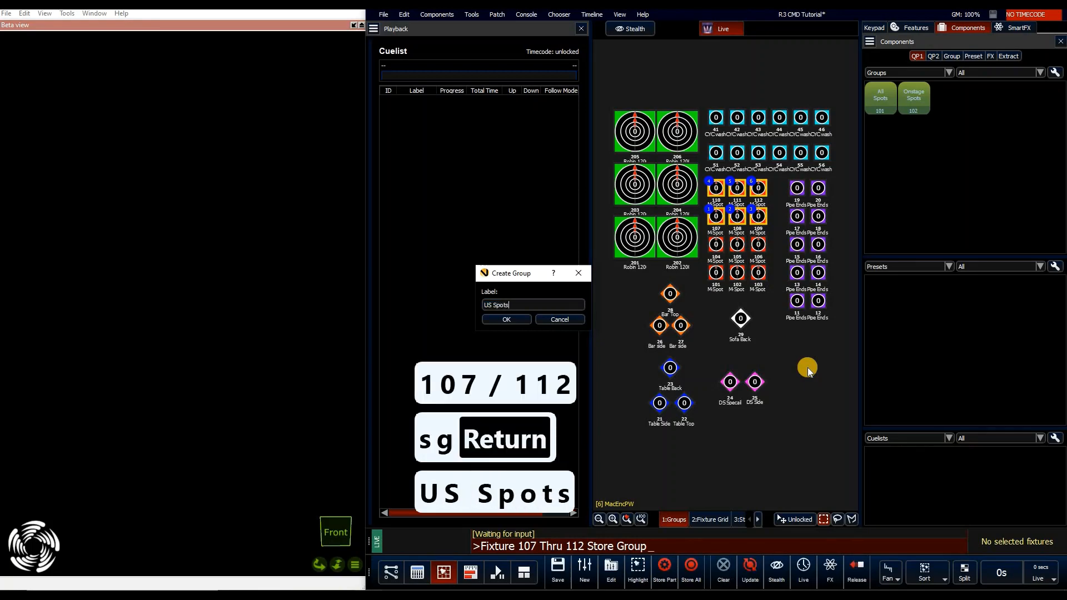
key("Return")
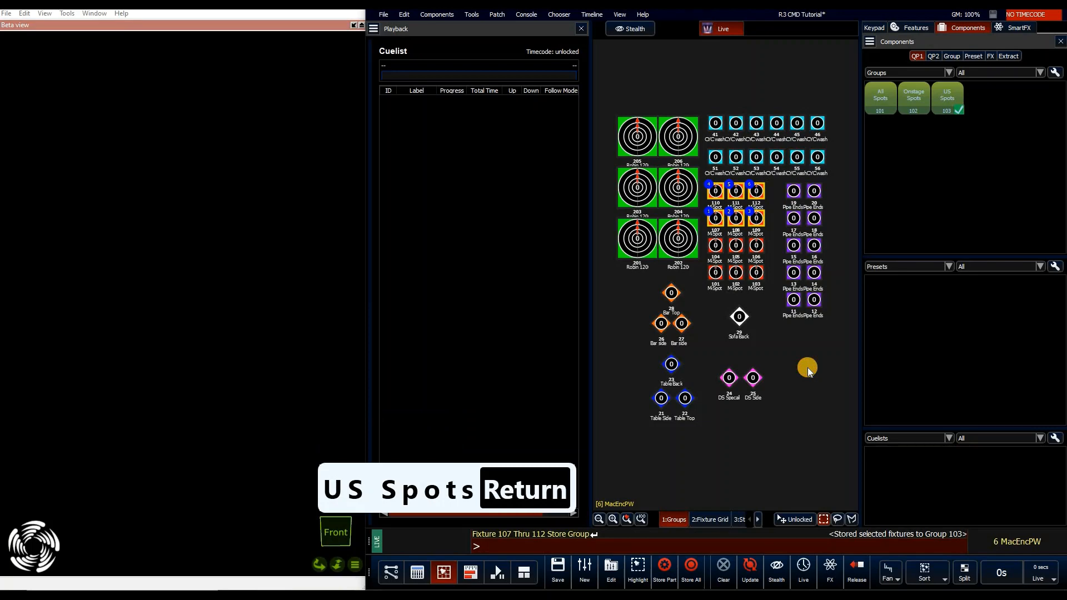
left_click(809, 368)
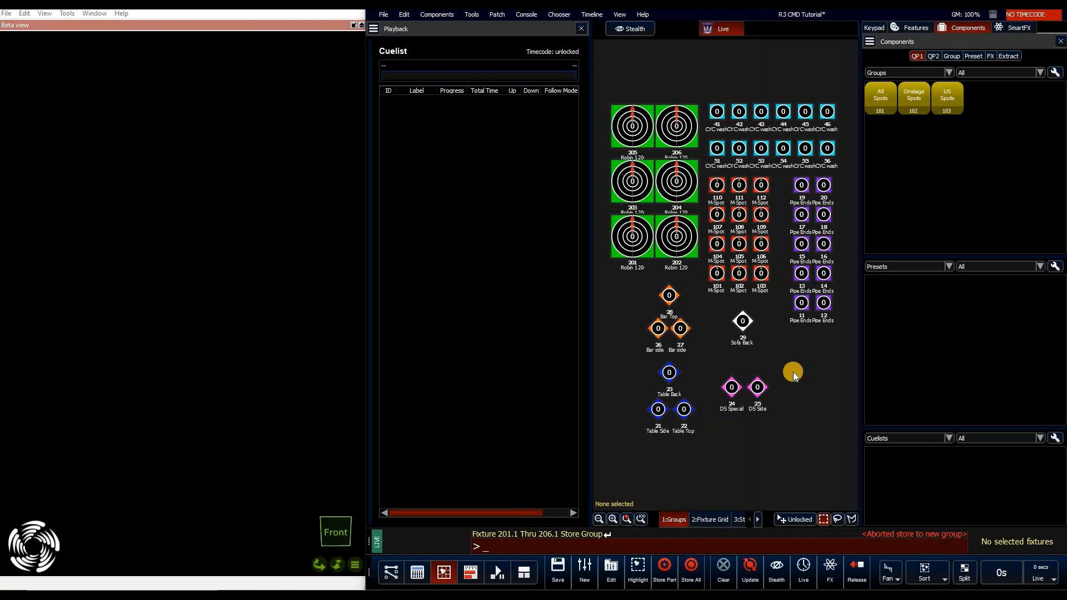
Step: Select fixtures 201 through 206 by number, then deselect them
type("201/206")
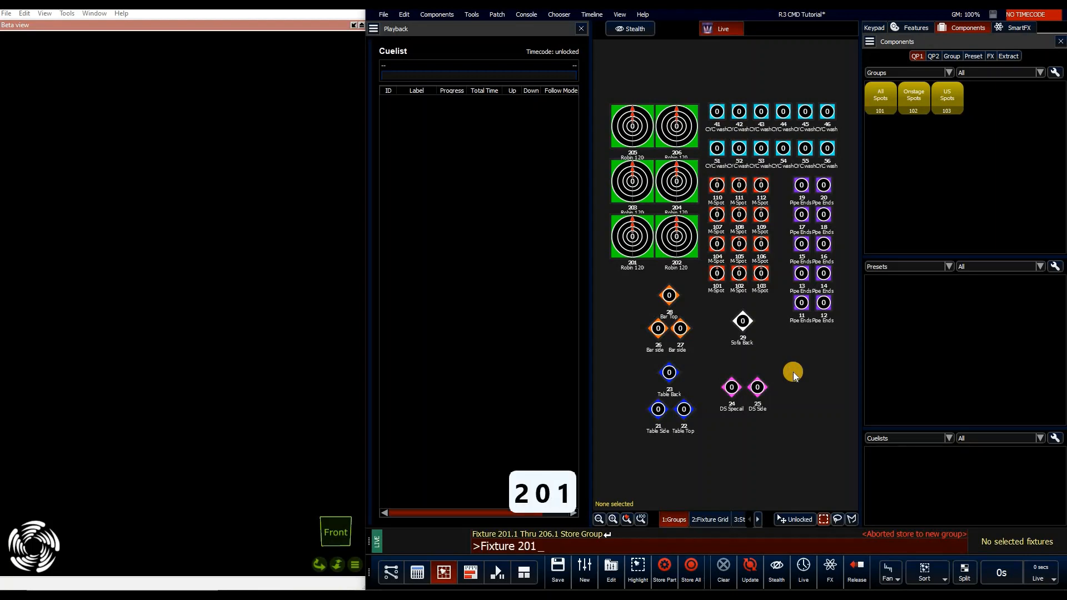
key("Return")
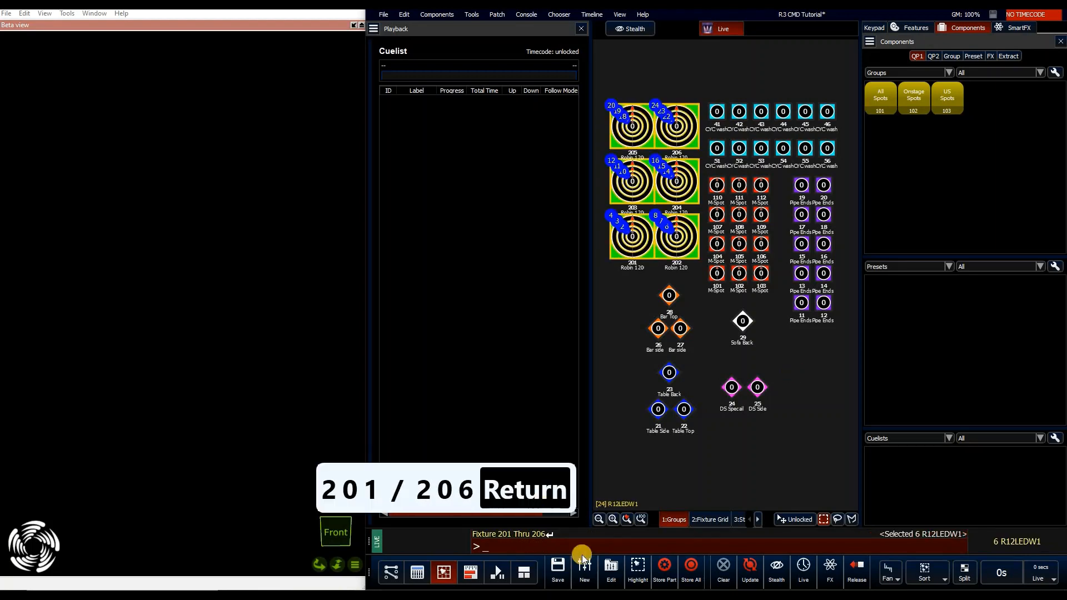
left_click(628, 519)
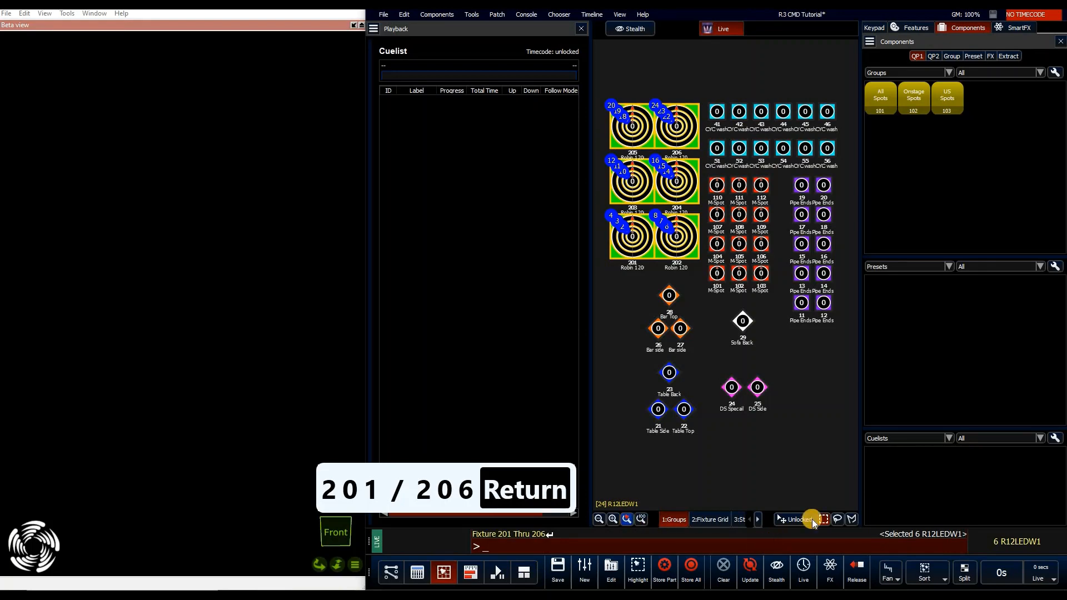
left_click(721, 482)
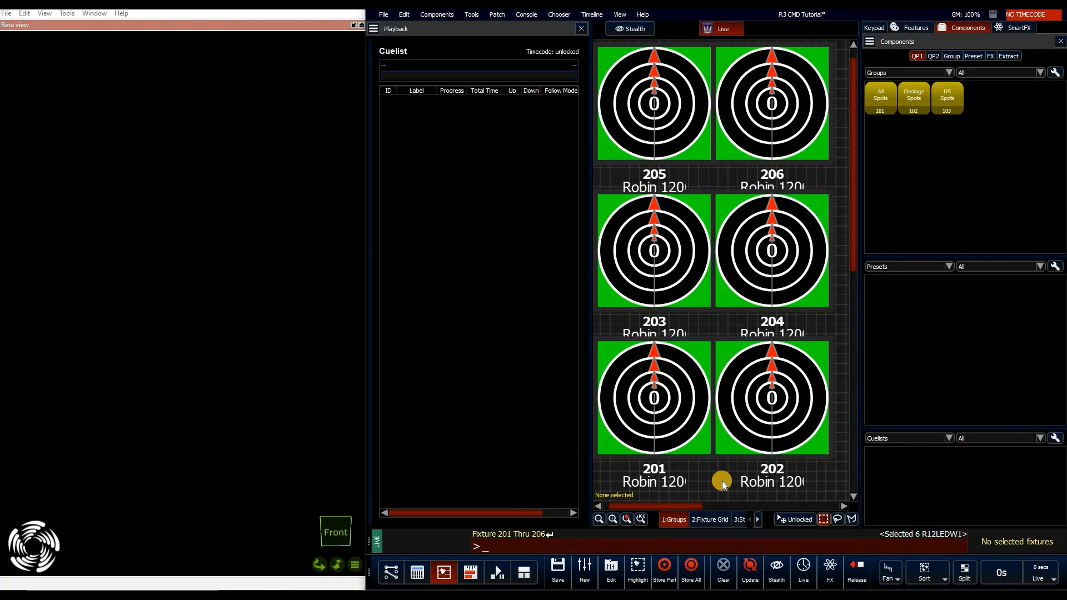
Step: Recall the last fixture selection on the command line and clear it again
key("f")
key("f")
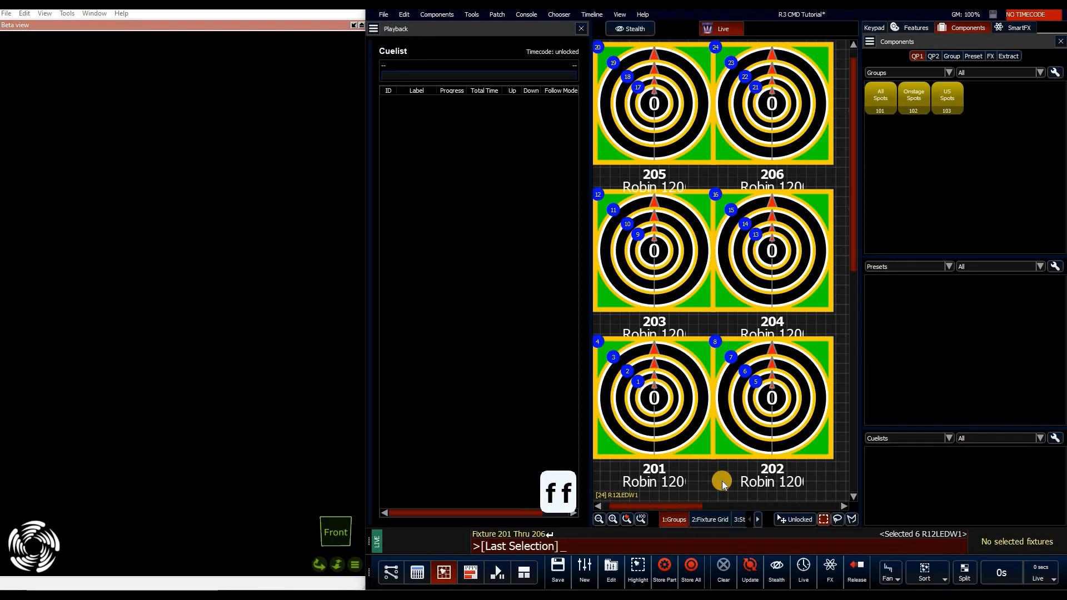
left_click(715, 479)
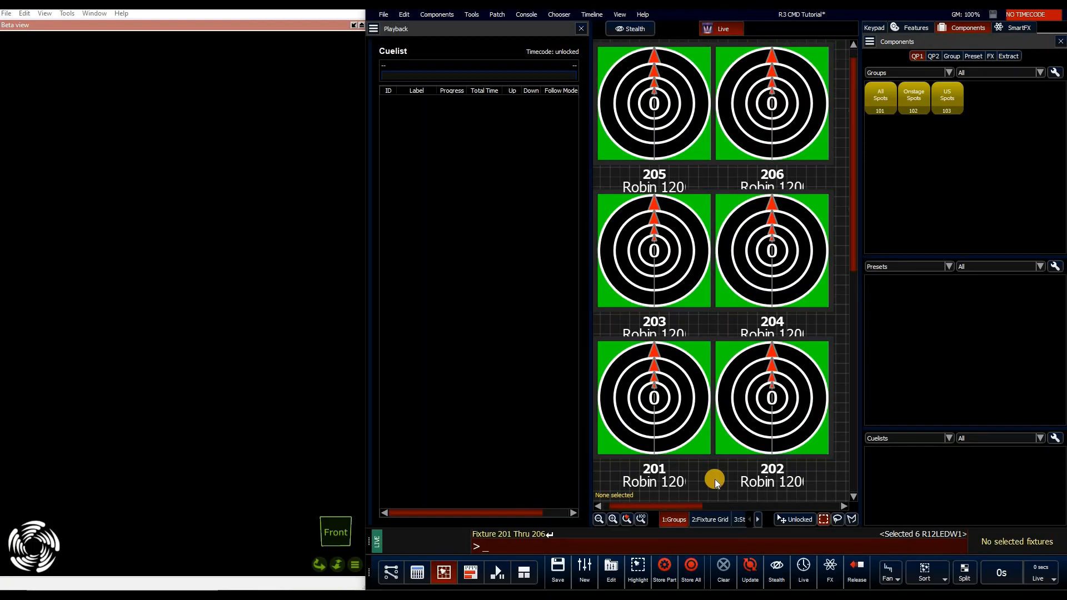
Step: Recall the last fixture selection and store it as group 201 with the label "All wash"
key("f")
key("f")
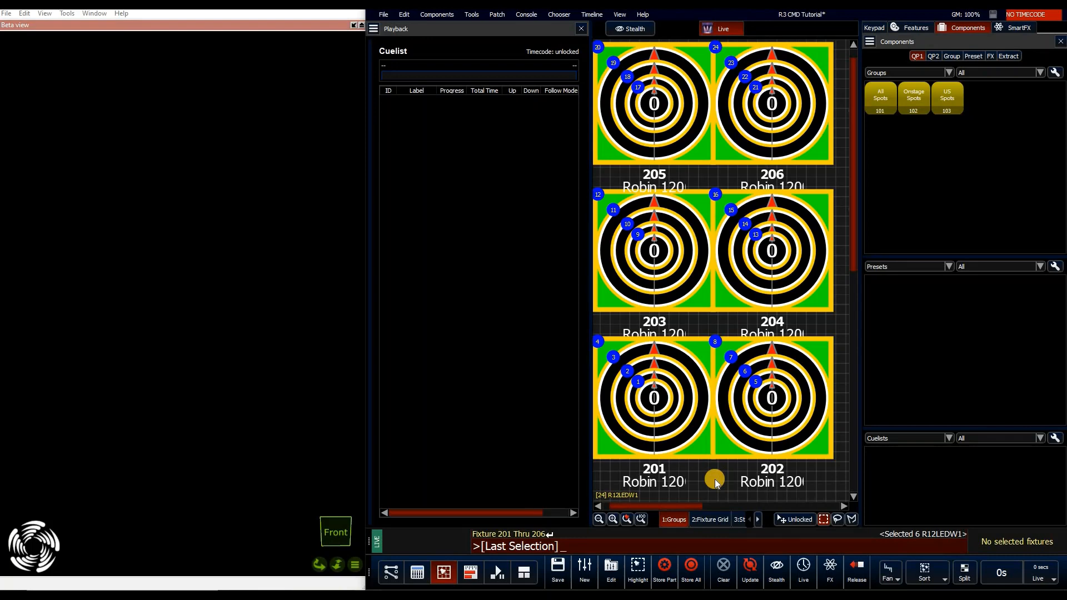
key("s")
key("g")
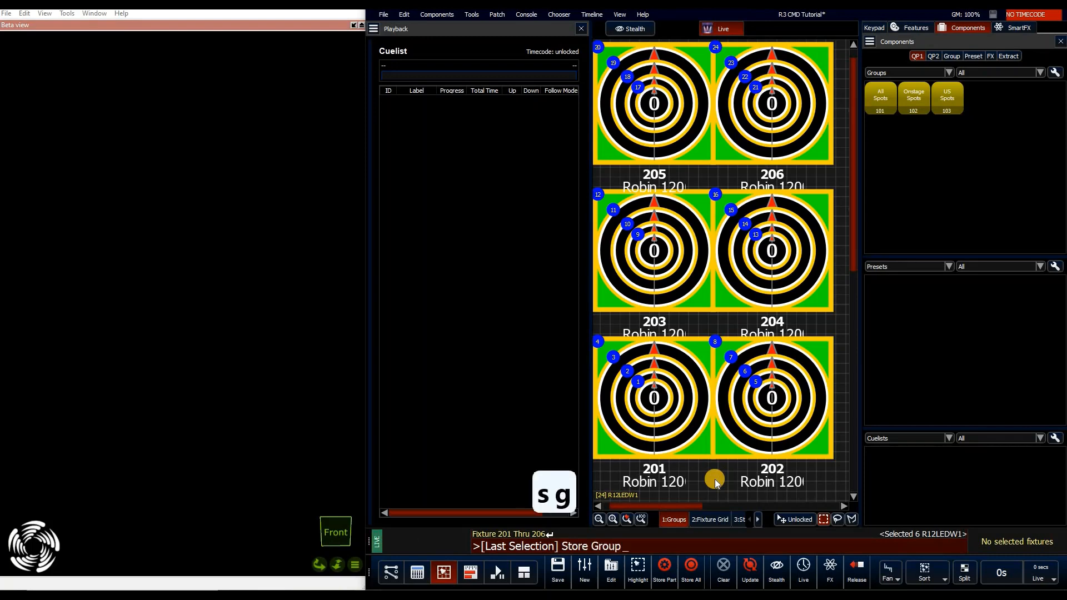
type("201")
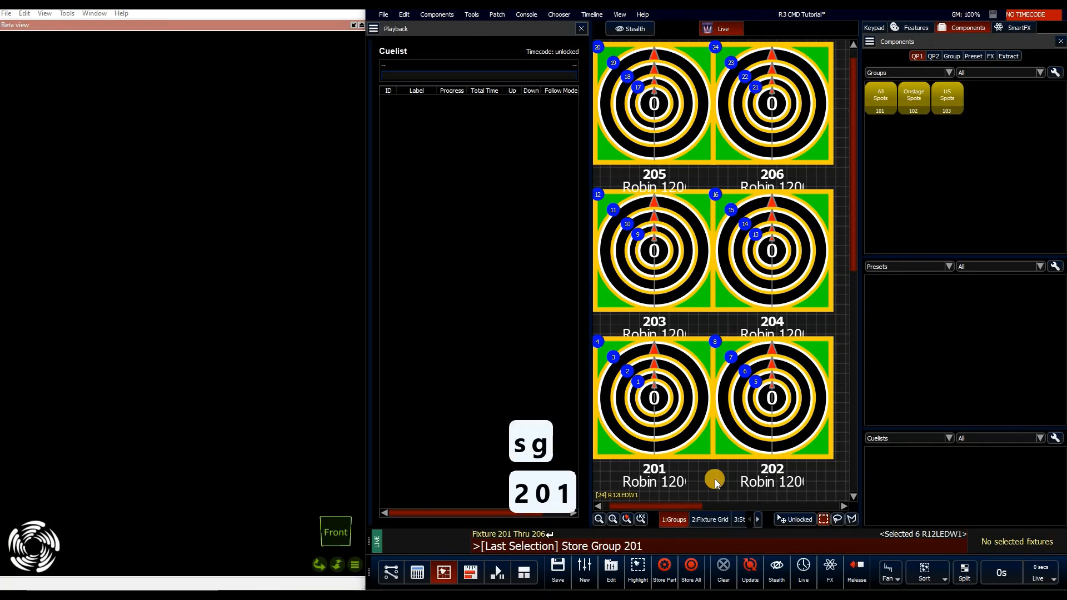
key("Return")
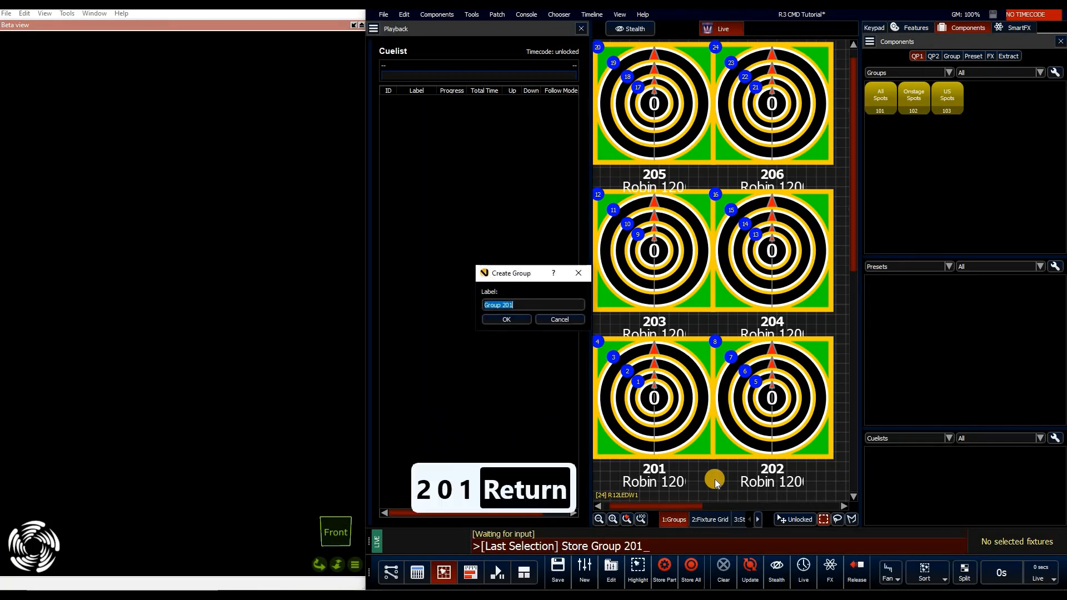
type("All wash")
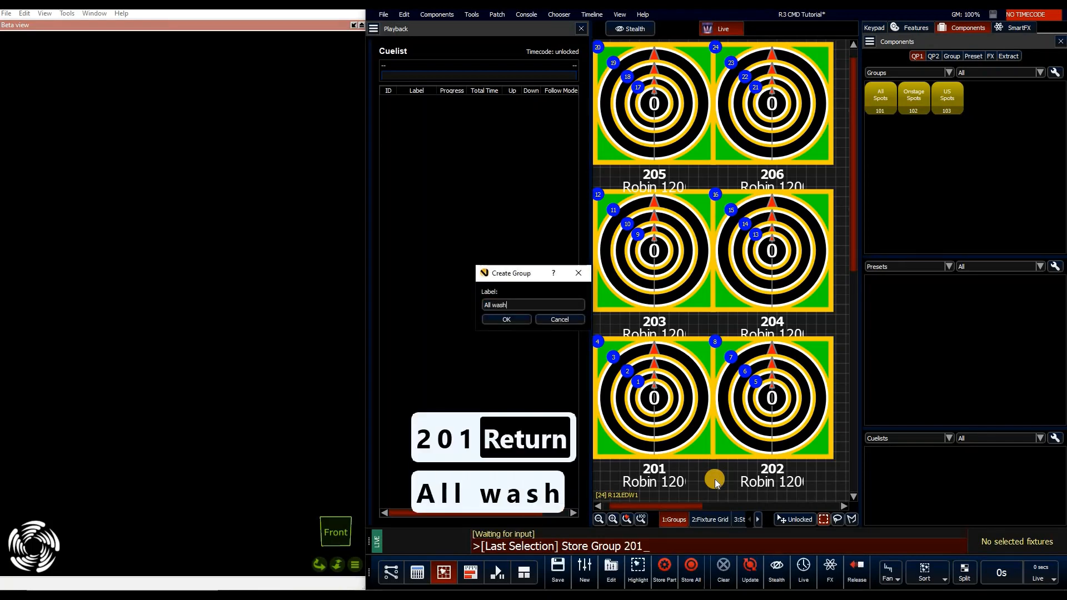
key("Return")
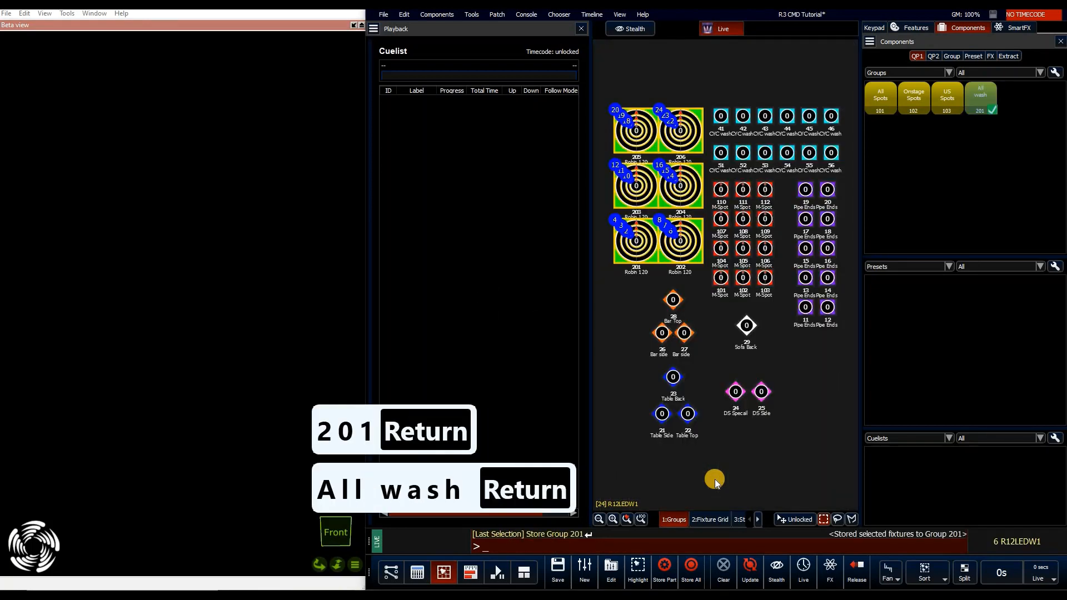
Step: Clear the selection, pick the innermost rings of fixtures 201, 203, 205 and 206 in the layout, and deselect them again
left_click(644, 521)
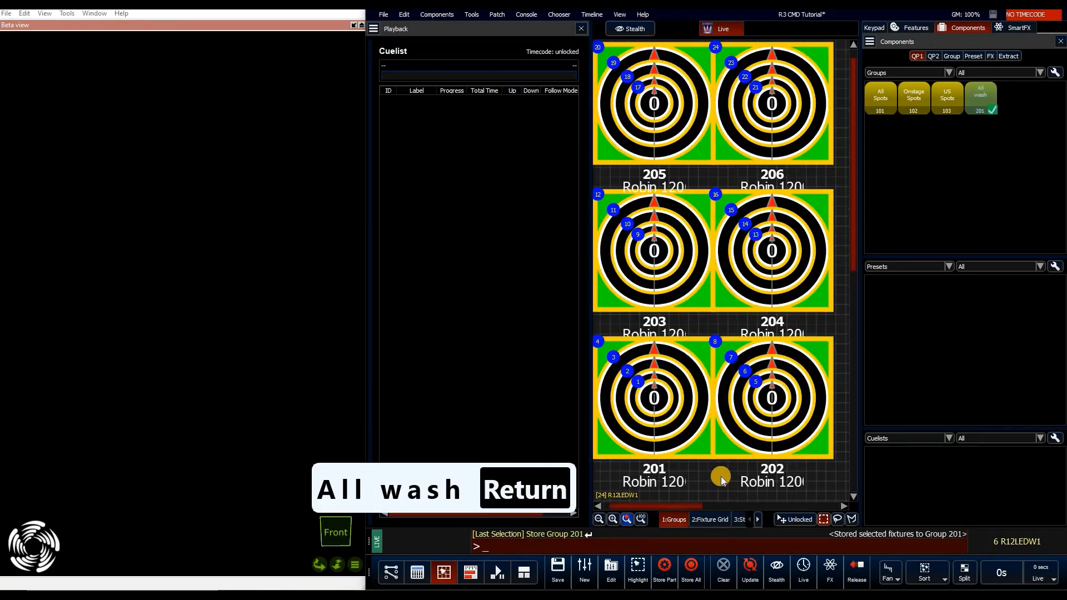
left_click(712, 486)
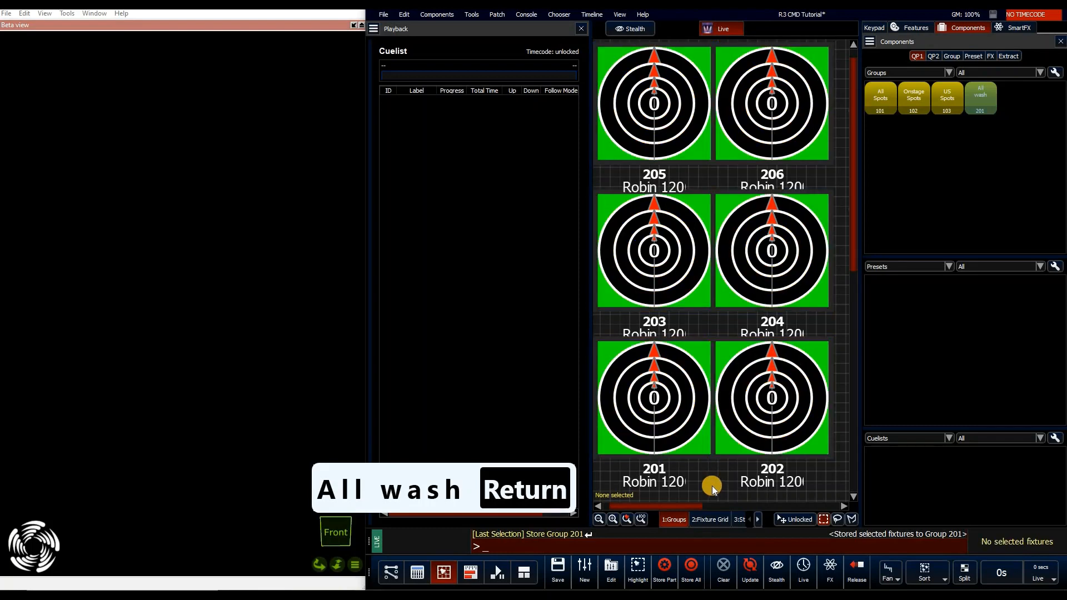
left_click(662, 405)
left_click(659, 256)
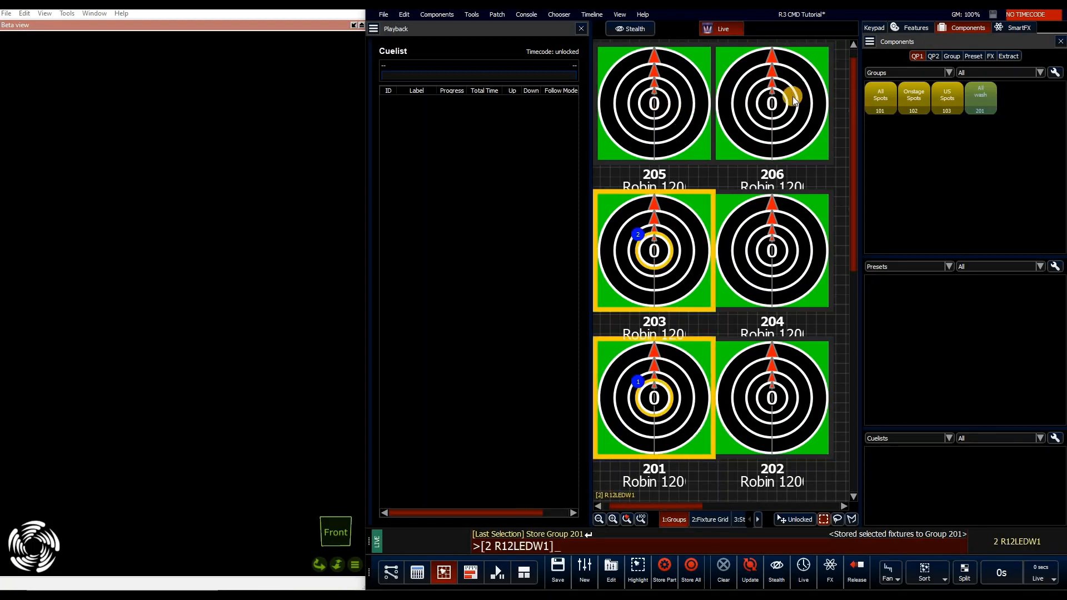
left_click(662, 108)
left_click(778, 112)
left_click(723, 479)
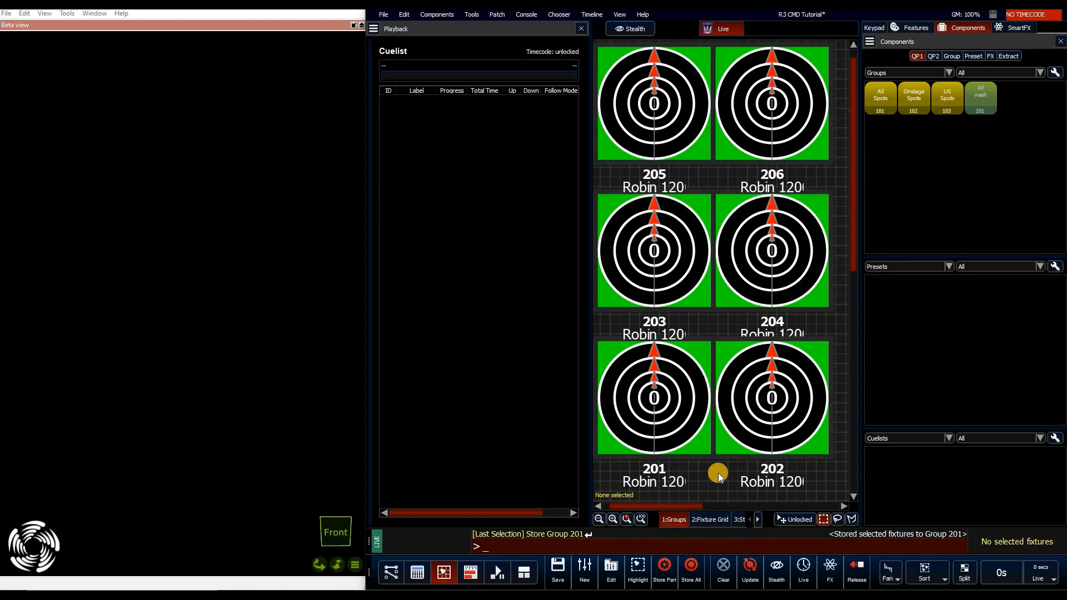
Step: Select only the first cell of each wash fixture using the range 201.1 through 206.1
type("20")
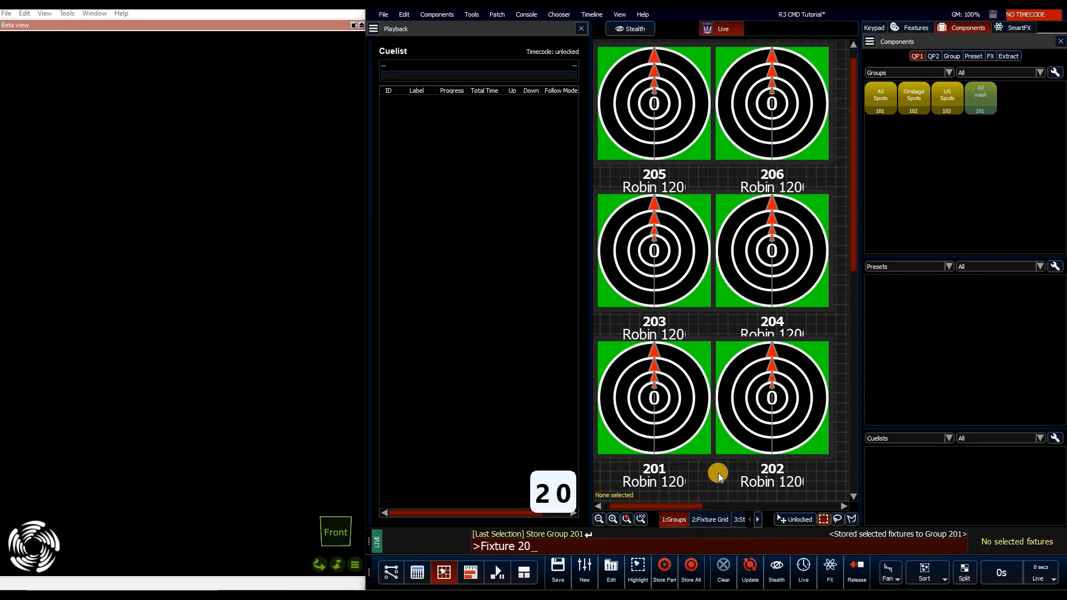
type("1.1")
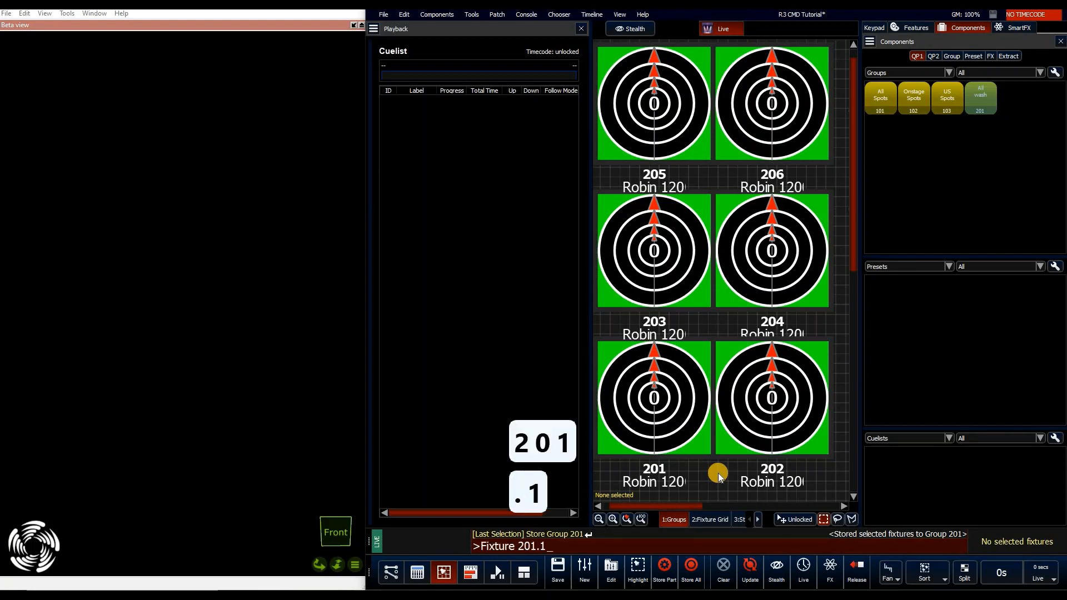
type("/206")
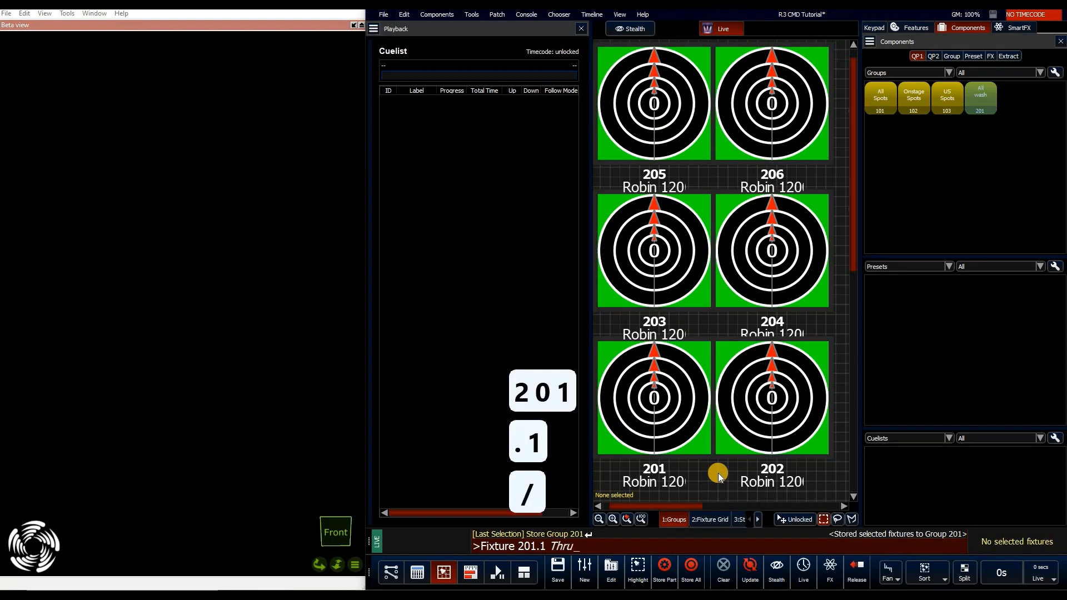
type(".1")
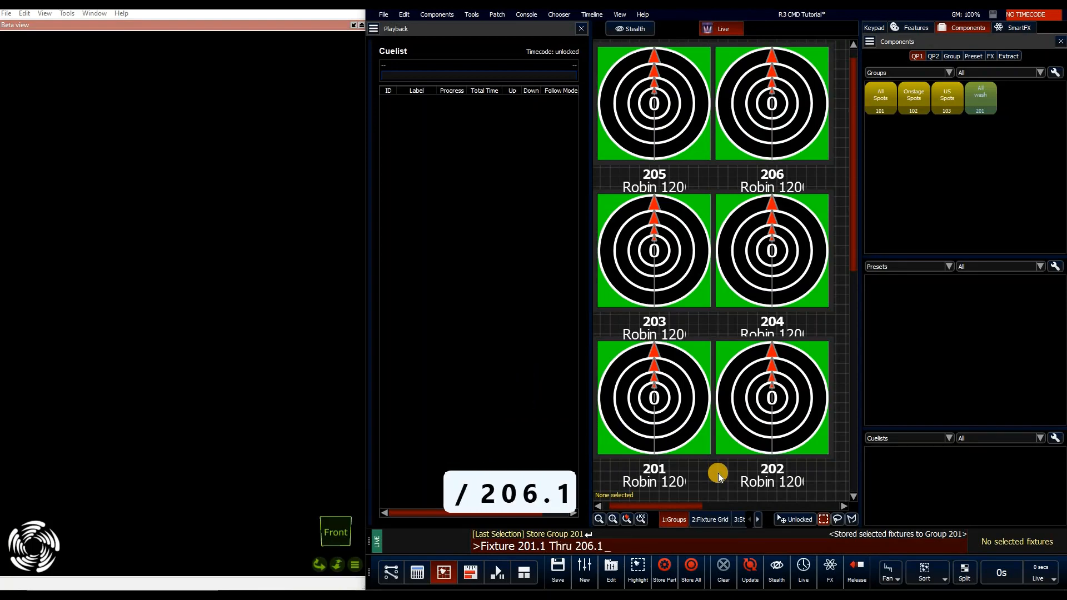
key("Return")
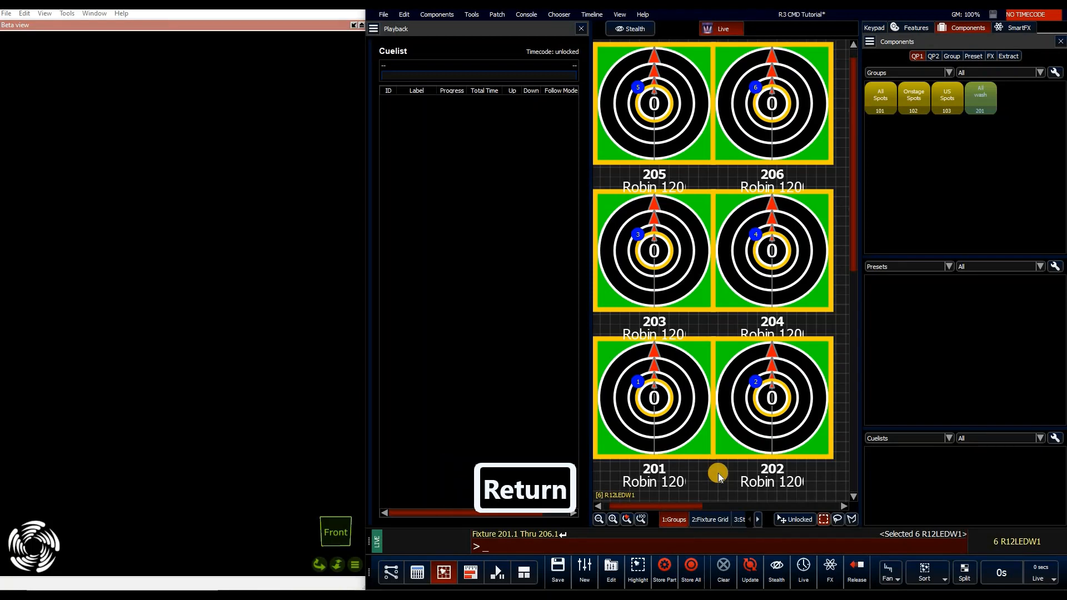
Step: Recall the last fixture selection on the command line and store it as a group labelled "Cell 1"
key("f")
key("f")
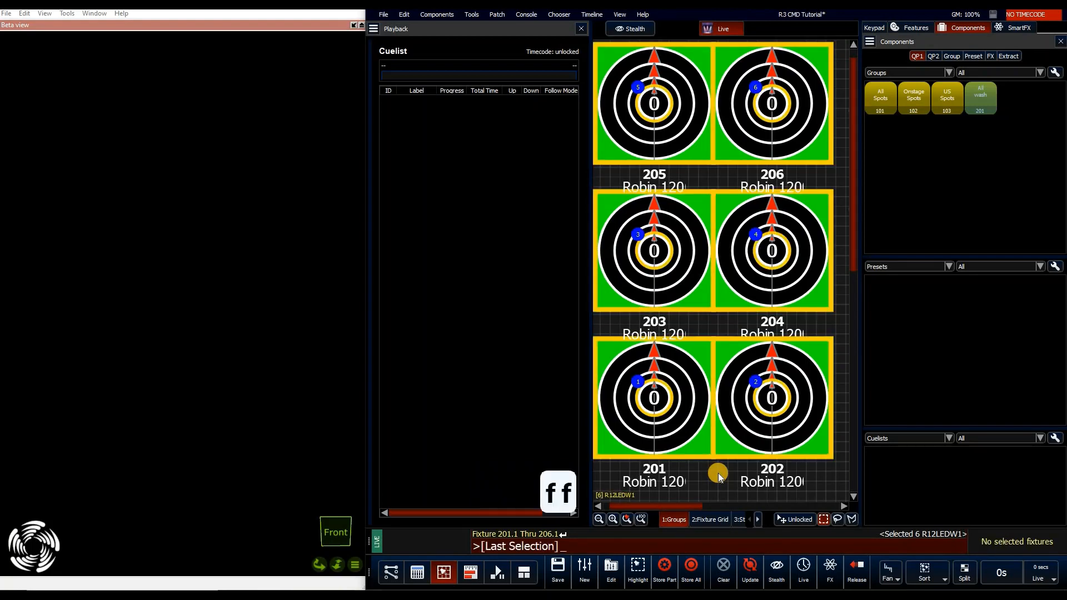
key("s")
key("g")
key("Return")
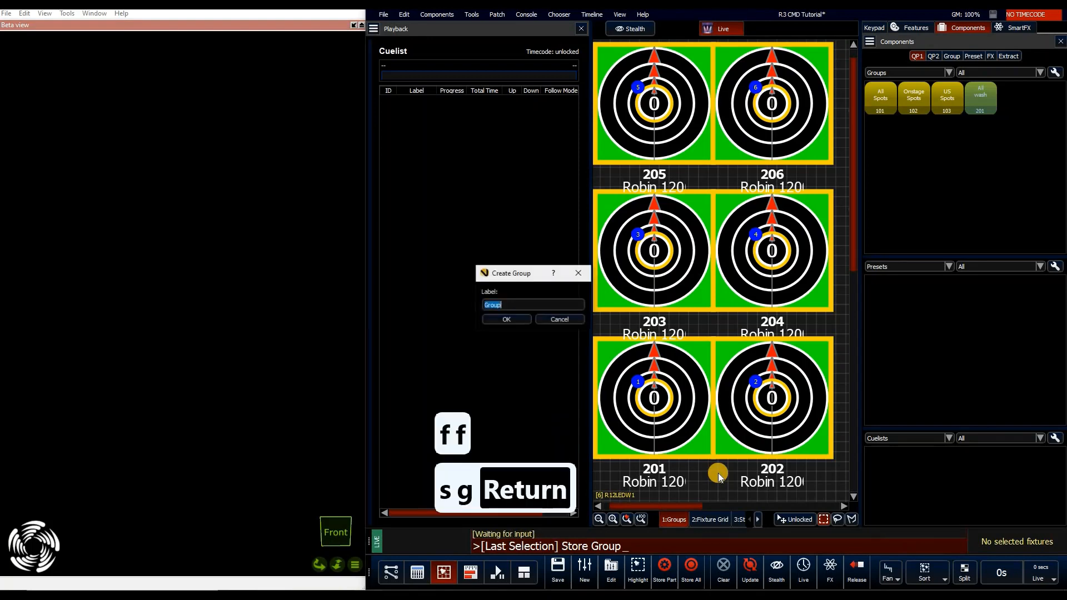
type("Ca")
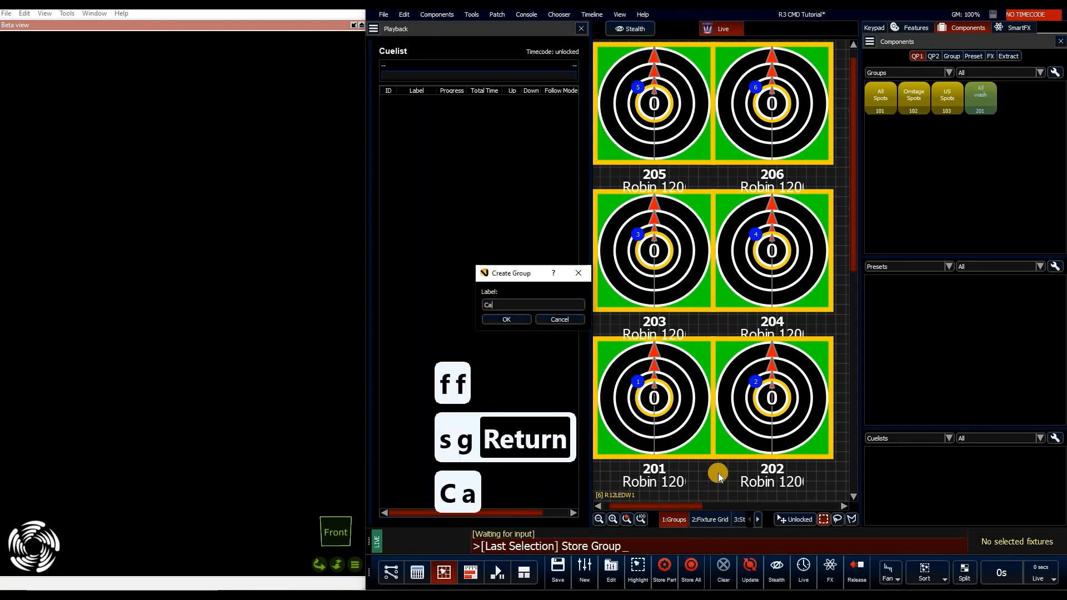
key("BackSpace")
type("ell 1")
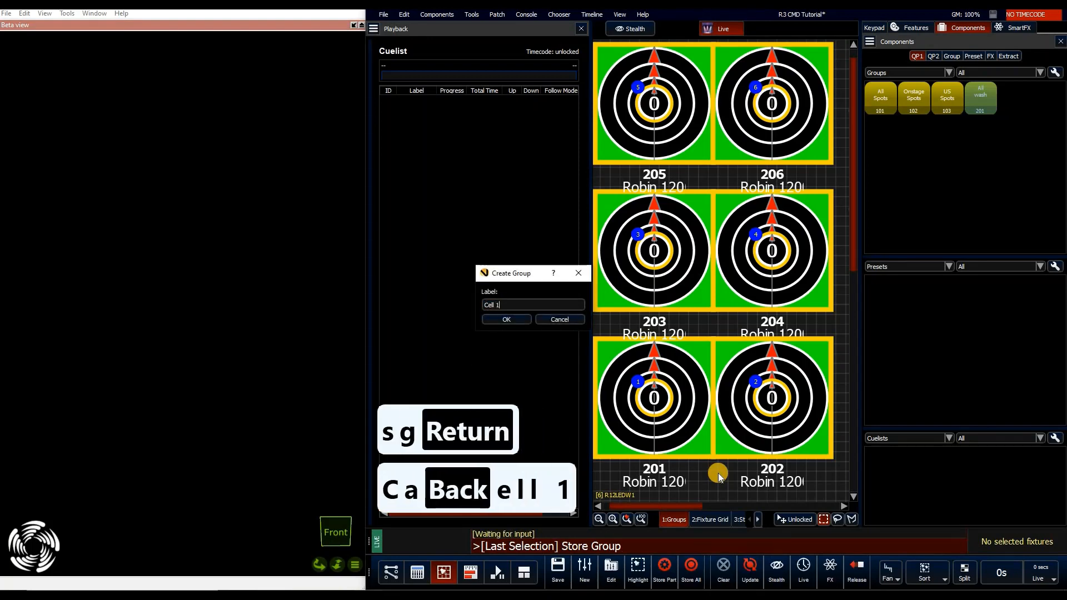
key("Return")
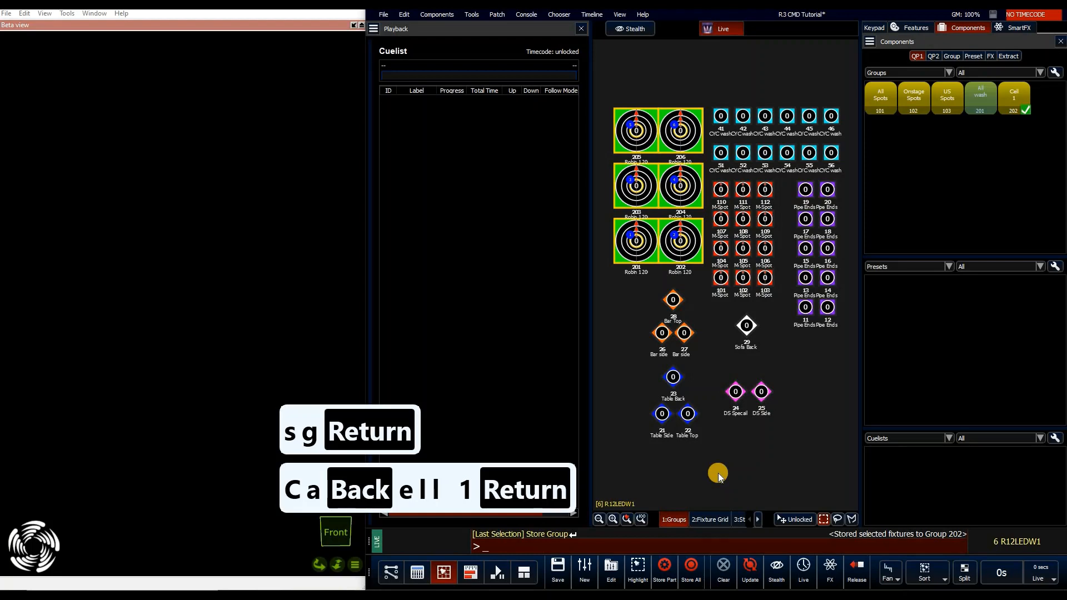
Step: Store the second cells of the wash fixtures, 201.2 through 206.2, as a group labelled "Cell 2"
left_click(627, 519)
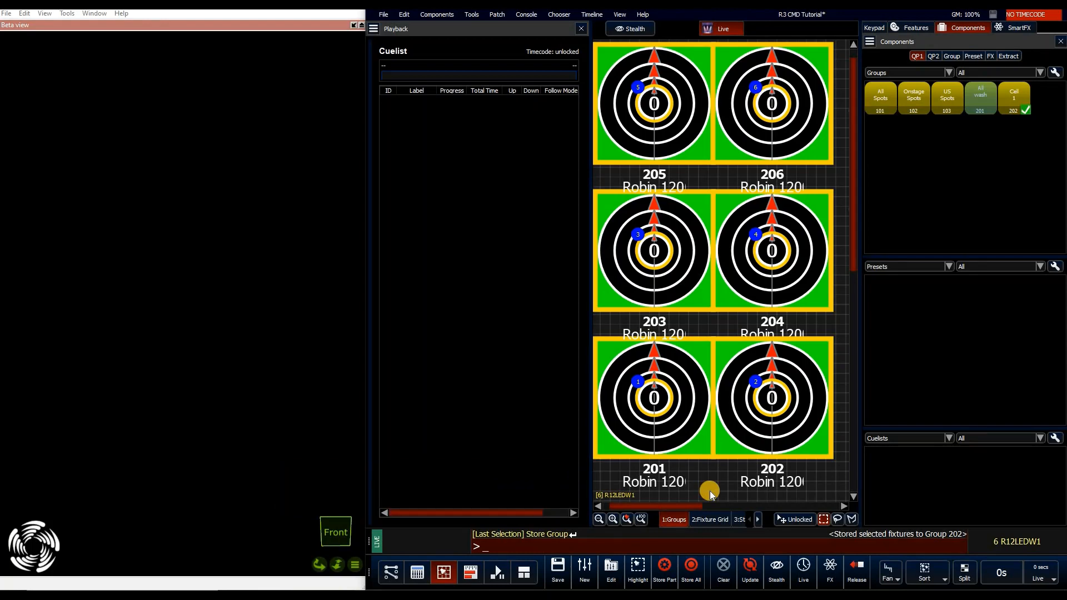
type("201.")
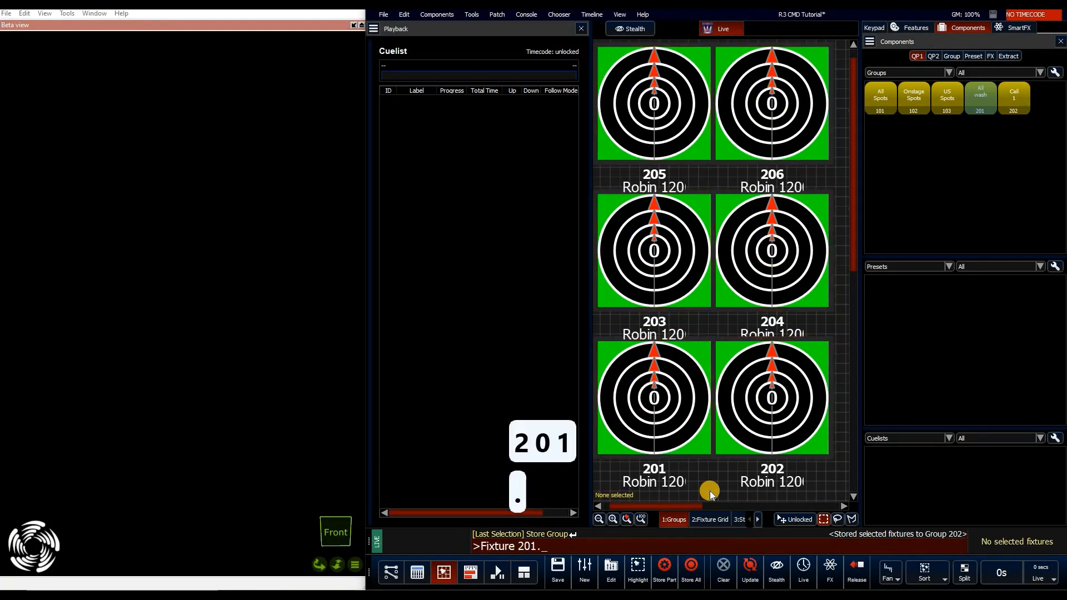
type("2/206.2")
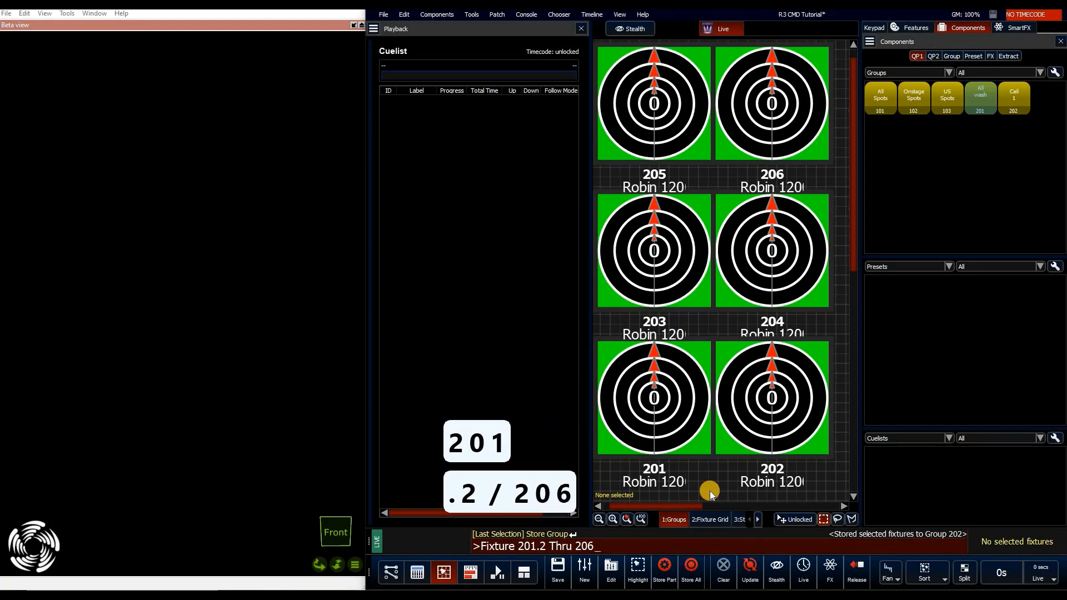
type("sg")
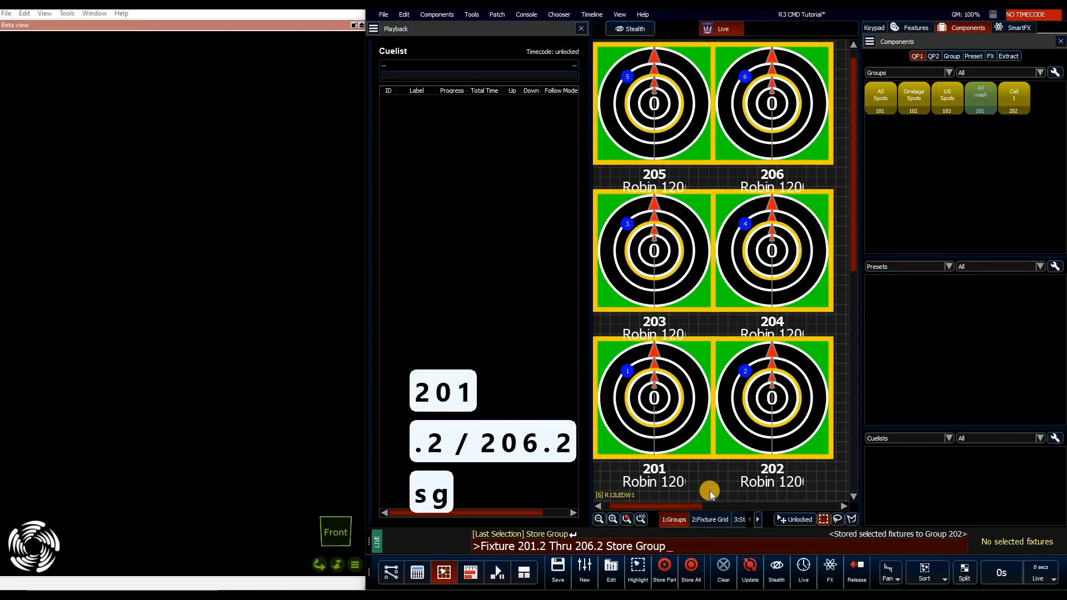
key("Return")
type("Cell 2")
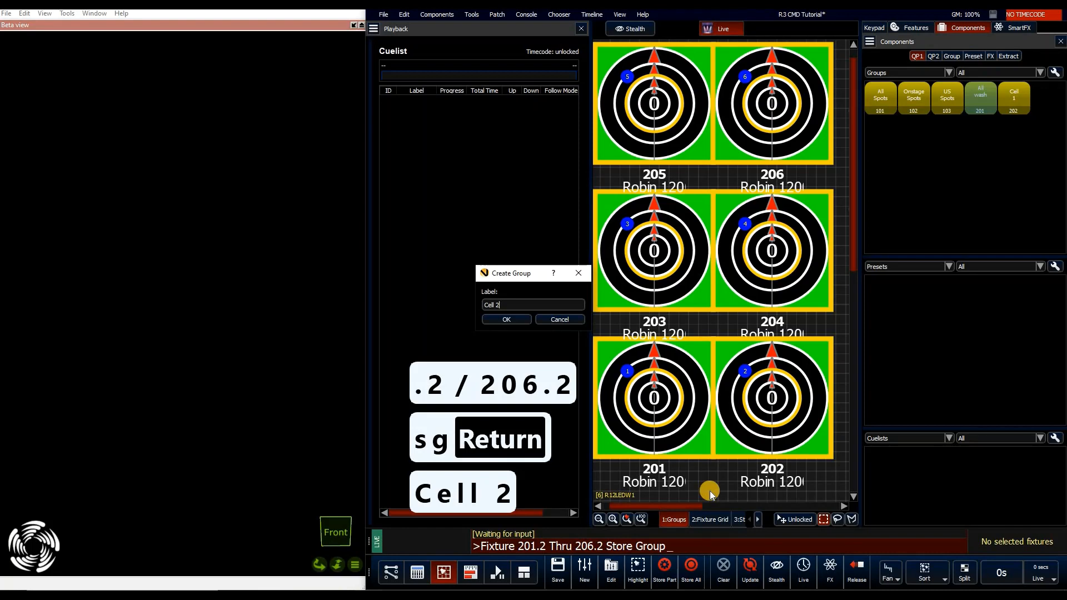
key("Return")
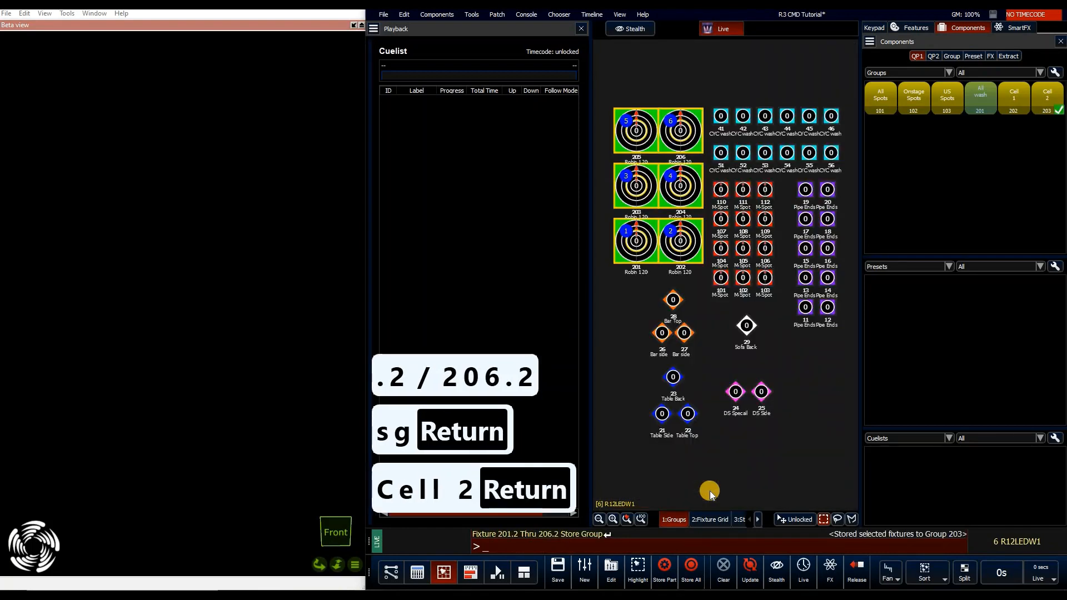
Step: Store the third cells of the wash fixtures, 201.3 through 206.3, as a group labelled "Cell 3"
type("201/")
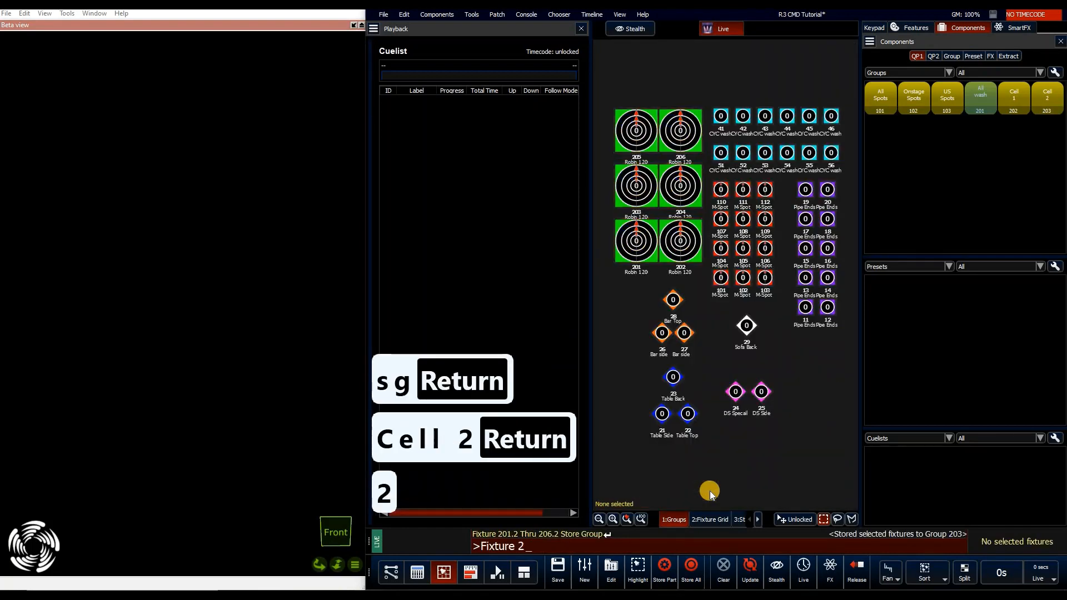
key("BackSpace")
type(".")
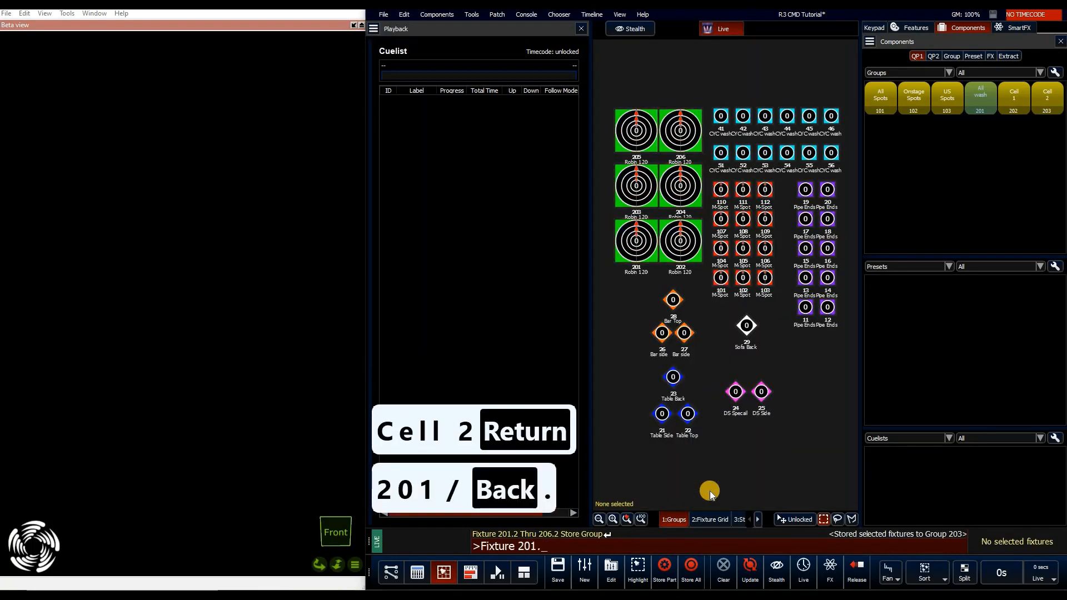
type("3/206.3")
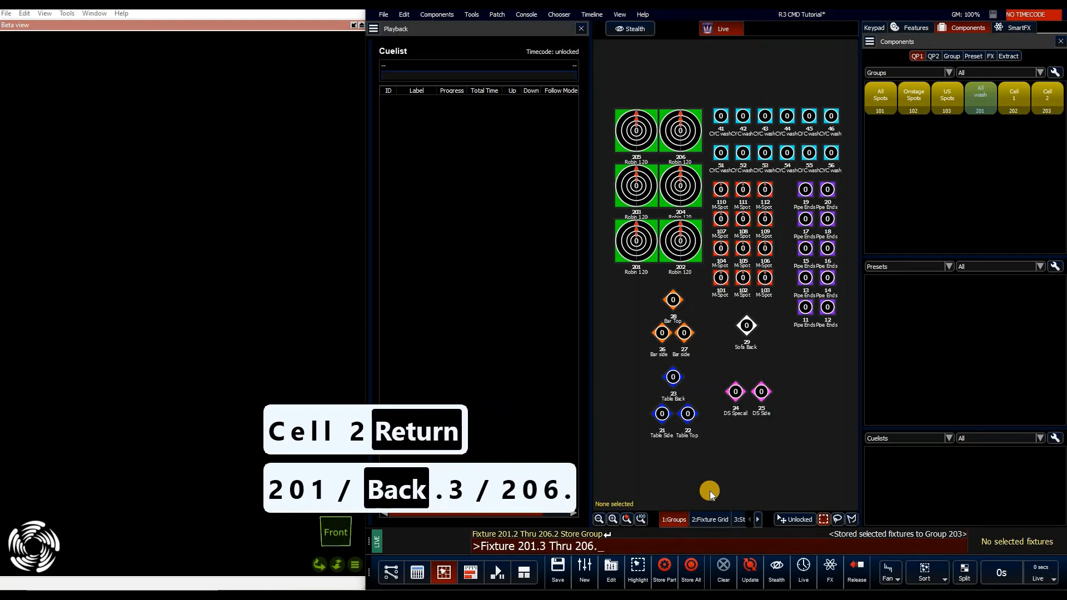
type("sg")
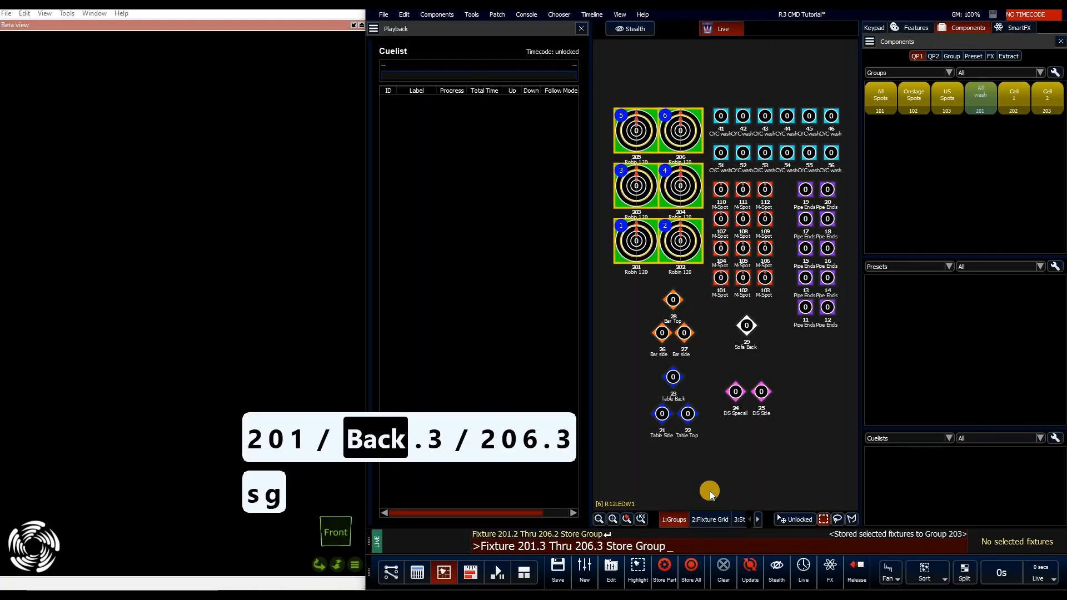
key("Return")
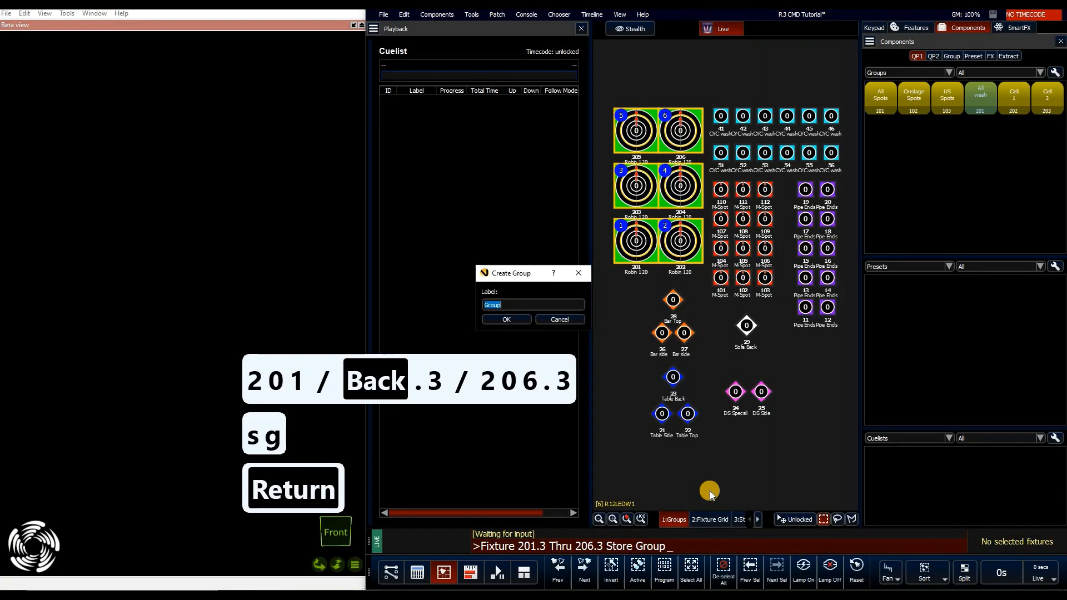
type("Cell 3")
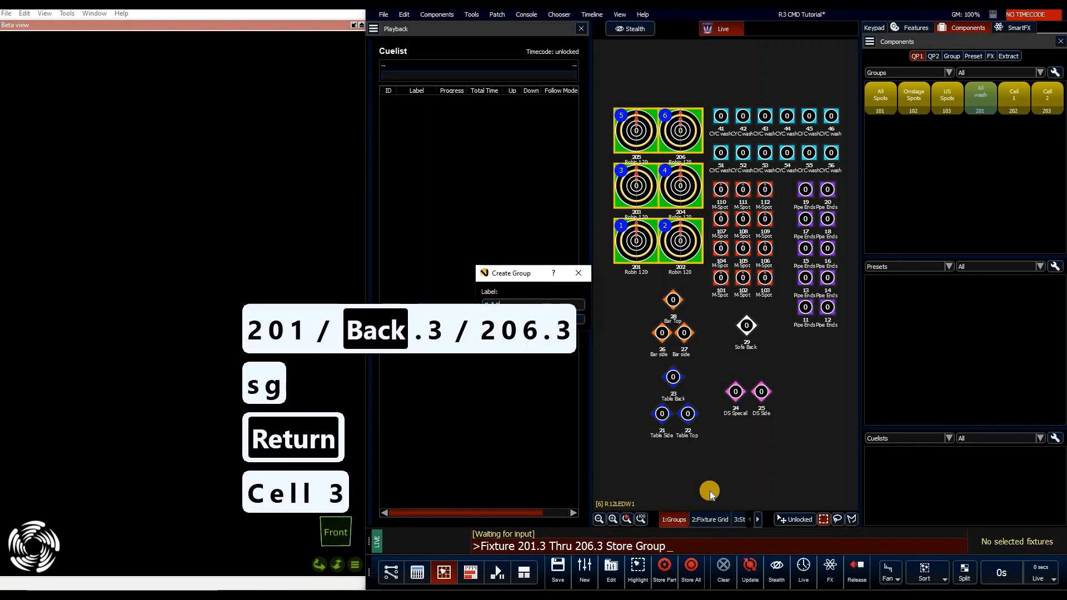
key("Return")
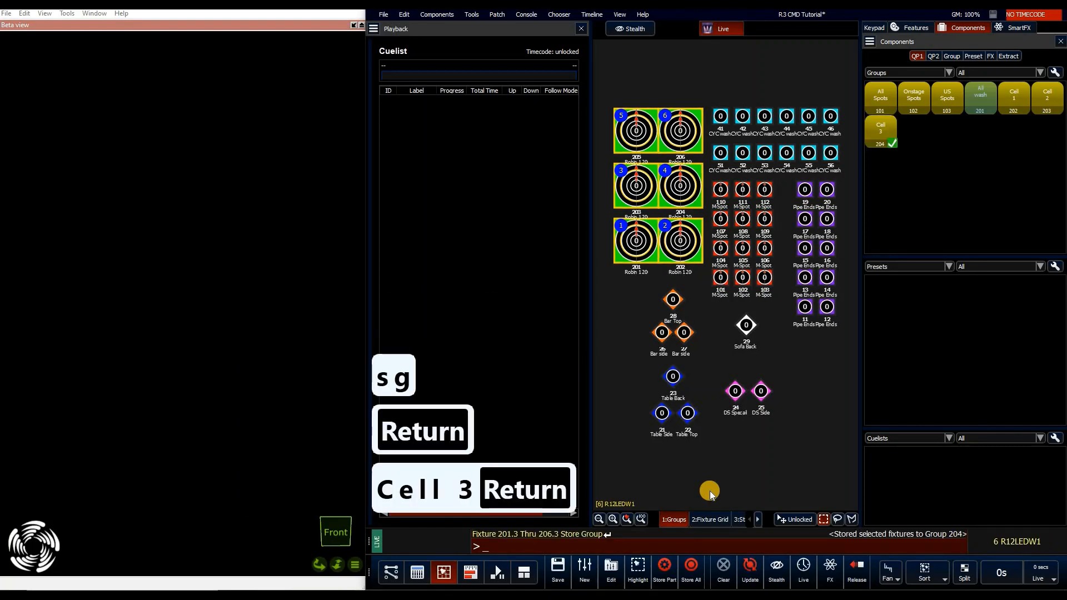
Step: Store the fourth cells of the wash fixtures, 201.4 through 206.4, as a group labelled "Cell 4"
type("201.4/")
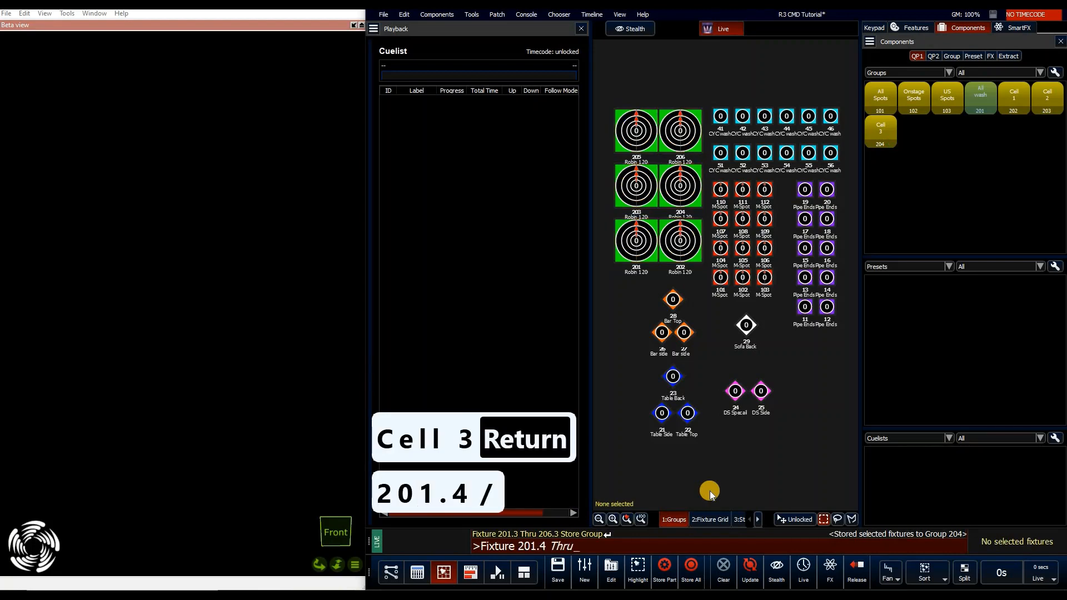
type("206.4")
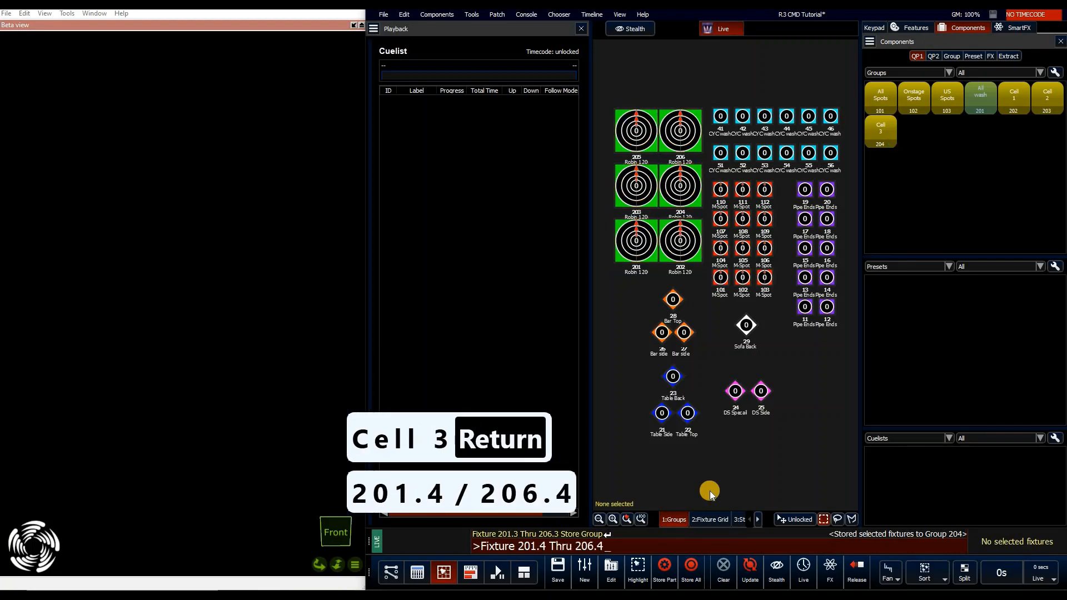
type("sg")
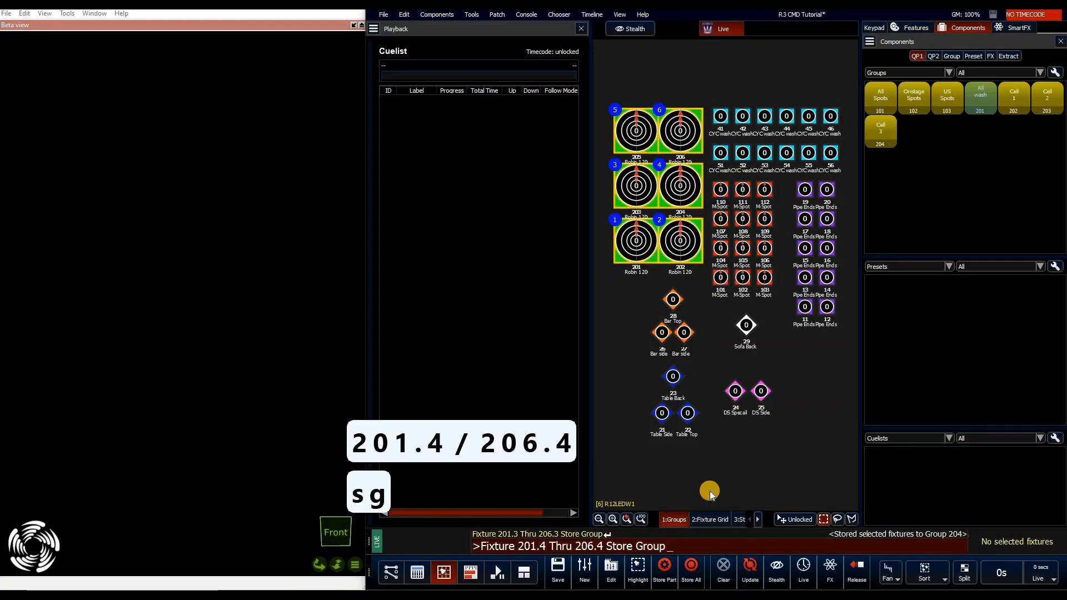
key("Return")
type("Ce")
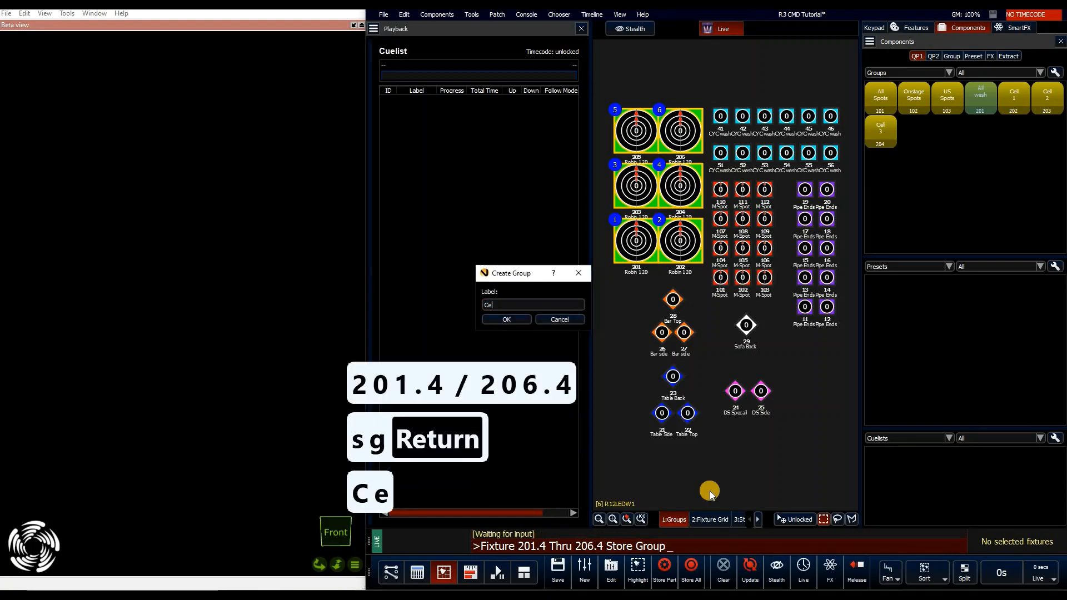
type("ll 4")
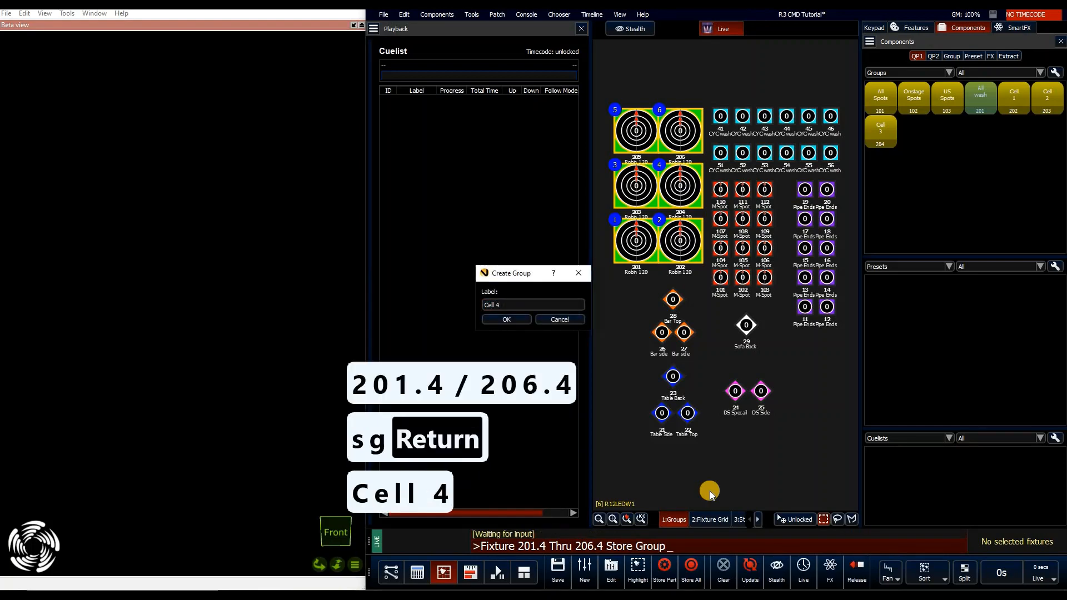
key("Return")
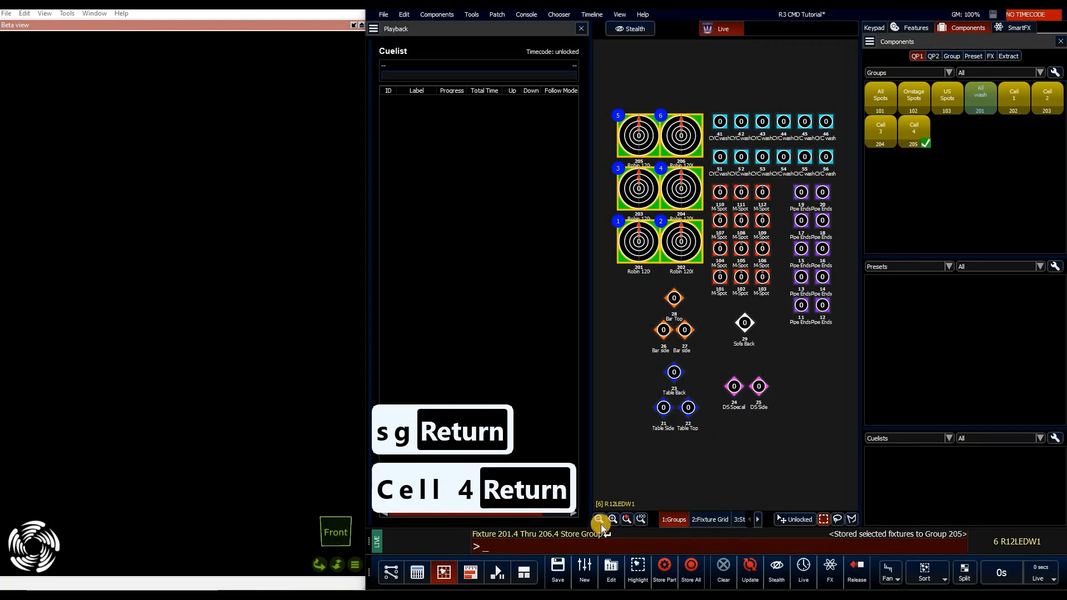
Step: Clear the fixture selection and set group 201 to level 100 on the command line
left_click(623, 519)
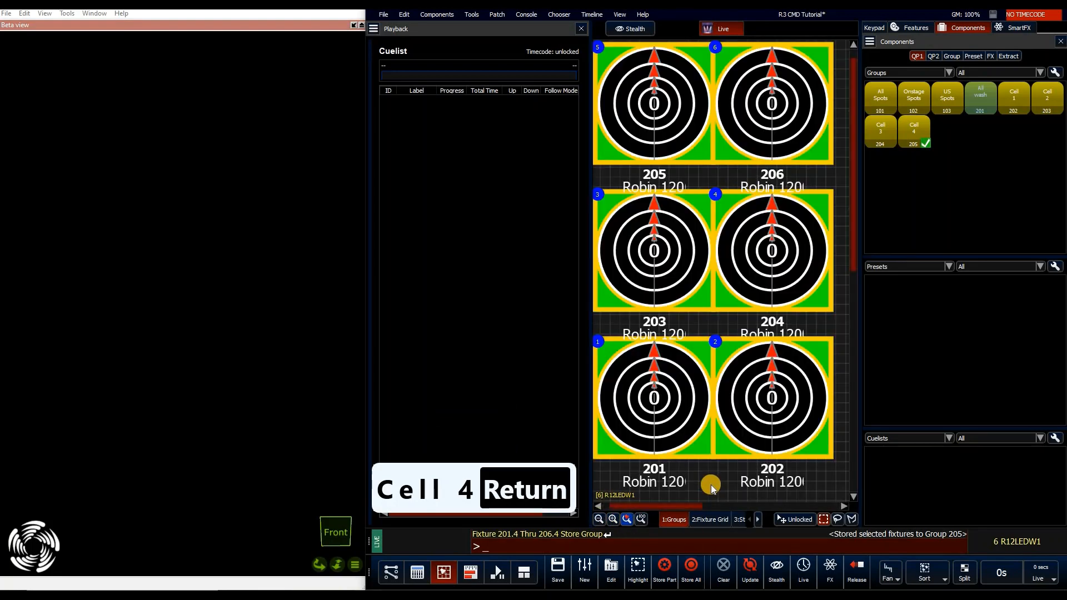
left_click(712, 485)
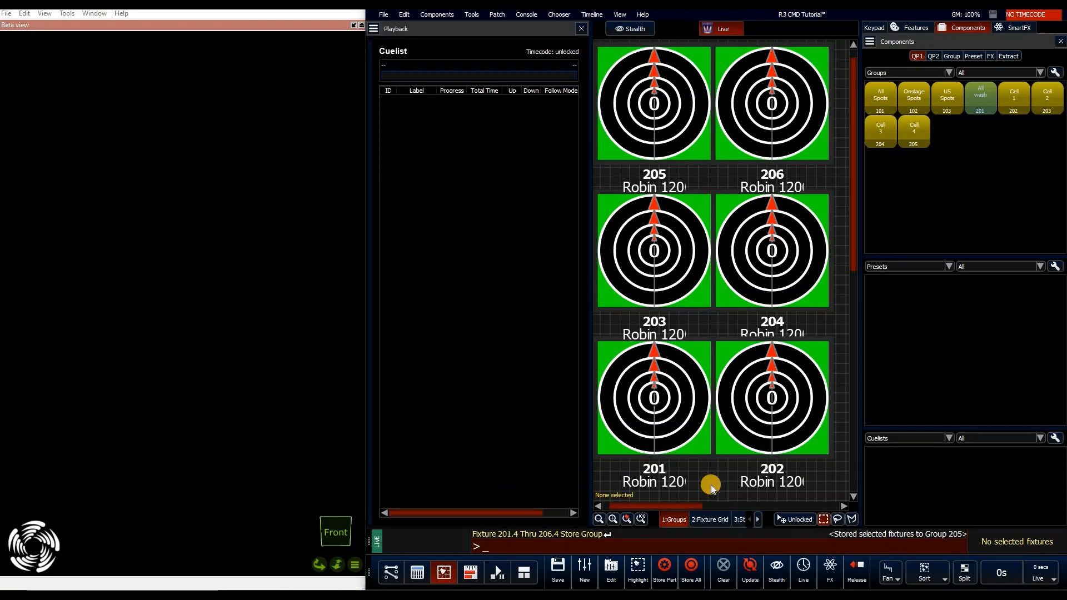
type("g201")
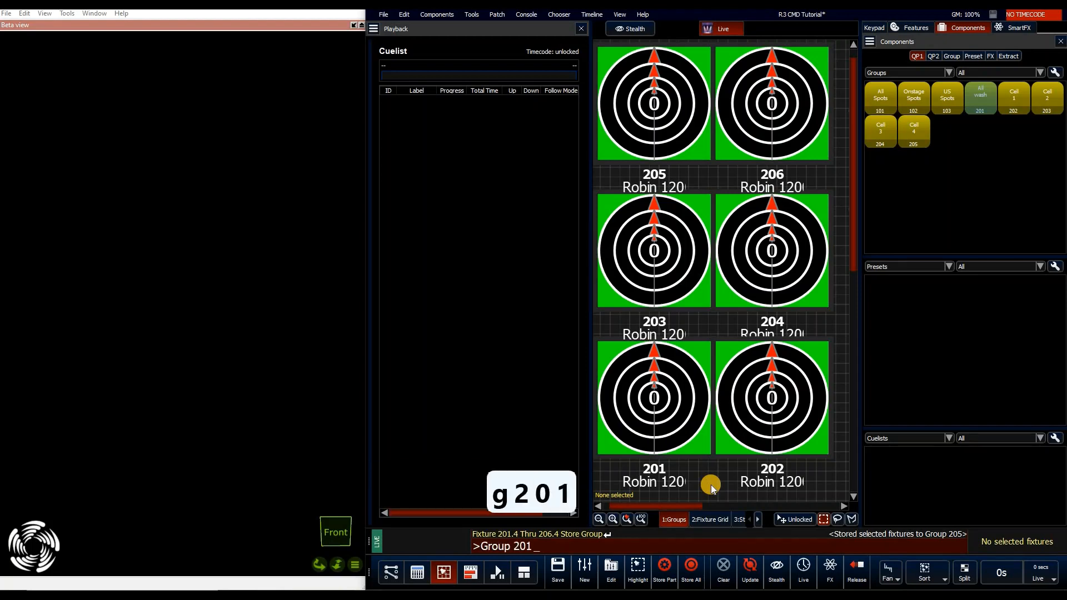
key("asterisk")
key("asterisk")
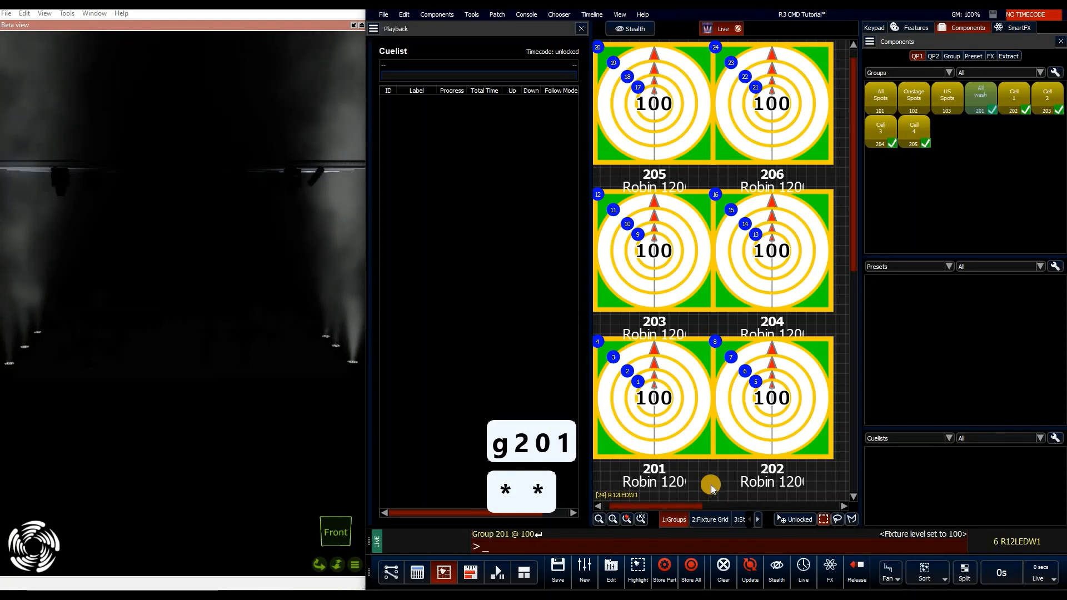
Step: Set group 204 to level 5 on the command line
type("g")
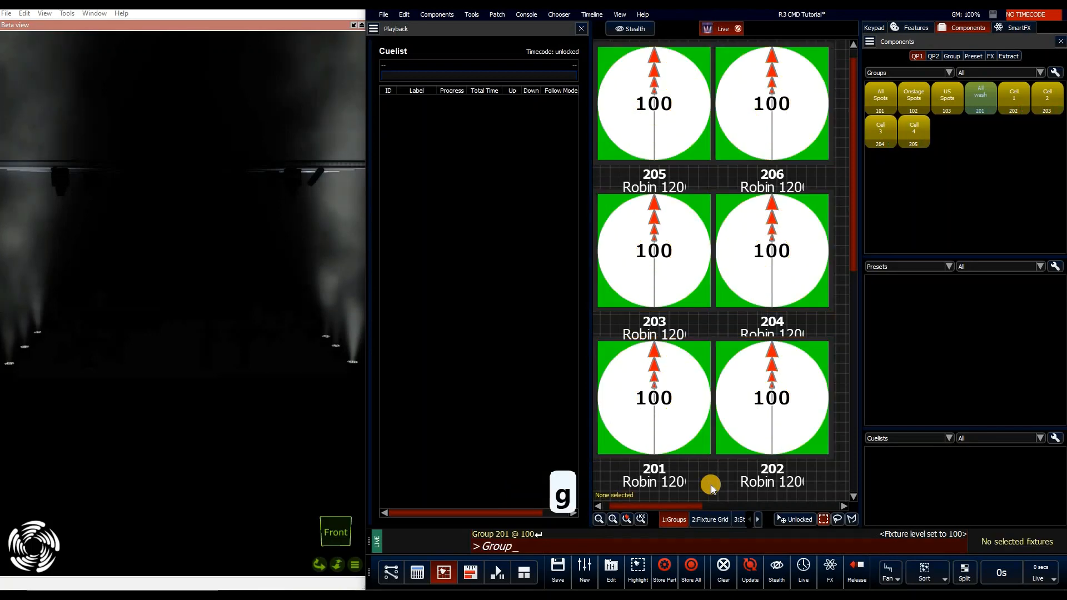
type("204")
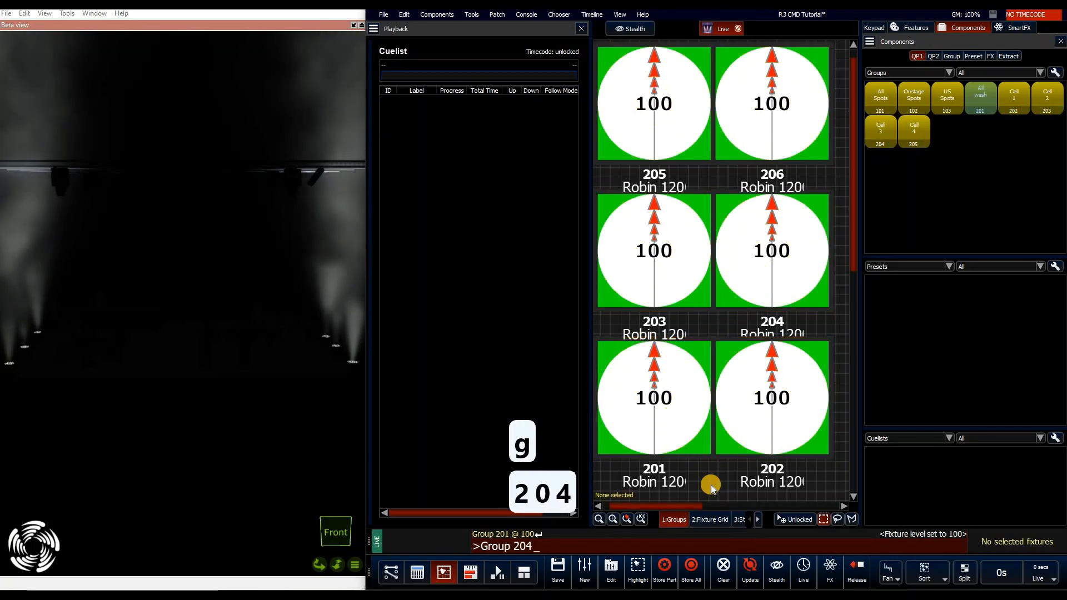
type("*5")
key("Return")
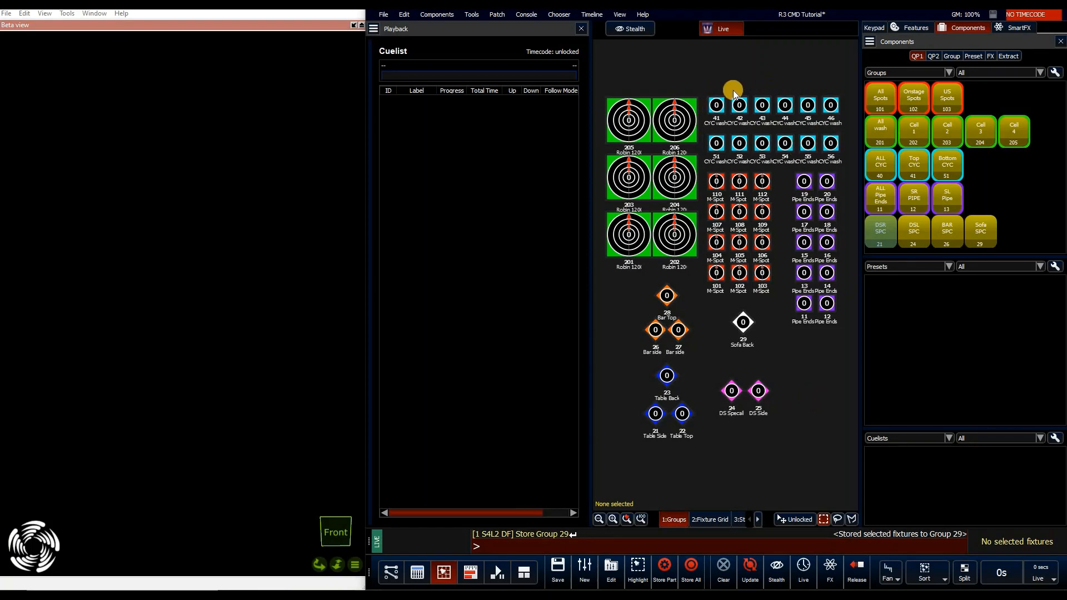
Step: Select the Top CYC group and the SL Pipe group in turn, clearing the selection after each
left_click(914, 165)
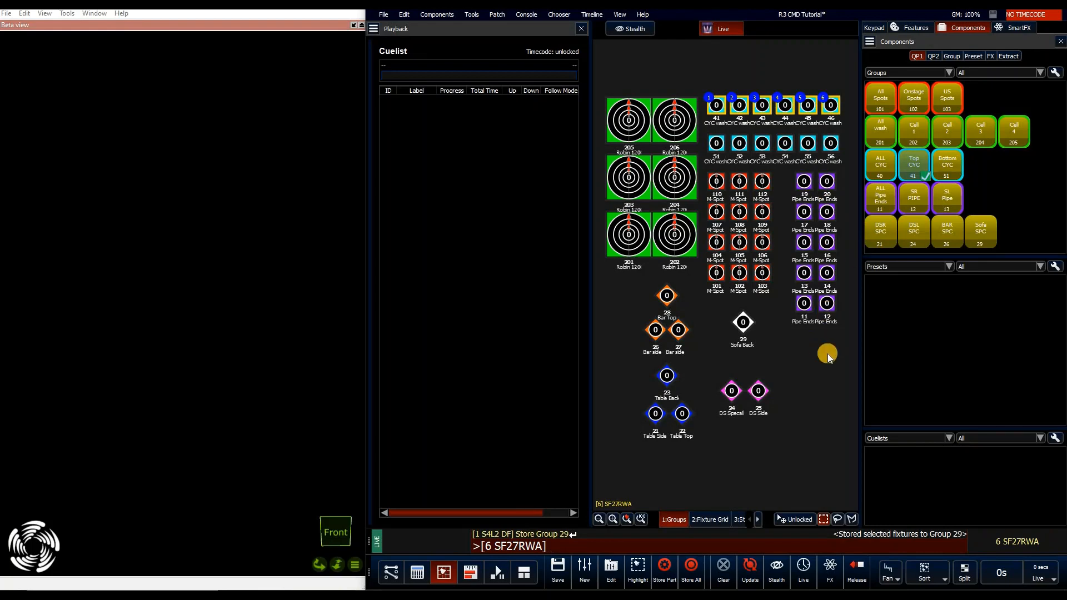
key("Escape")
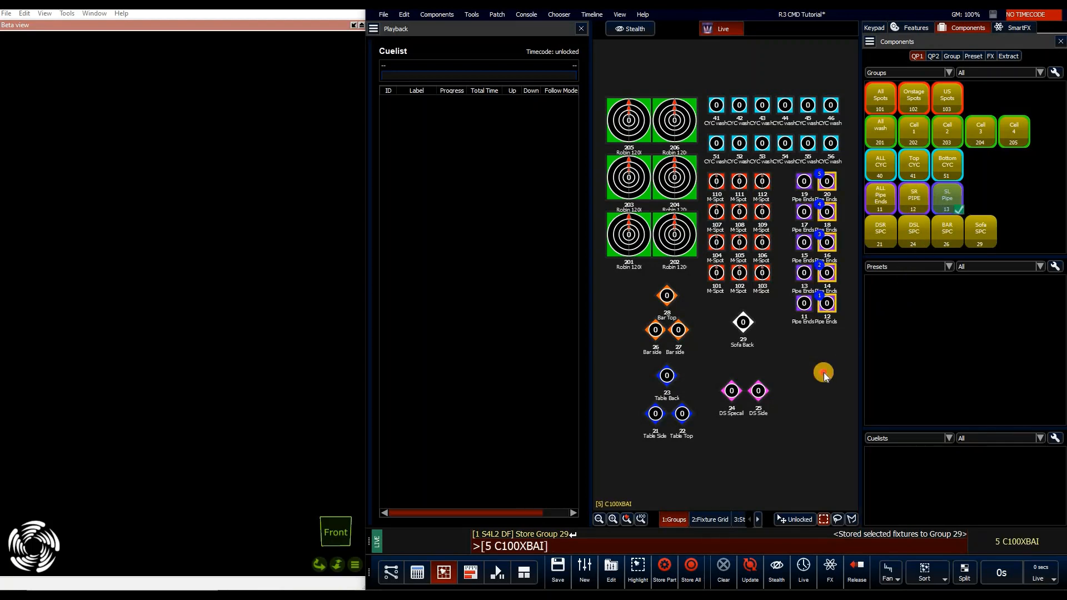
key("Escape")
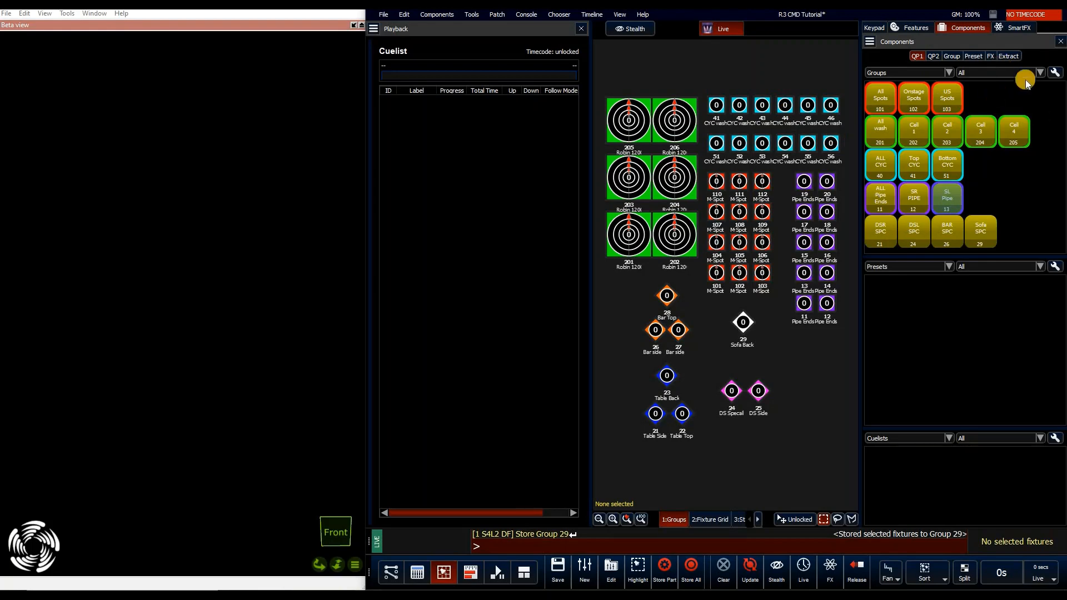
Step: Review the group picker's display settings, including item view, grid layout and auto arrange, and leave them as they are
left_click(1055, 73)
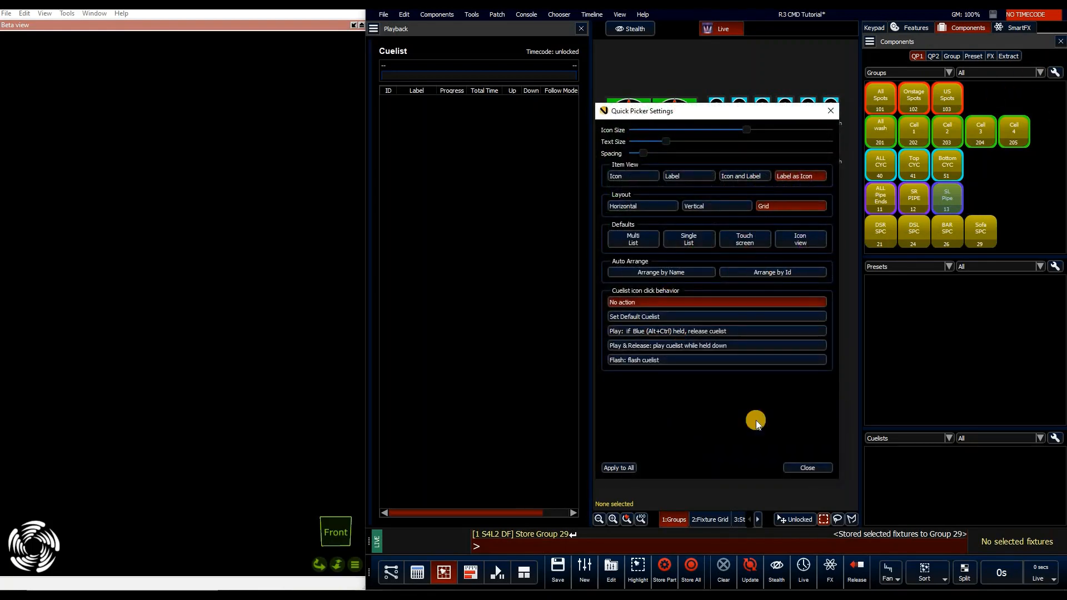
left_click(807, 468)
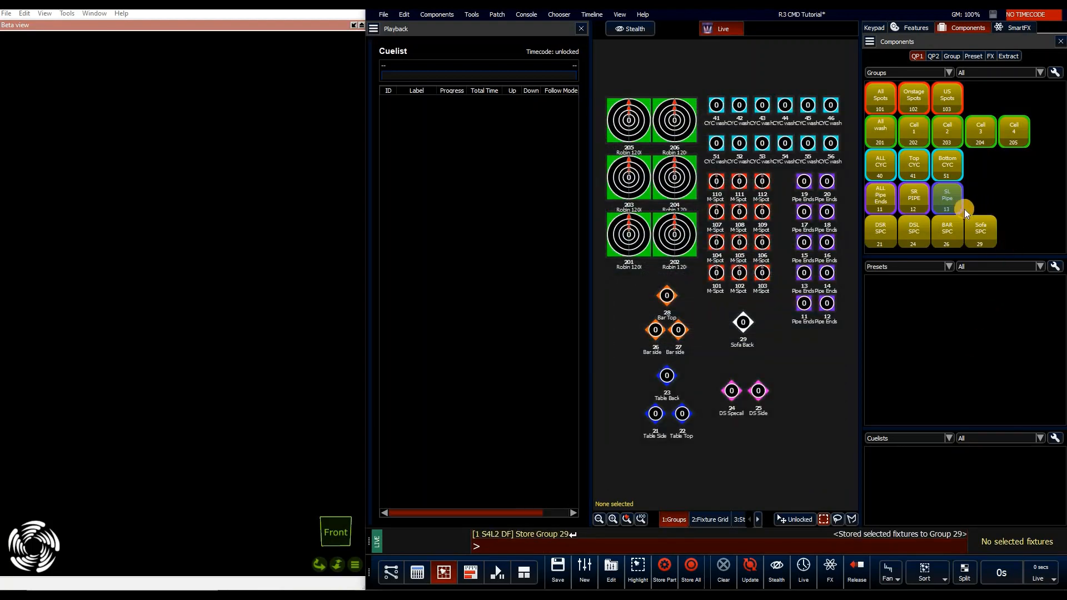
Step: Move the Sofa SPC group around the empty grid spaces and return it to its place beside BAR SPC
left_click_drag(981, 238, 1024, 228)
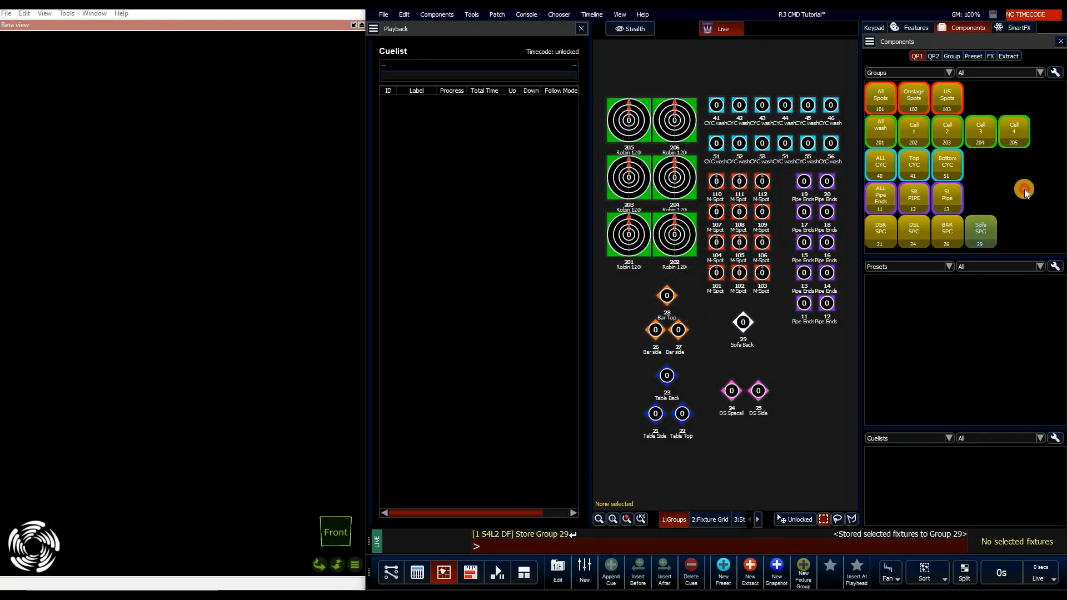
left_click_drag(973, 195, 991, 232)
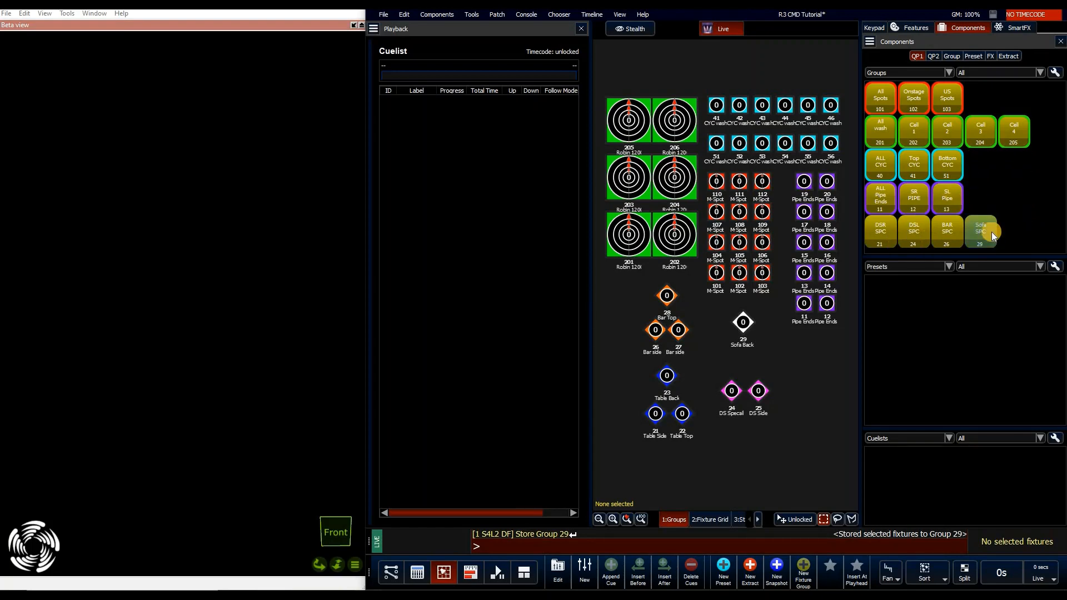
left_click_drag(964, 246, 982, 220)
left_click(914, 280)
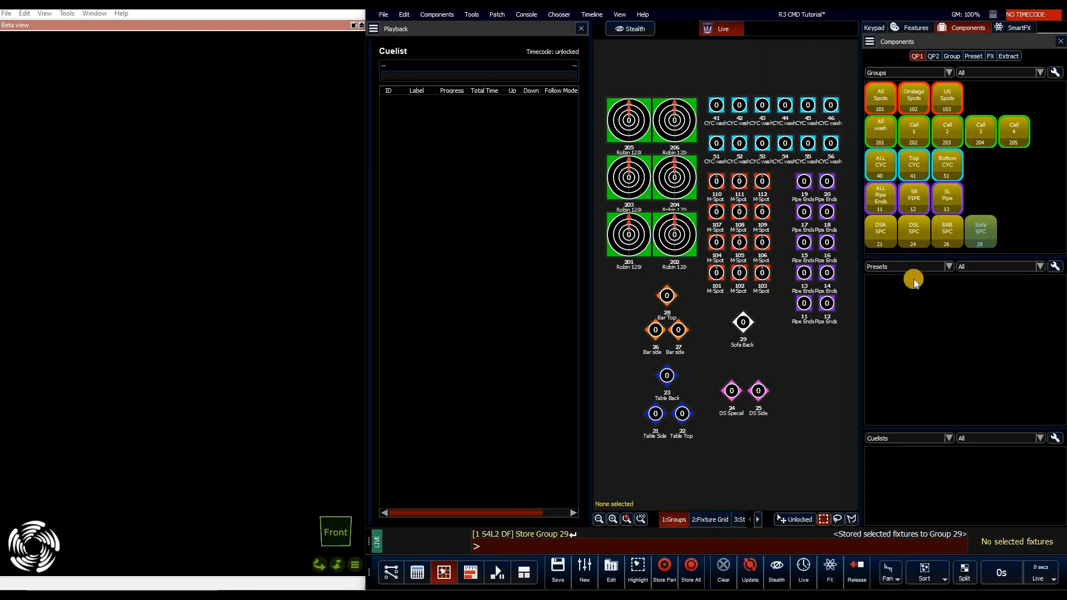
left_click(802, 372)
Step: Select the DSR SPC, DSL SPC and BAR SPC groups in turn, clearing the selection after each
left_click(881, 231)
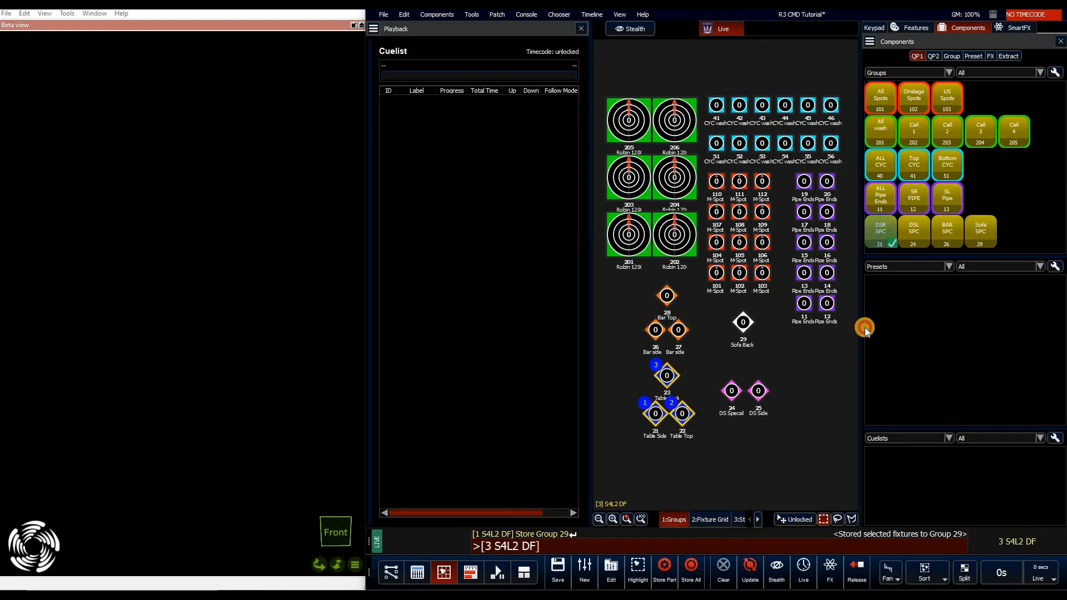
left_click(924, 240)
left_click(858, 320)
left_click(945, 234)
left_click(845, 309)
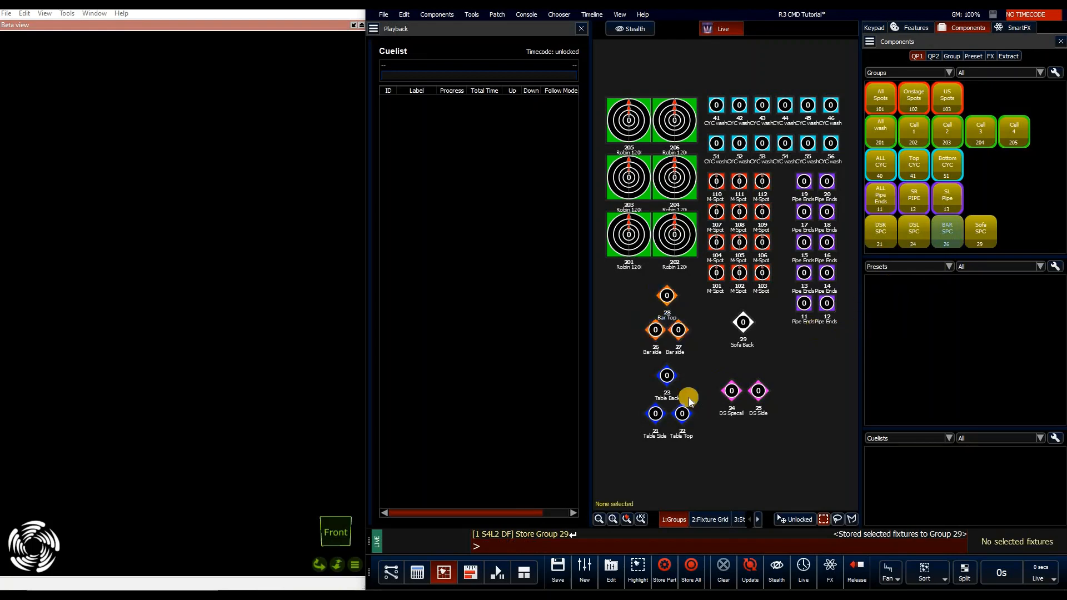
Step: Change the border colour of the DSR SPC group to blue to match its fixtures, and clear the selection
left_click(885, 226)
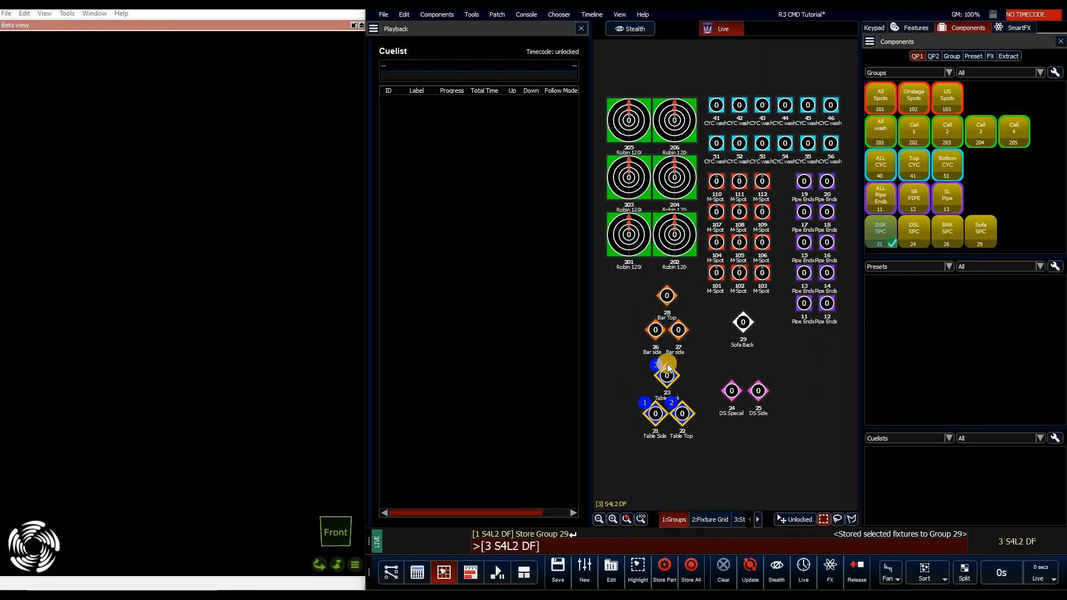
right_click(880, 237)
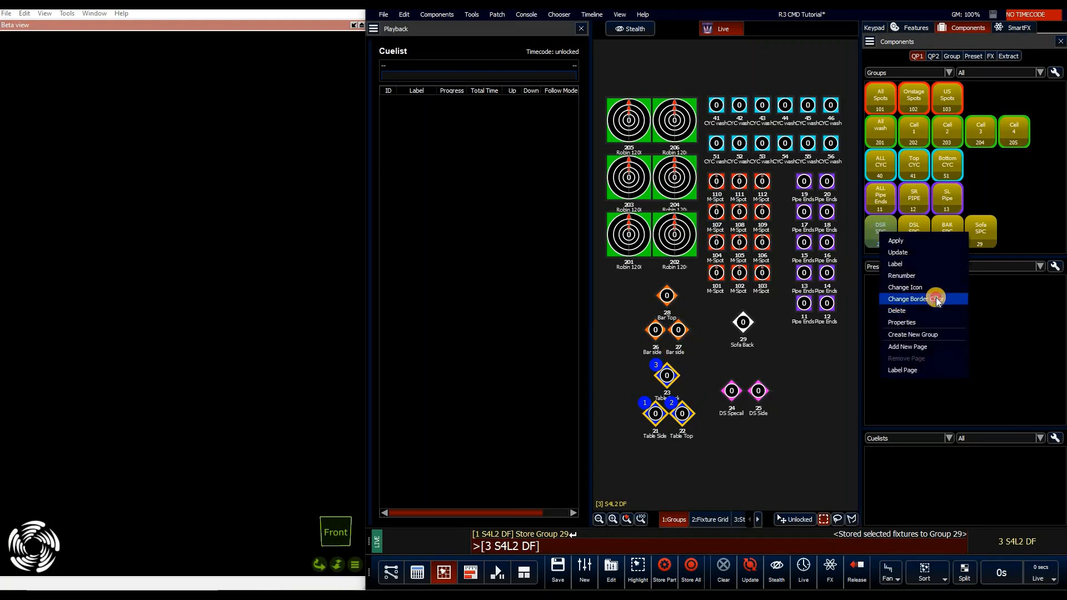
left_click(917, 299)
left_click(657, 202)
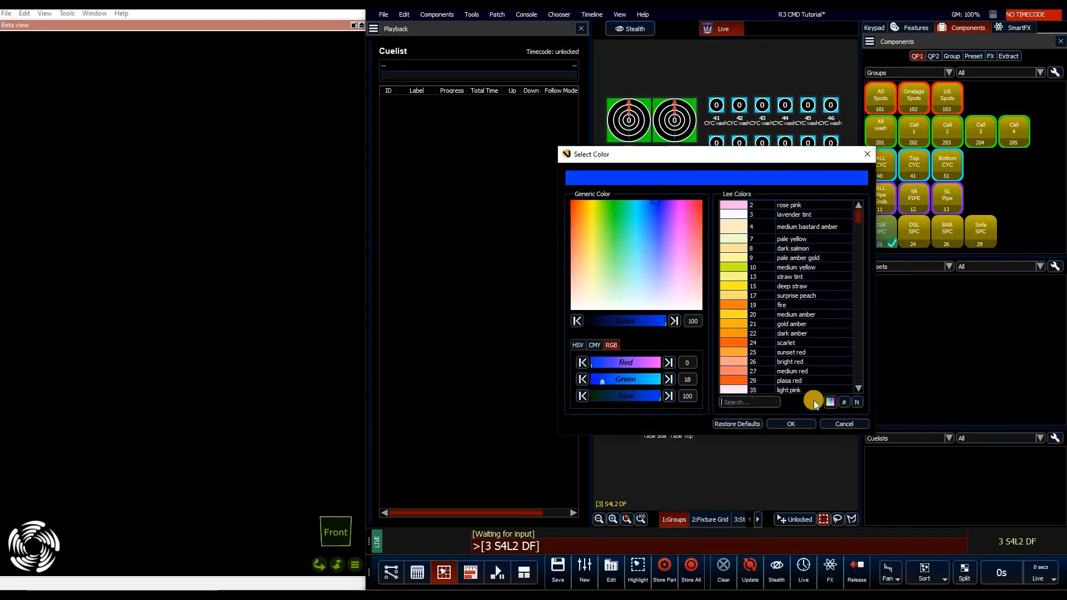
left_click(805, 425)
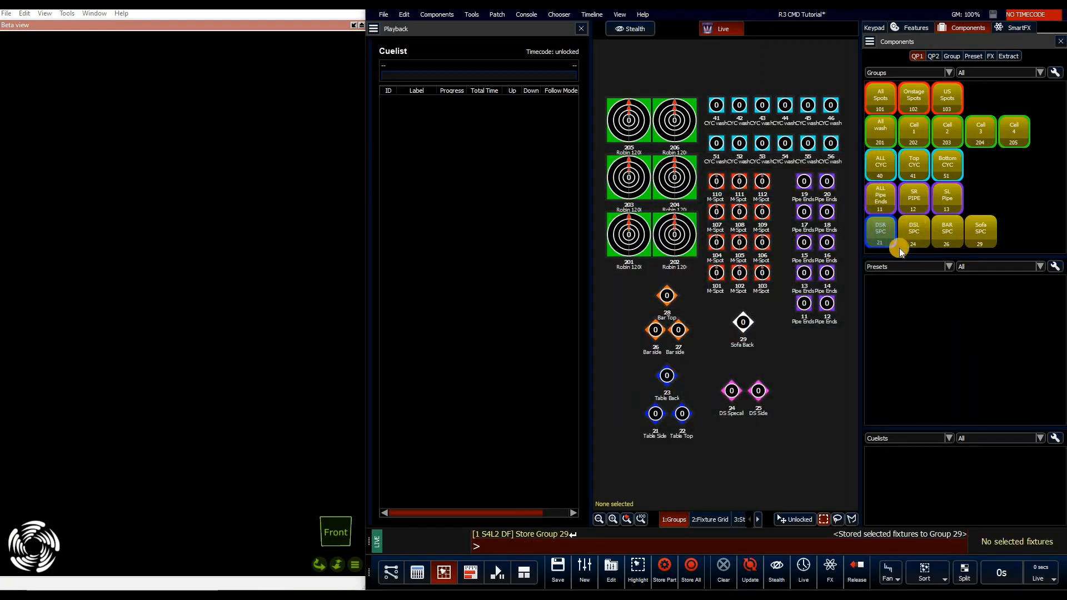
left_click(894, 266)
Step: Change the border colour of the DSL SPC group to pink and of the BAR SPC group to orange
right_click(912, 231)
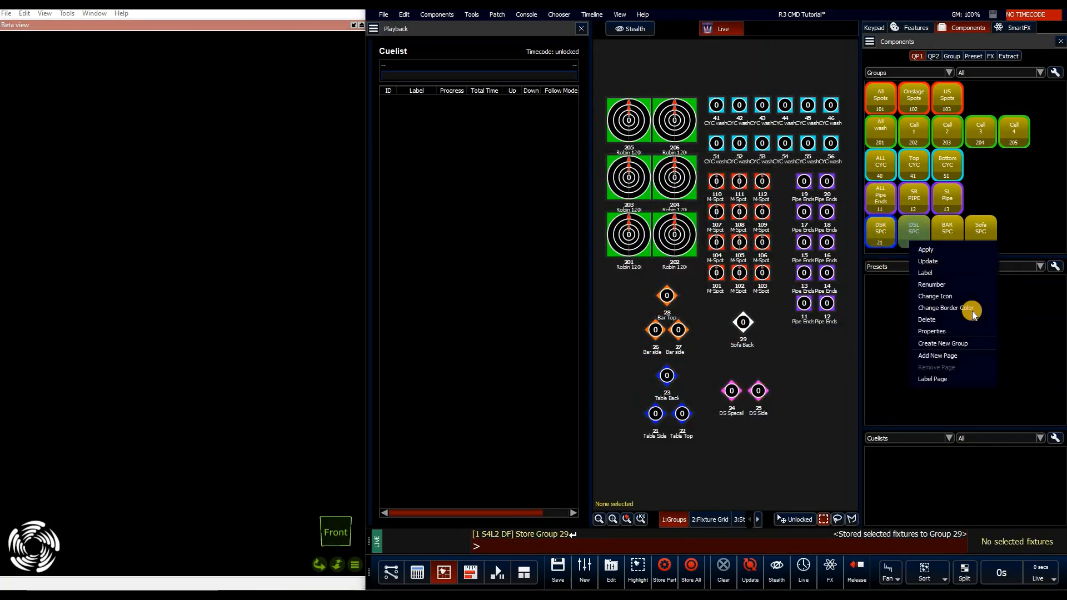
left_click(678, 202)
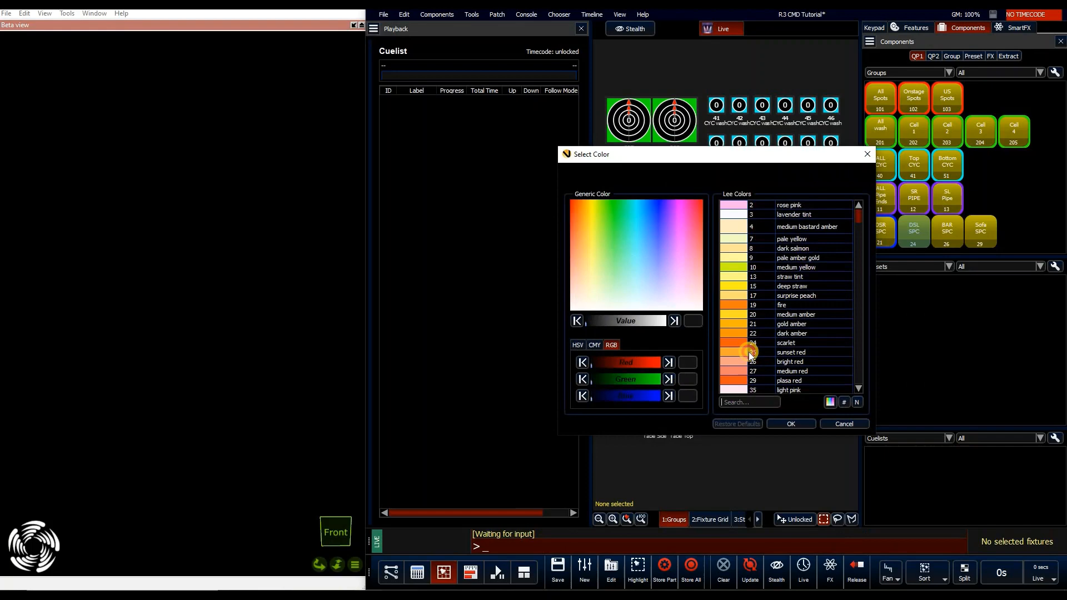
left_click(800, 424)
right_click(945, 235)
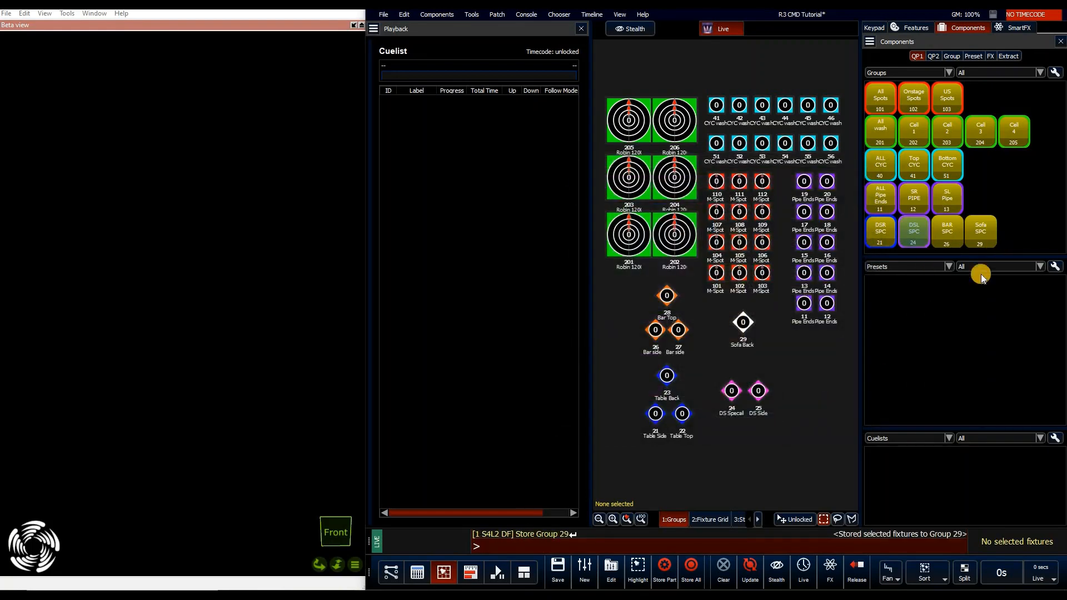
left_click(1004, 301)
left_click(584, 200)
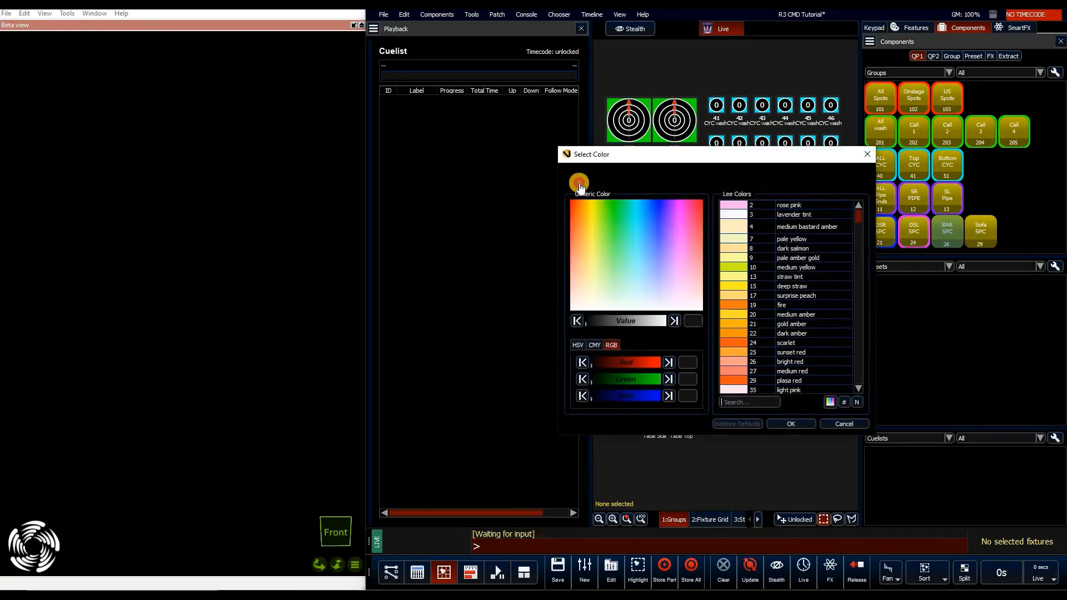
left_click(806, 422)
Step: Change the border colour of the Sofa SPC group to white
right_click(982, 233)
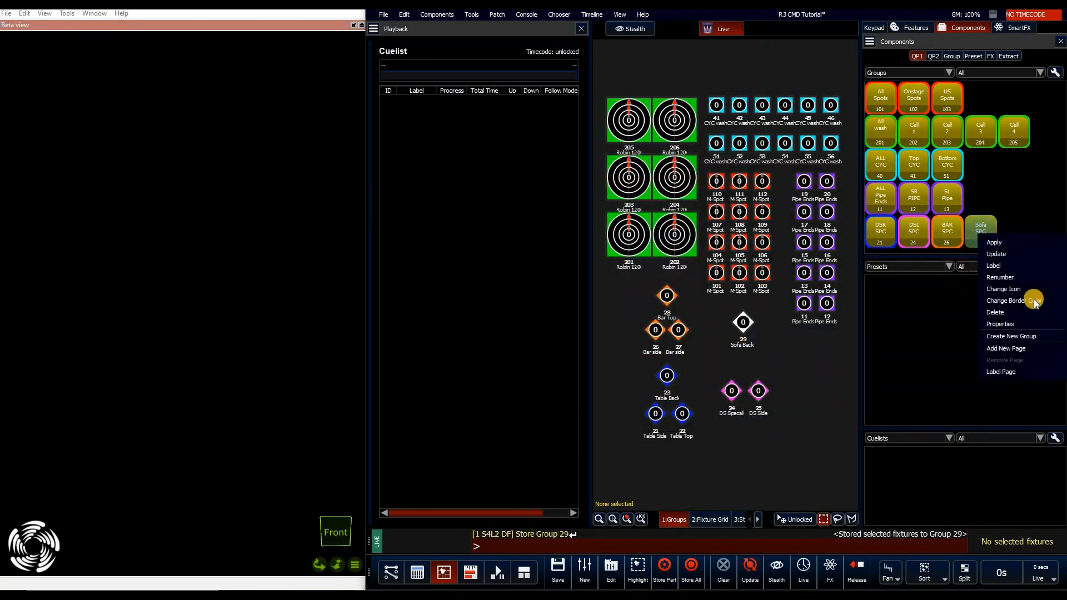
left_click(1035, 301)
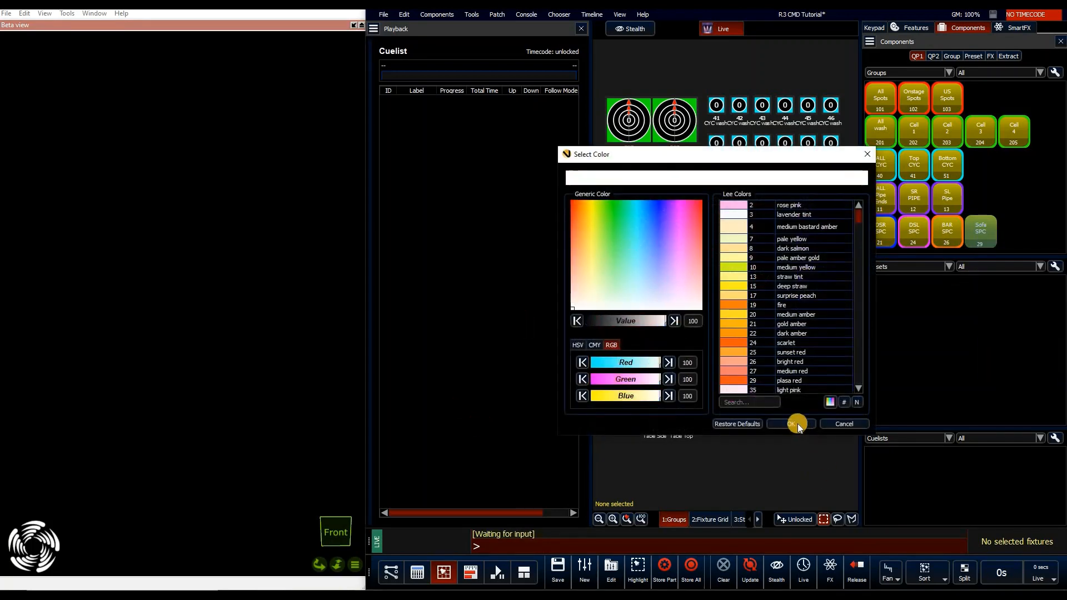
left_click(828, 424)
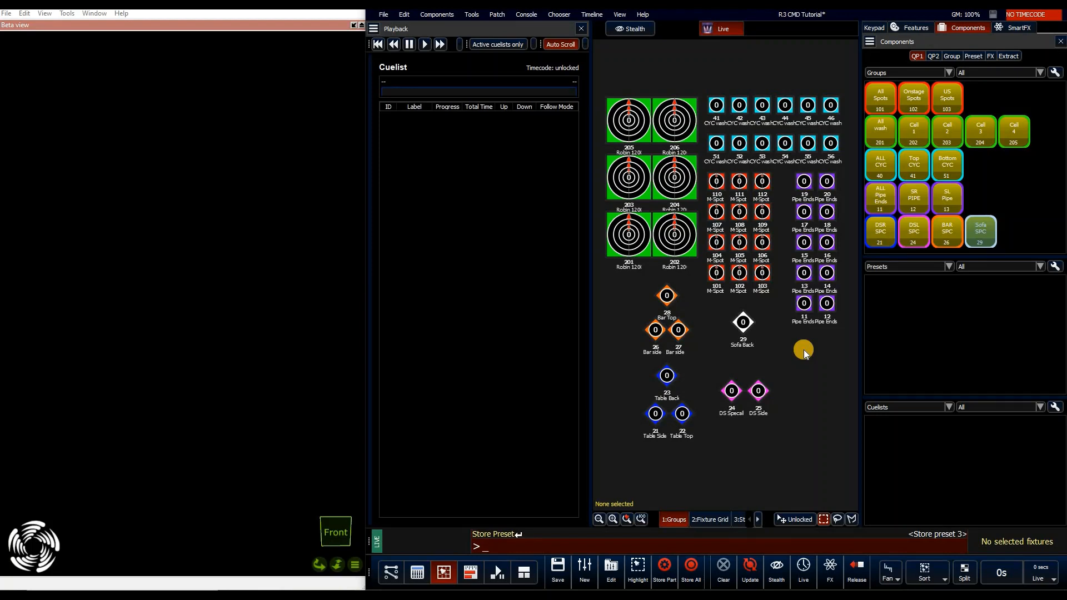
Step: Set group 40 to level 100 on the command line and colour its fixtures fully saturated red
type("g4")
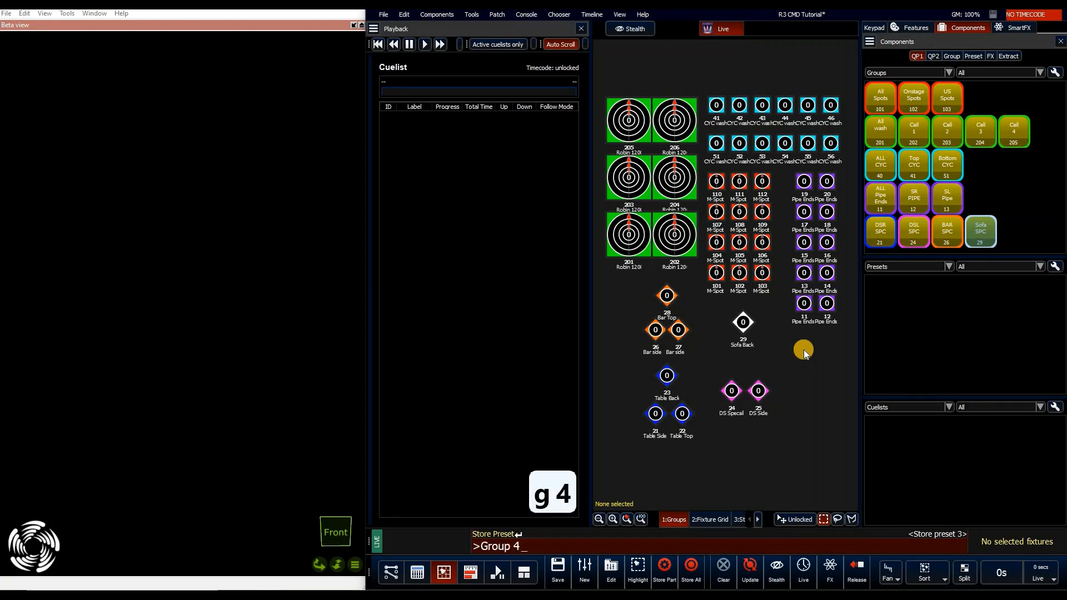
type("0")
key("asterisk")
key("asterisk")
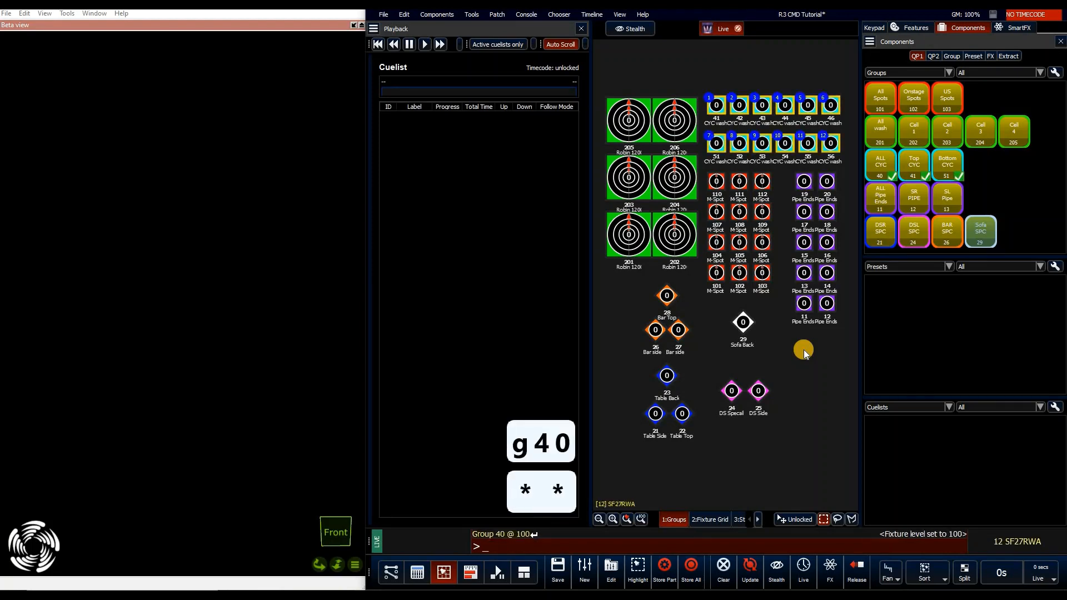
left_click(914, 29)
left_click_drag(915, 132, 866, 110)
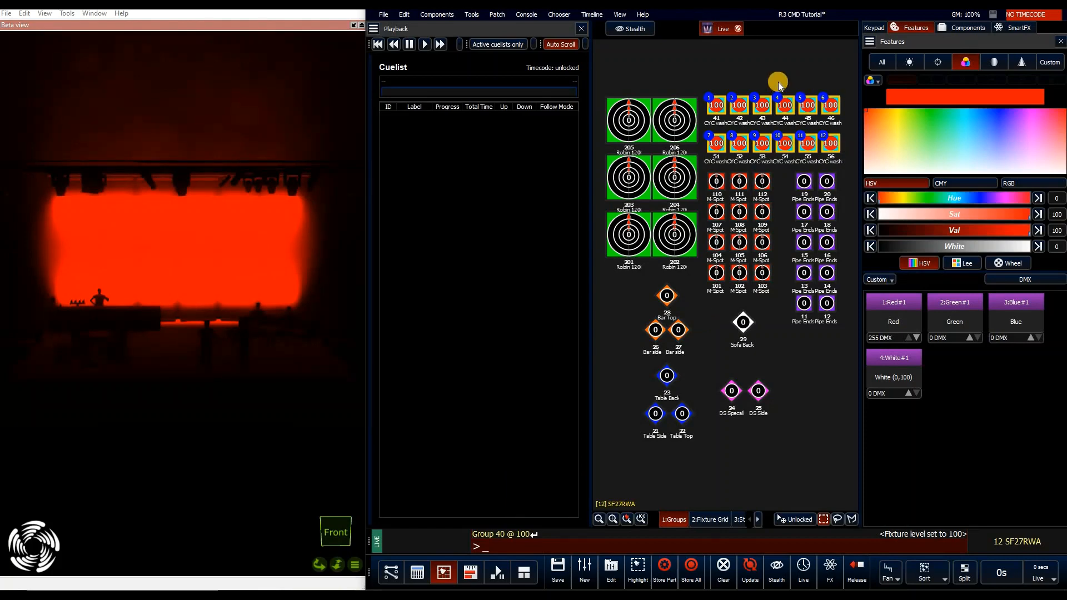
Step: Store the last selection's colour as preset 21 on the command line, labelled "Red", with global values
key("f")
key("f")
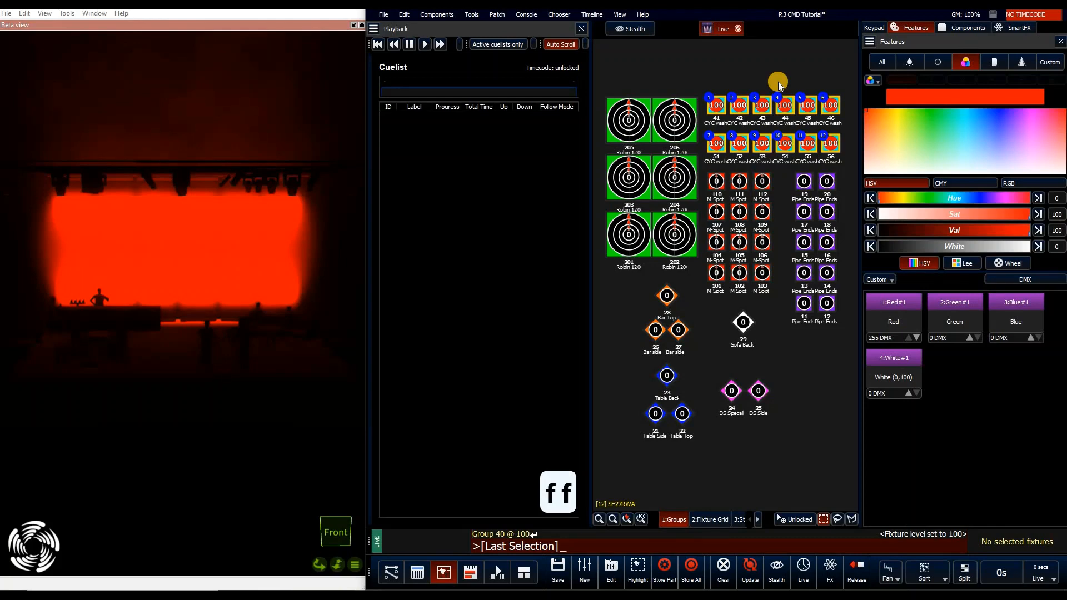
key("s")
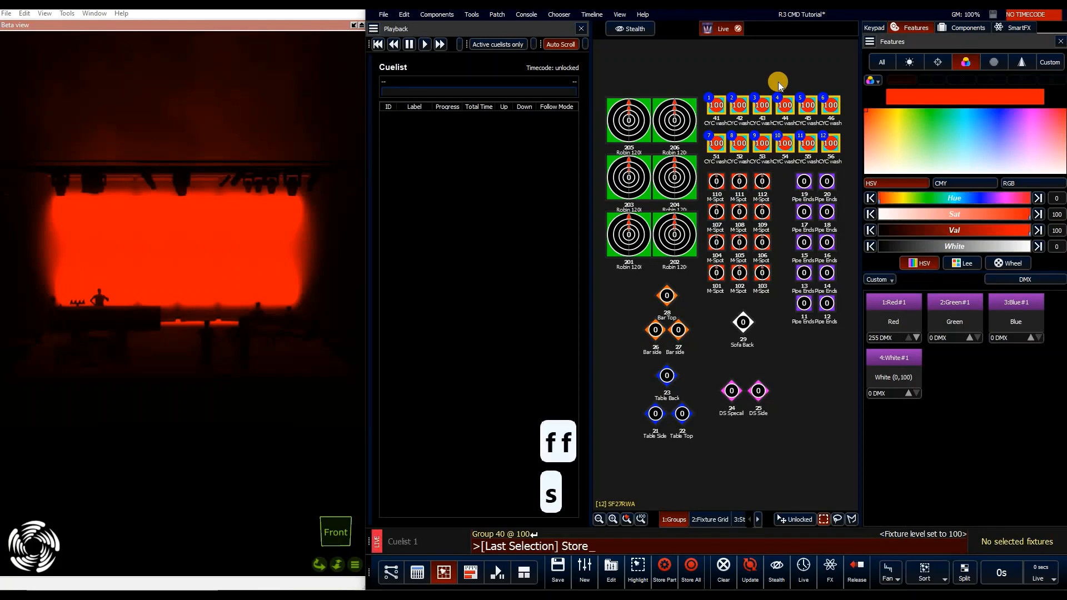
key("p")
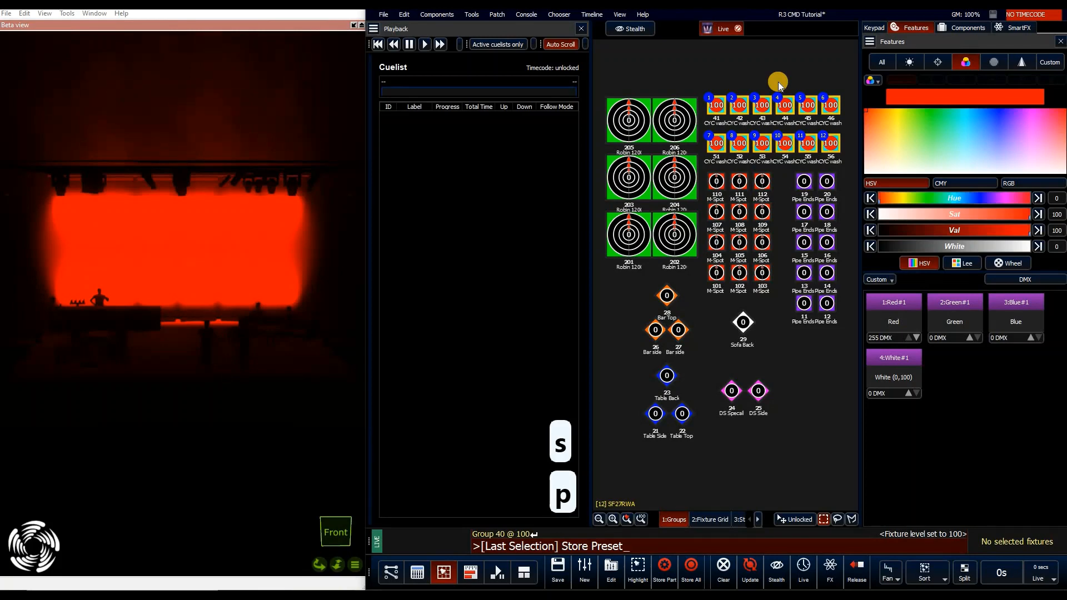
type("21")
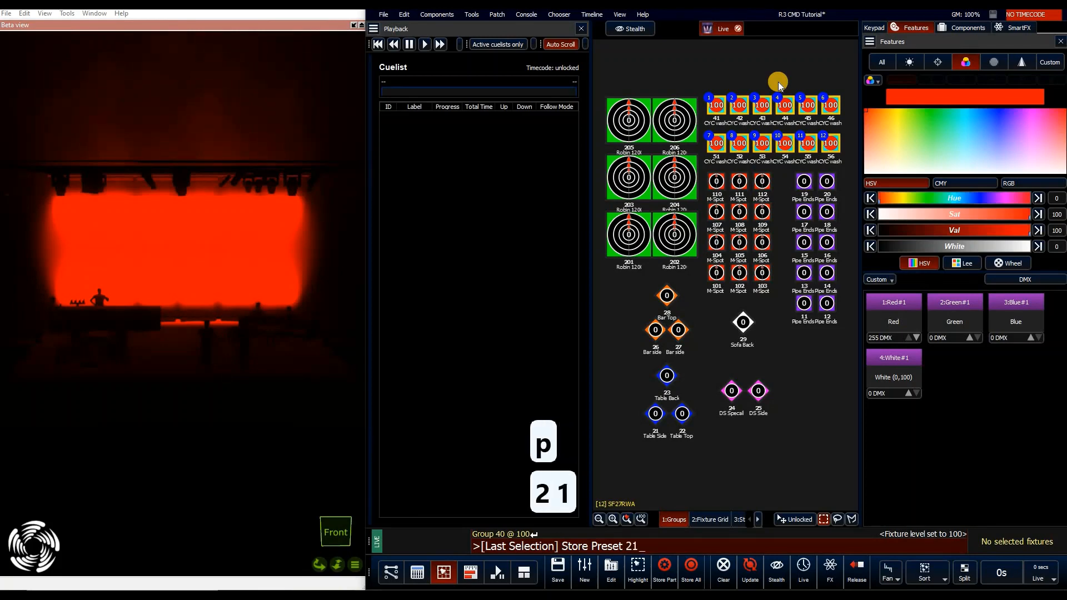
key("Return")
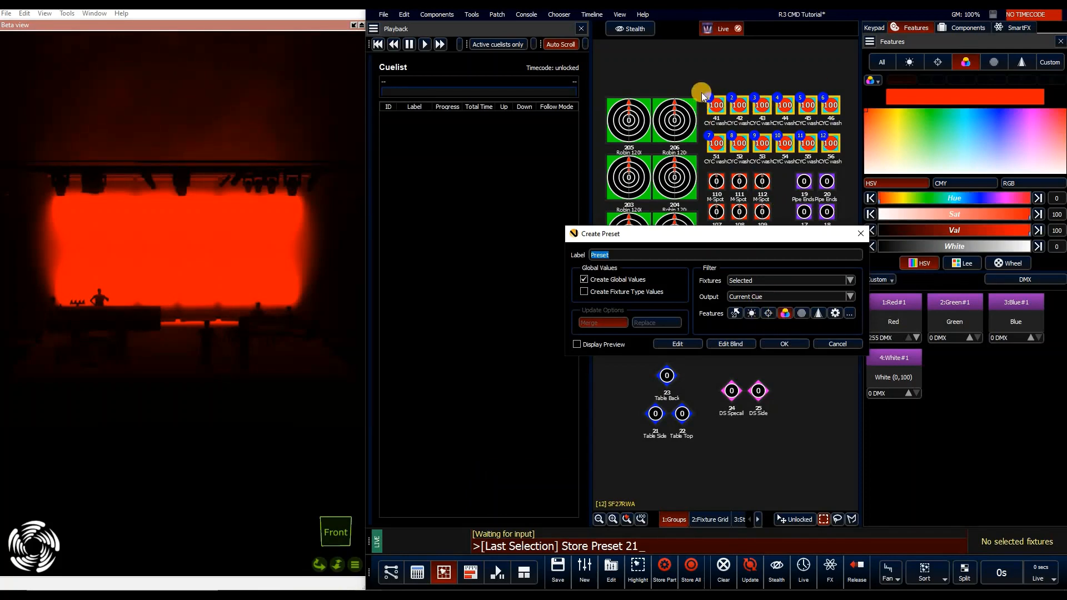
left_click(757, 328)
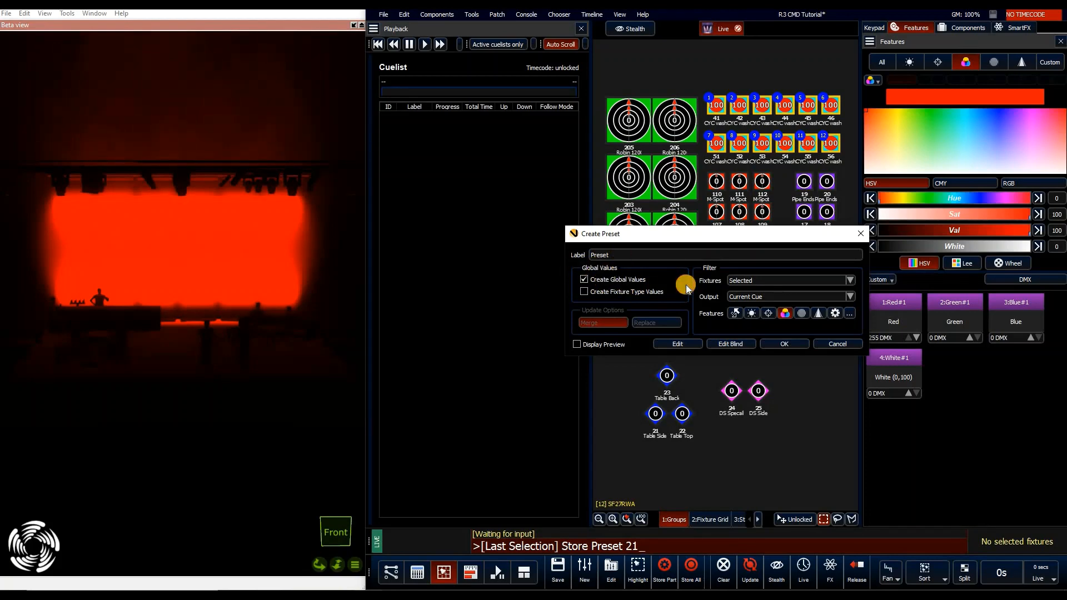
key("Tab")
type("Red")
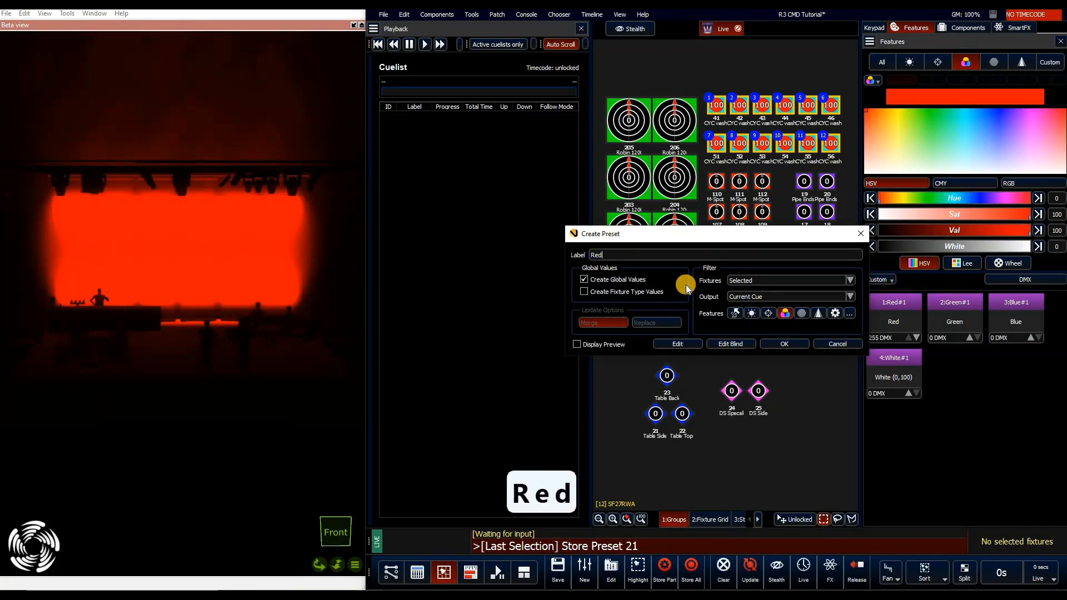
key("Return")
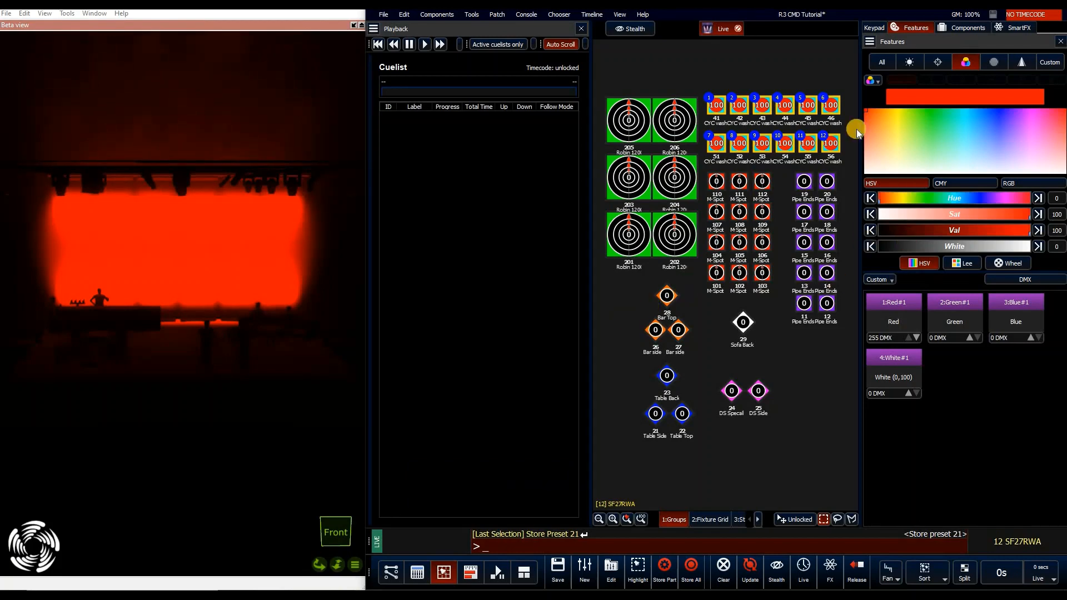
Step: Dock the Components window alongside Playback and bring the colour features back into view
left_click(961, 32)
left_click_drag(962, 40, 503, 147)
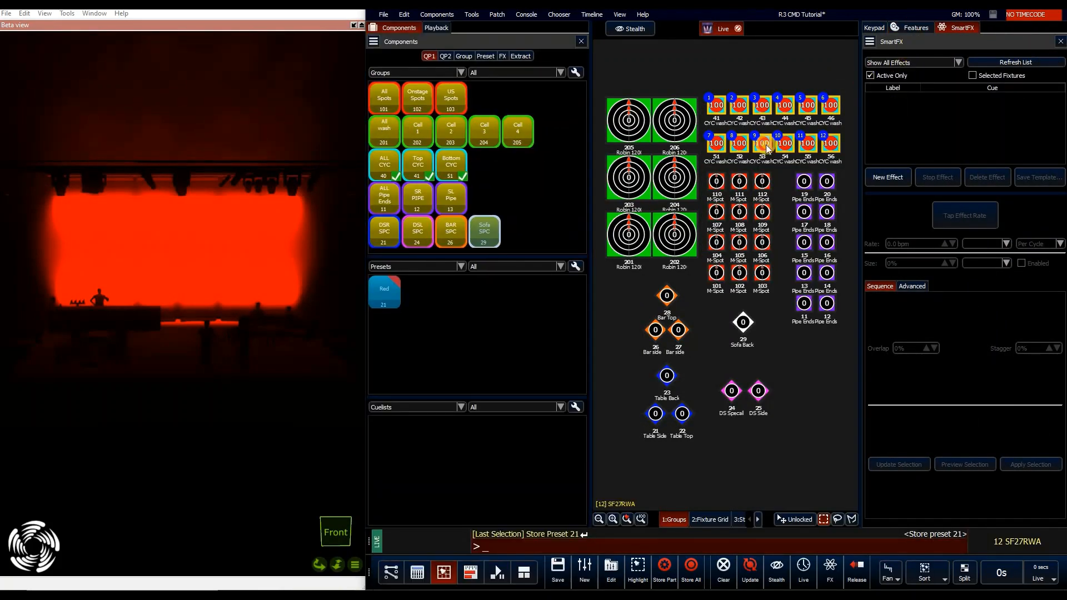
left_click(912, 27)
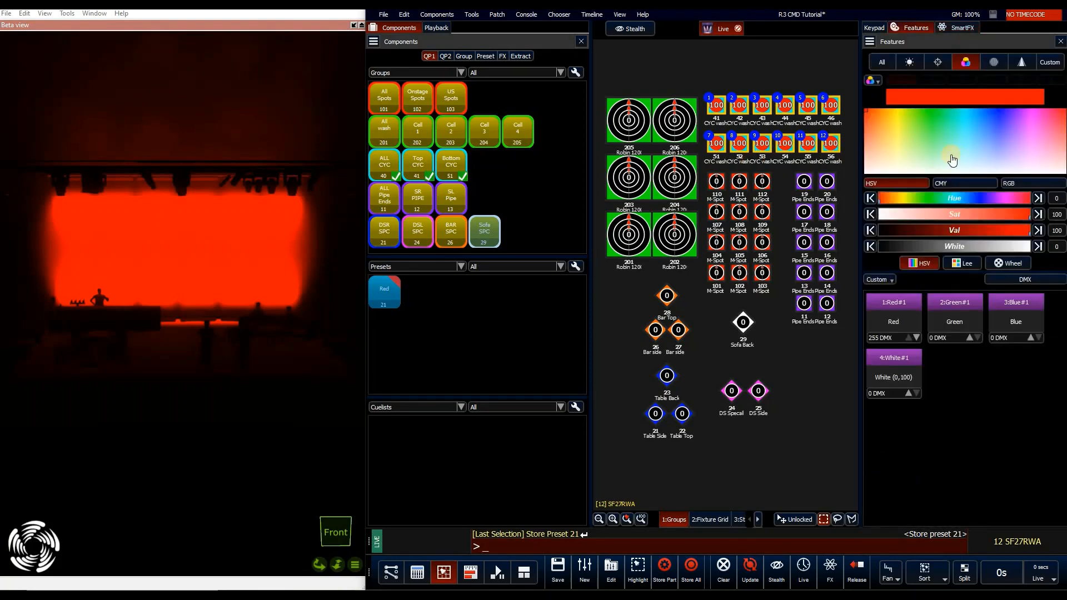
Step: Colour the selected cyc fixtures orange and store the colour as the next preset, labelled "Orange"
left_click(873, 109)
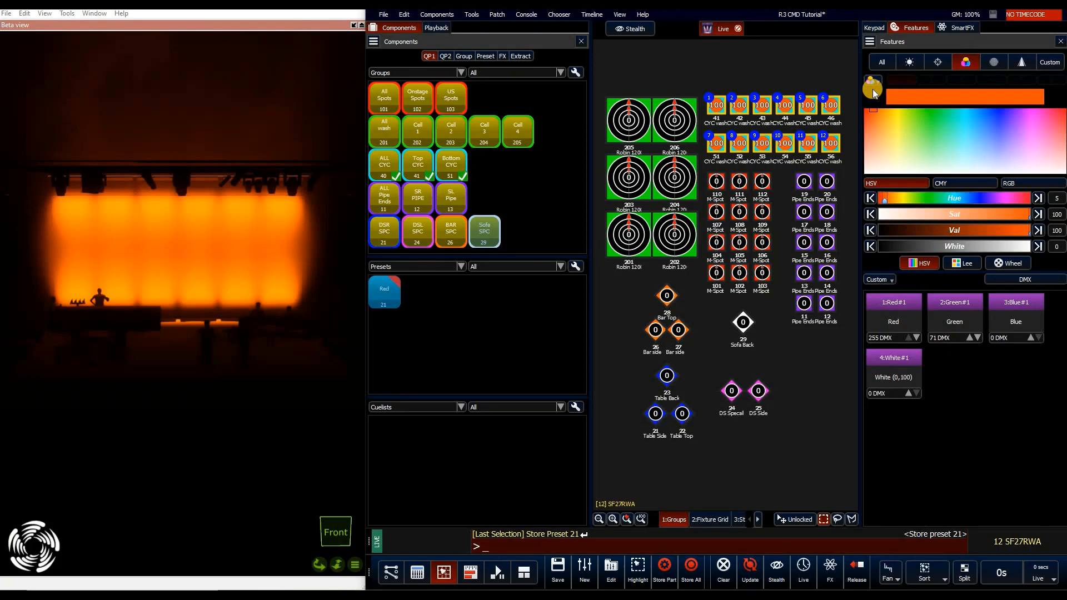
type("sp")
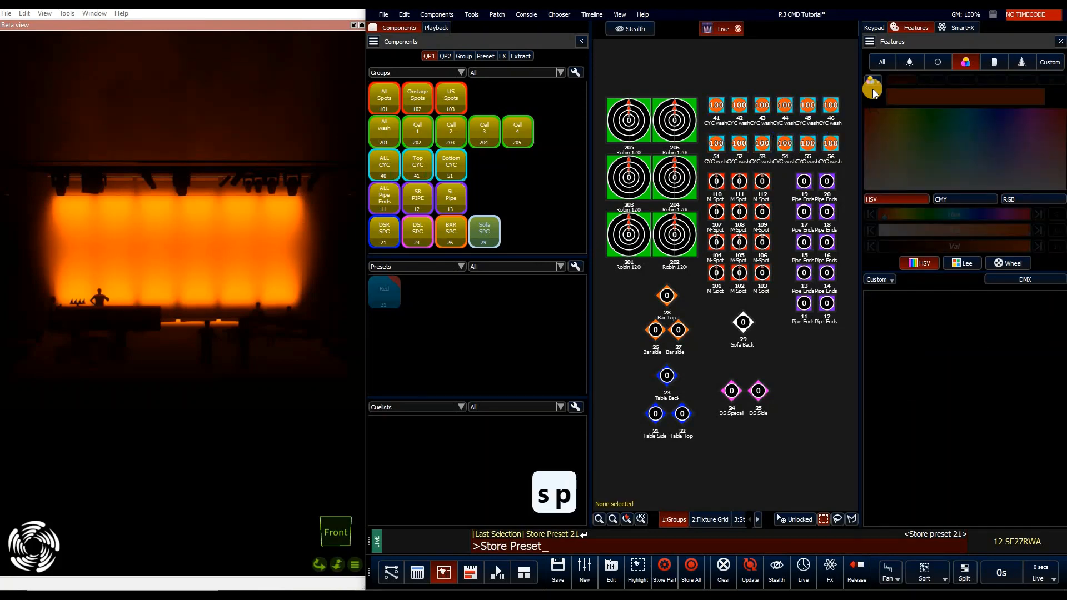
key("Return")
type("Orange")
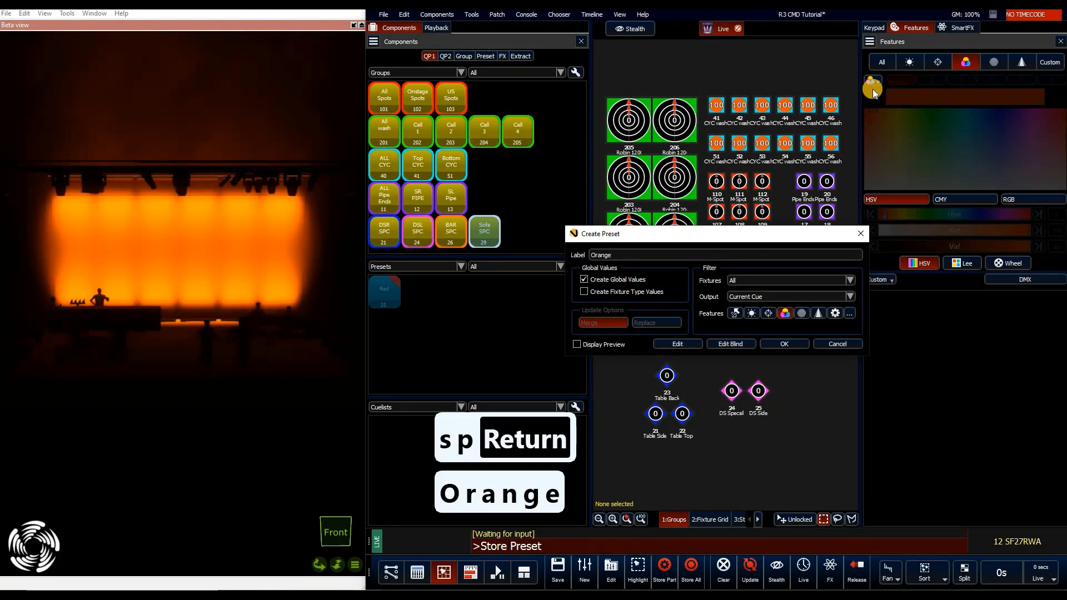
key("Return")
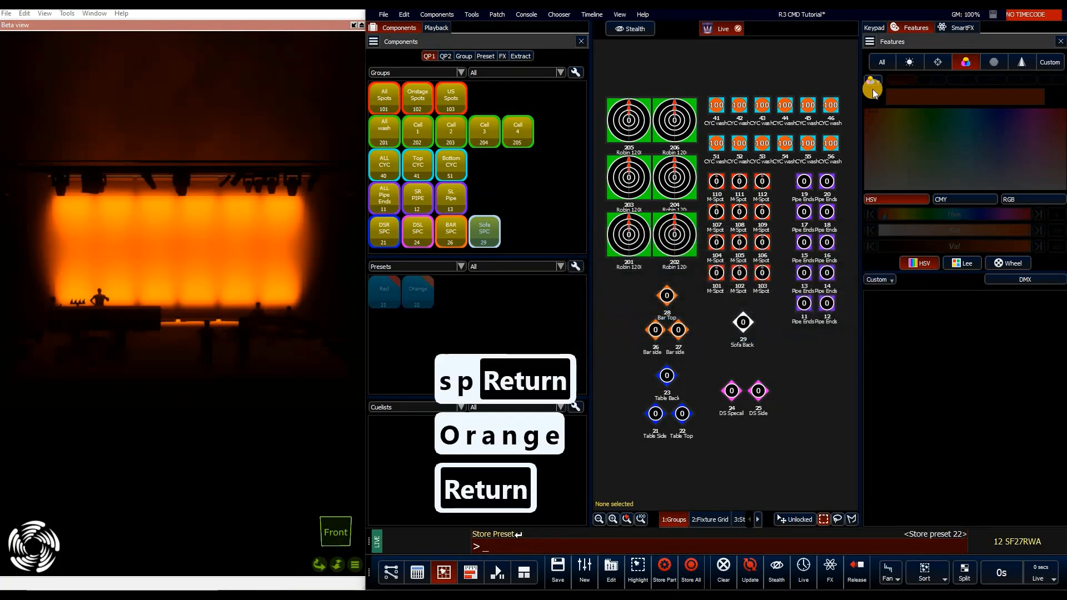
Step: Reselect the cyc fixtures, colour them yellow at about hue 17, and store the colour as the next preset, labelled "Yellow"
key("f")
key("f")
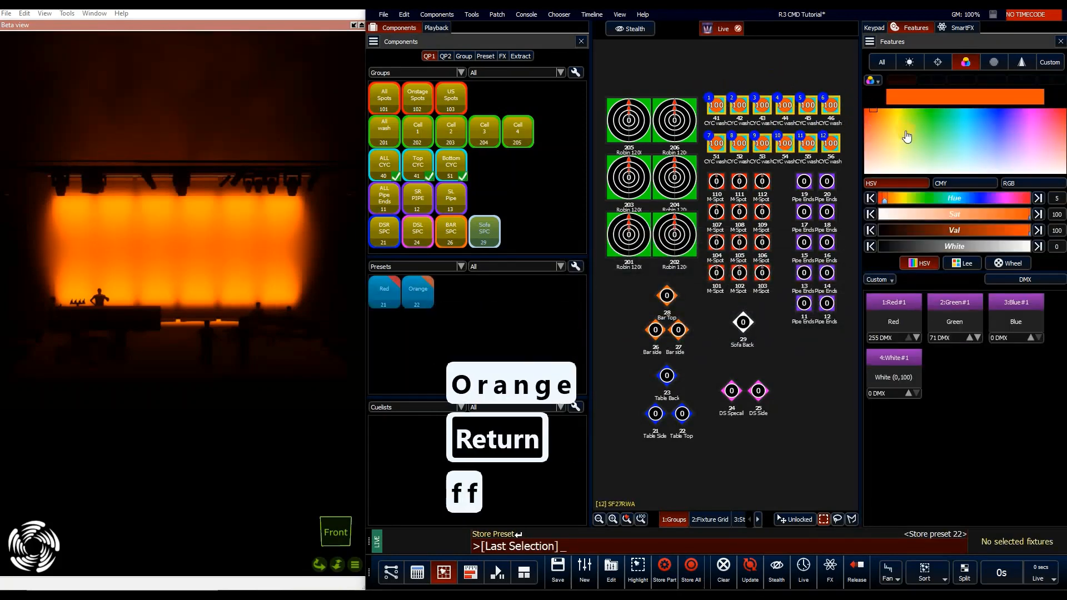
left_click_drag(905, 137, 898, 99)
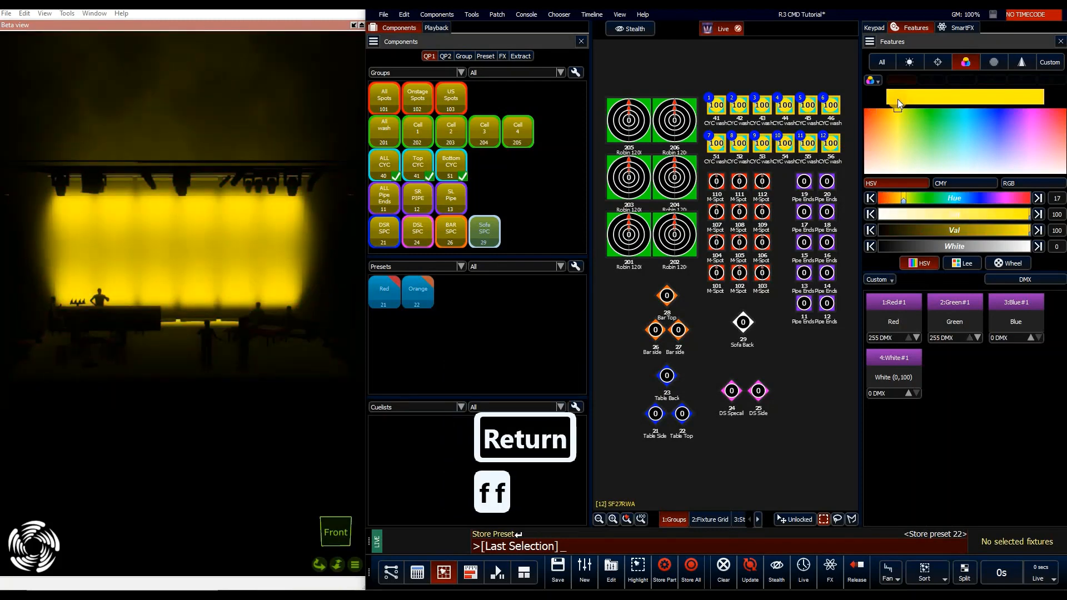
key("s")
key("p")
key("Return")
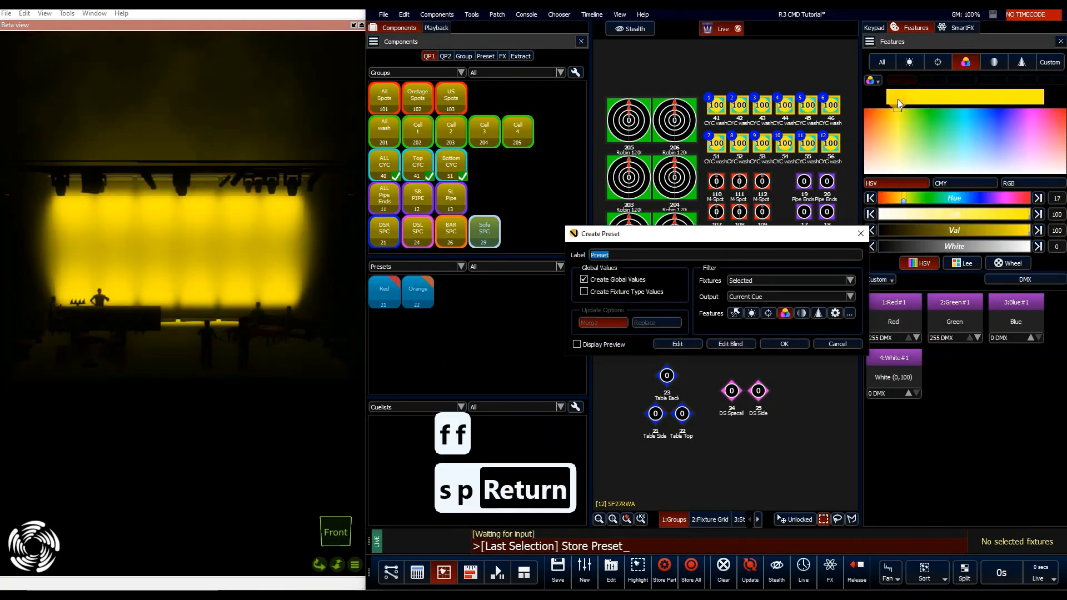
type("Yellow")
key("Return")
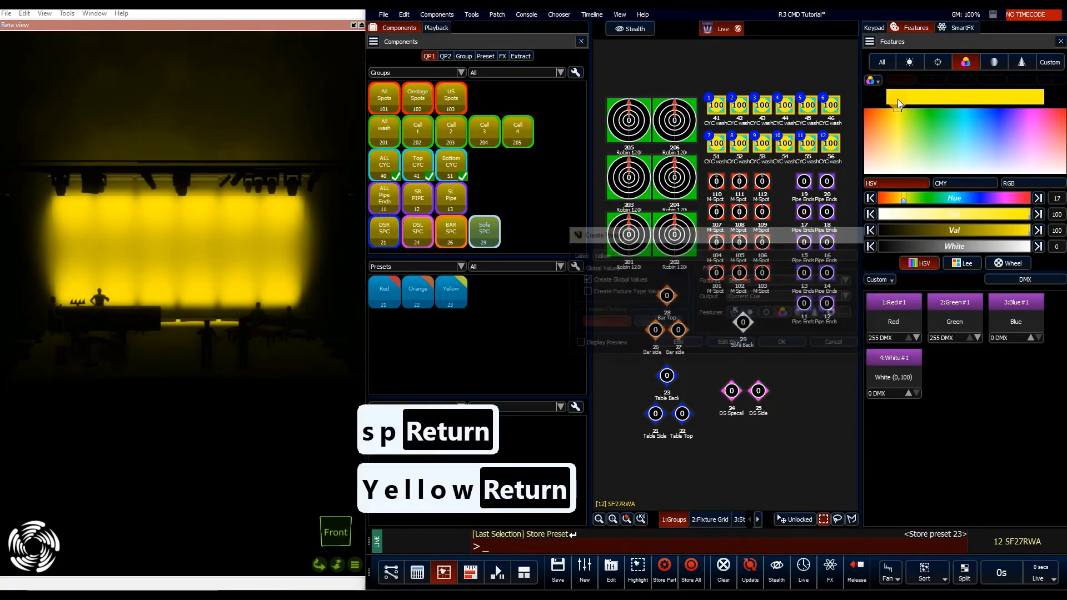
Step: Colour the selected cyc fixtures fully saturated green at about hue 33 and store it as the next preset, labelled "Green"
left_click(929, 93)
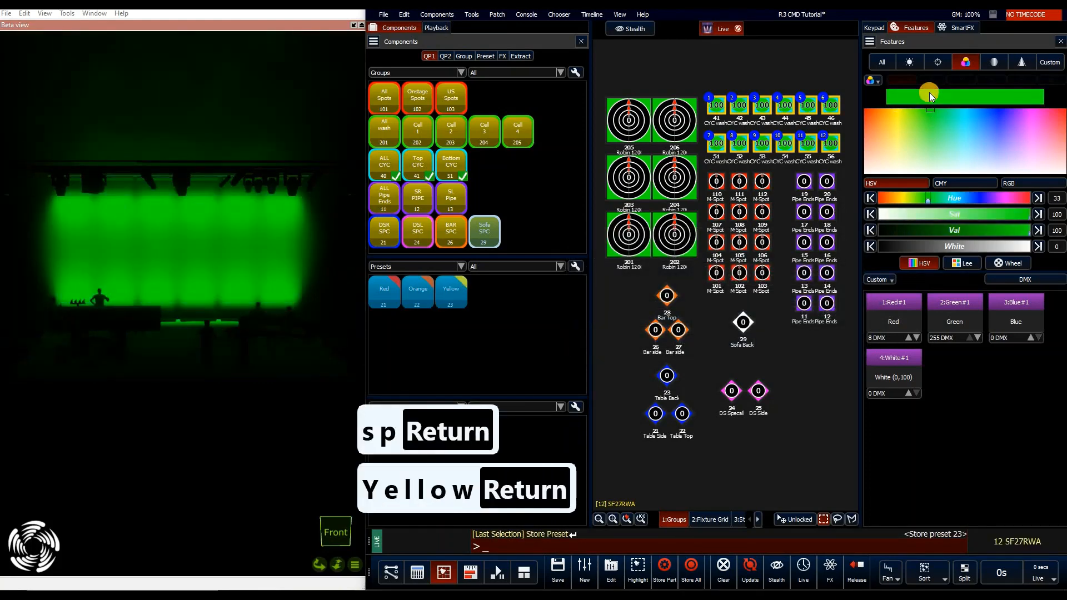
key("s")
key("p")
key("Return")
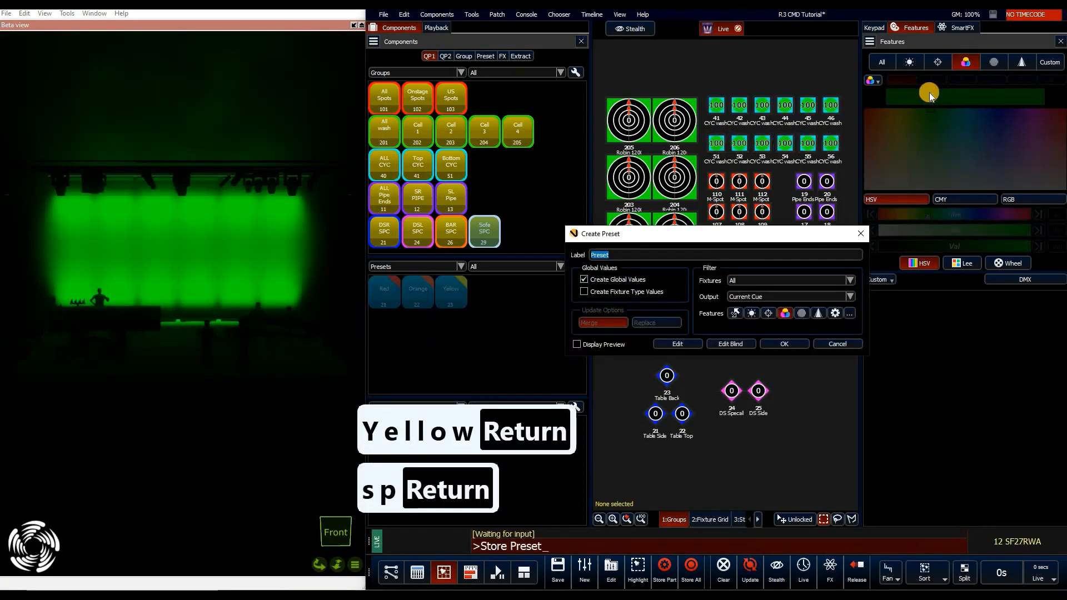
type("Green")
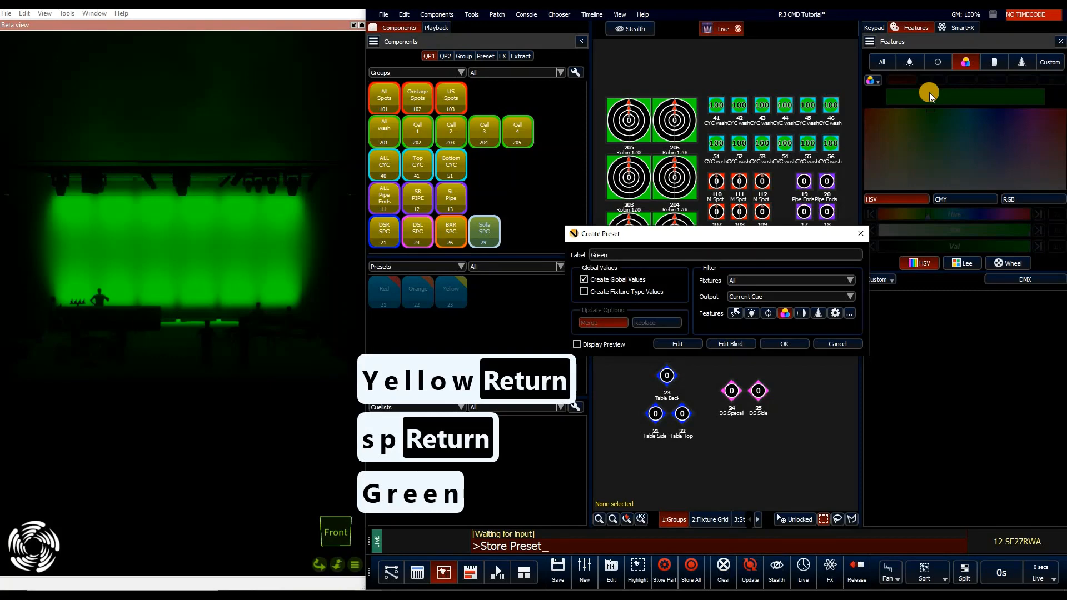
key("Return")
Step: Recall the last selection, colour it cyan at about hue 49, and store the colour as the next preset, labelled "Cyan"
key("f")
key("f")
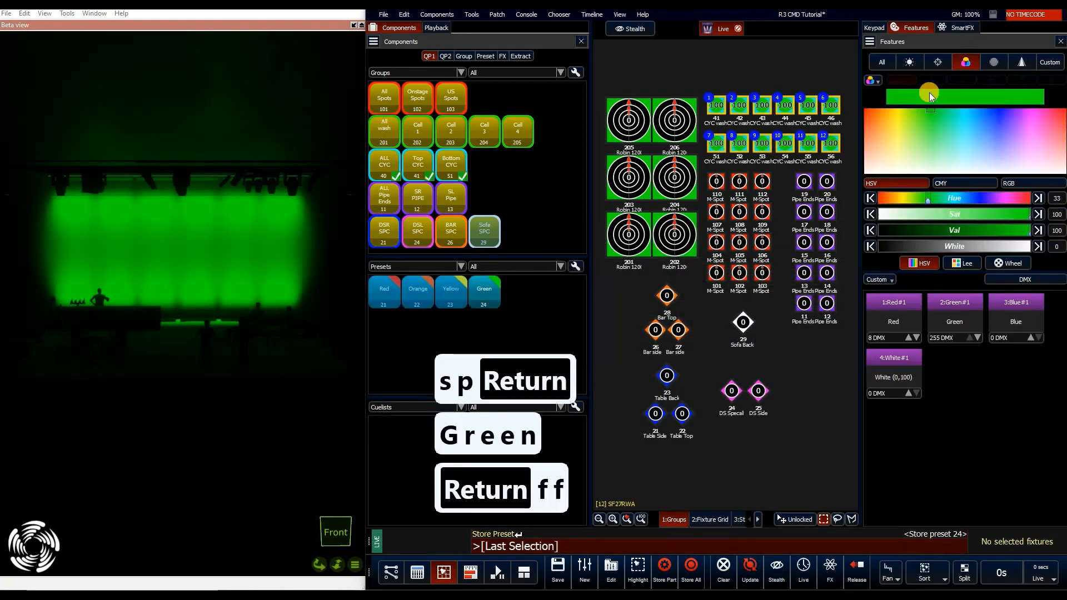
left_click(964, 109)
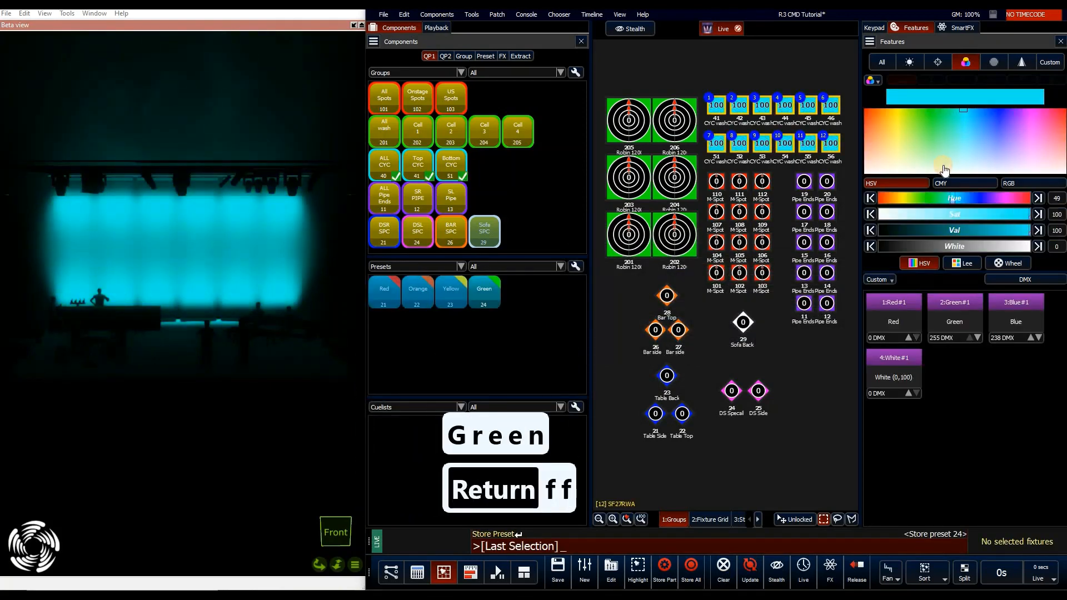
key("s")
key("p")
key("Return")
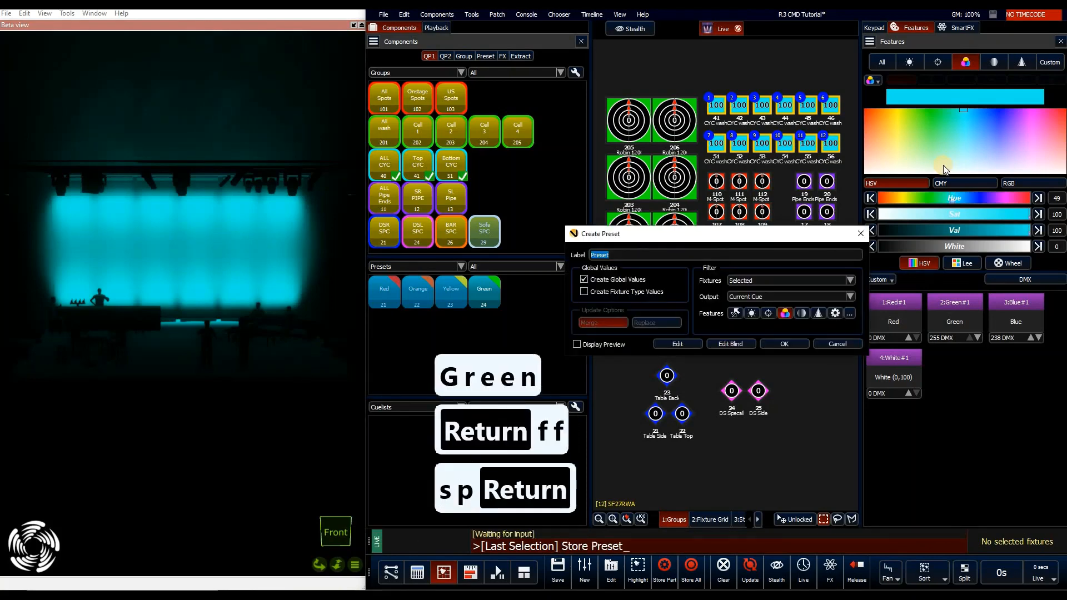
type("Cyan")
key("Return")
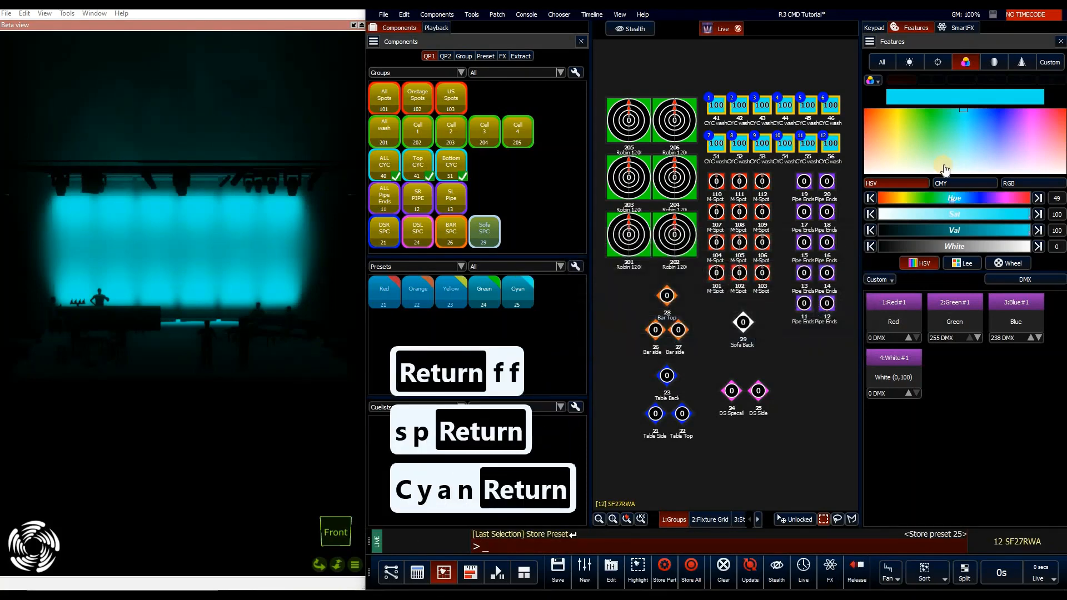
Step: Colour the selected cyc fixtures blue at about hue 67 and store the colour as the next preset, labelled "blue"
left_click(1000, 103)
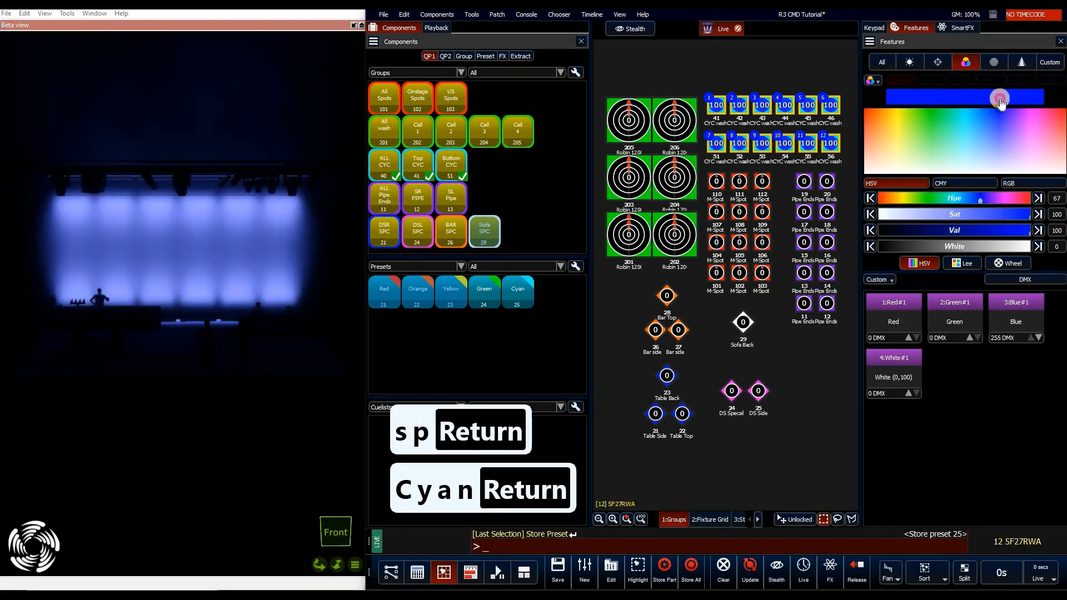
key("s")
key("p")
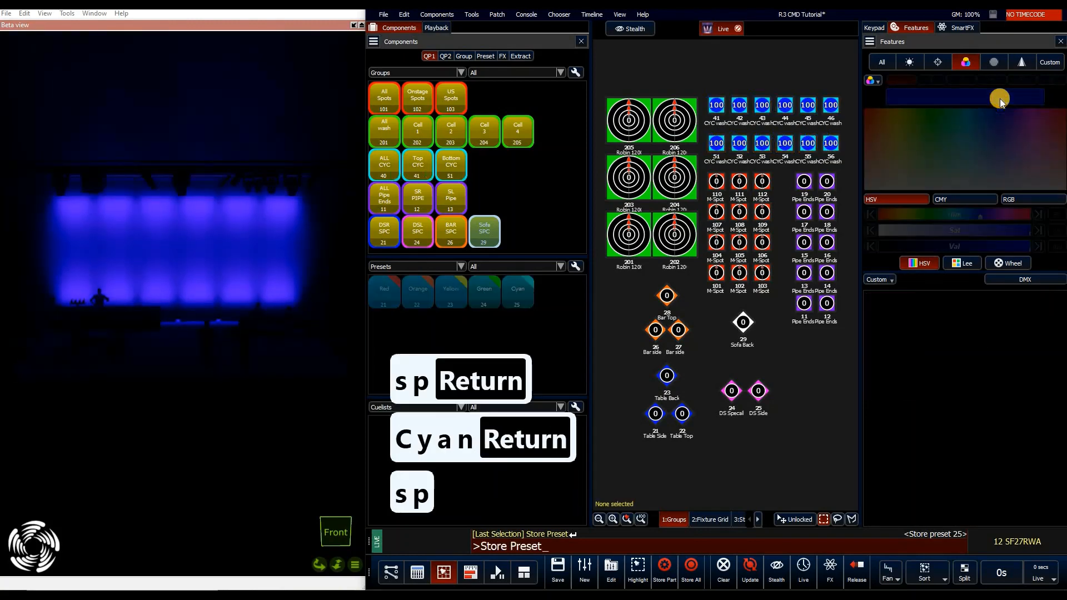
key("Return")
type("z")
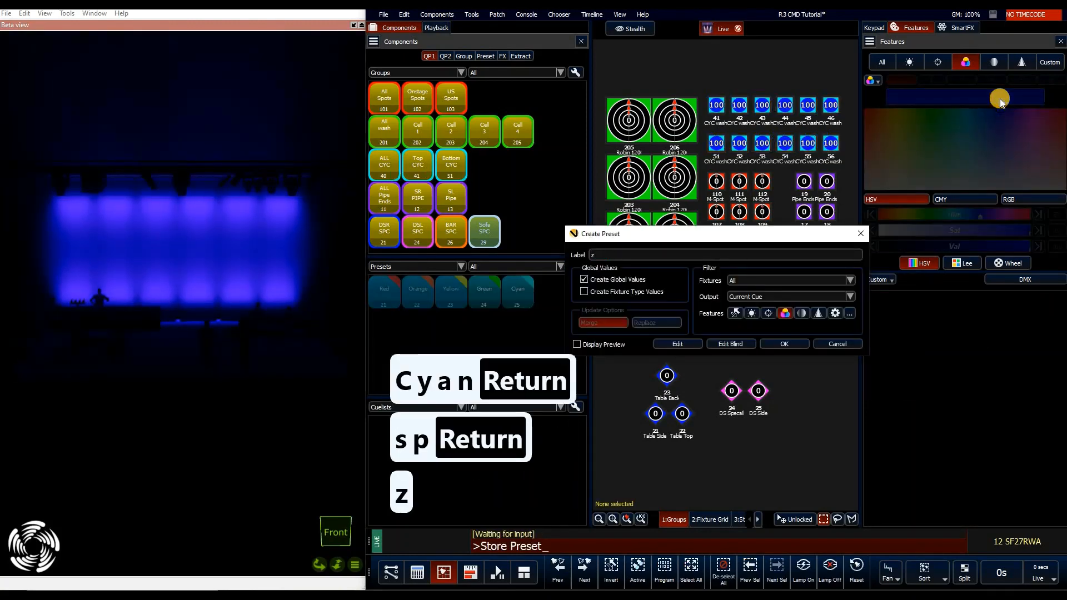
type("Blue")
key("BackSpace")
key("BackSpace")
key("BackSpace")
key("BackSpace")
key("BackSpace")
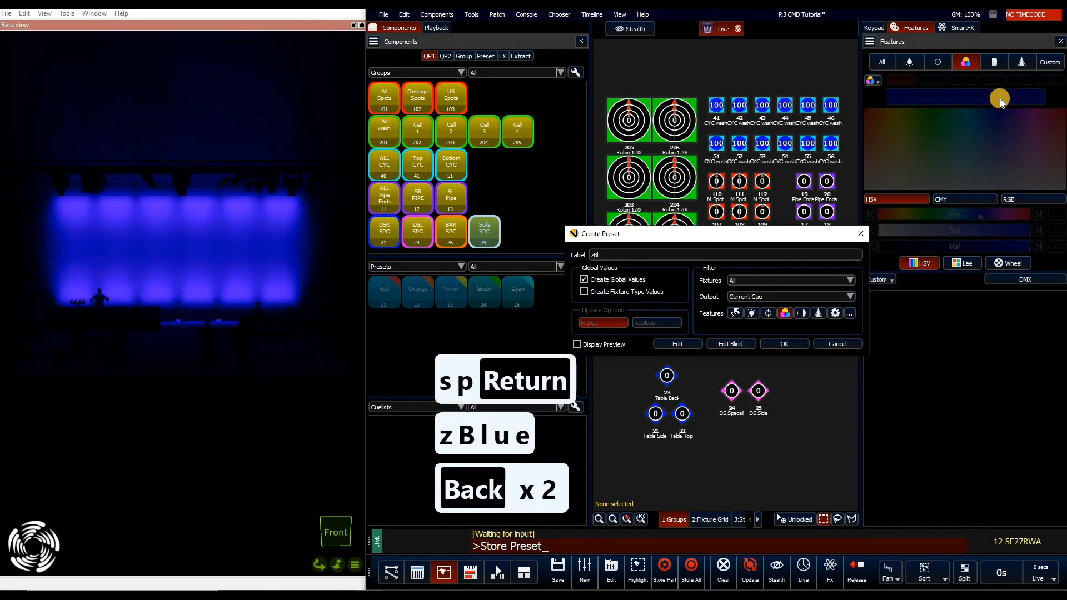
type("blue")
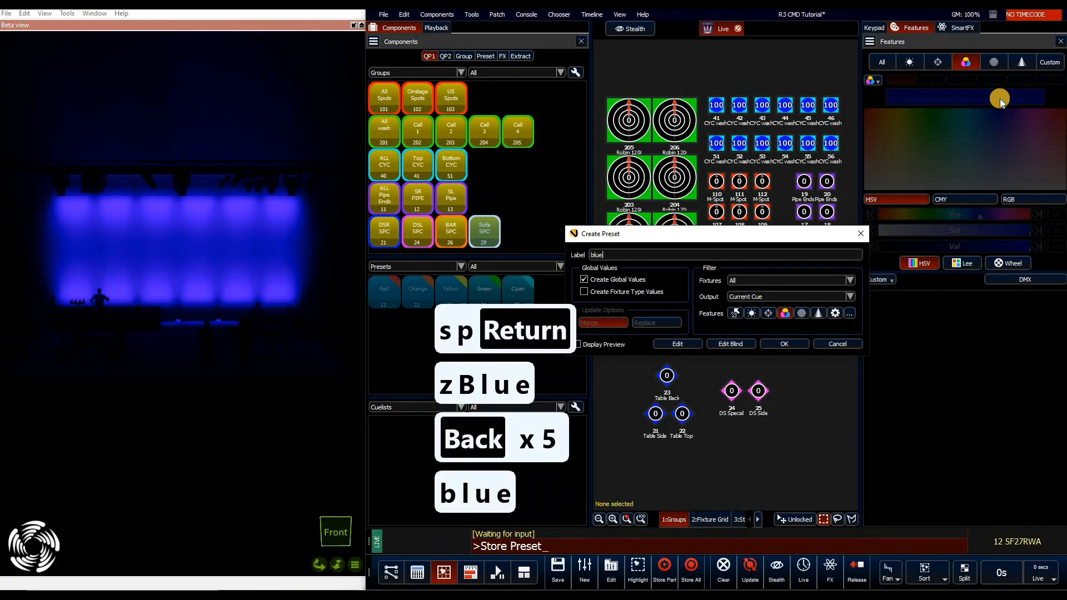
key("Return")
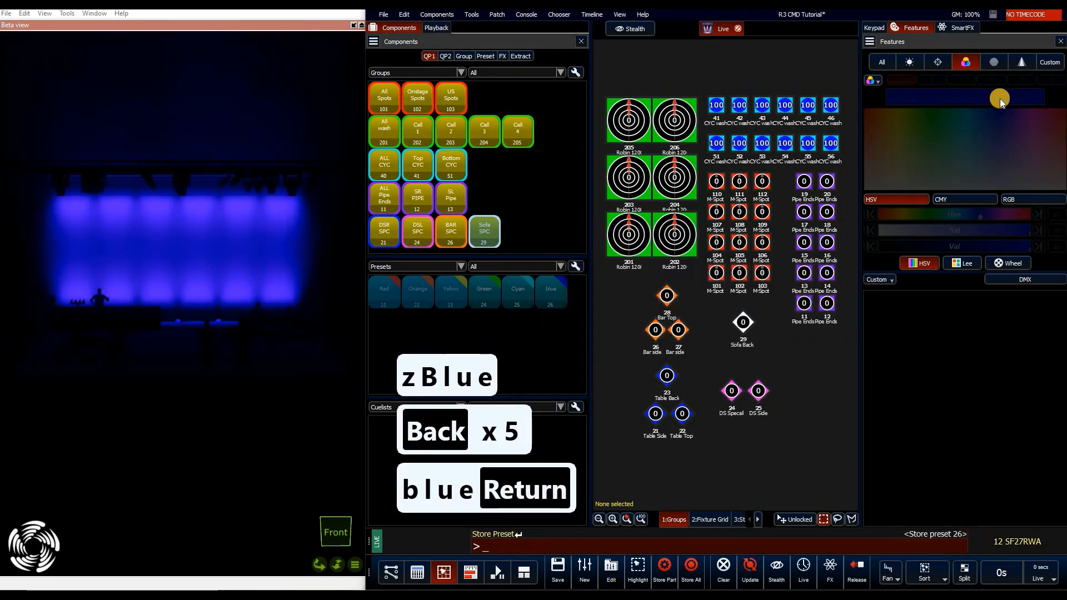
Step: Recall the last selection, colour it magenta at about hue 83, and store the colour as the next preset, labelled "Meg"
key("f")
key("f")
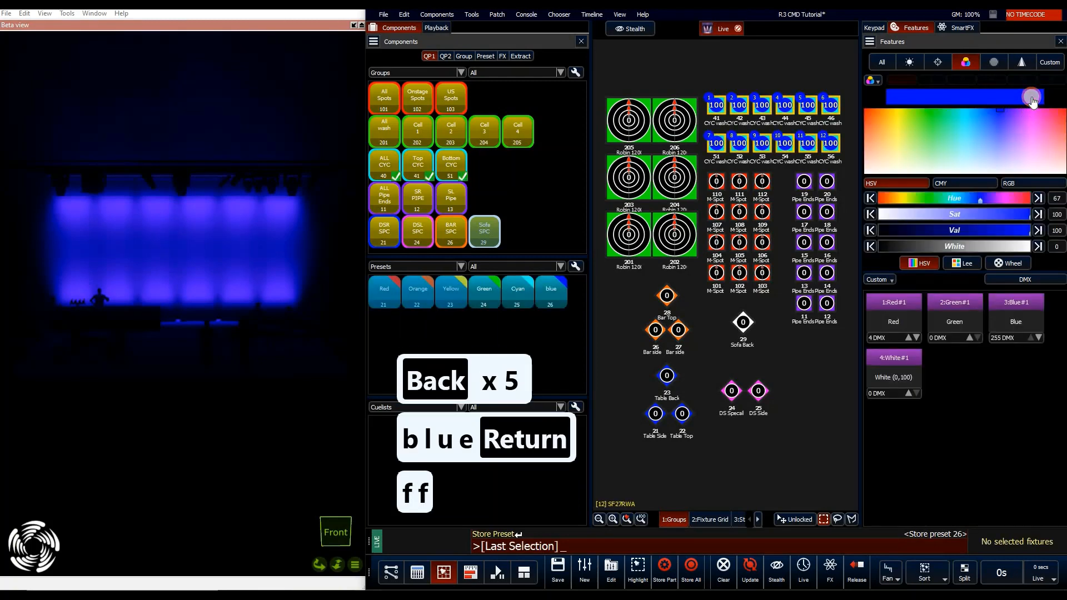
left_click(1033, 99)
left_click_drag(1033, 99, 1000, 131)
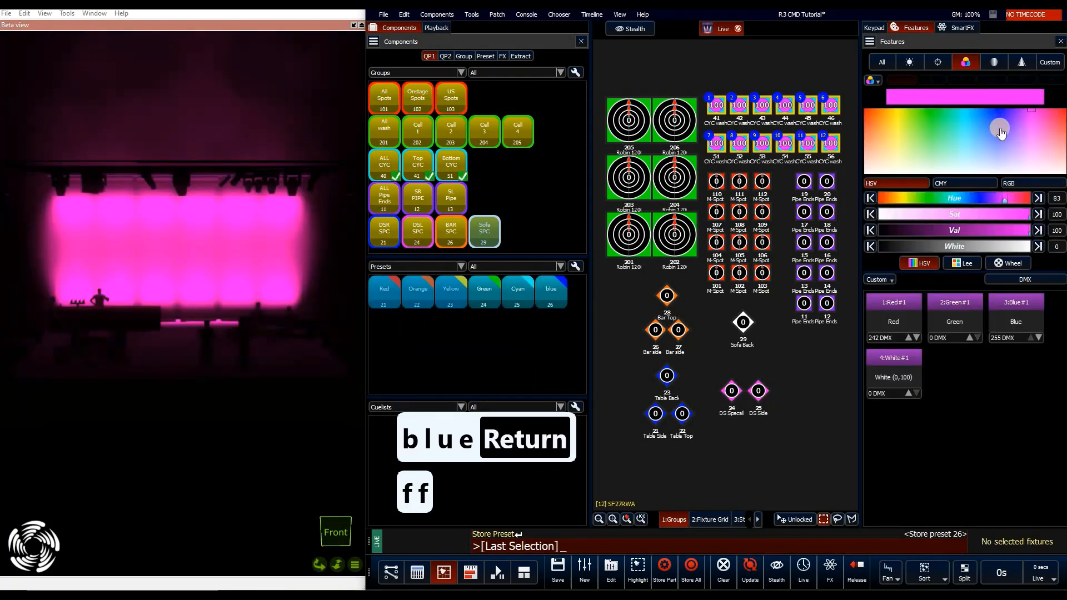
key("s")
key("p")
key("Return")
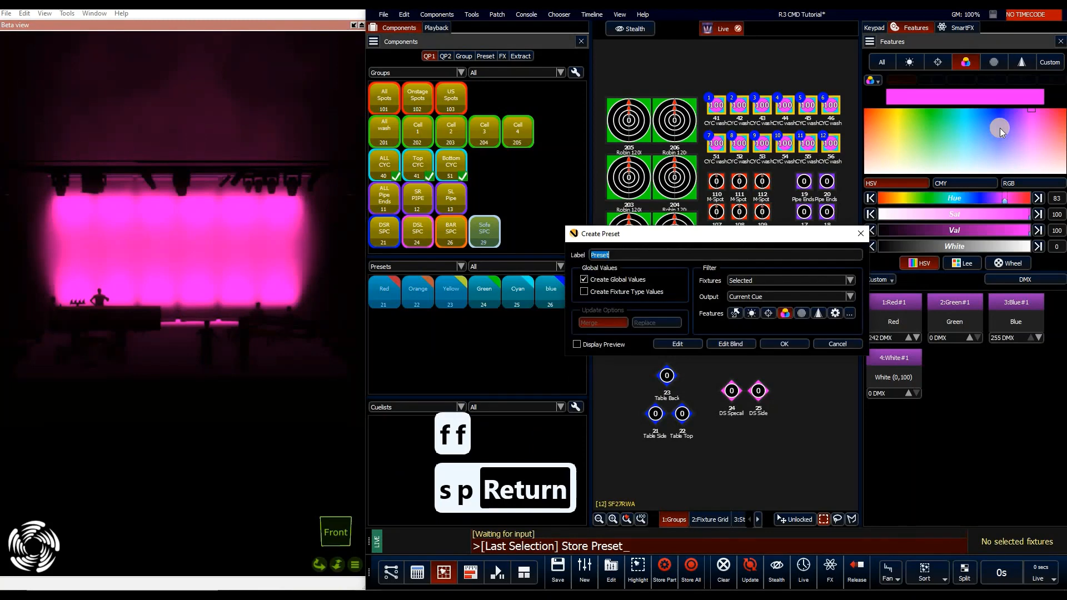
type("Meg")
key("Return")
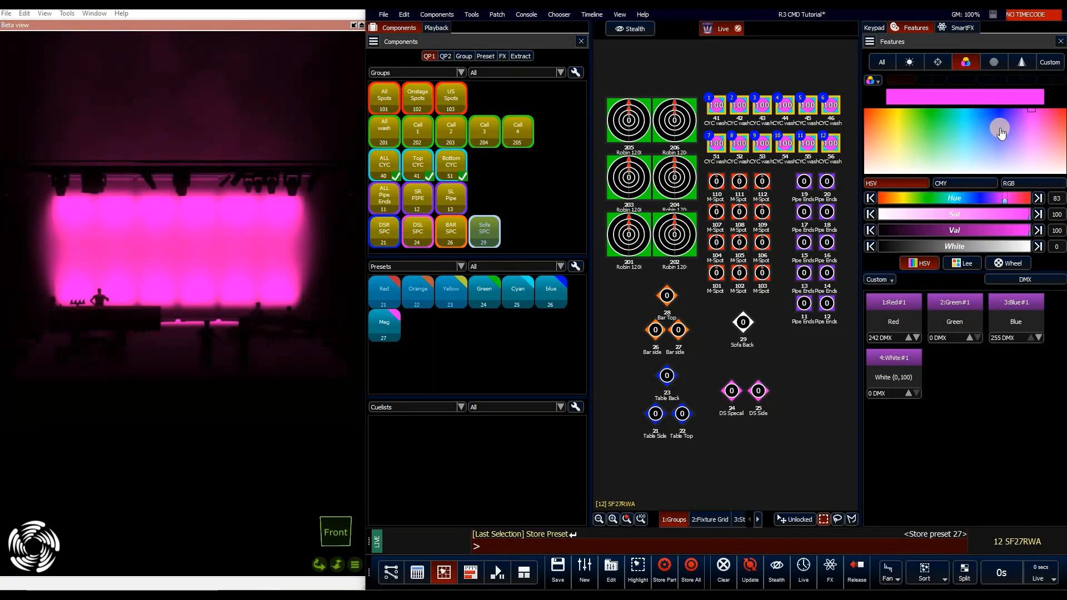
Step: Clear the live values and set group 102 to full level on the command line
left_click(800, 372)
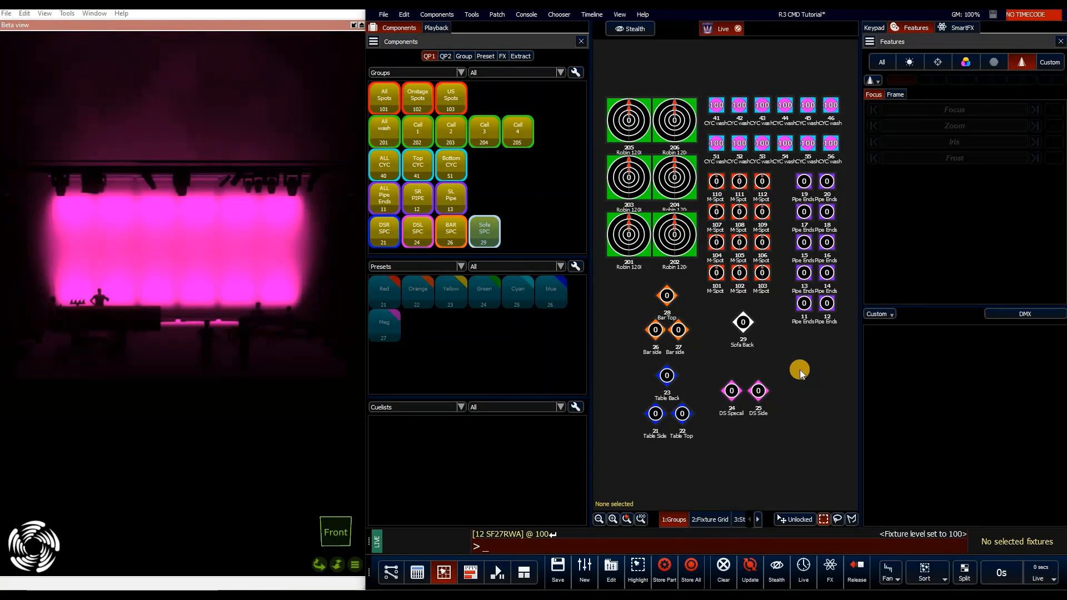
key("F7")
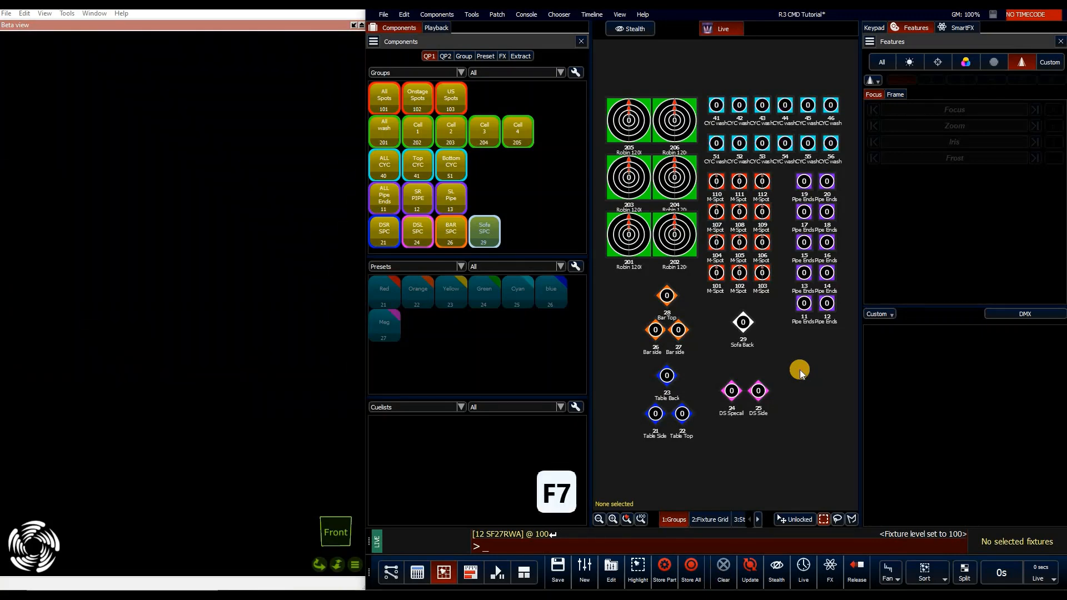
type("g102")
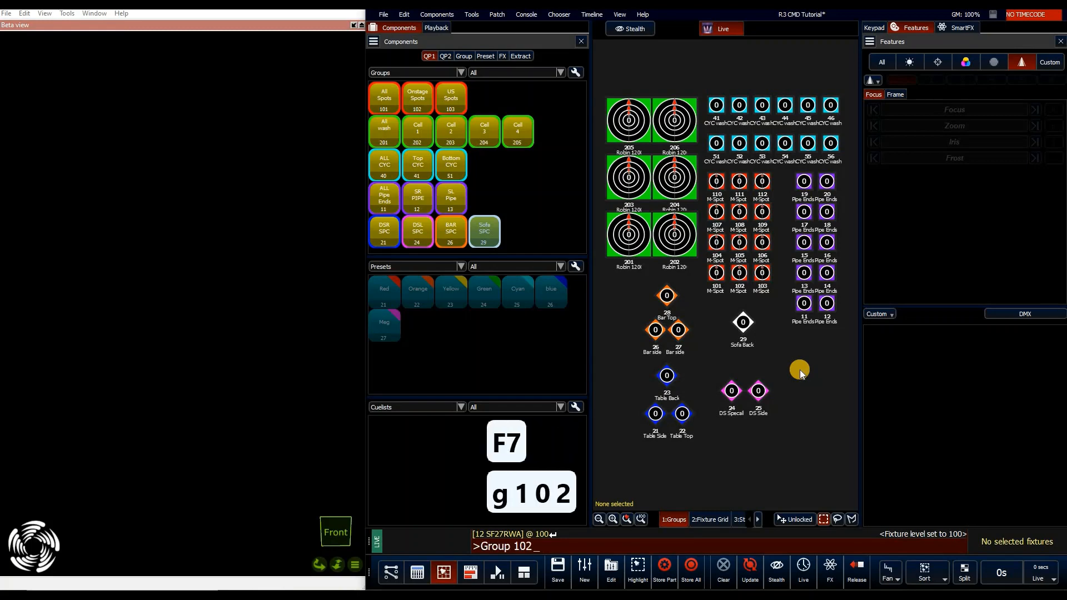
key("asterisk")
key("asterisk")
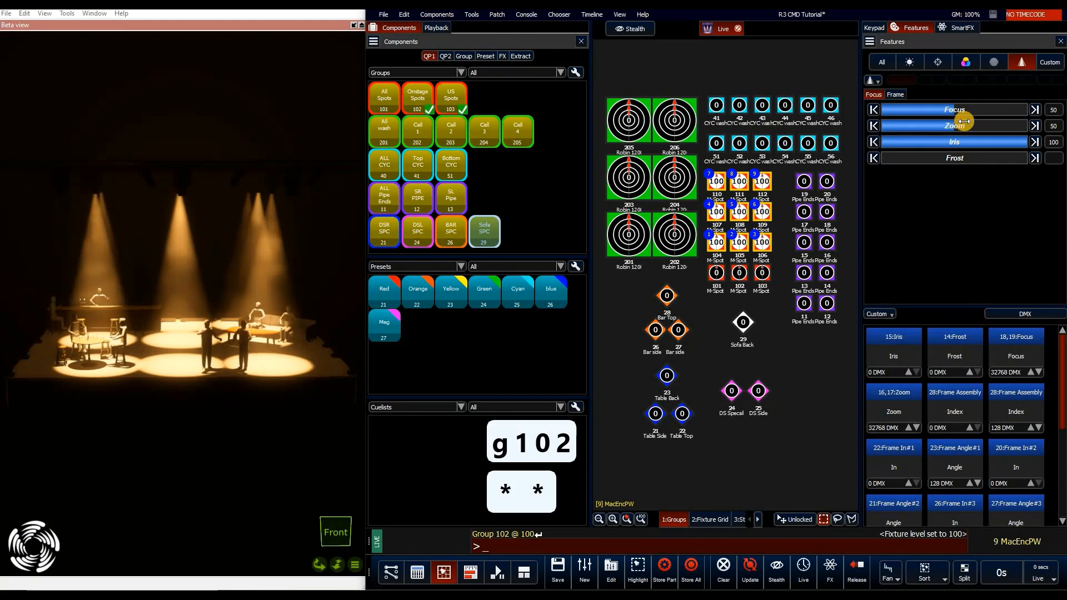
Step: Colour the onstage spots fully saturated red and give them the small crosshatched block gobo on gobo wheel 1
left_click(1035, 125)
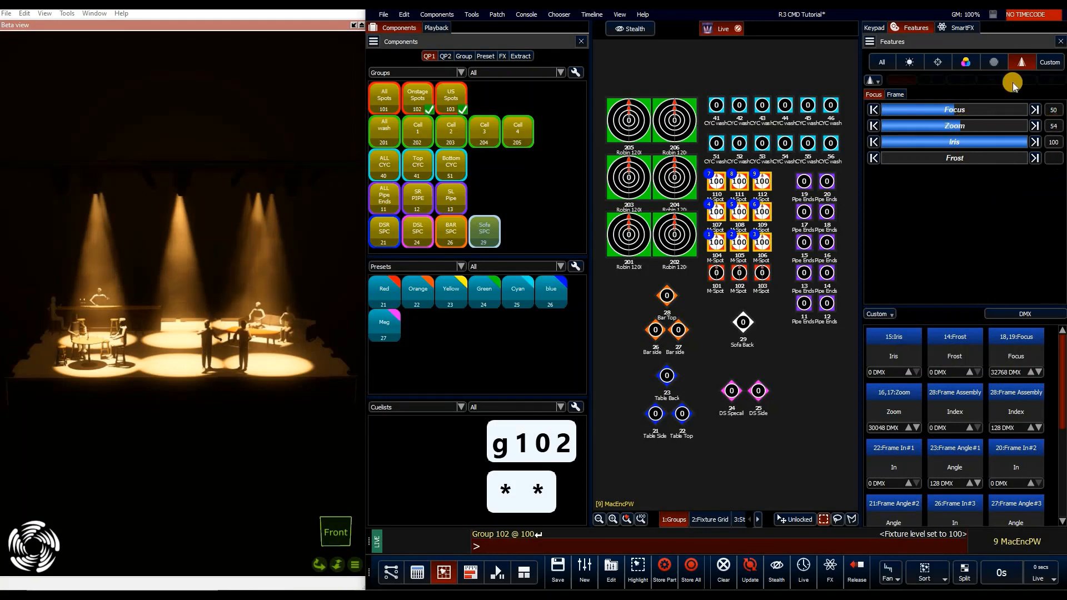
left_click(966, 62)
left_click(1038, 231)
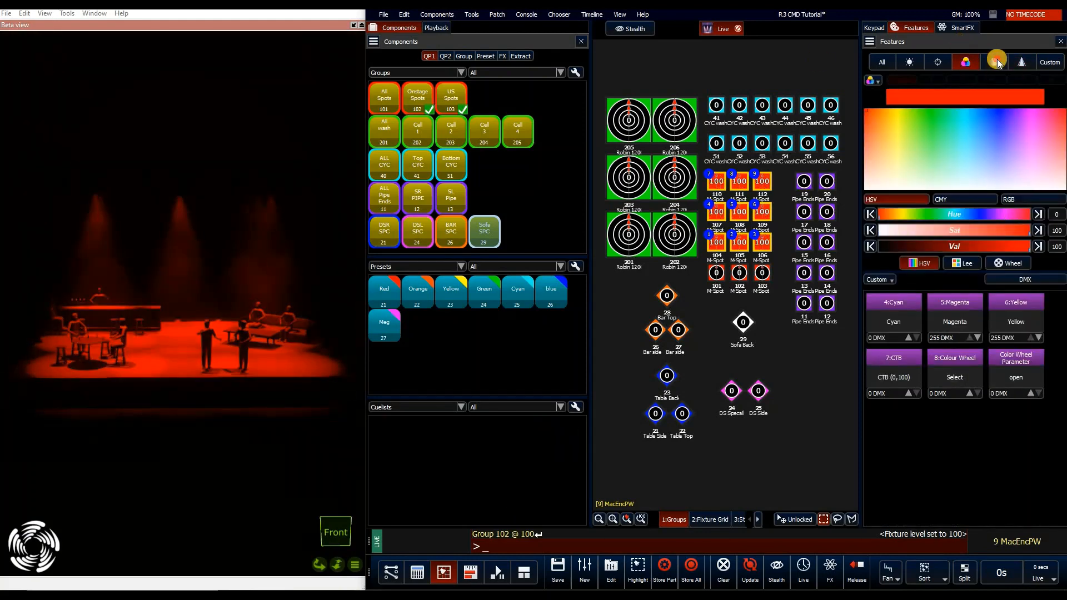
left_click(993, 62)
left_click(1014, 204)
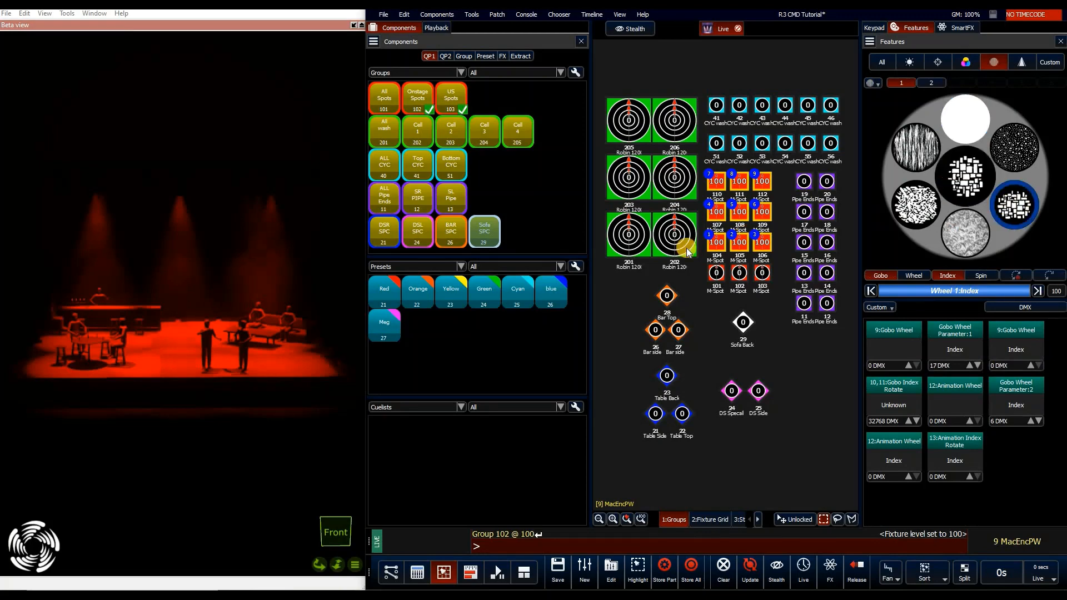
Step: Set the onstage spots' focus to about 75 and zoom to 100, and tilt the beams slightly further downstage
left_click(1022, 62)
left_click_drag(952, 110, 1001, 110)
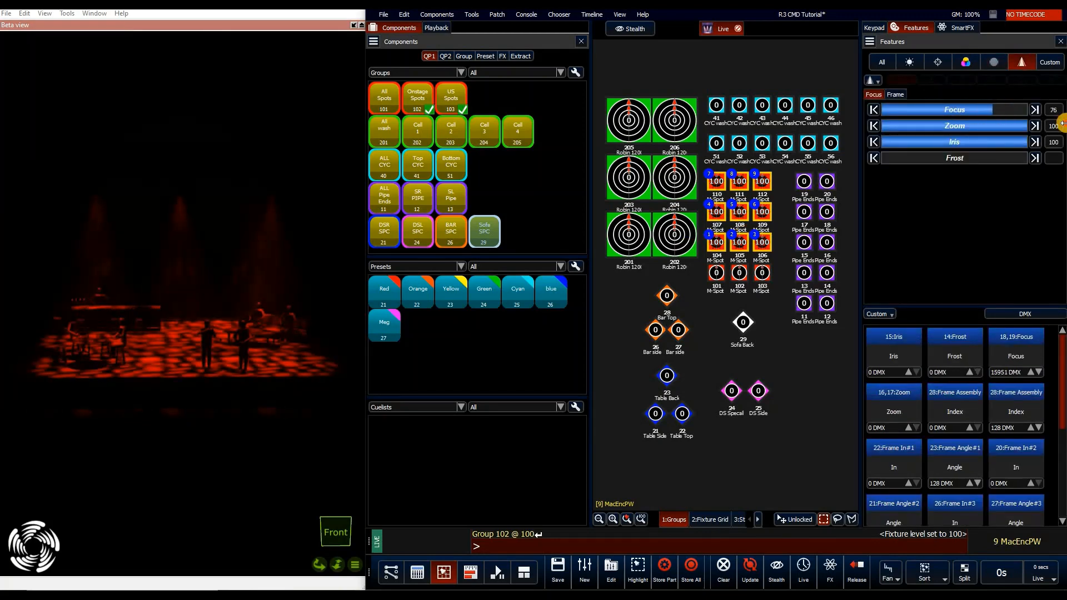
left_click(939, 60)
left_click_drag(868, 130, 865, 137)
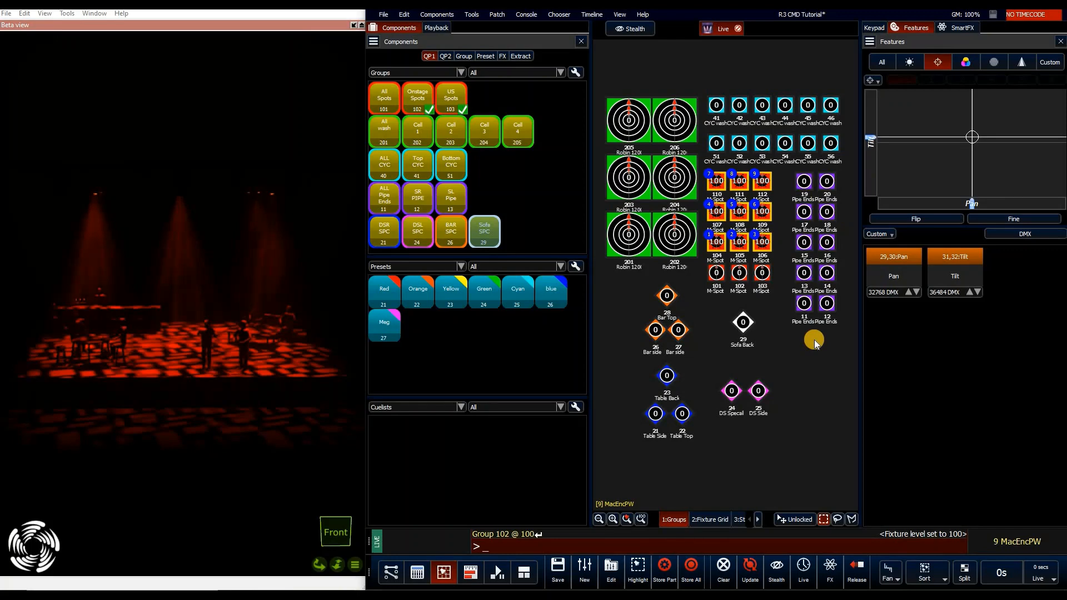
Step: Begin storing a preset from the last selection, with the position, colour, gobo and beam features included in its filter
key("f")
key("f")
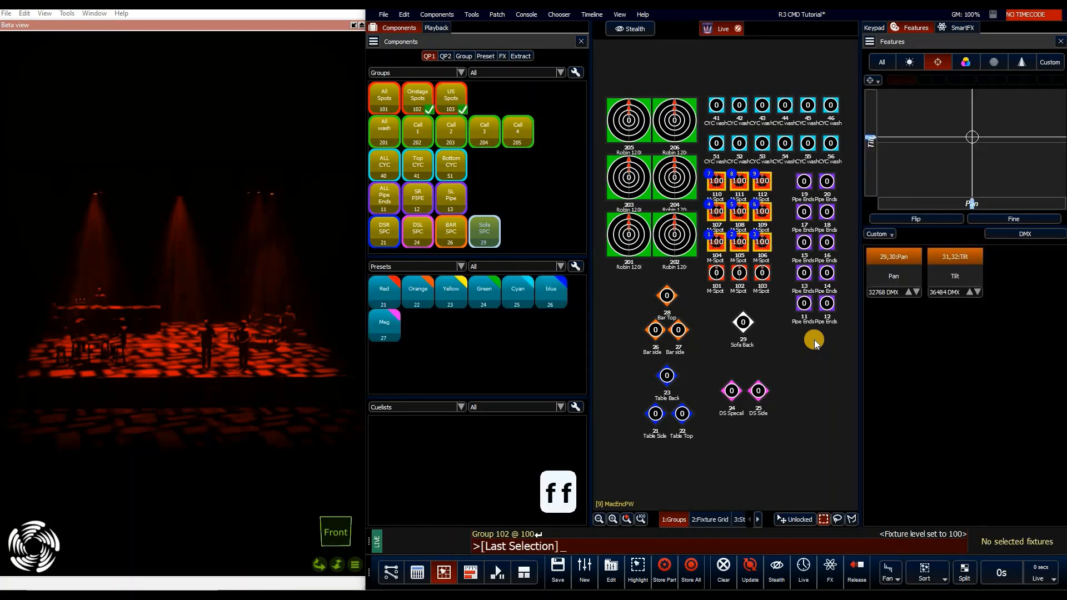
key("s")
key("p")
key("Return")
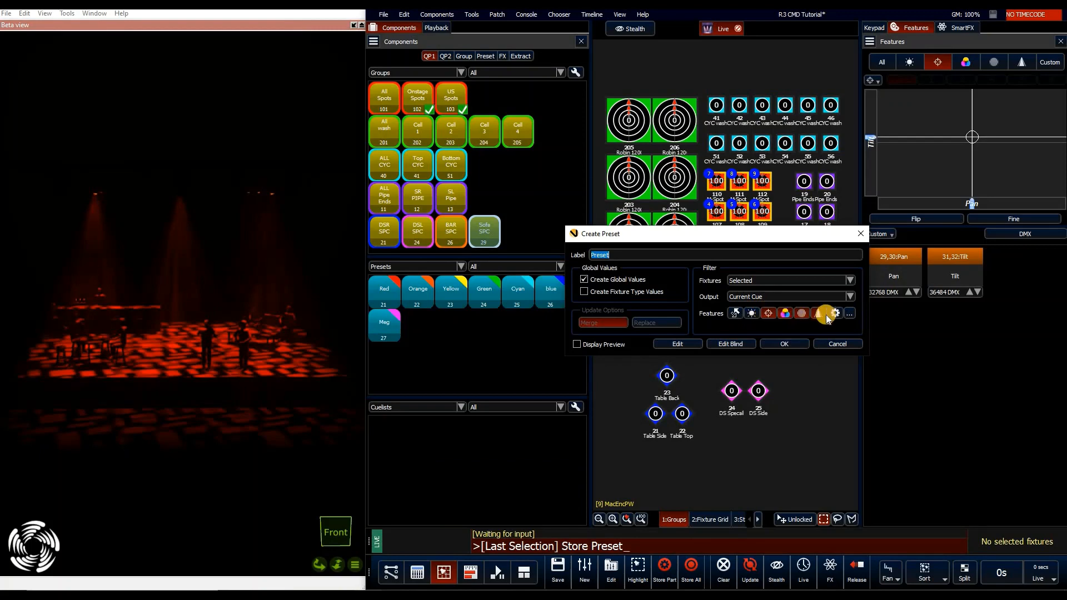
left_click(799, 314)
left_click(782, 315)
left_click(811, 318)
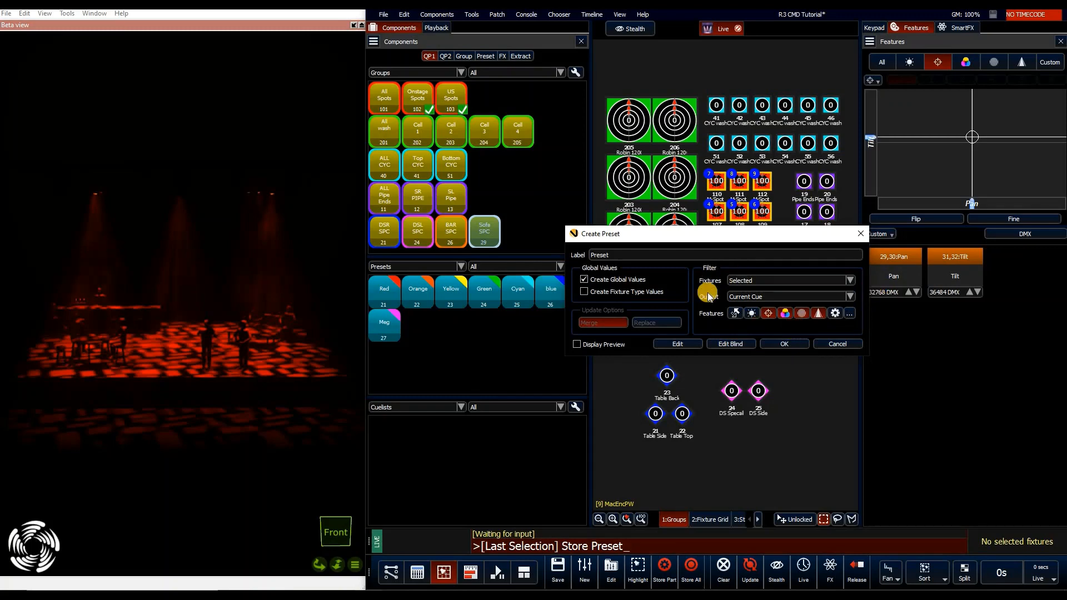
Step: Label the new preset "DS Red Gobo", turn off the creation of global values, and store it
double_click(615, 257)
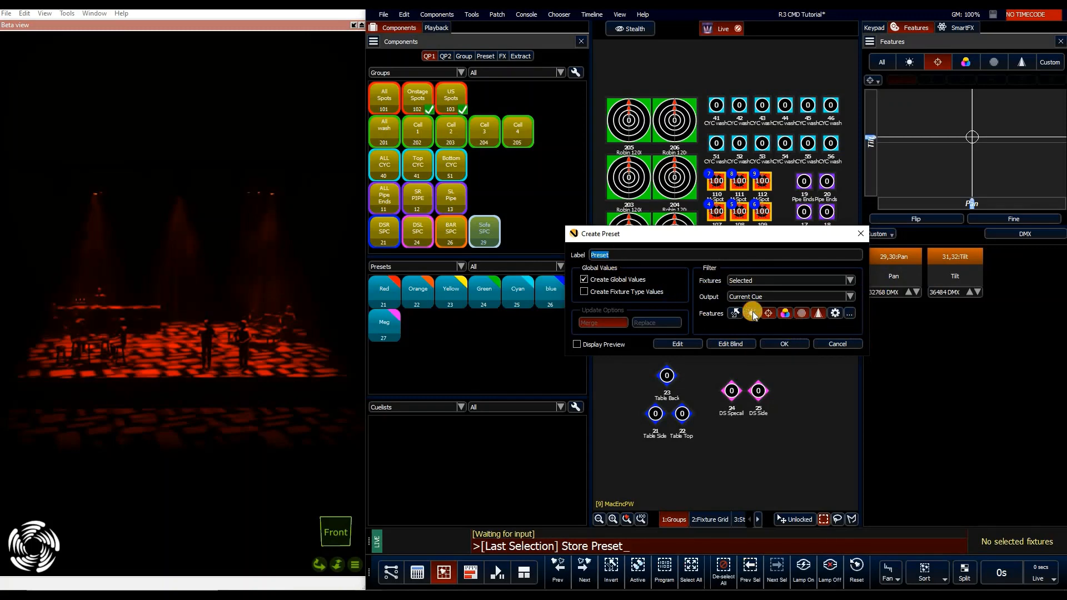
type("DS Red Gobo")
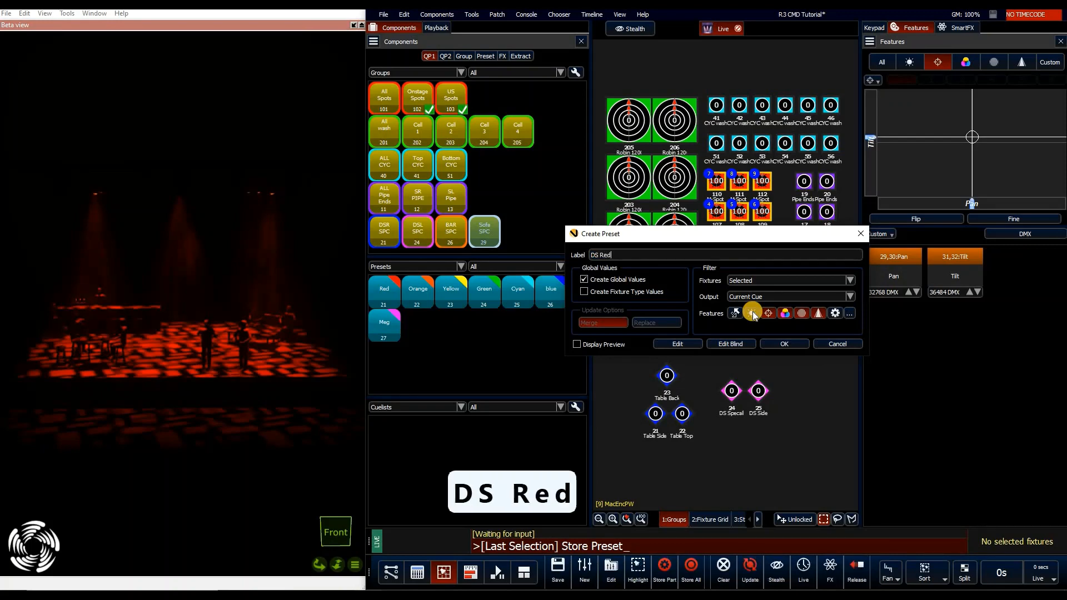
left_click(584, 279)
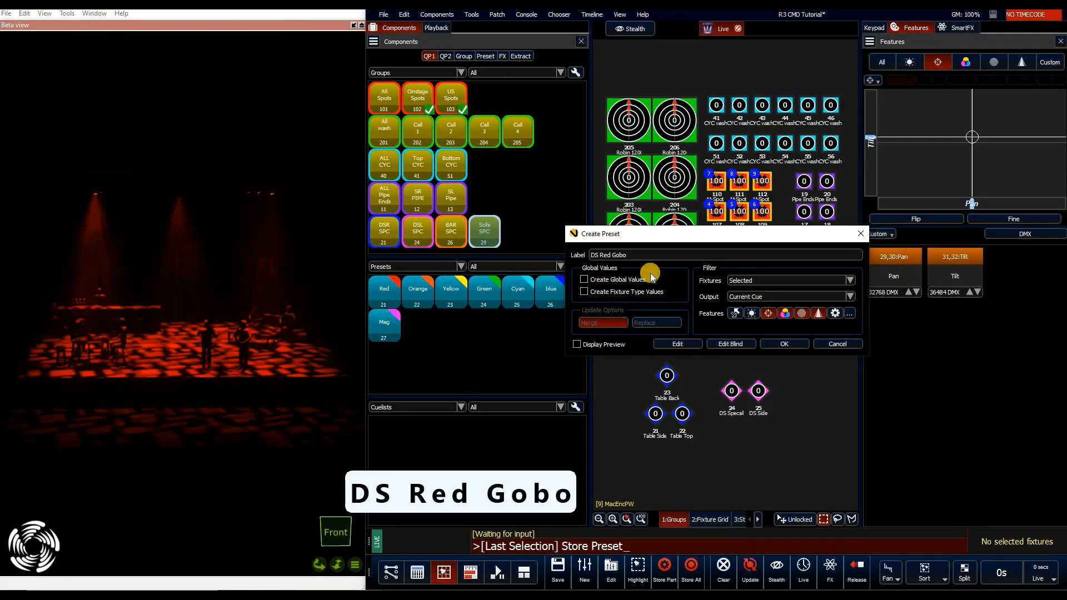
left_click(785, 343)
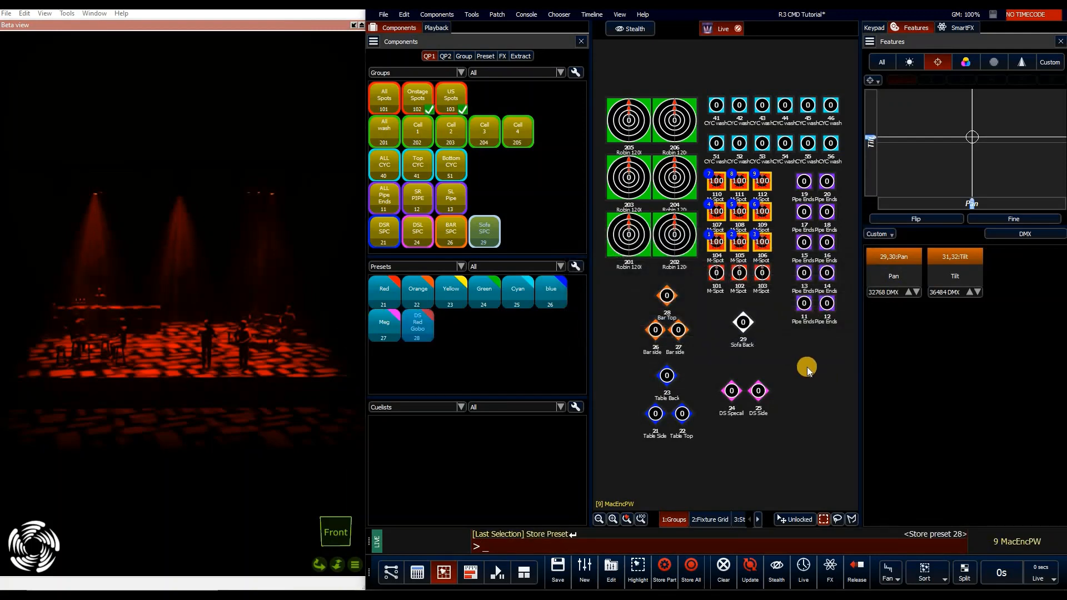
Step: Clear the live values, recall the last selection and set it to full level on the command line
key("F7")
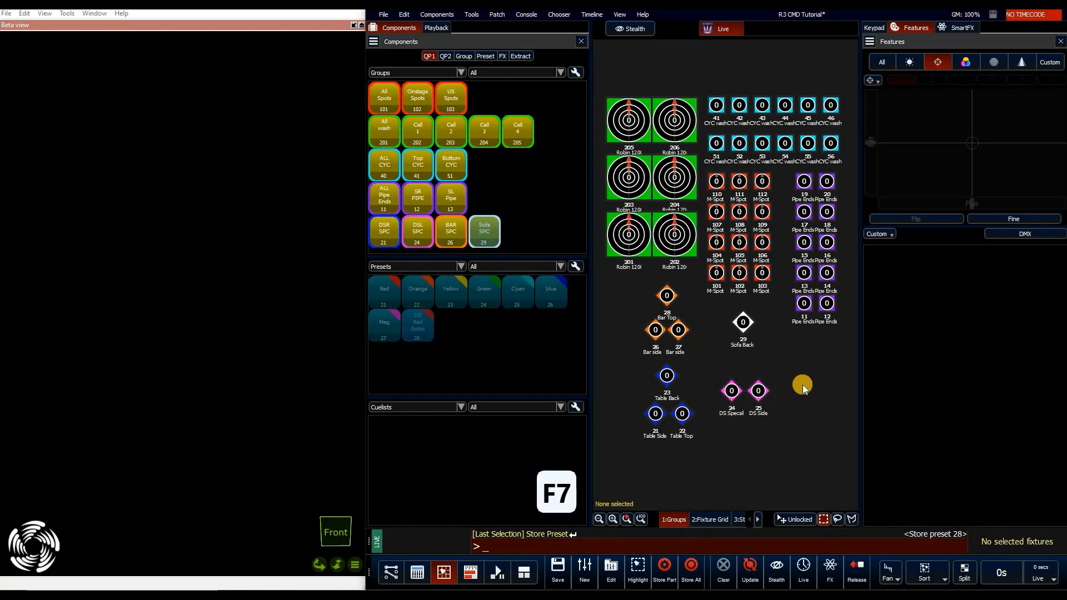
key("f")
key("f")
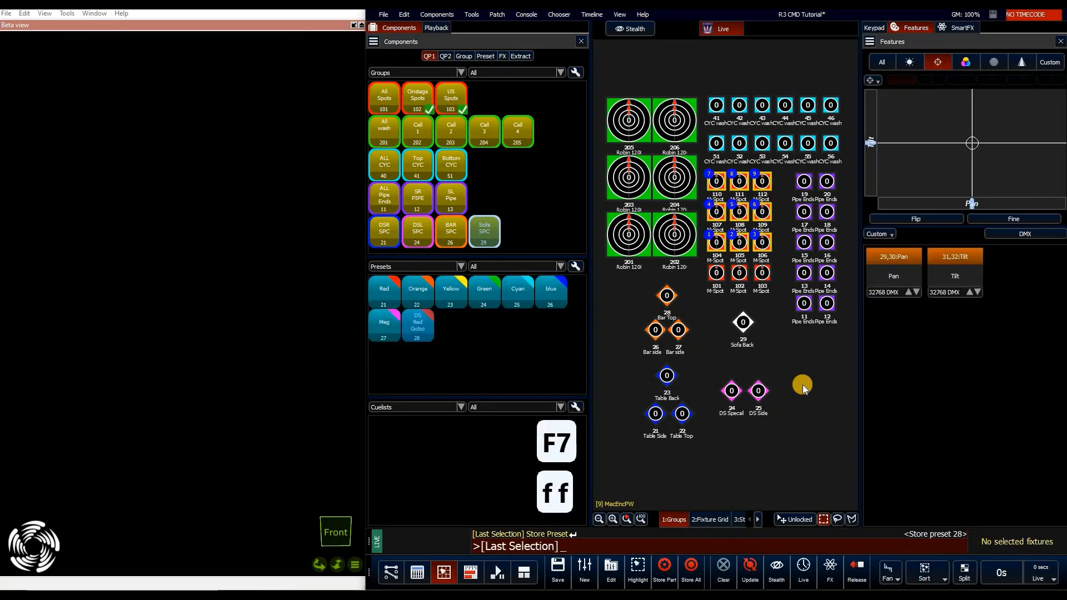
key("asterisk")
key("asterisk")
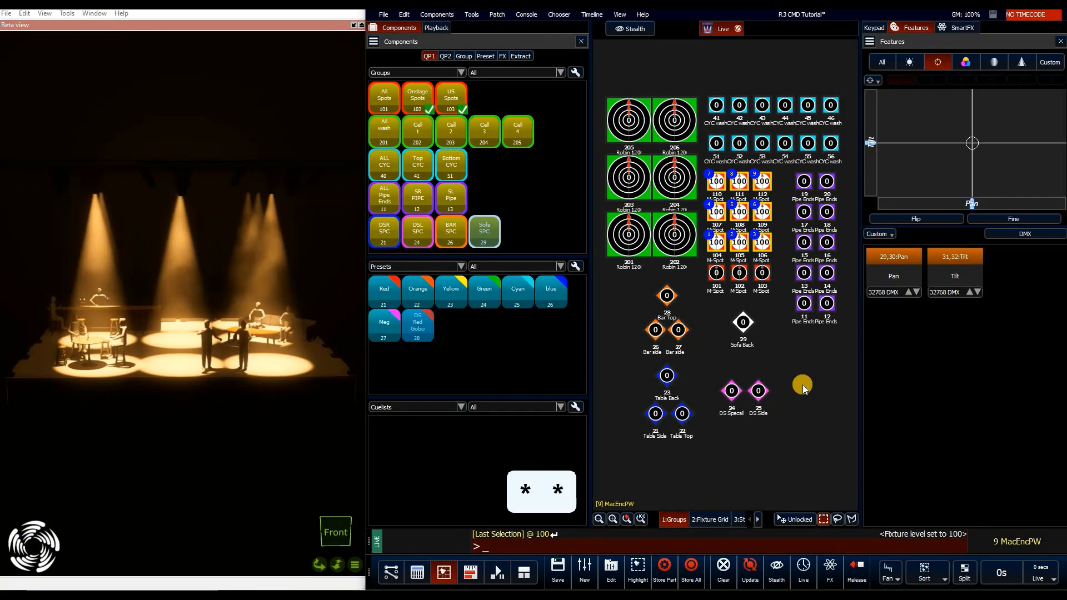
Step: Apply preset 28, DS Red Gobo, with all its features to the last selection on the command line
key("f")
key("f")
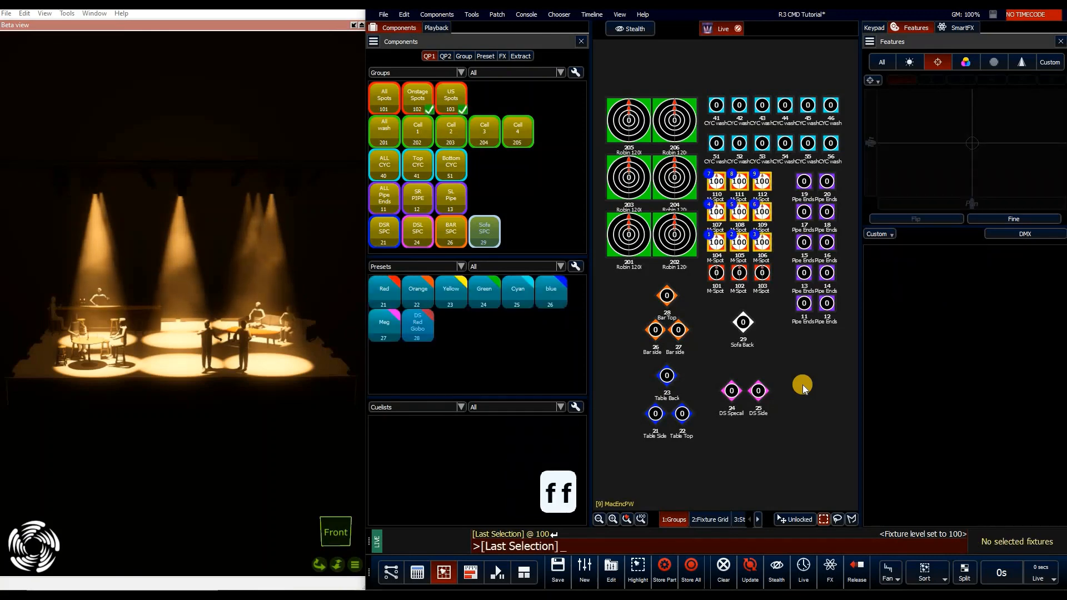
key("p")
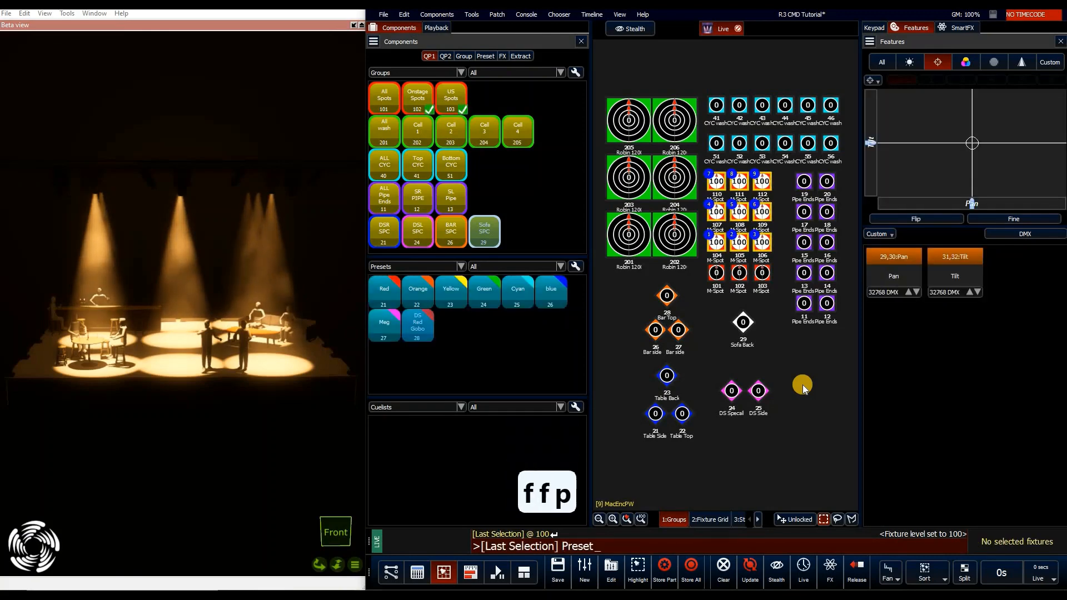
type("28")
key("Return")
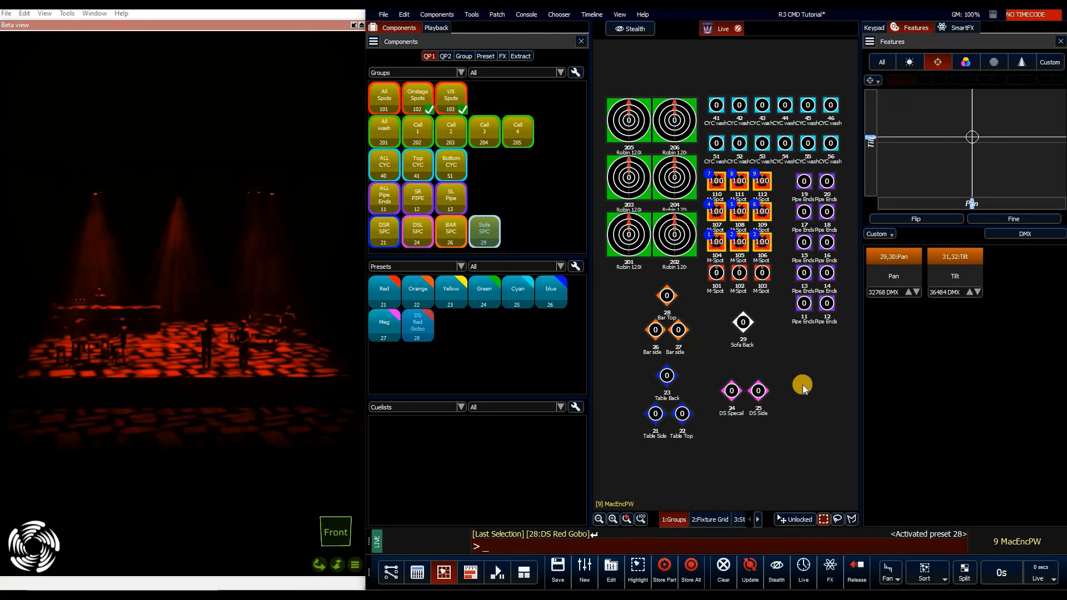
Step: Clear the live values and bring the still-selected onstage spots back to full level
key("F7")
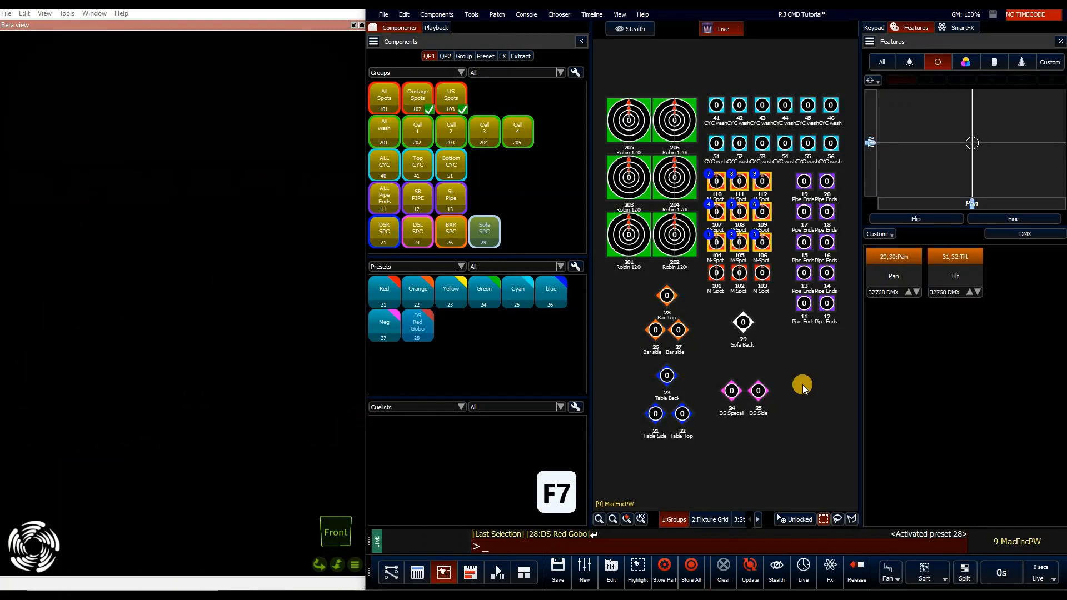
key("asterisk")
key("asterisk")
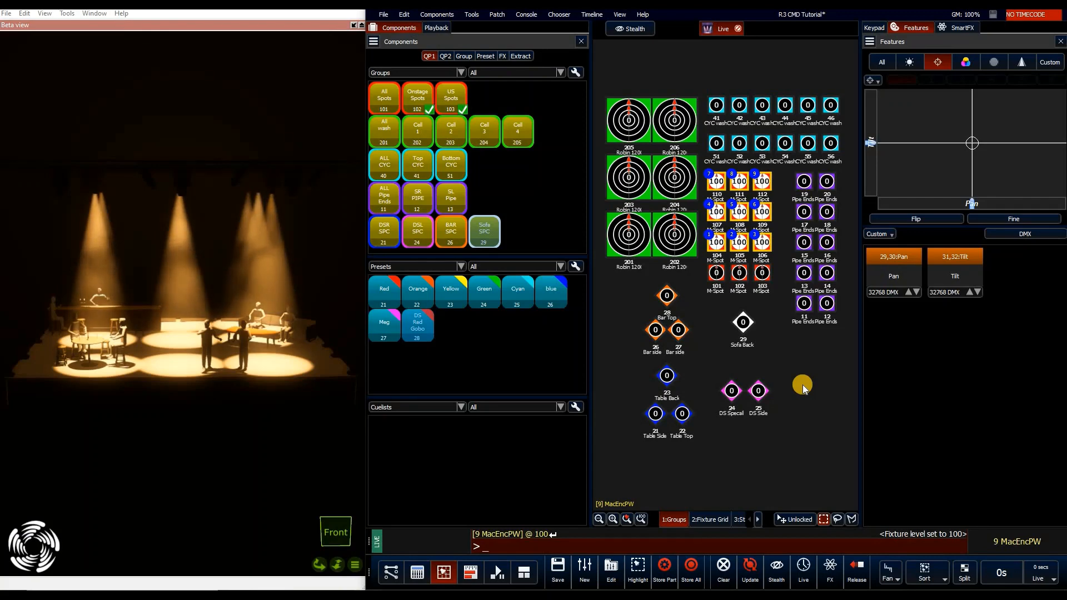
Step: Apply only the Position and Beam features of preset 28 to the last selection, with the on-screen keypad shown for the feature shortcuts
key("f")
key("f")
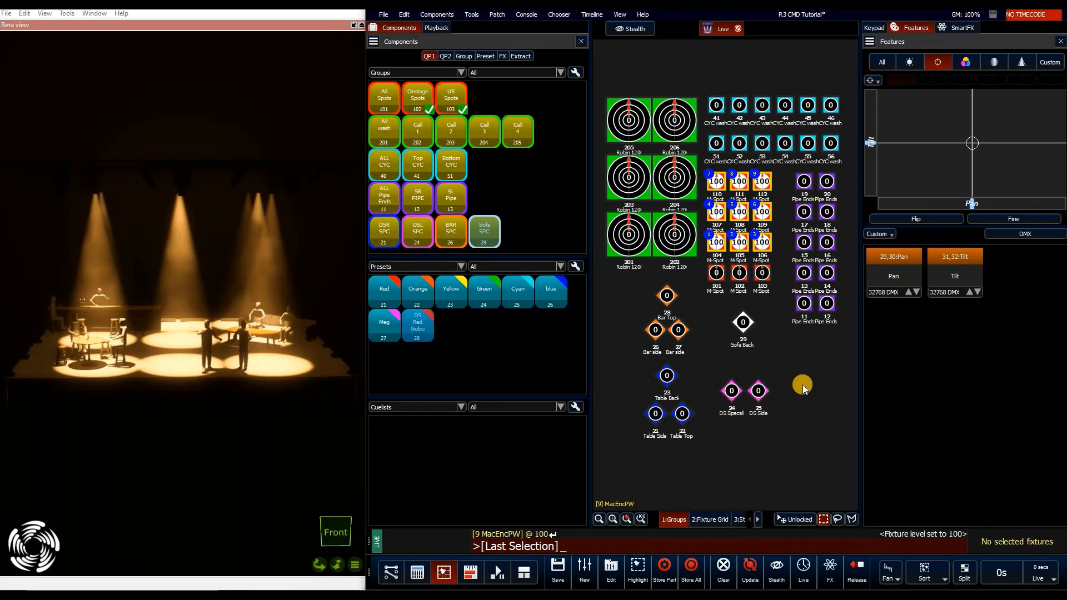
key("p")
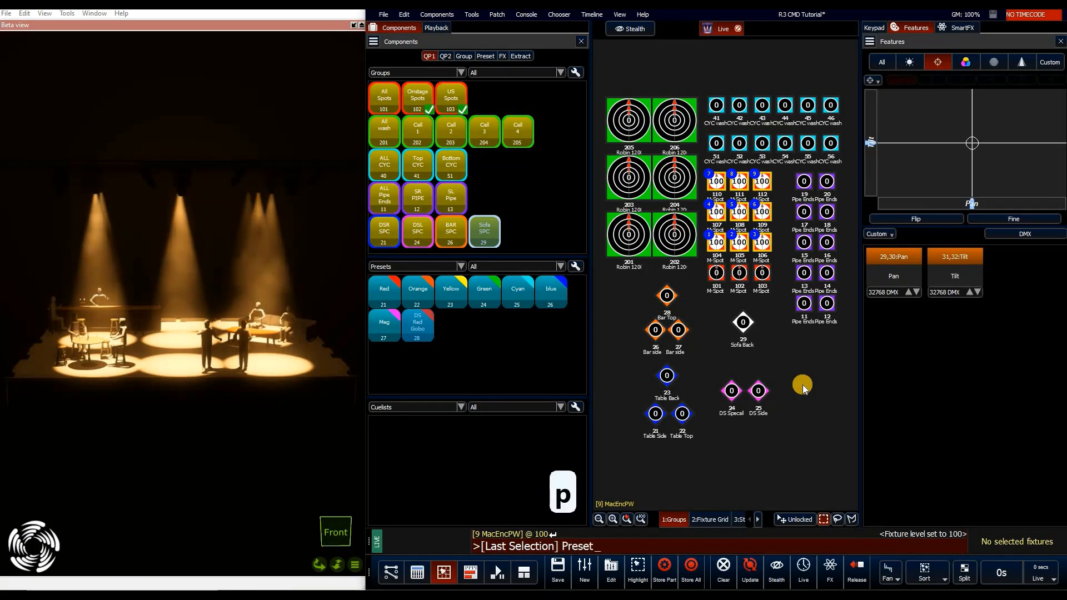
type("28")
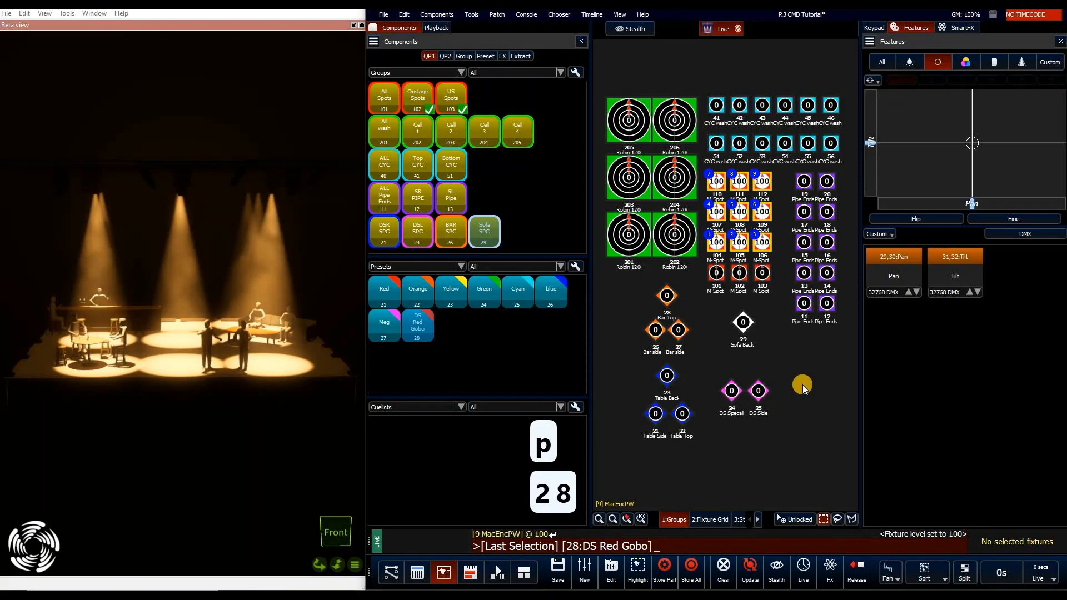
left_click(877, 32)
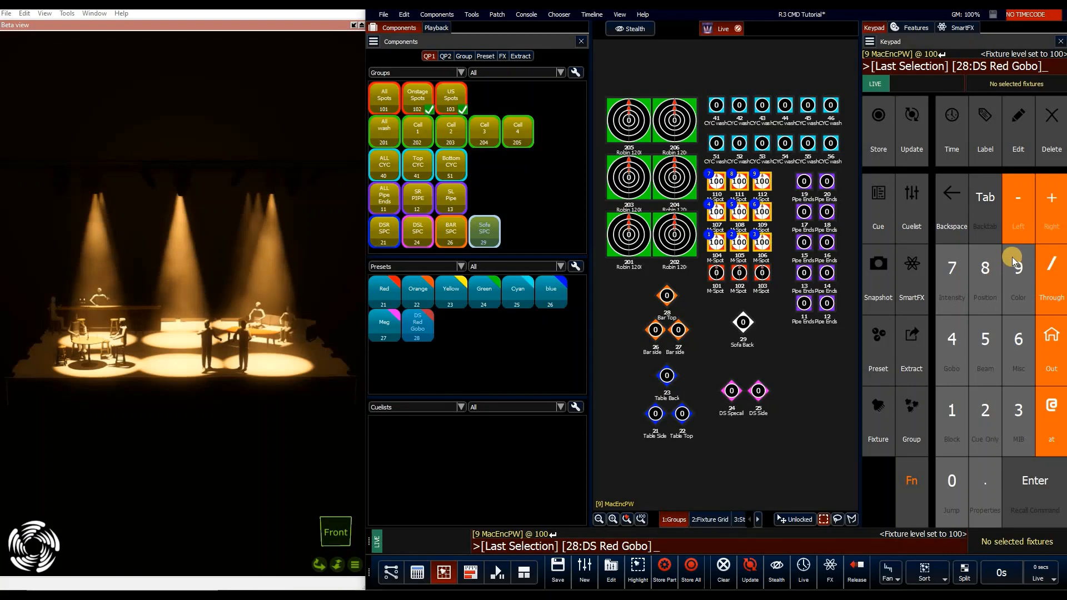
key("ctrl")
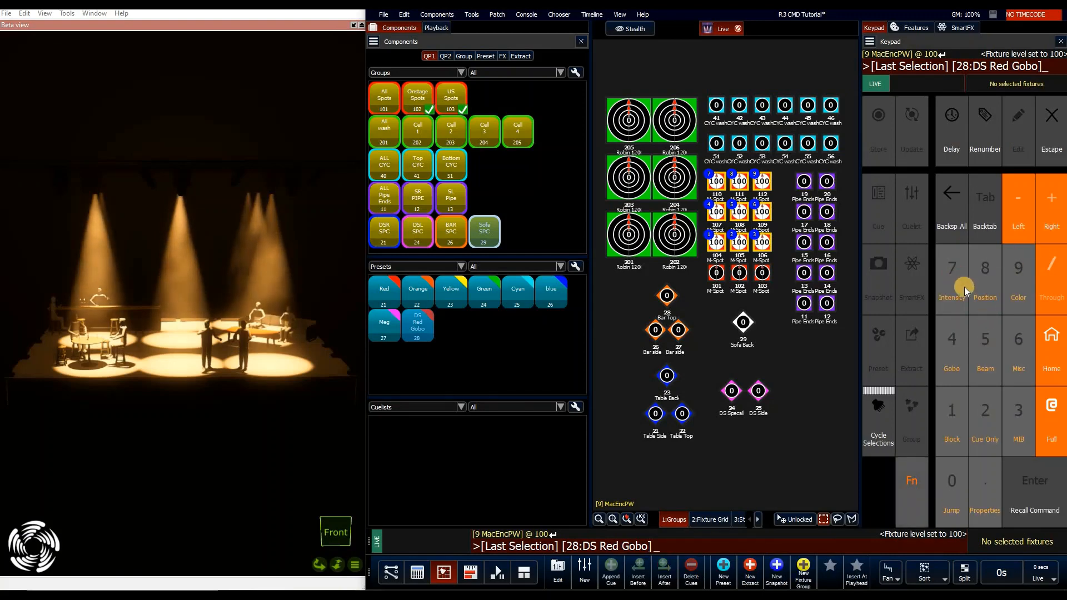
key("ctrl")
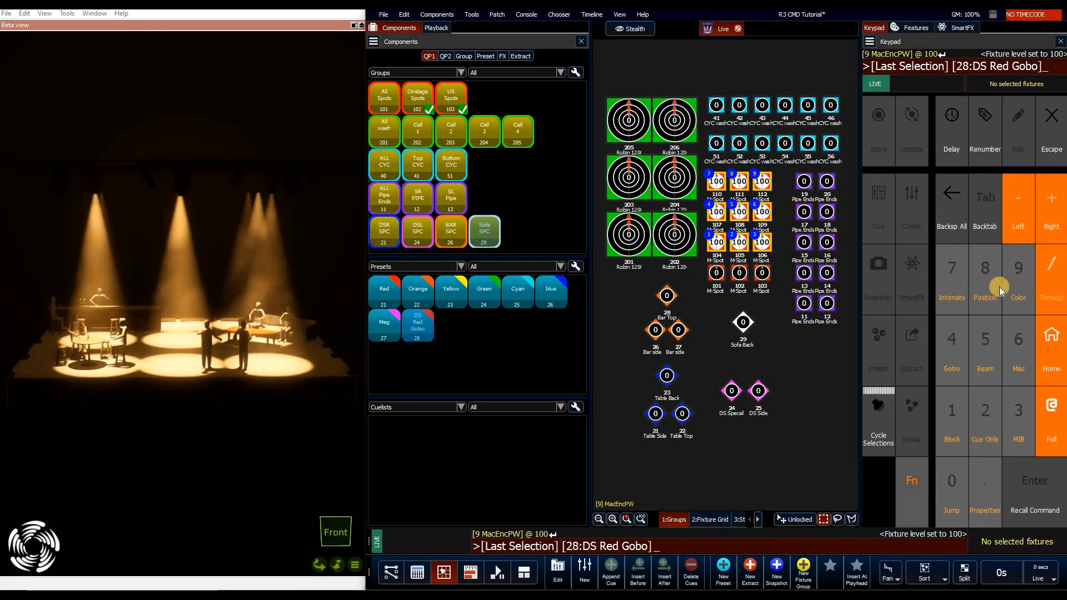
key("ctrl")
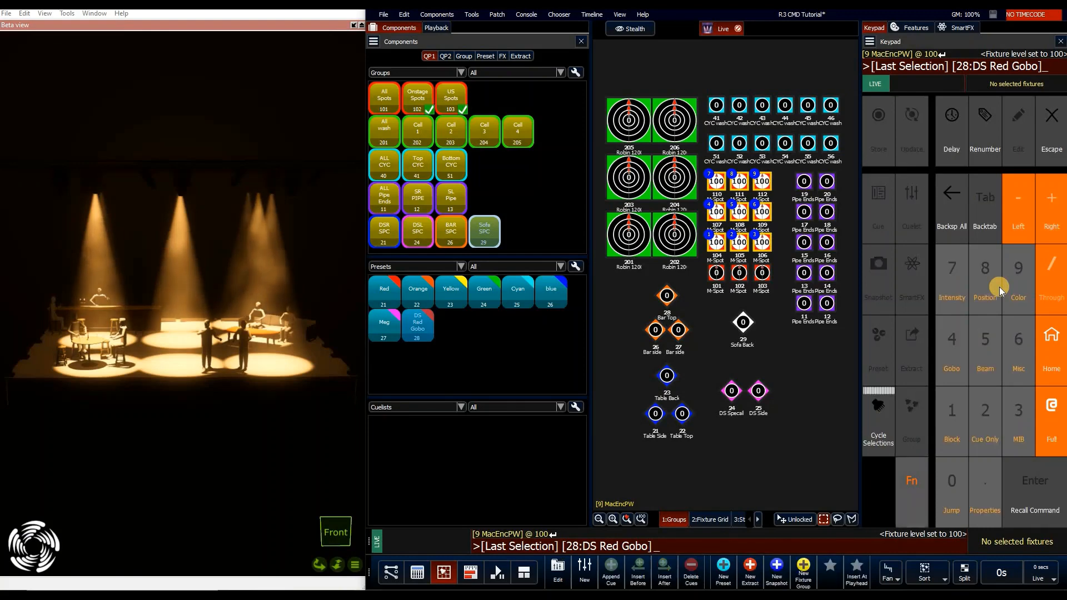
key("alt+8")
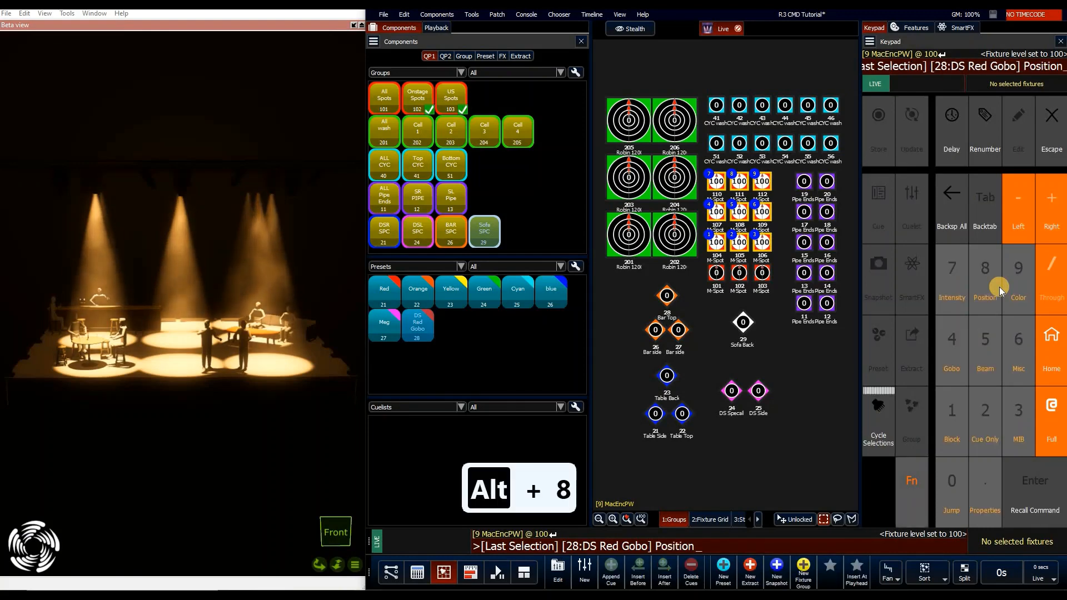
key("alt+5")
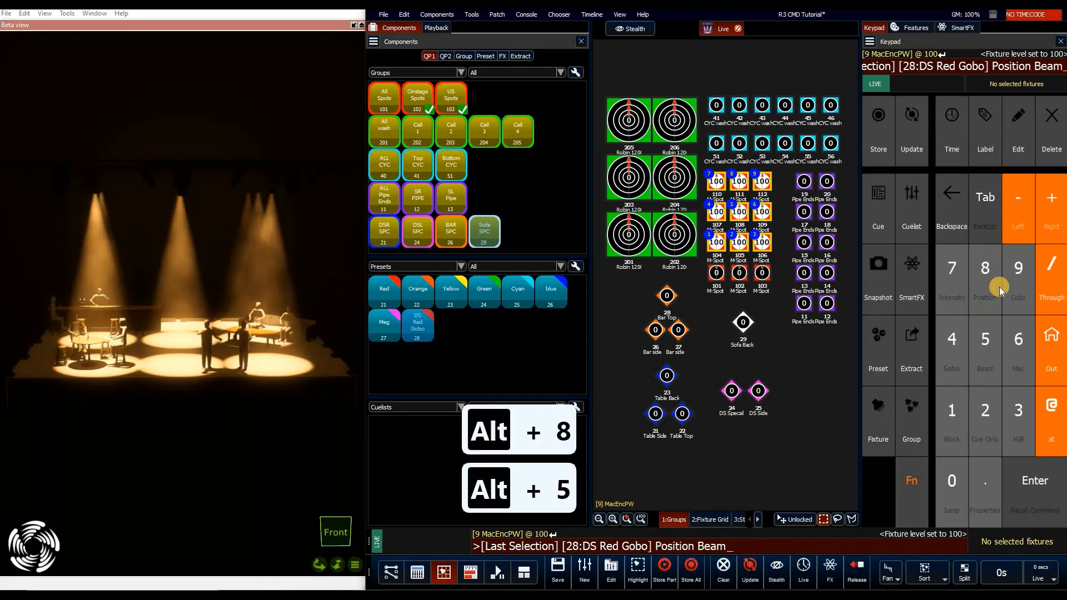
key("Return")
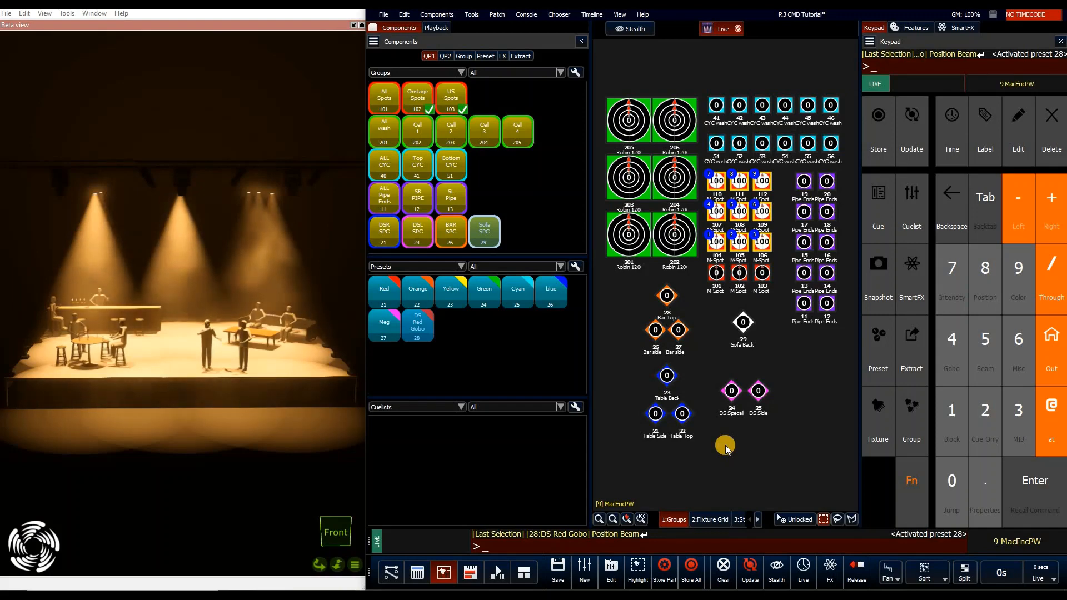
Step: Apply only the Gobo feature of preset 28 to the last selection, and clear the live values
key("f")
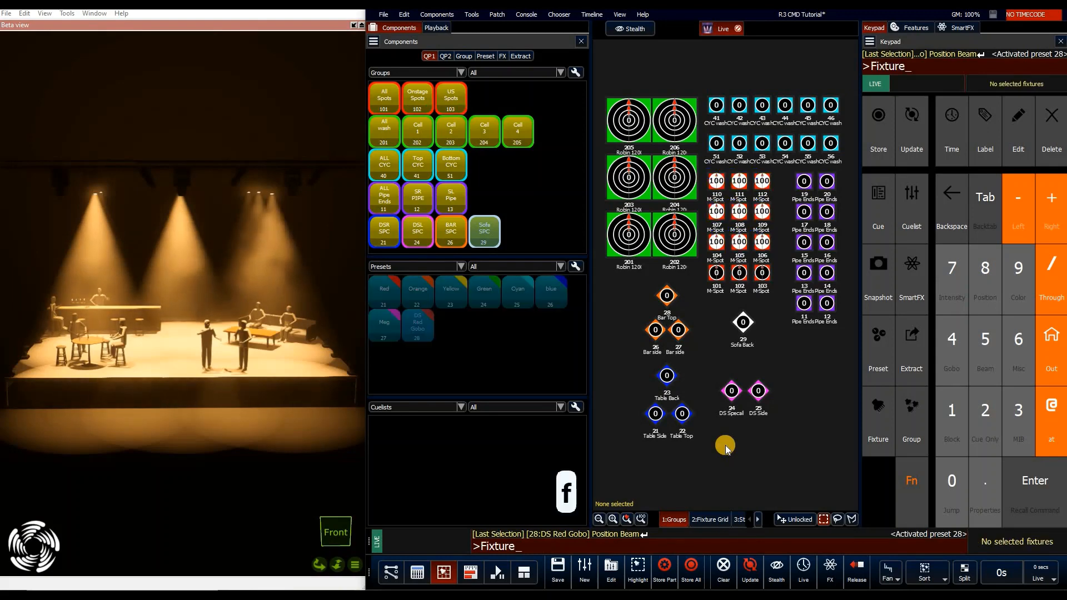
key("f")
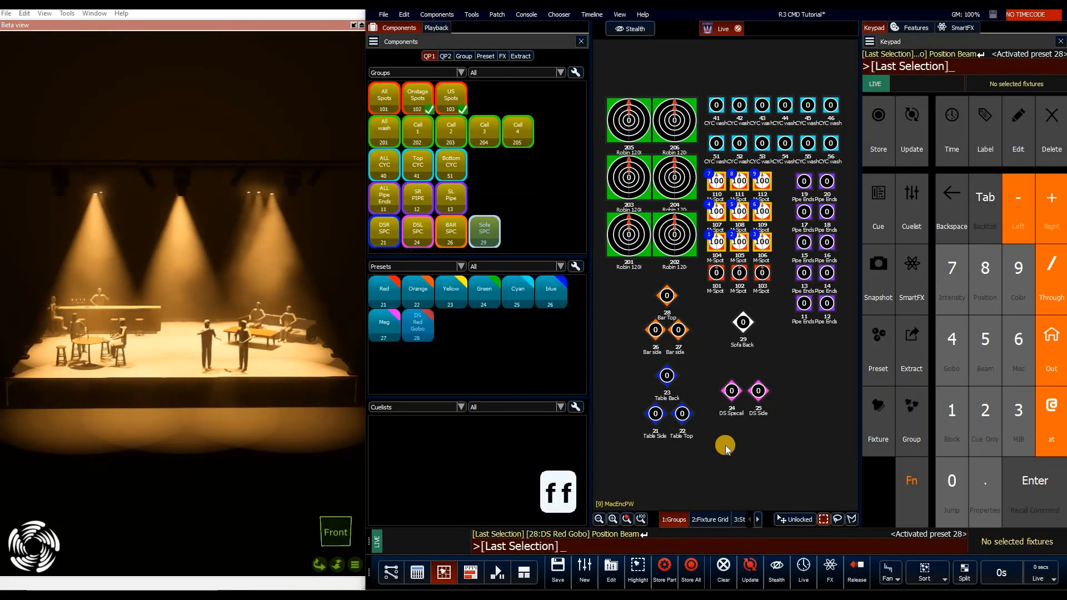
key("p")
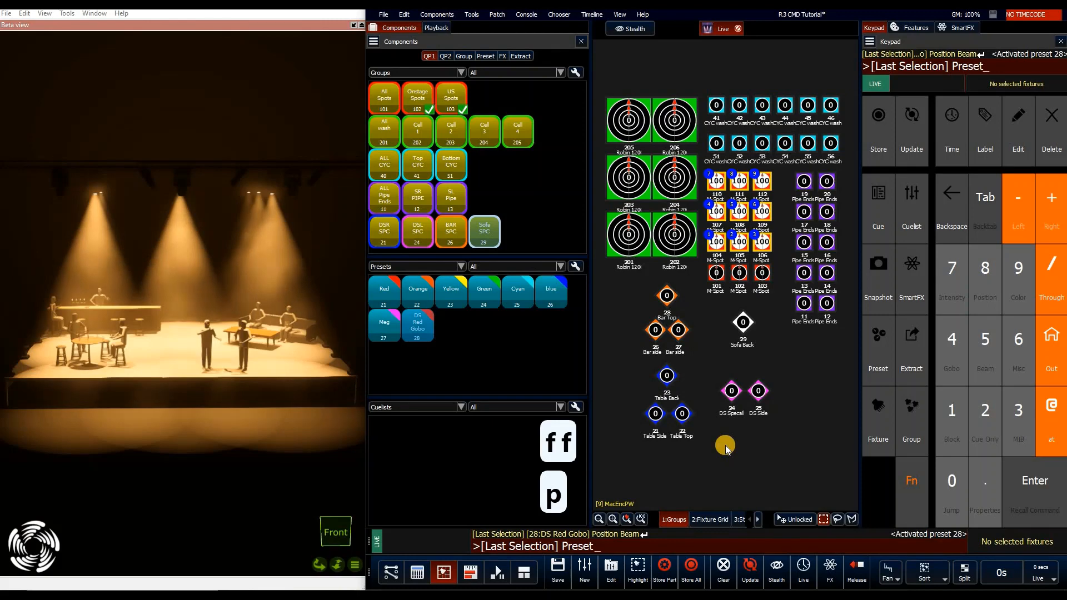
key("2")
key("8")
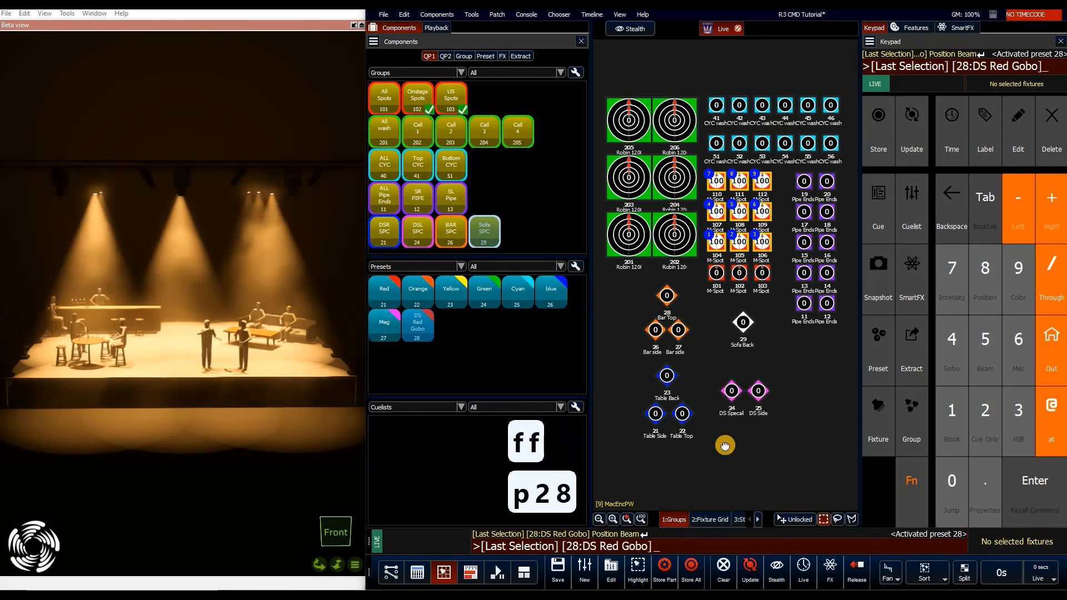
key("shift")
key("alt+4")
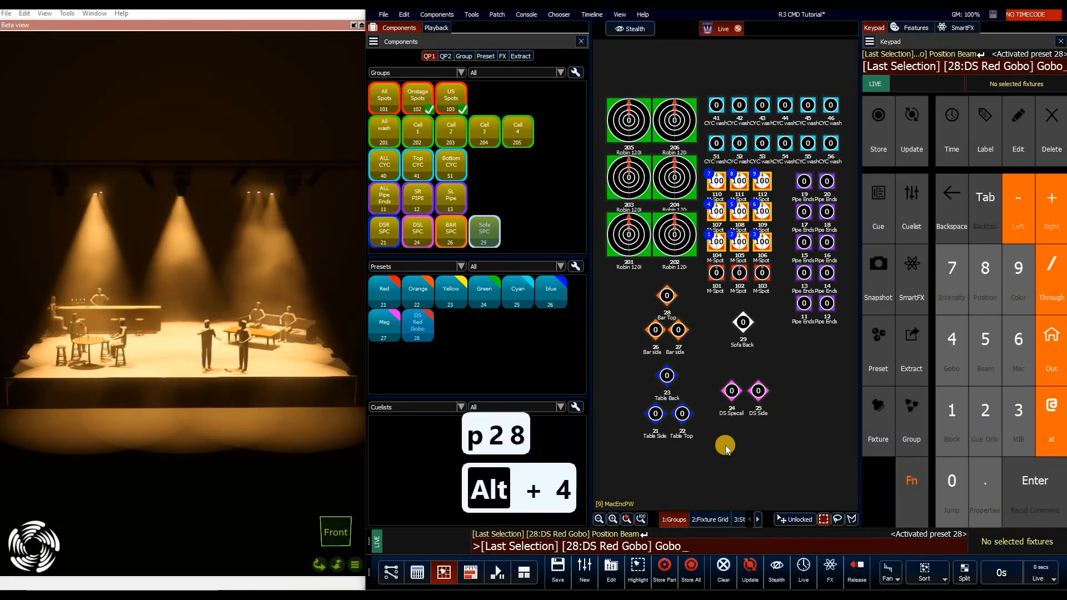
key("Return")
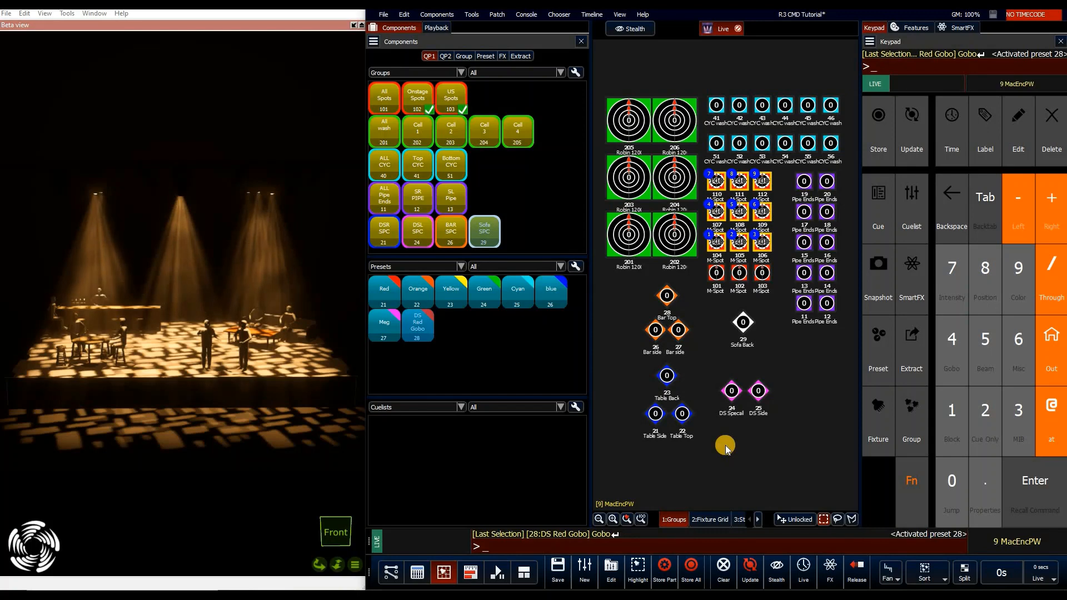
key("F7")
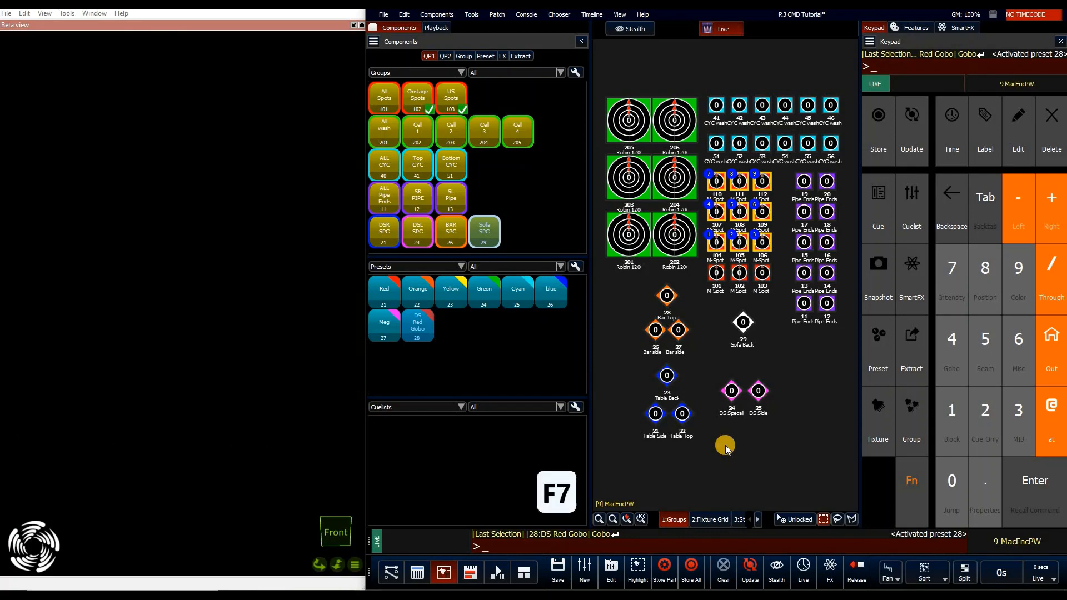
Step: Recall the last fixture selection and bring its intensity to 100
key("f")
key("f")
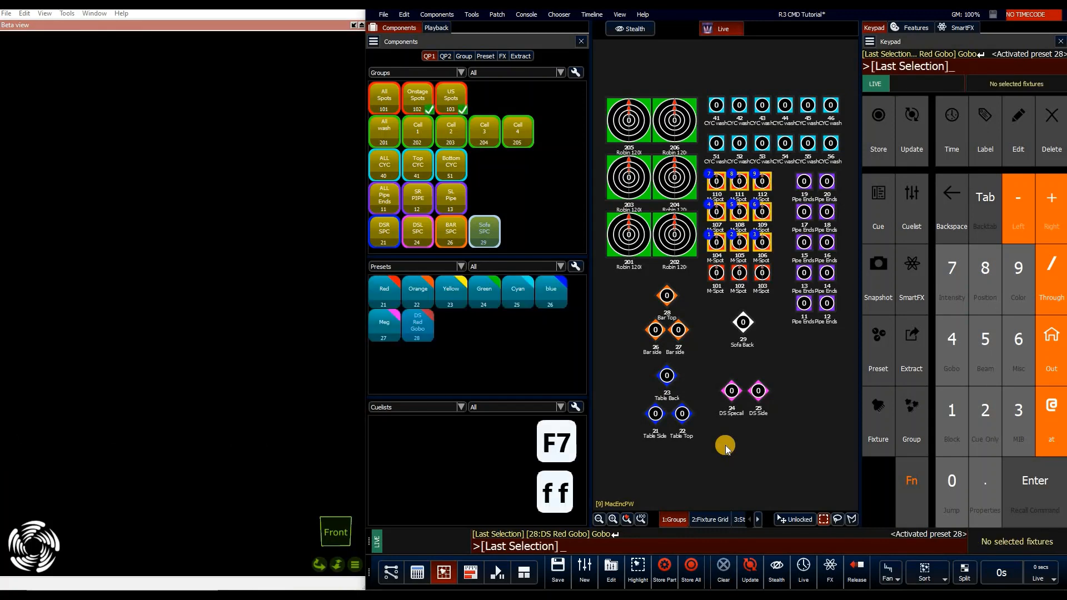
key("asterisk")
key("asterisk")
Step: Tilt the selected spots toward the downstage area and colour them cyan
left_click(914, 28)
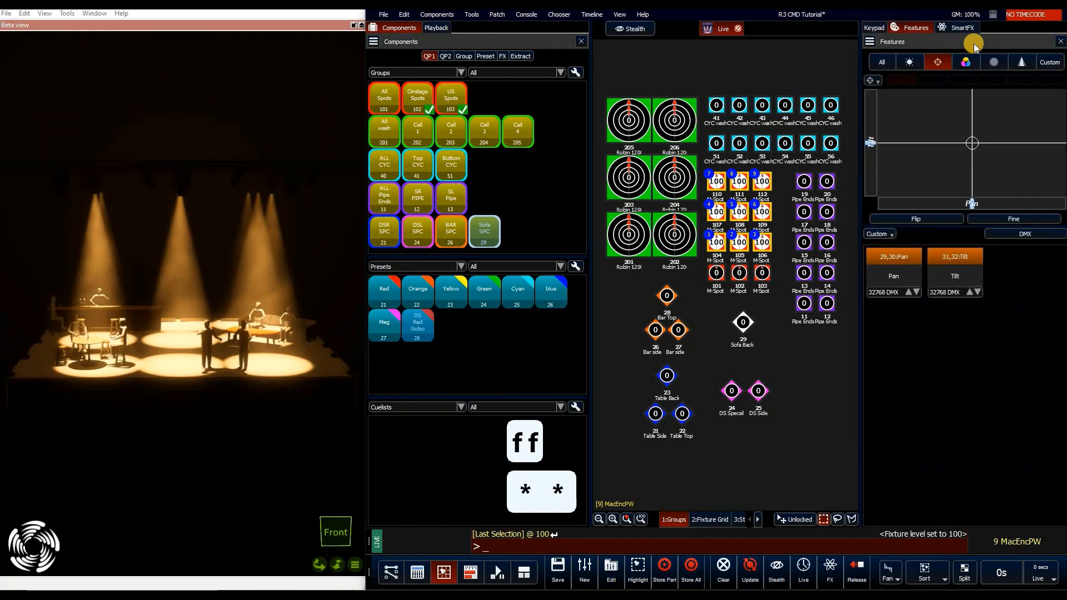
left_click_drag(969, 116, 968, 82)
left_click(937, 63)
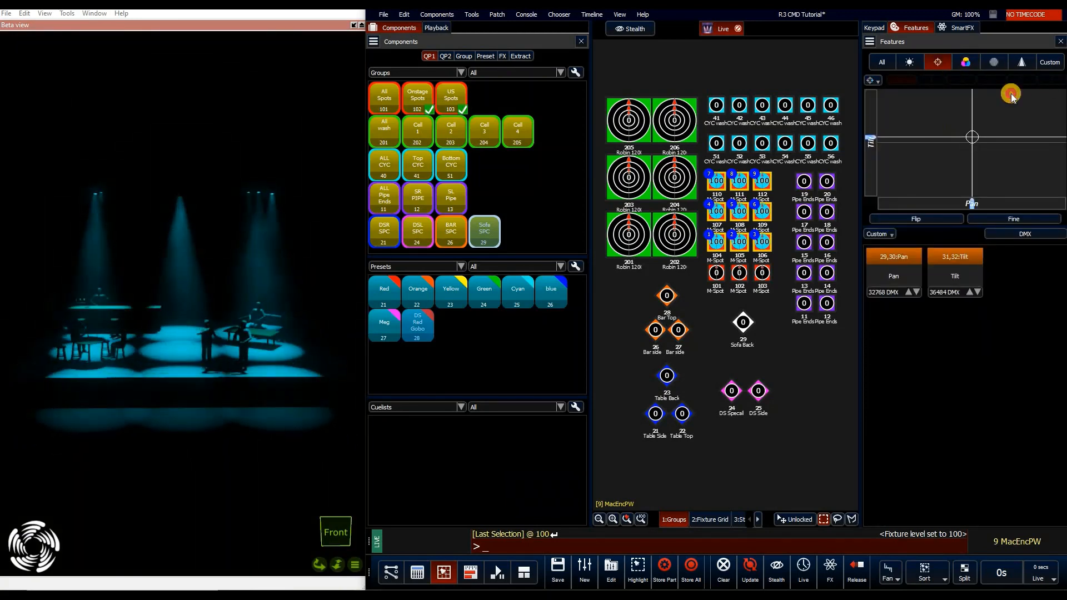
Step: Set the selected spots' zoom to 100 and apply the streaked gobo from wheel 1 with its index at 0
left_click(1022, 63)
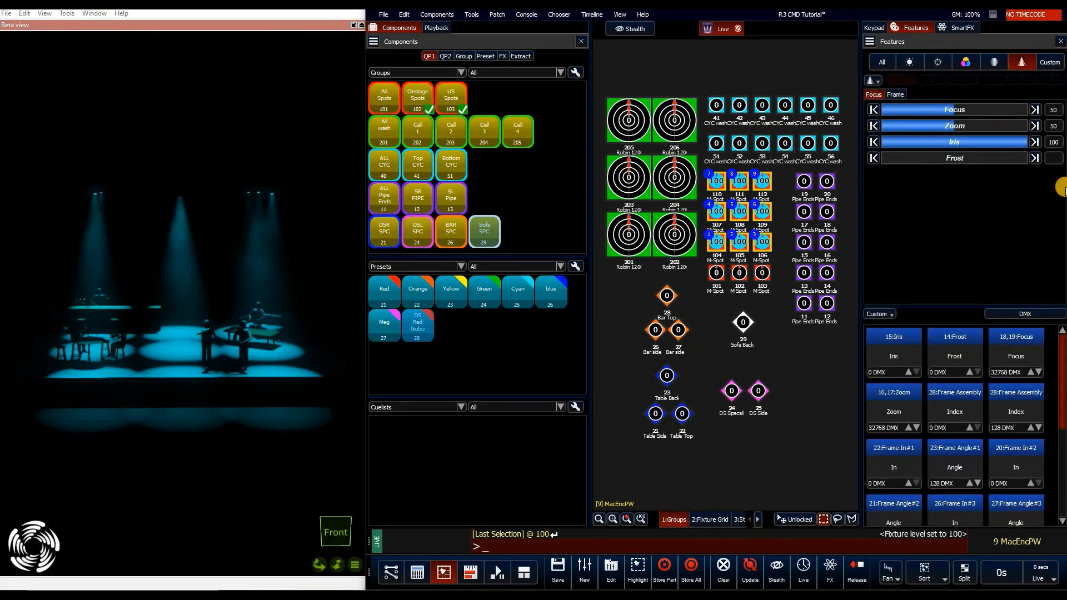
left_click(994, 62)
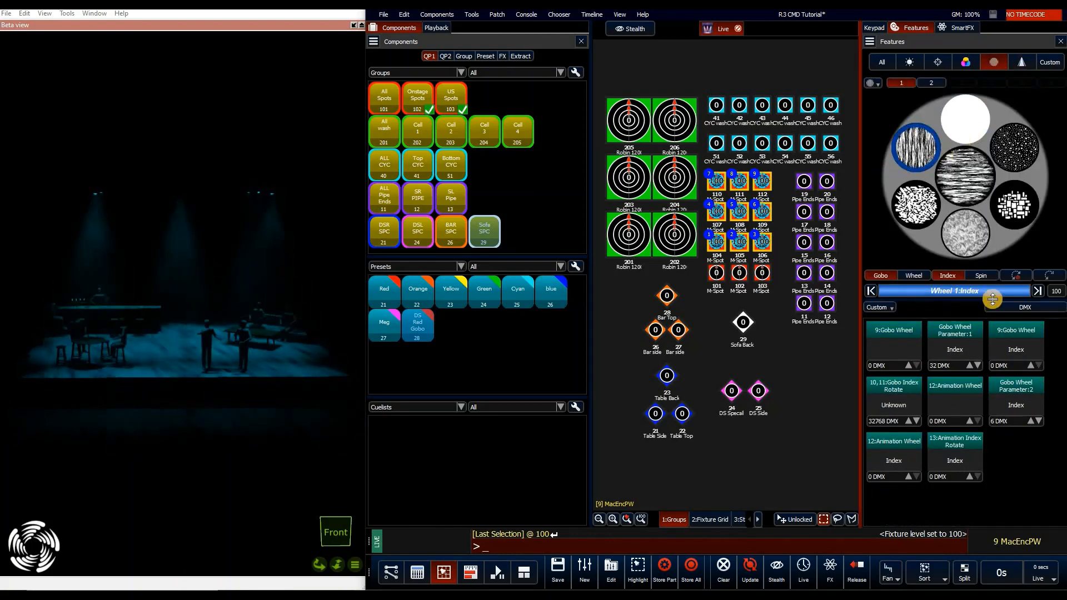
left_click_drag(951, 291, 877, 291)
Step: Adjust the selected spots' focus to about 73 to define the gobo pattern on the stage floor
left_click(1019, 64)
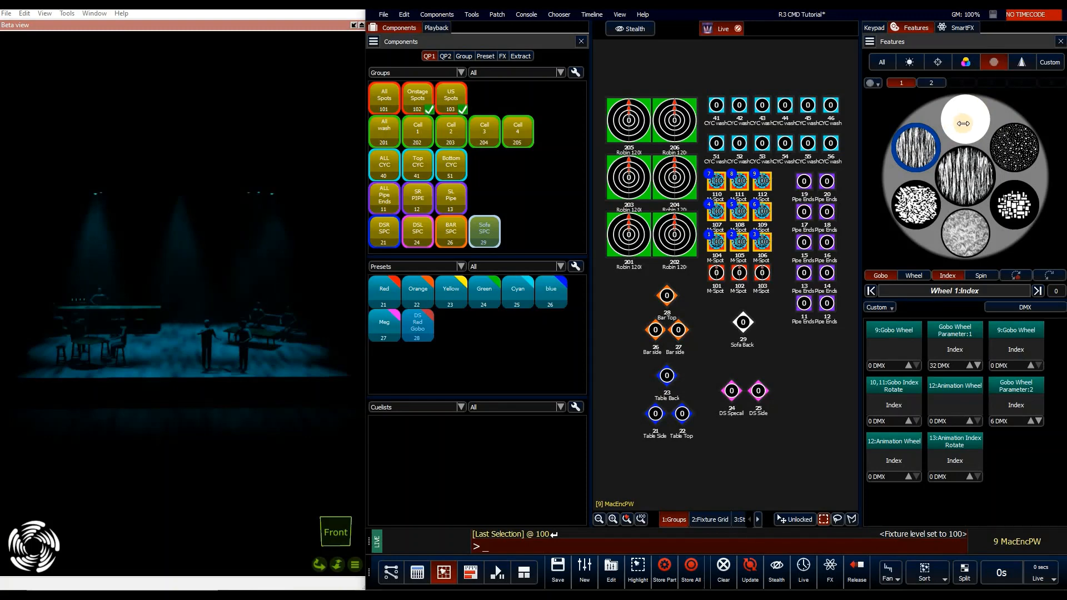
left_click(1005, 110)
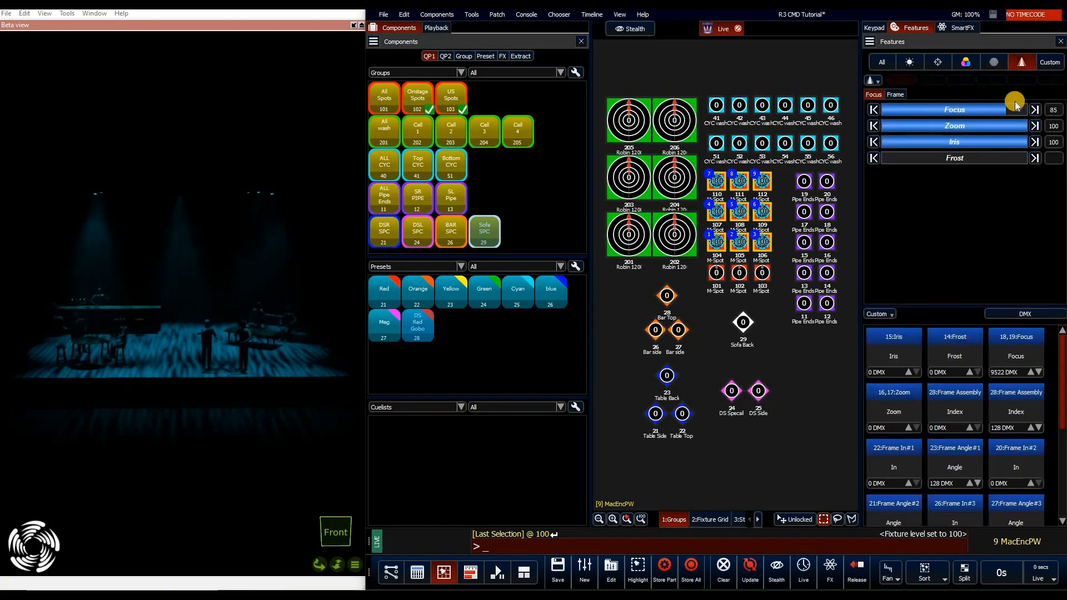
left_click_drag(984, 107, 969, 203)
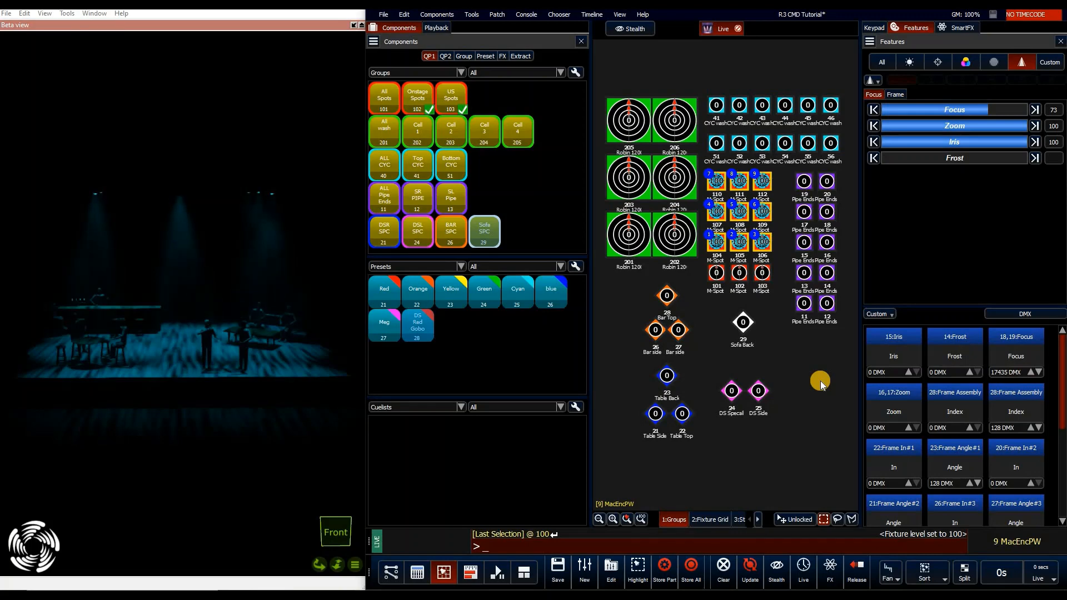
Step: Start storing a preset with only the position and beam features of the last fixture selection
type("ff")
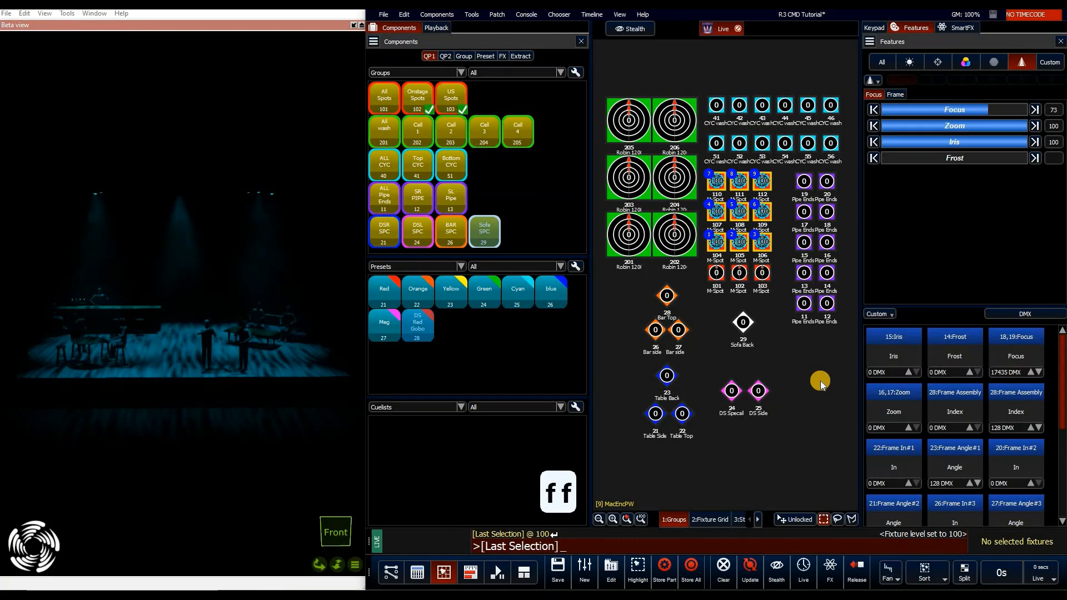
type("s")
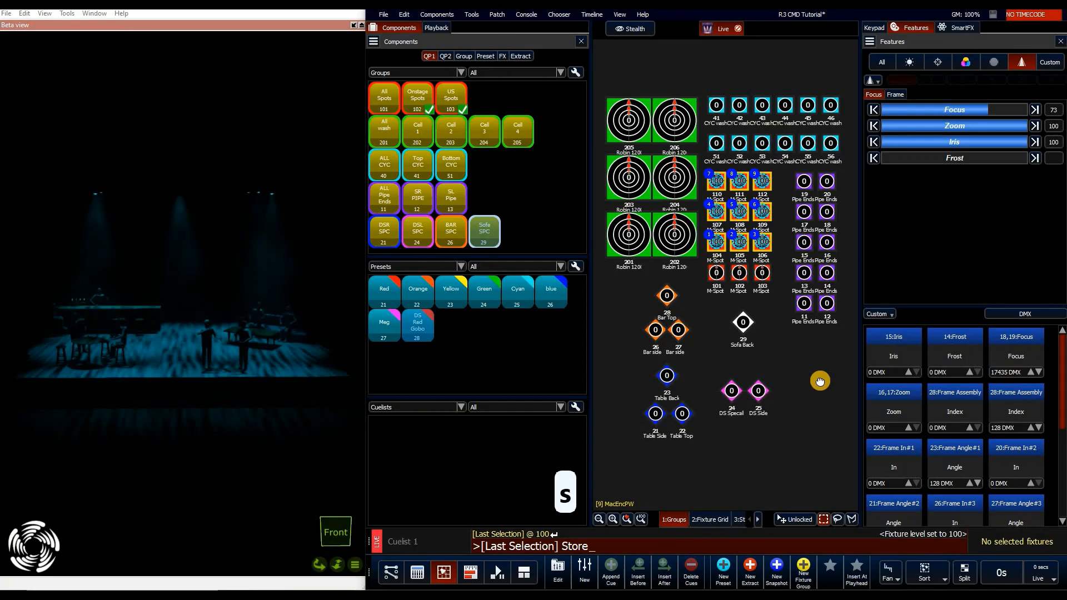
key("alt+8")
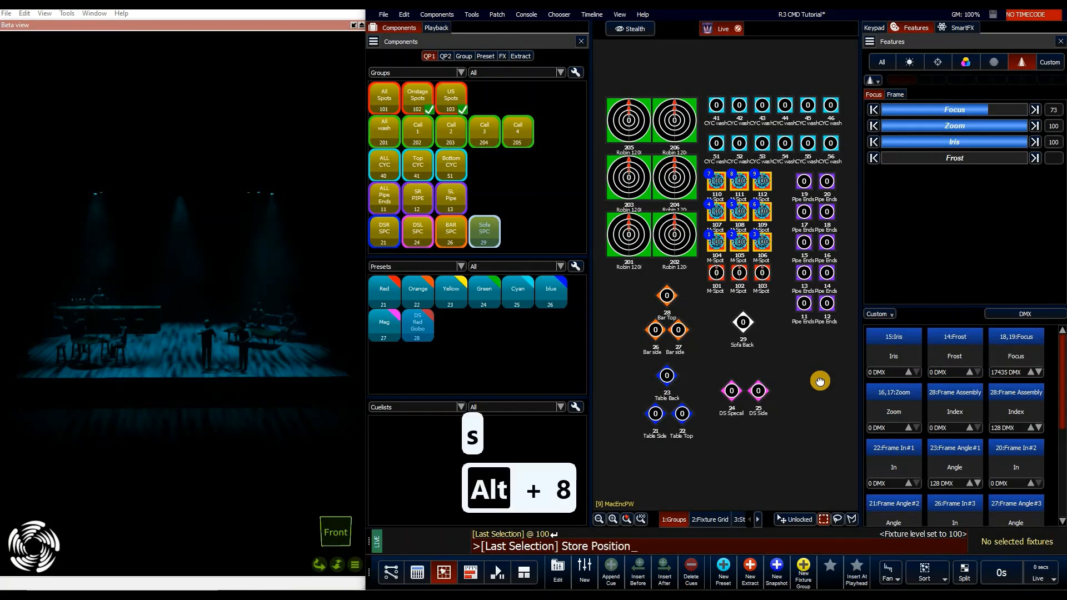
key("alt+5")
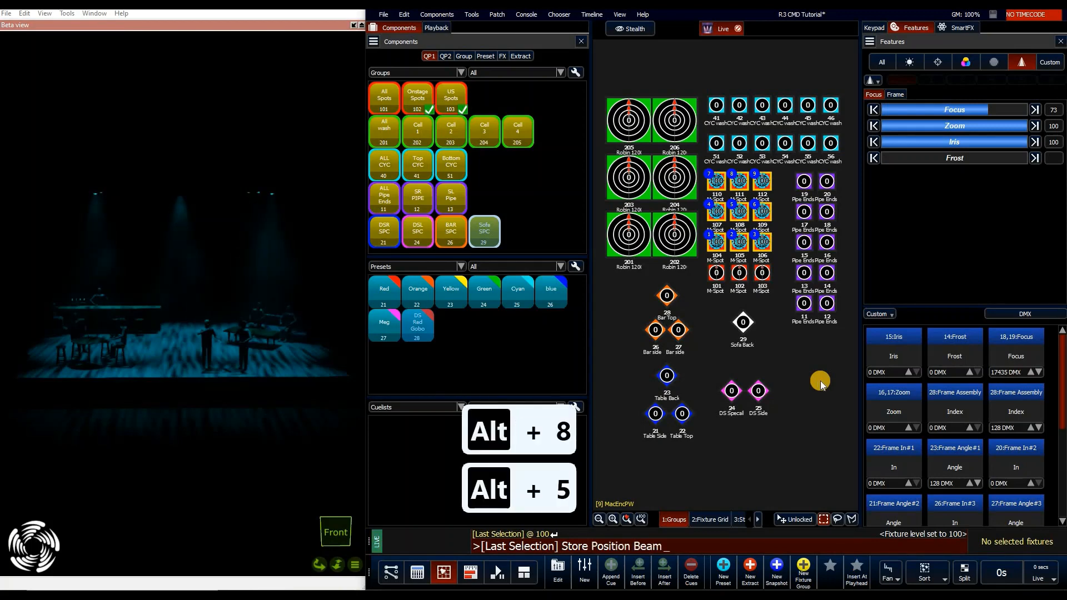
key("p")
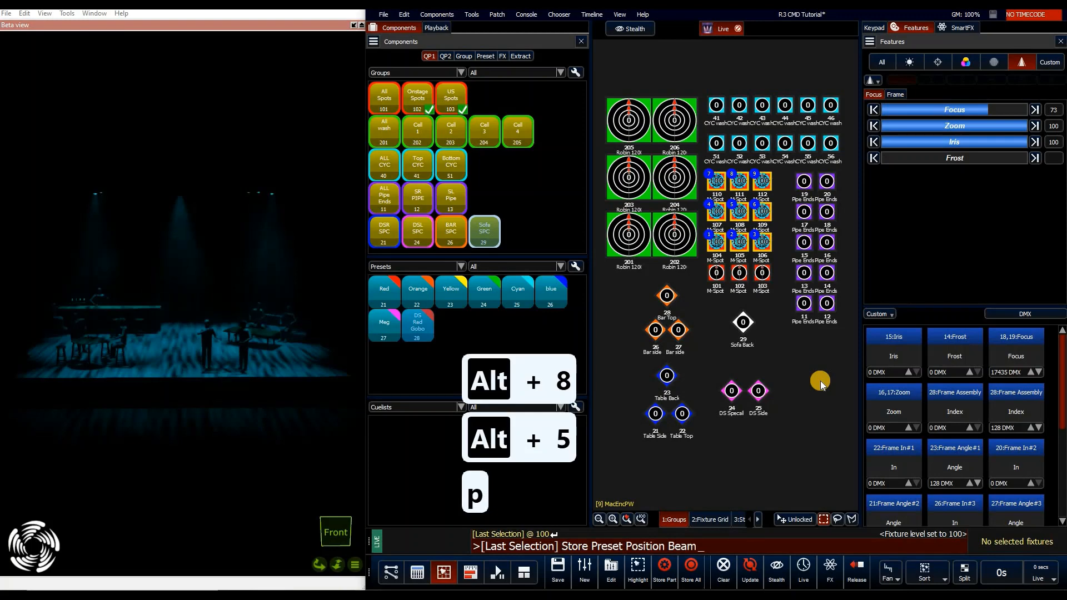
key("Return")
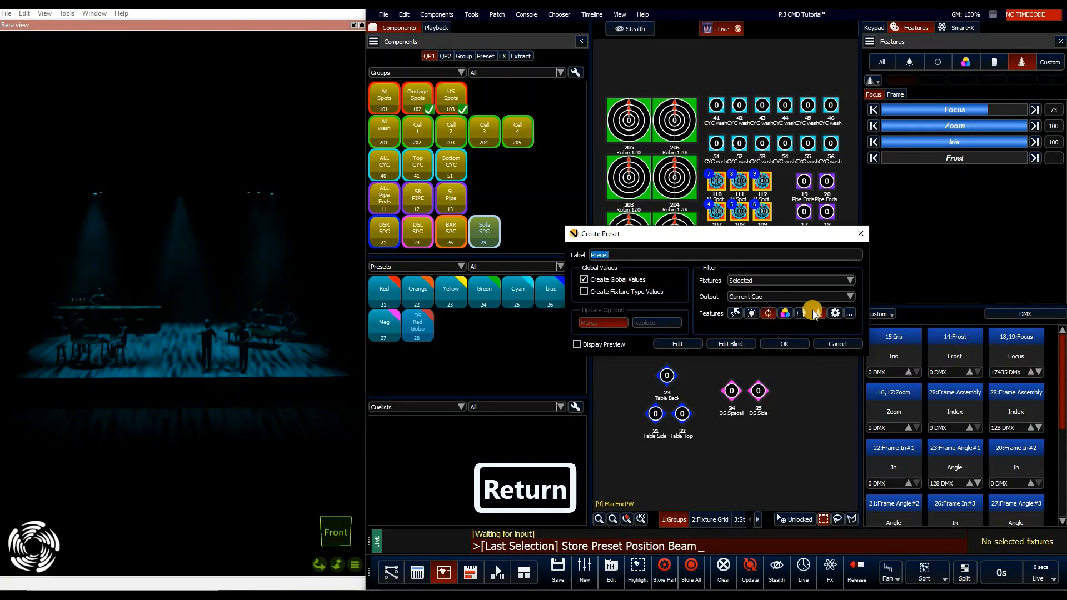
Step: Turn off global value creation, label the preset DS POS ZOOM and save it
left_click(603, 281)
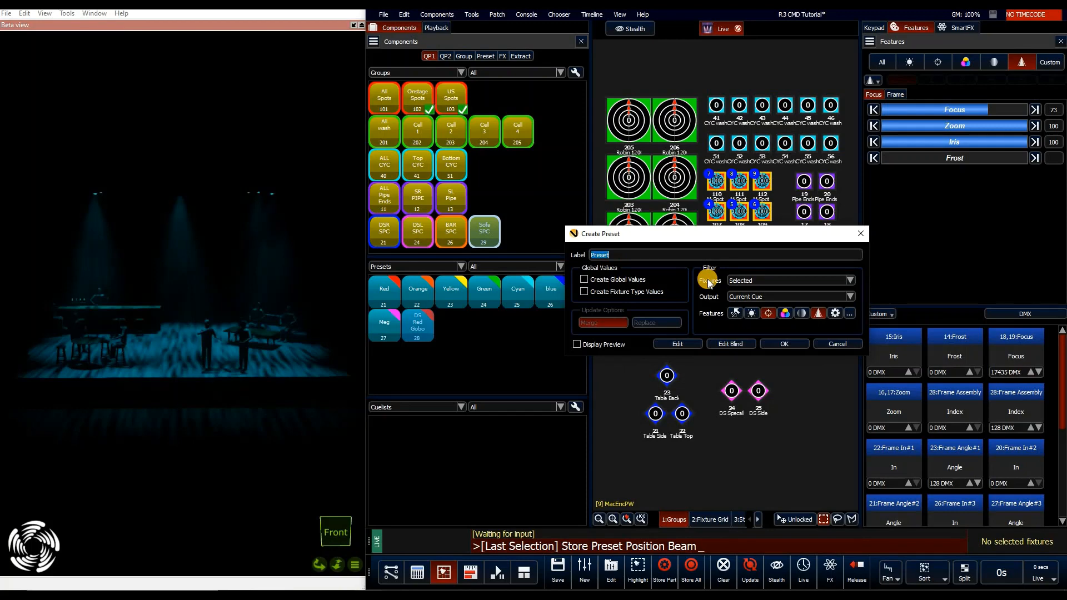
key("BackSpace")
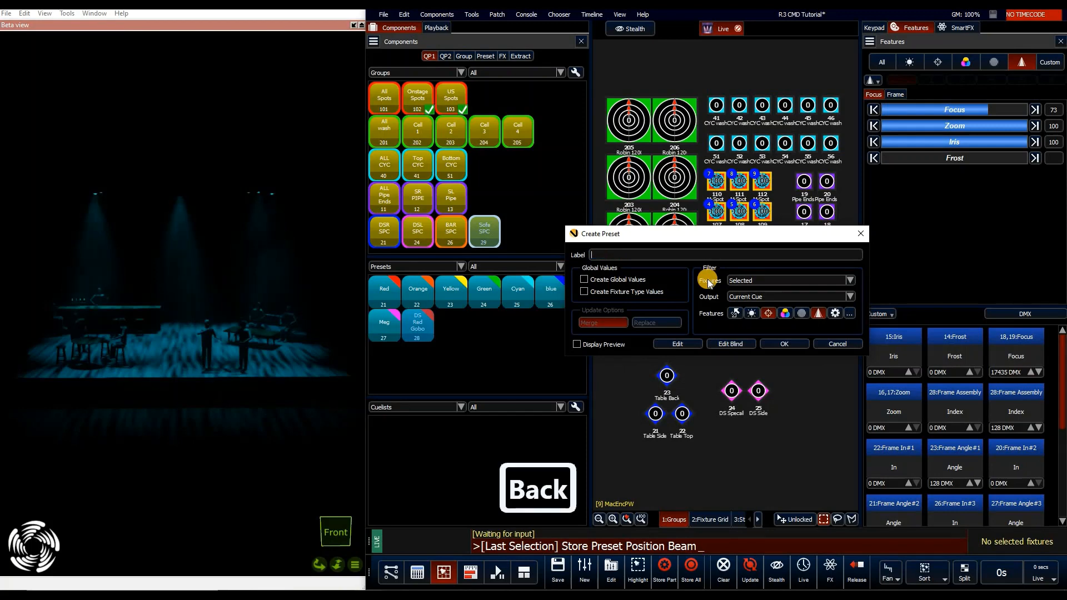
type("DS ")
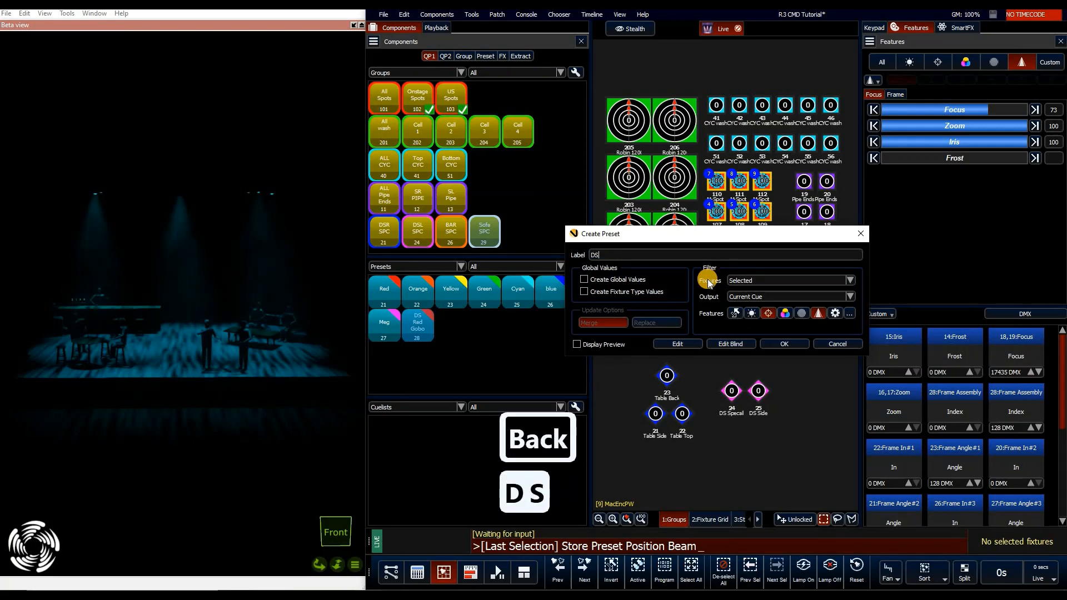
type("POS")
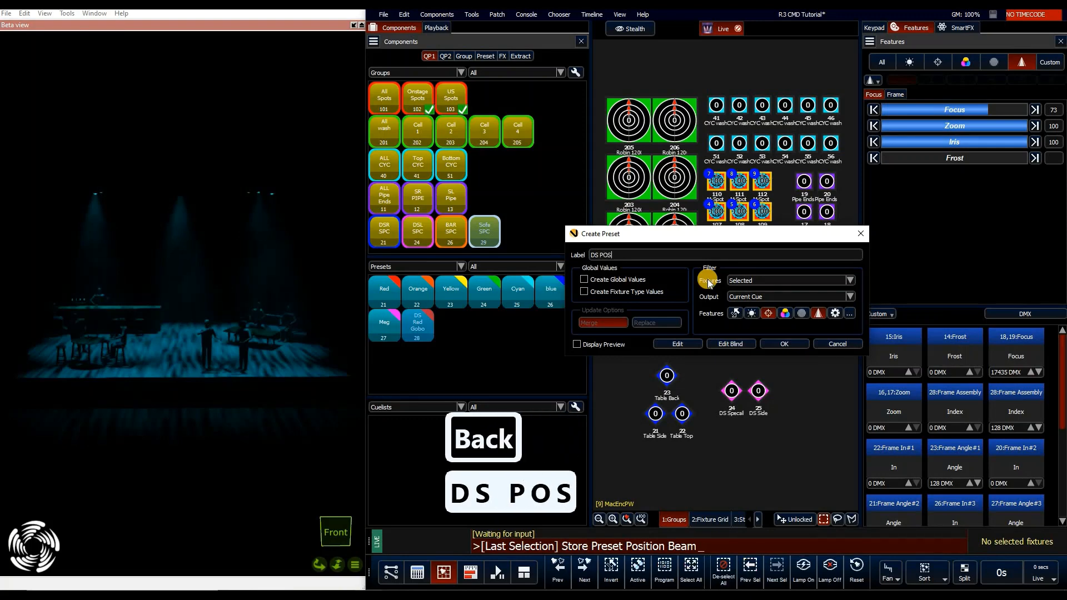
type(" ZOOM")
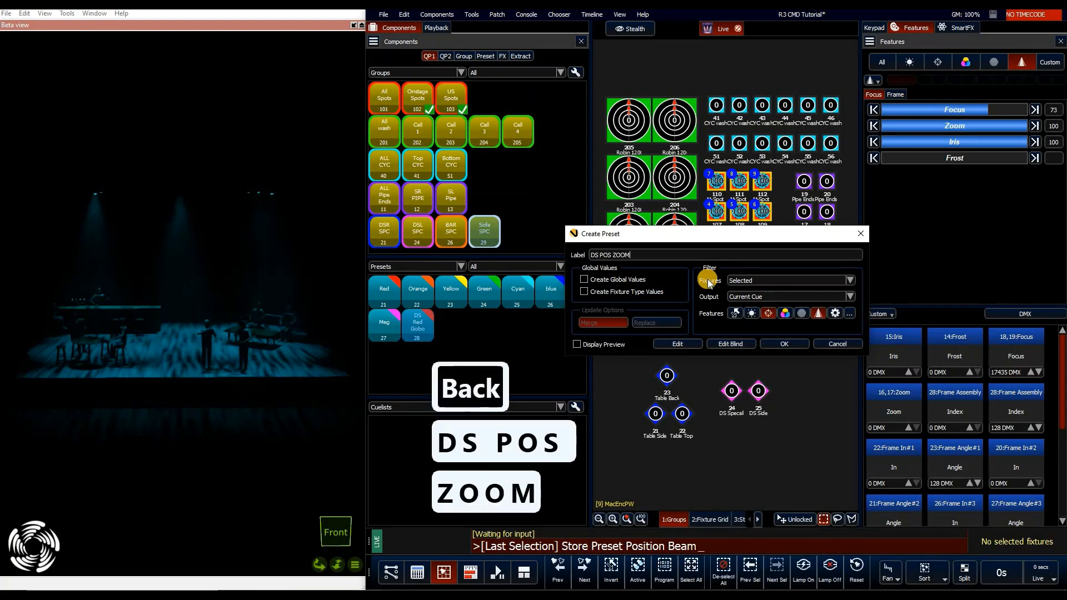
key("Return")
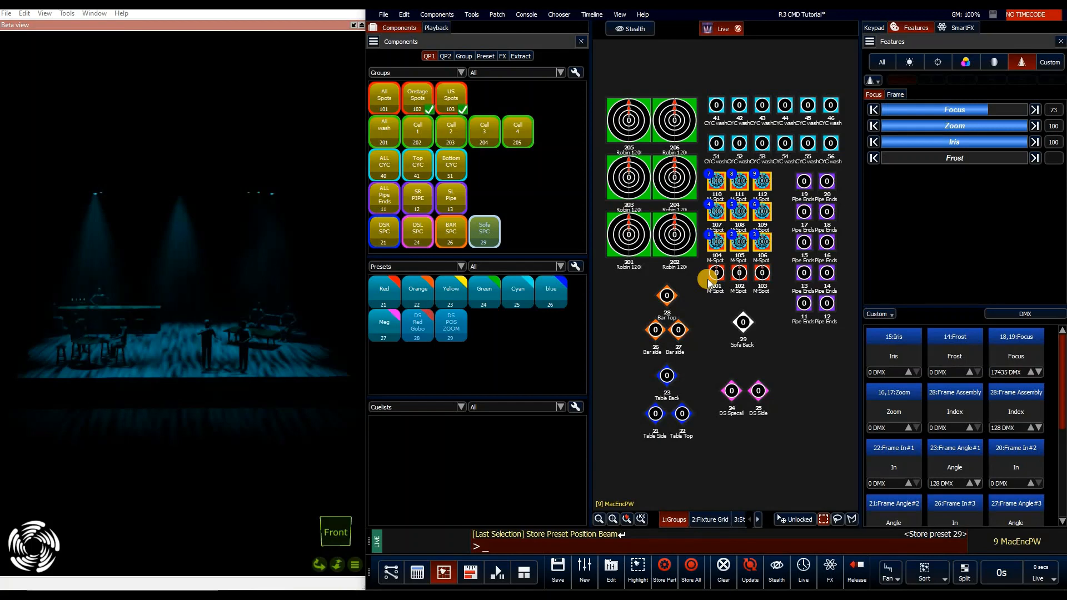
Step: Clear the fixture selection and set group 40, all the cyc washes, to an intensity of 30
left_click(789, 343)
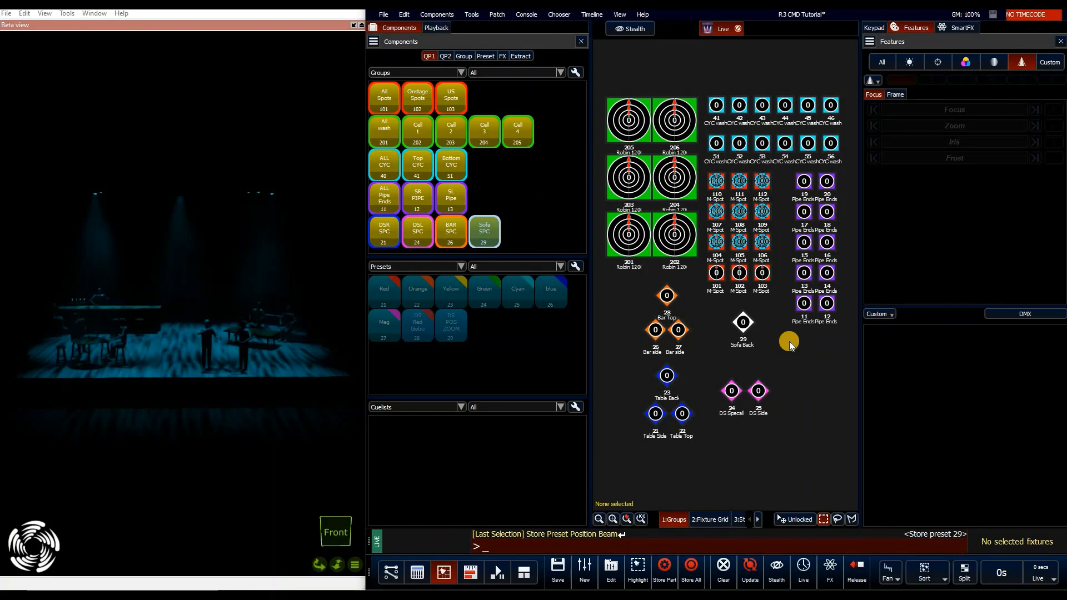
type("g40**")
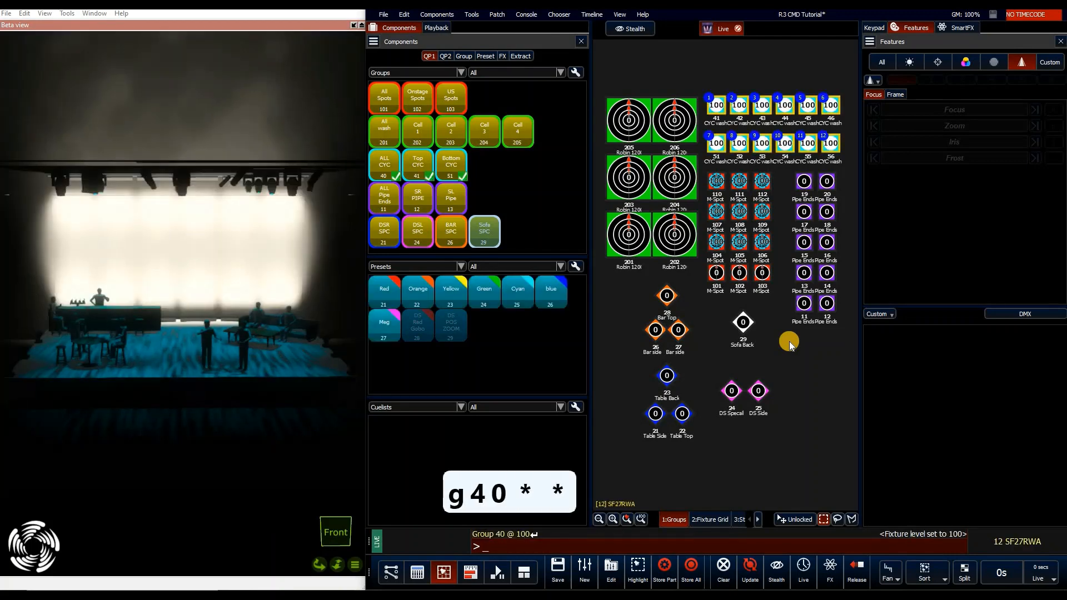
type("*3")
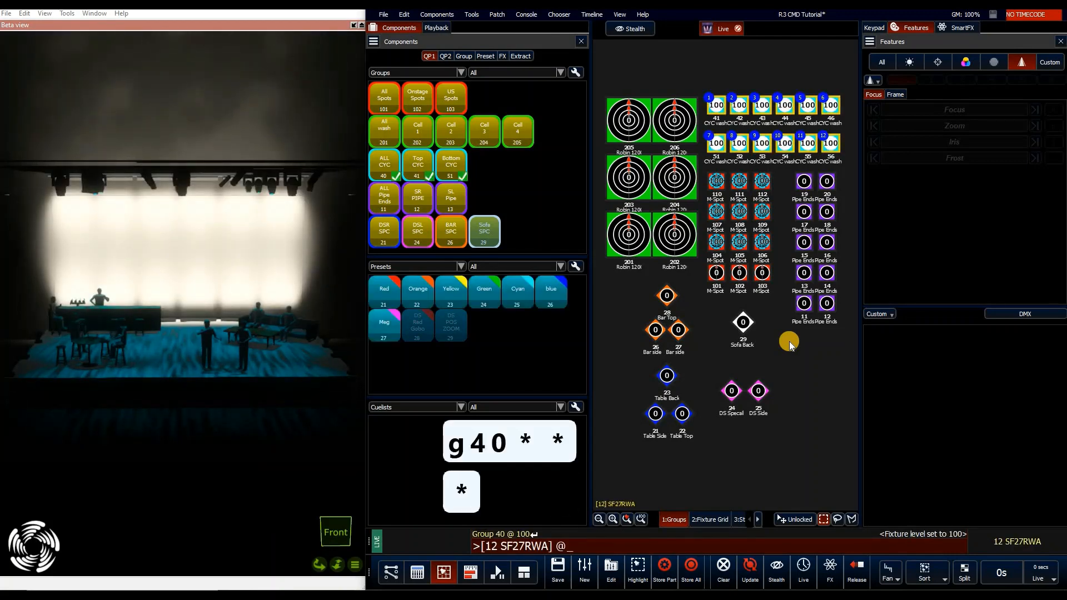
key("Return")
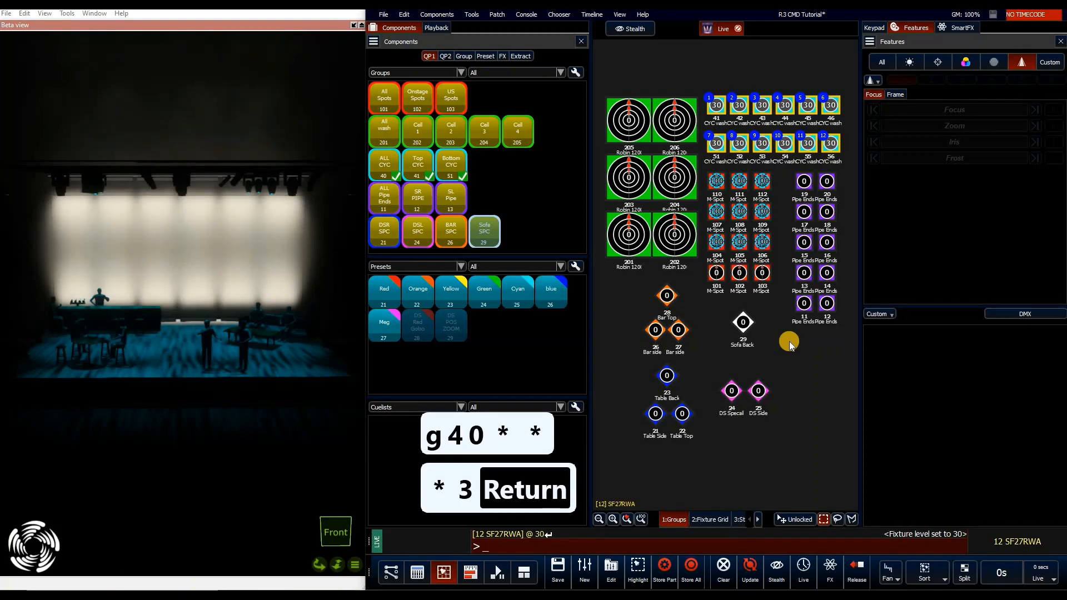
Step: Apply preset 26, blue, to the last selection of cyc washes
key("f")
key("f")
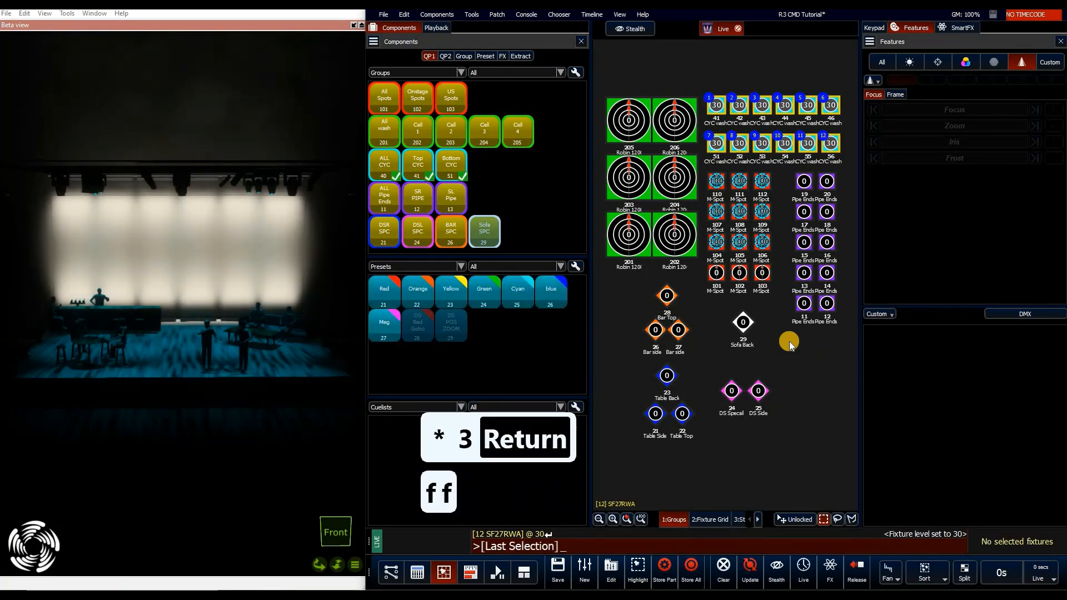
key("p")
key("2")
key("6")
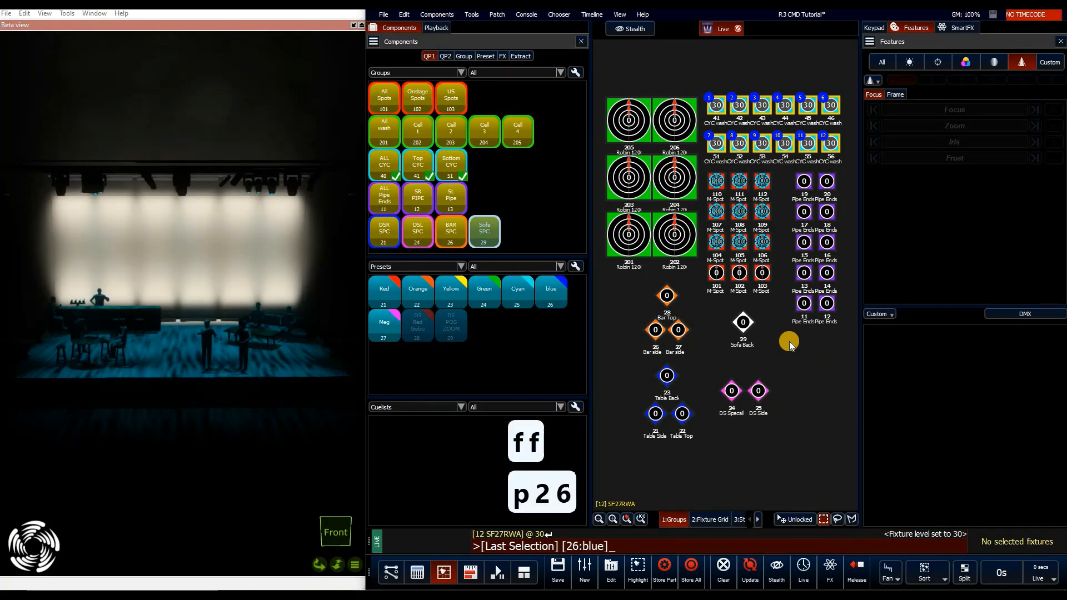
key("Return")
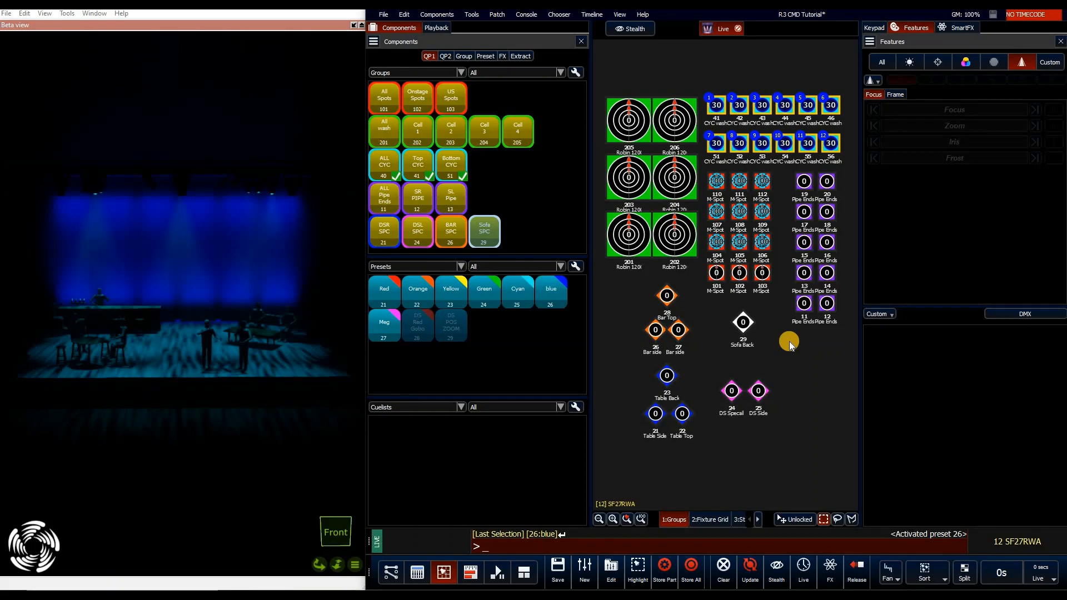
Step: Apply preset 25, Cyan, to group 41, the top cyc washes
key("g")
type("41")
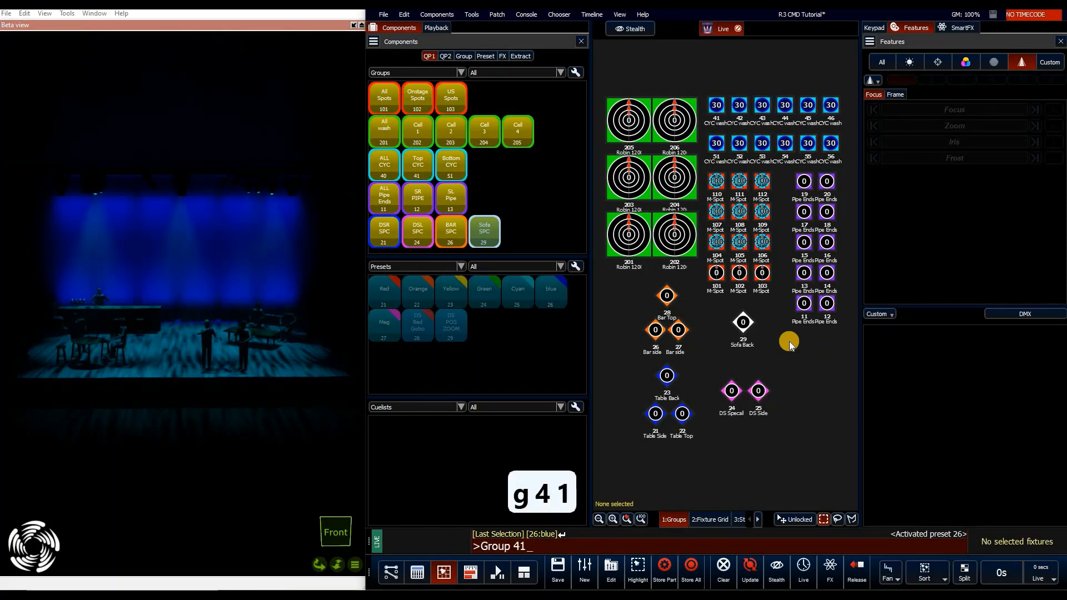
type("p")
type("25")
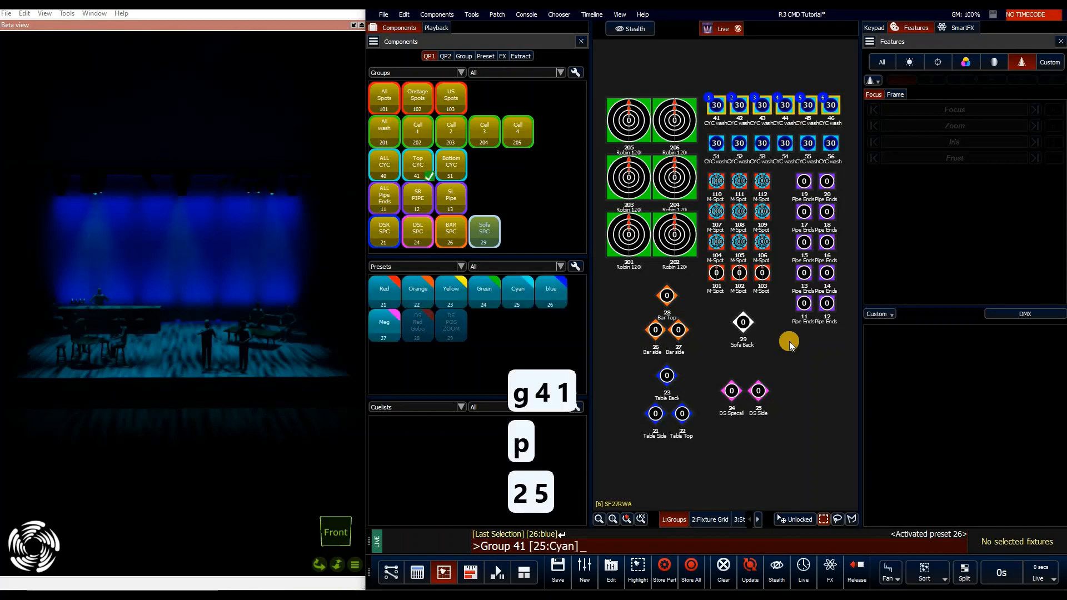
key("Return")
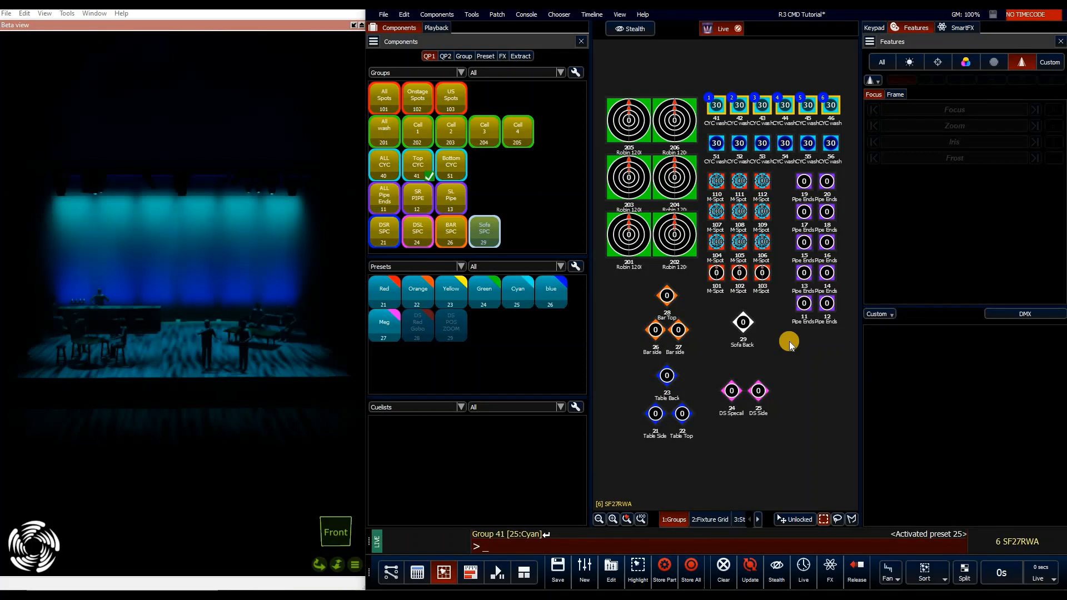
Step: Issue the command to store the look to cuelist 10, cue 0.5
key("s")
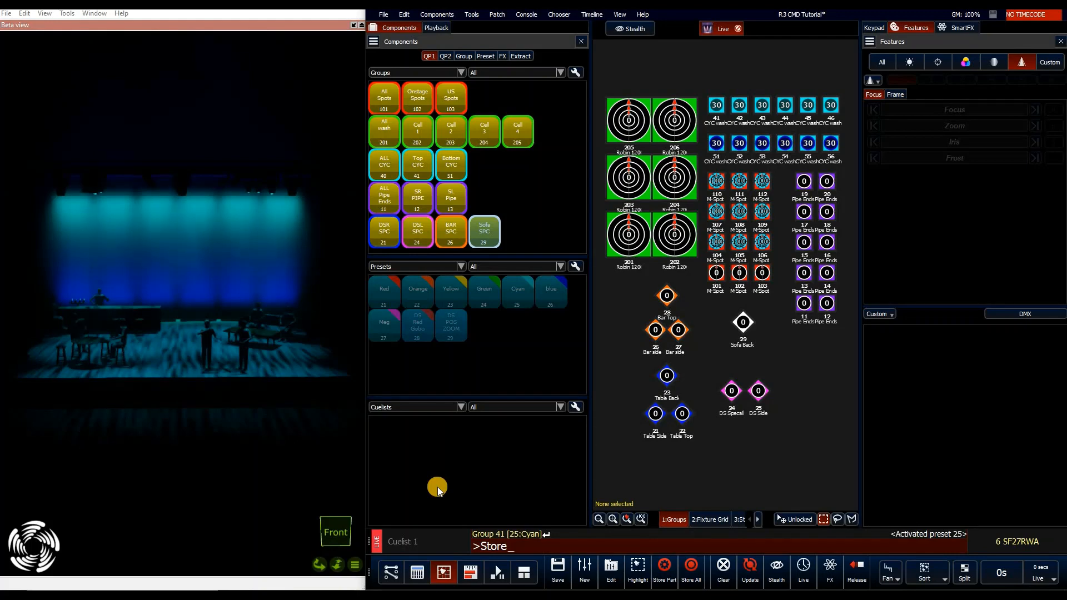
key("w")
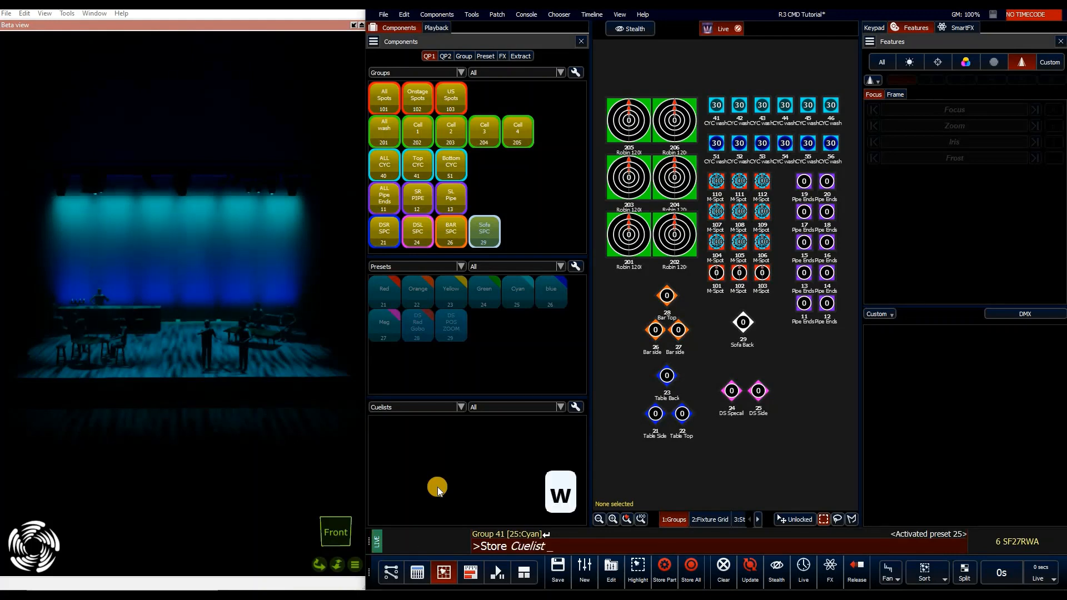
type("10")
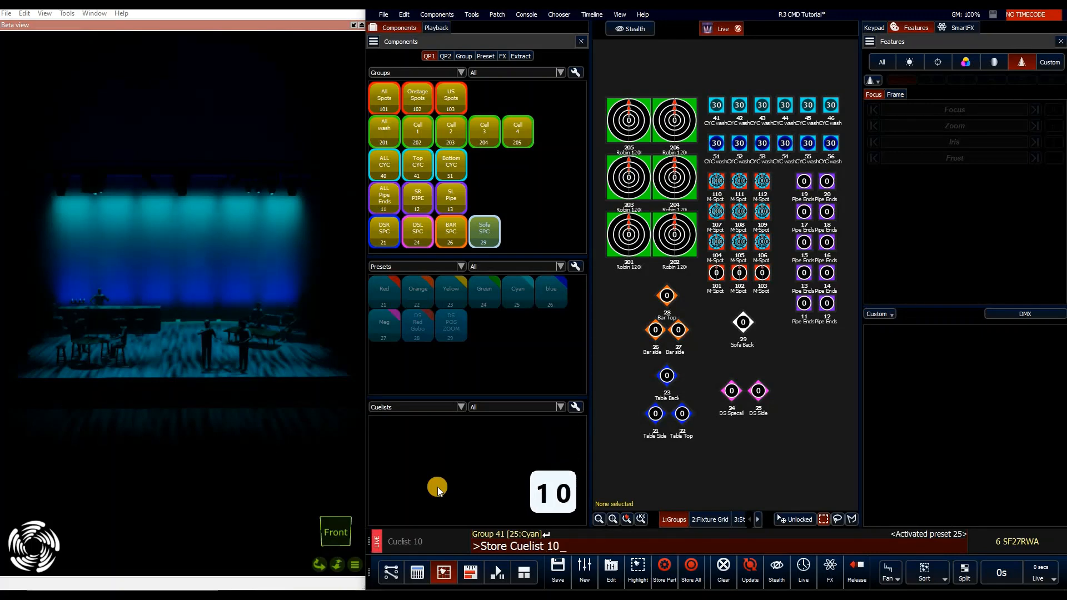
type("q")
type("0.5")
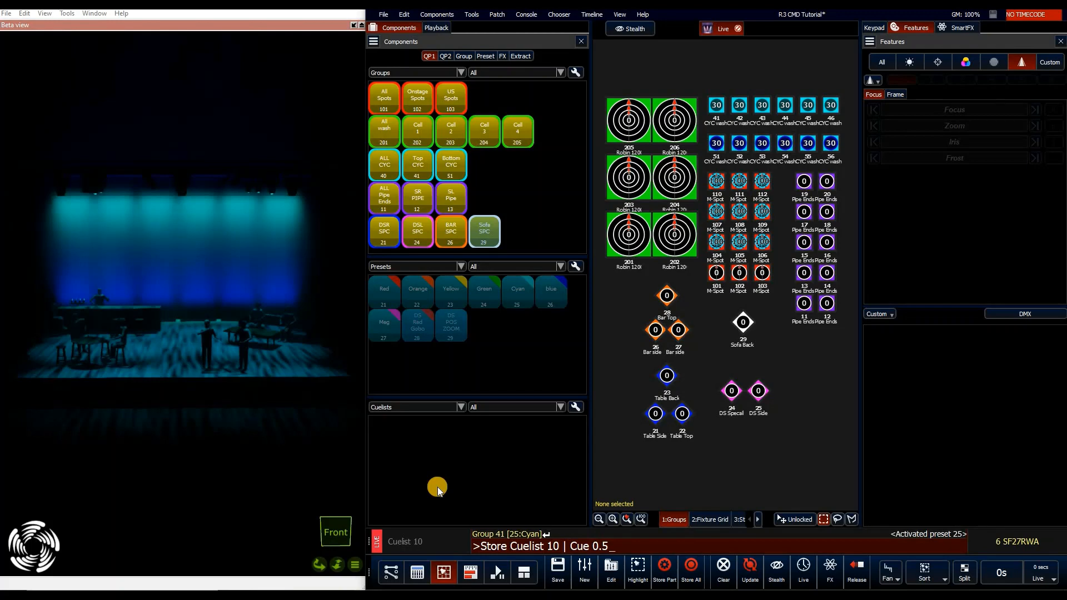
key("Return")
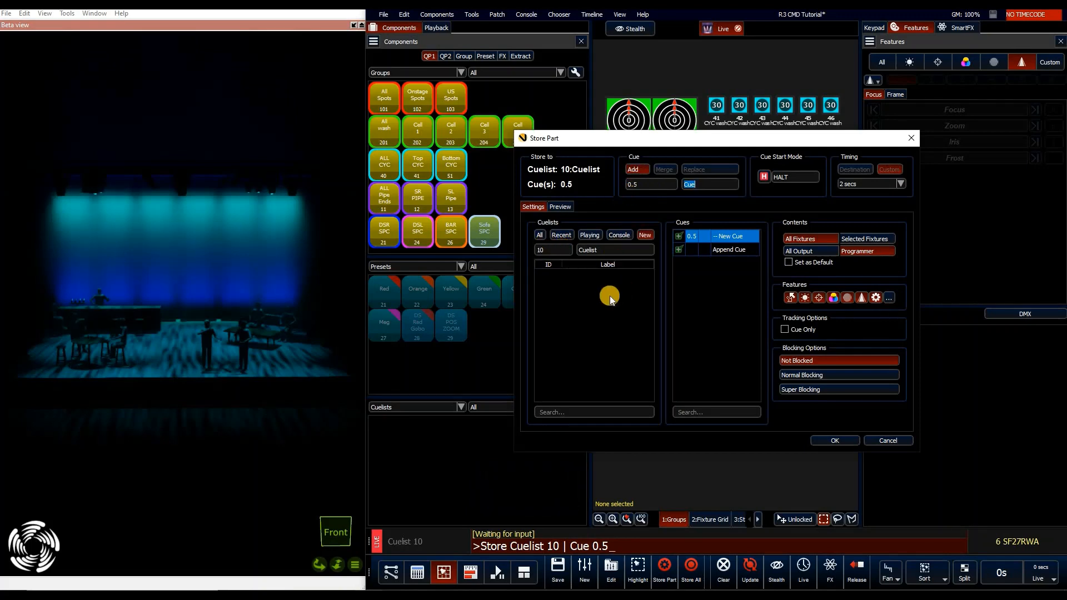
Step: Name the new cuelist Main Q list
key("Tab")
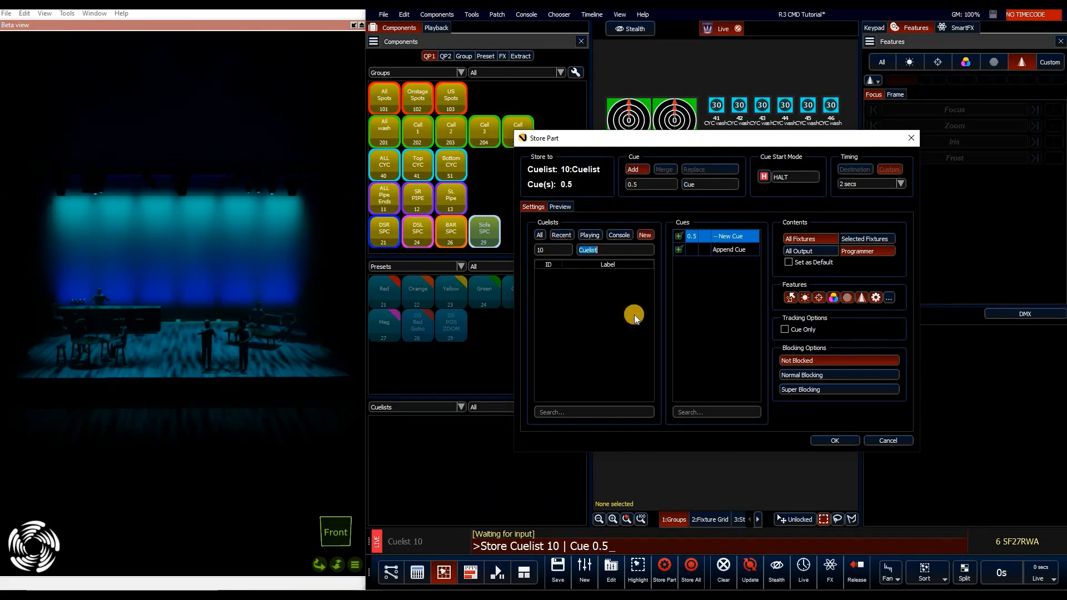
key("BackSpace")
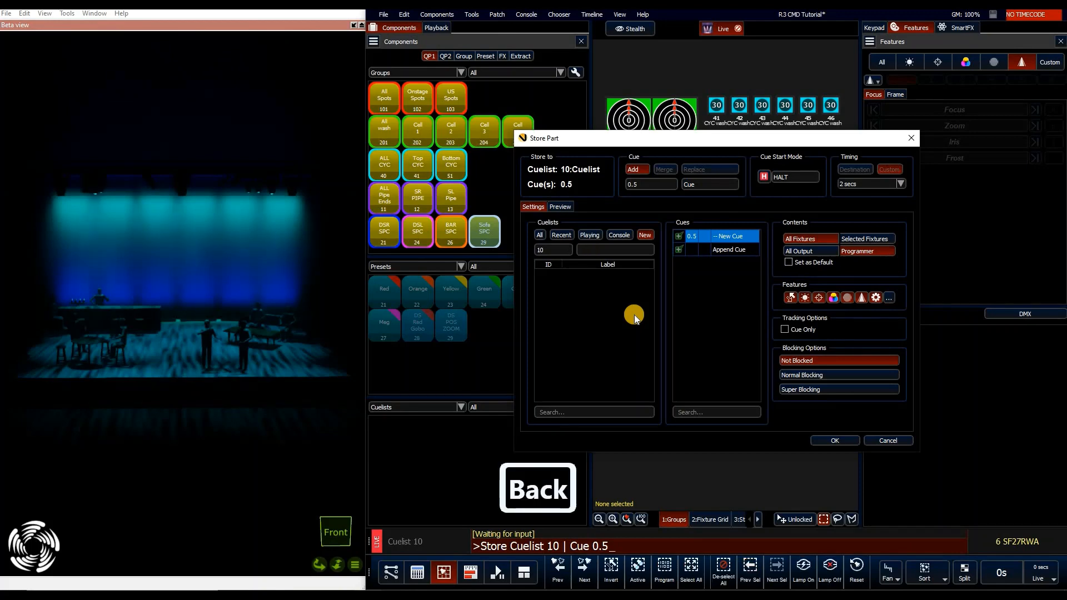
type("Main Q list")
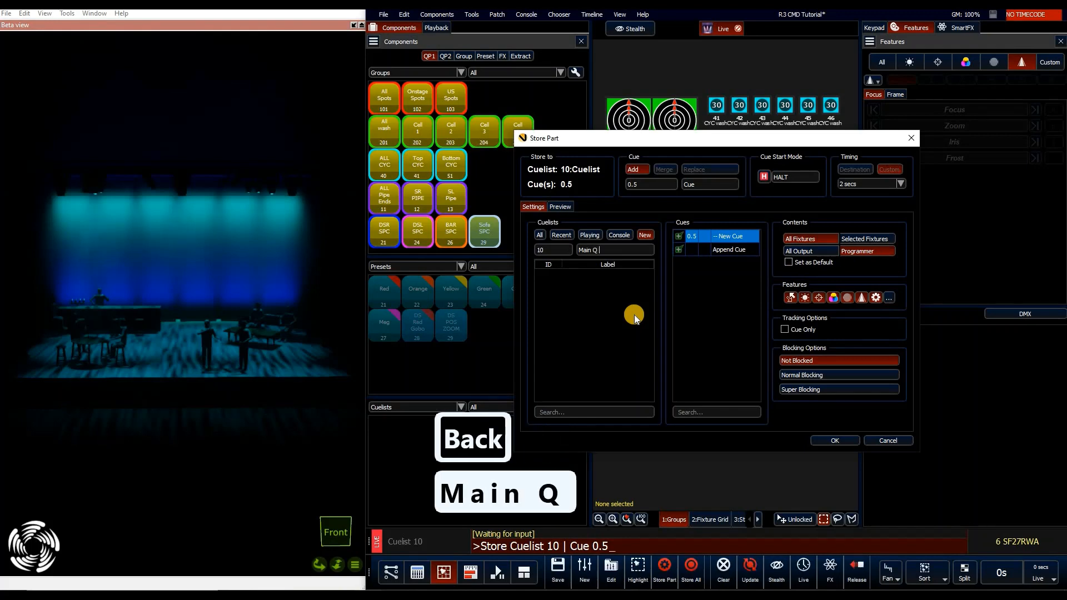
Step: Label cue 0.5 Preset, give it a 3-second time and store it
left_click(713, 189)
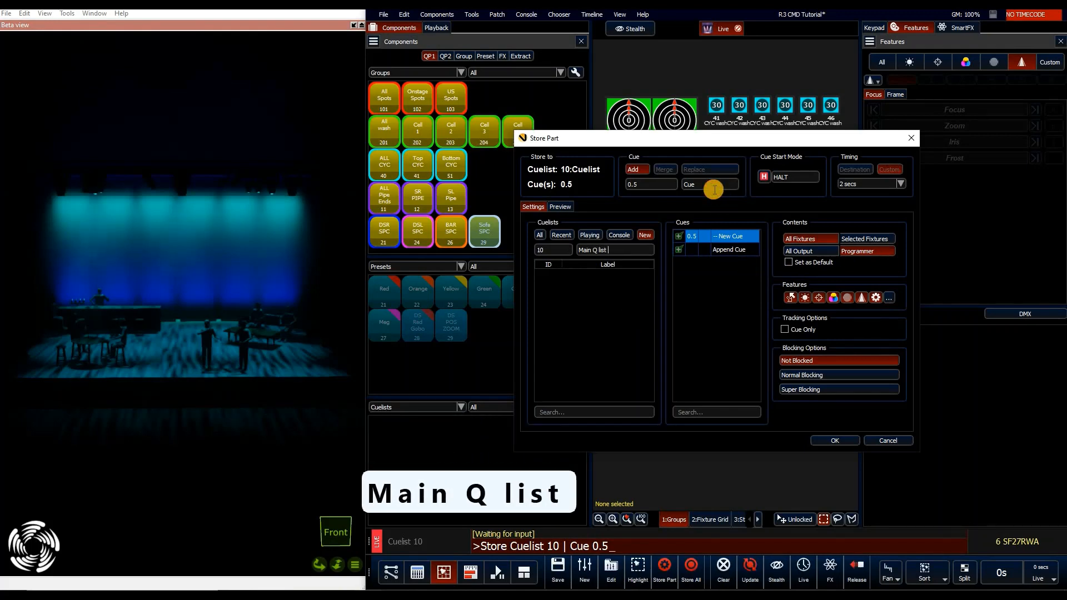
key("BackSpace")
type("Prest")
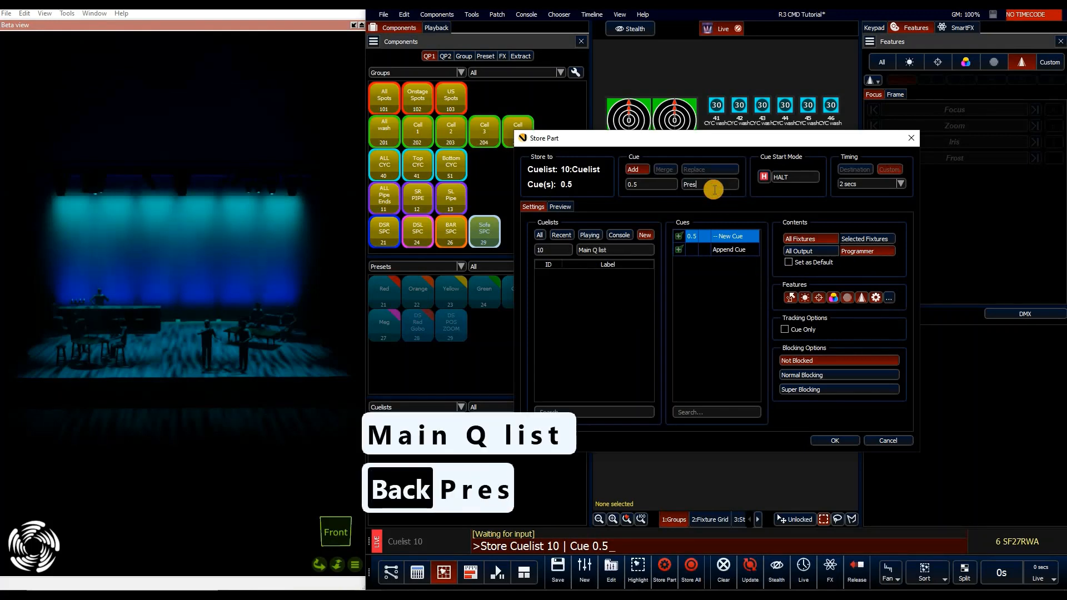
key("BackSpace")
key("BackSpace")
key("BackSpace")
key("BackSpace")
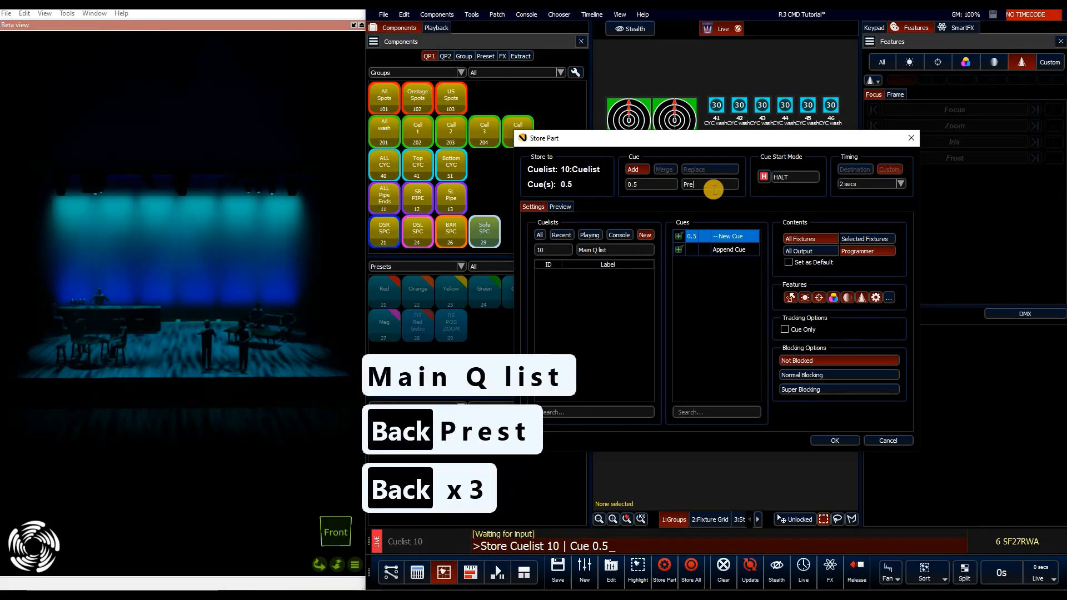
type("reset")
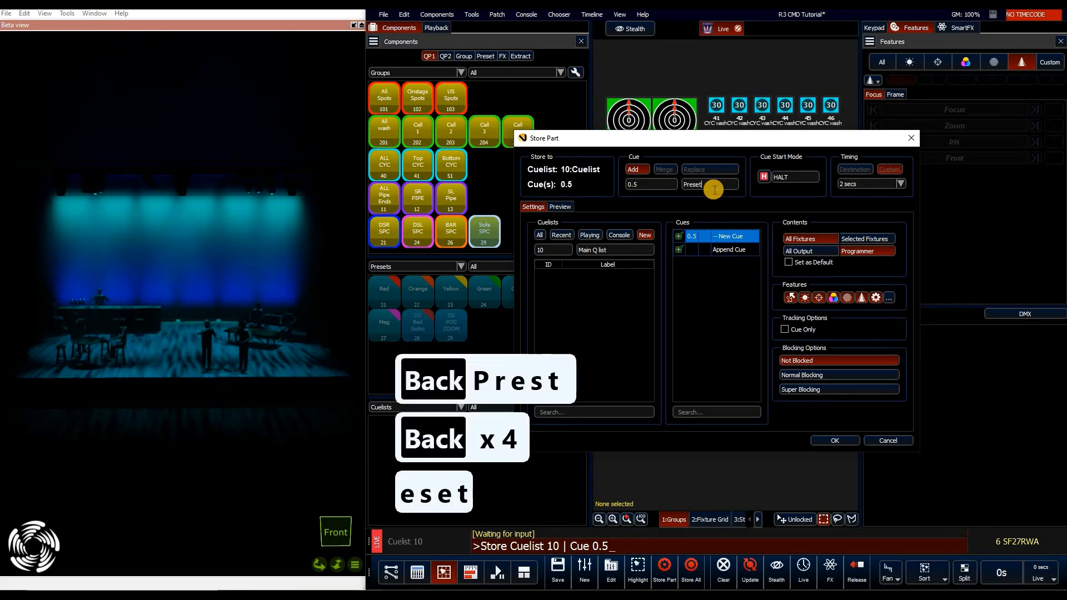
left_click(862, 184)
type("3")
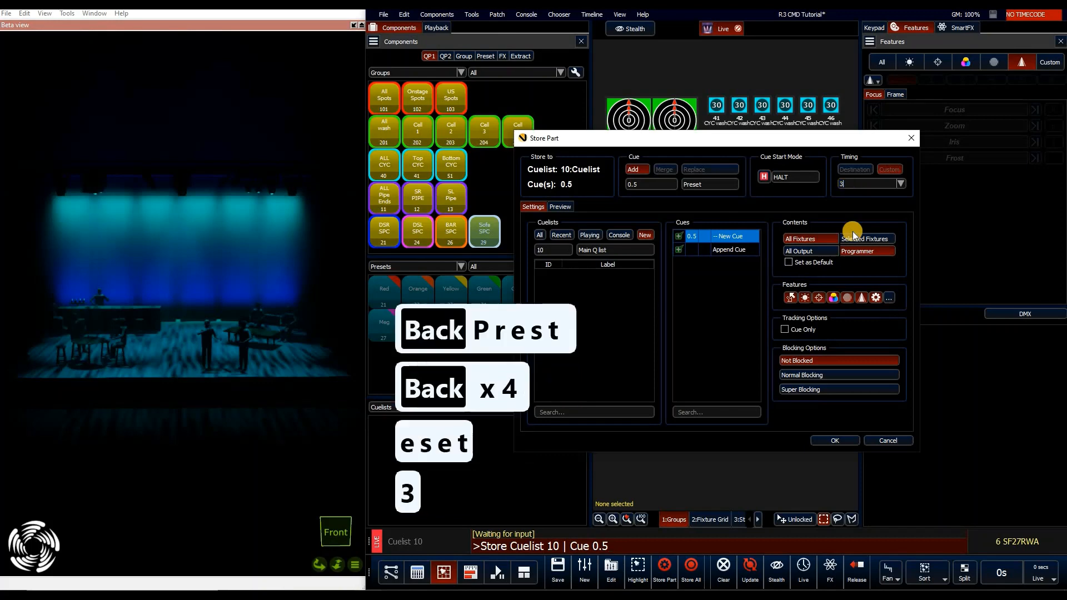
left_click(839, 440)
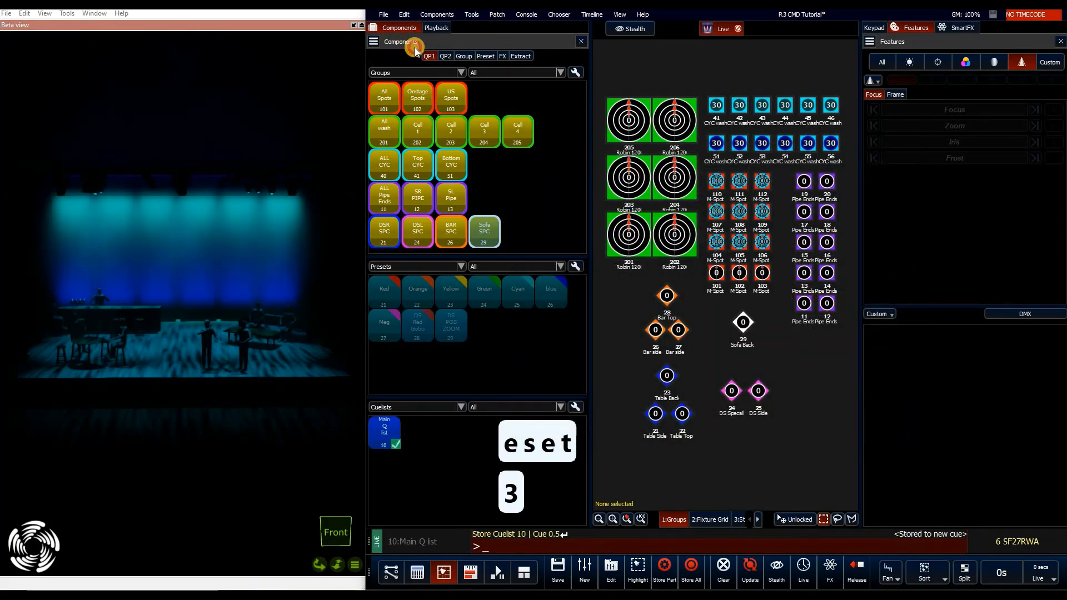
Step: Dock the Components window with the Keypad and Features windows and play the Preset cue of Main Q list
left_click_drag(401, 41, 919, 162)
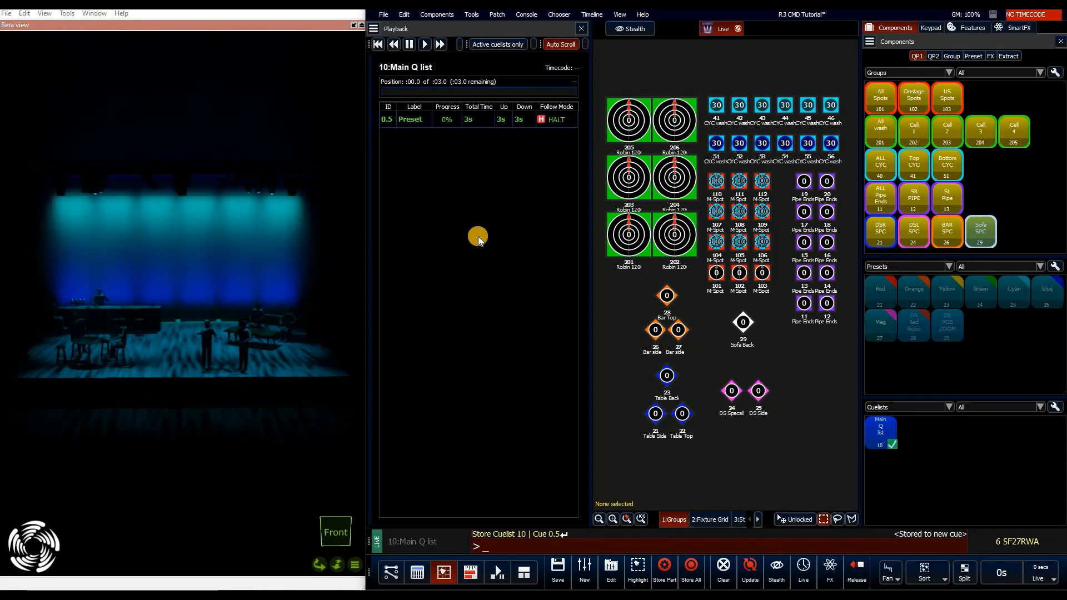
key("space")
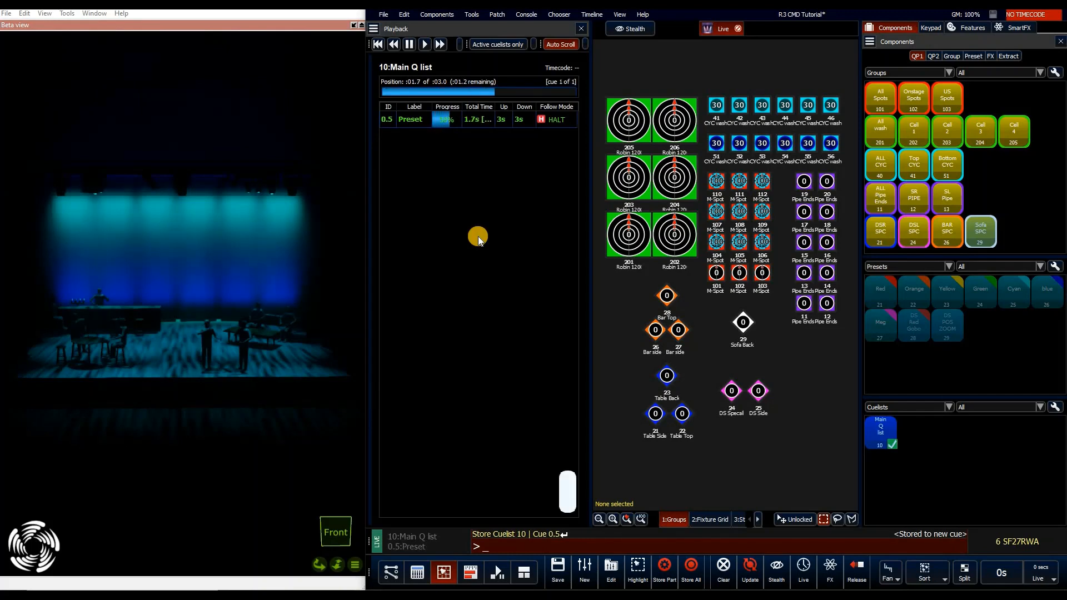
Step: Clear the Live values and take the intensity of all active fixtures to out
key("F7")
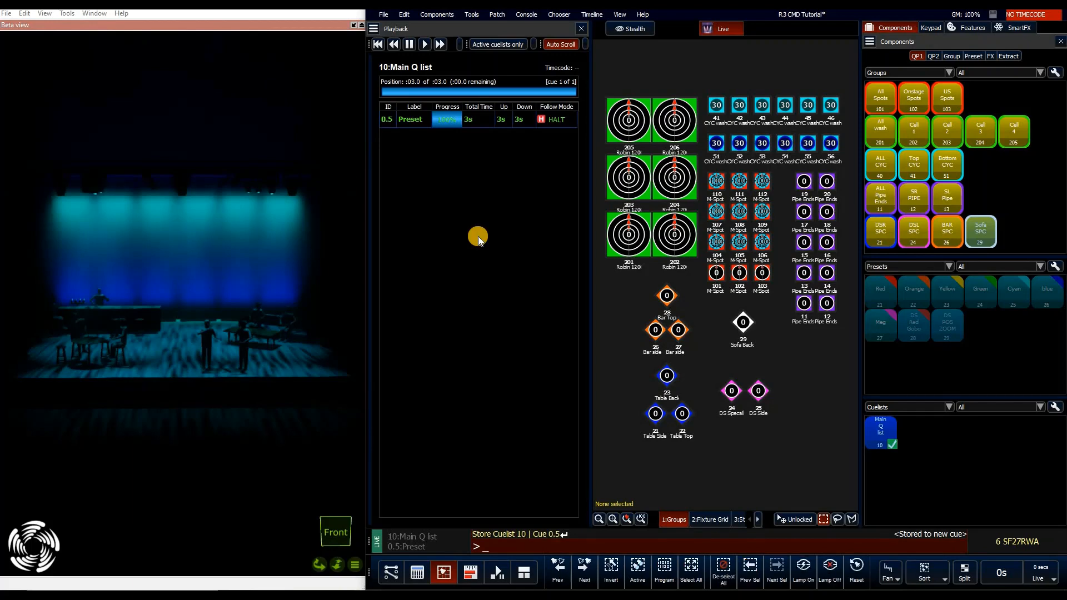
left_click(634, 566)
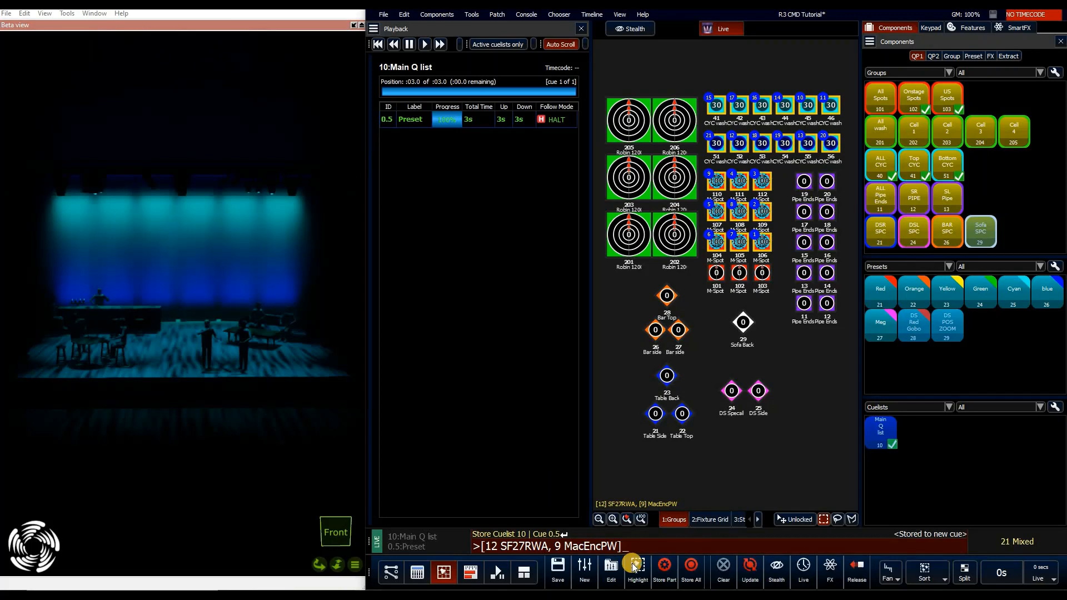
key("z")
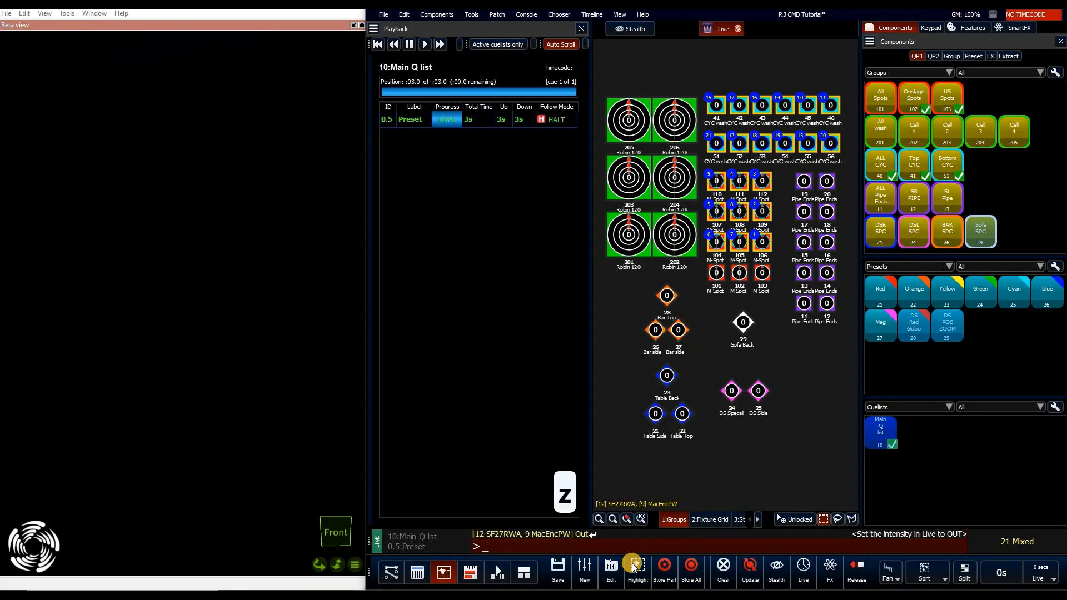
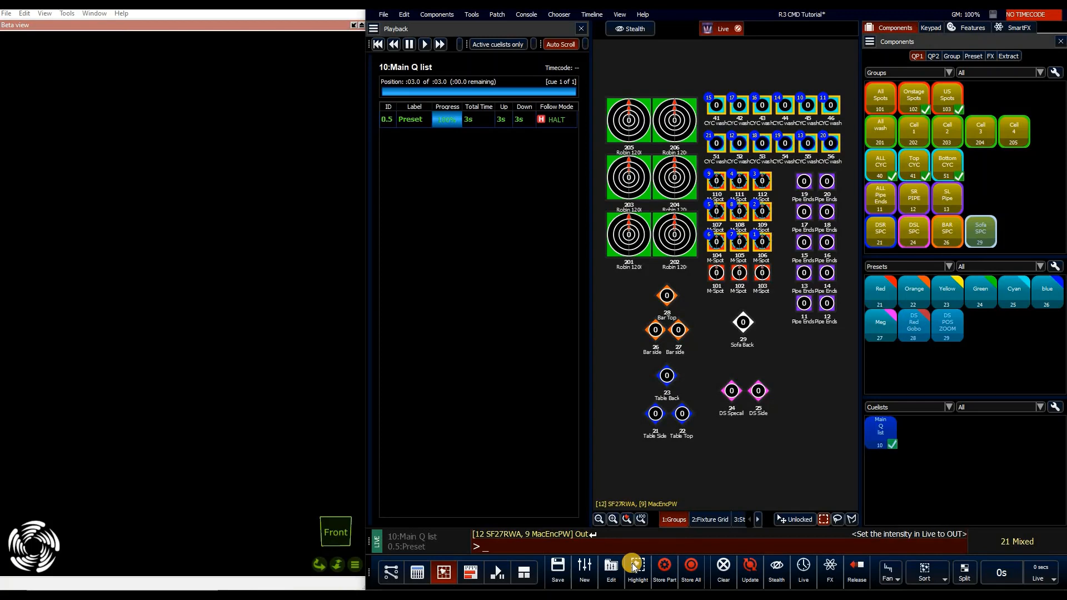
Step: Store the blackout as cue 1 in Main Q list, labelled BO, with a time of 10 seconds
key("s")
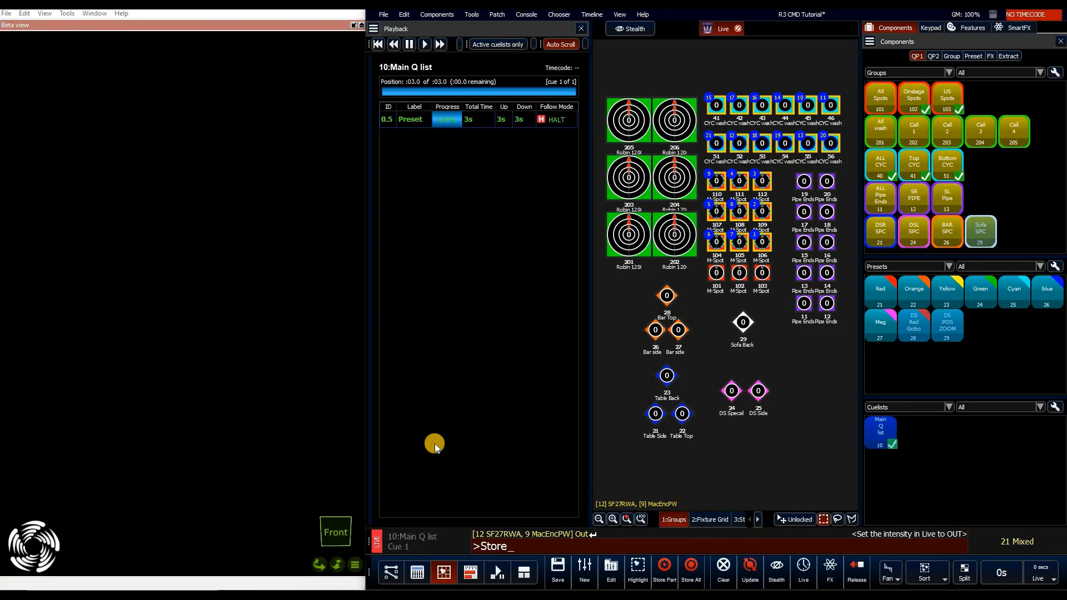
key("Return")
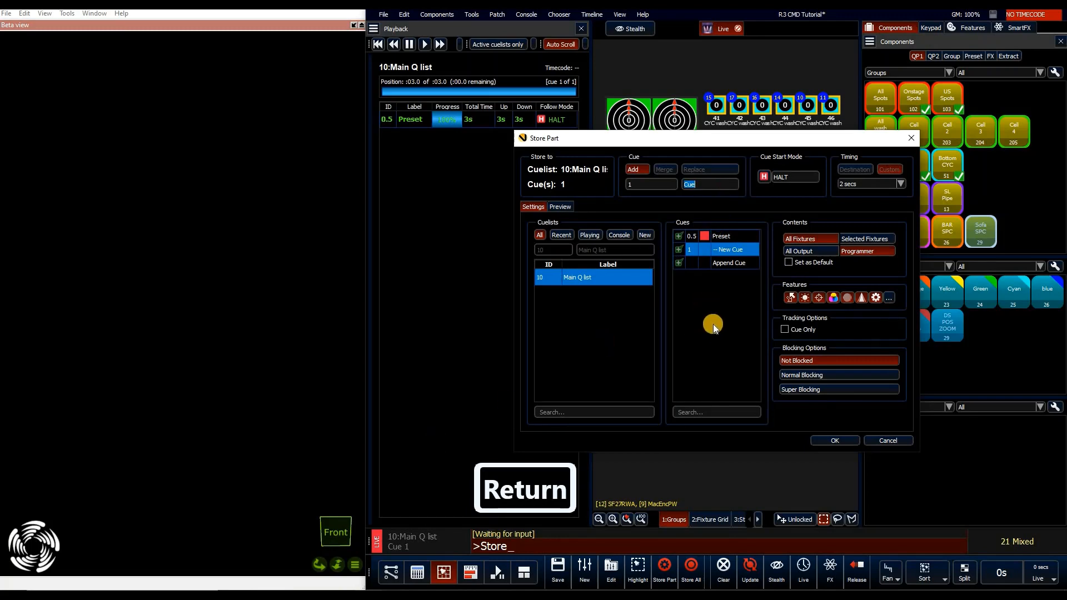
type("BO")
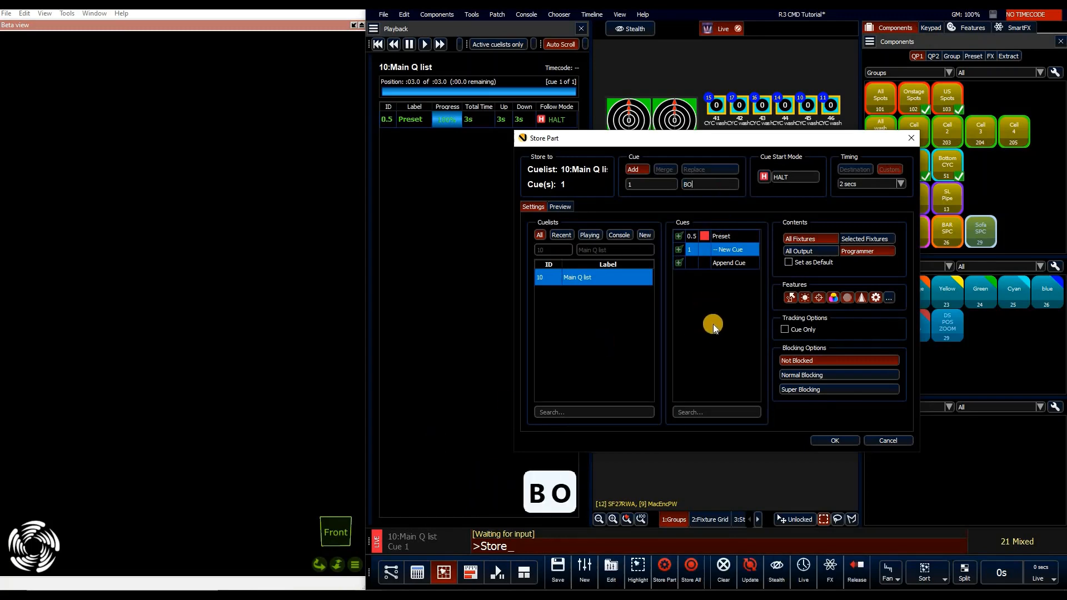
key("Tab")
type("10")
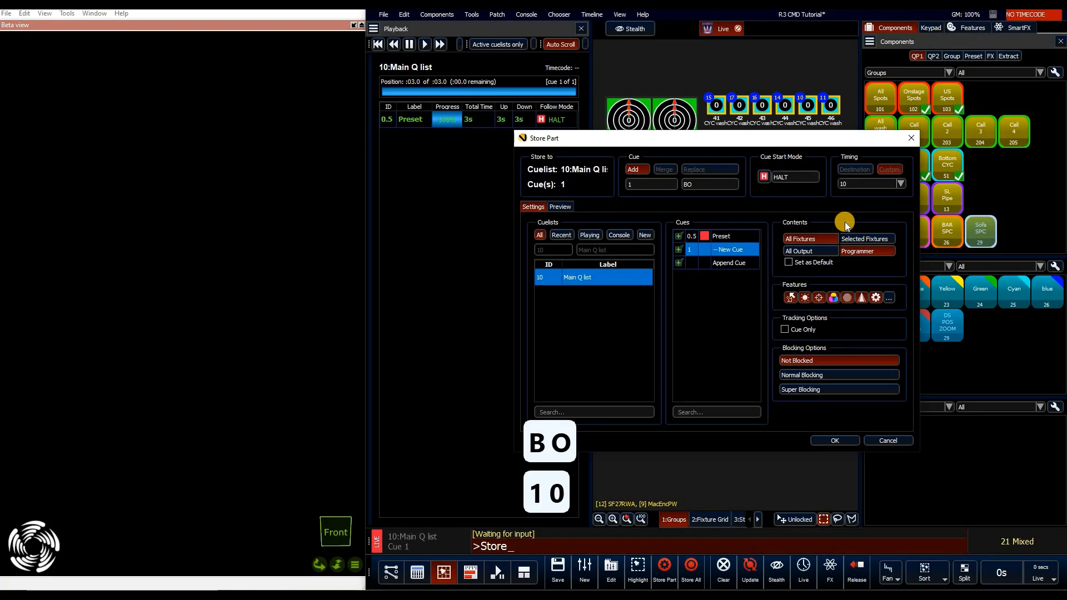
key("Return")
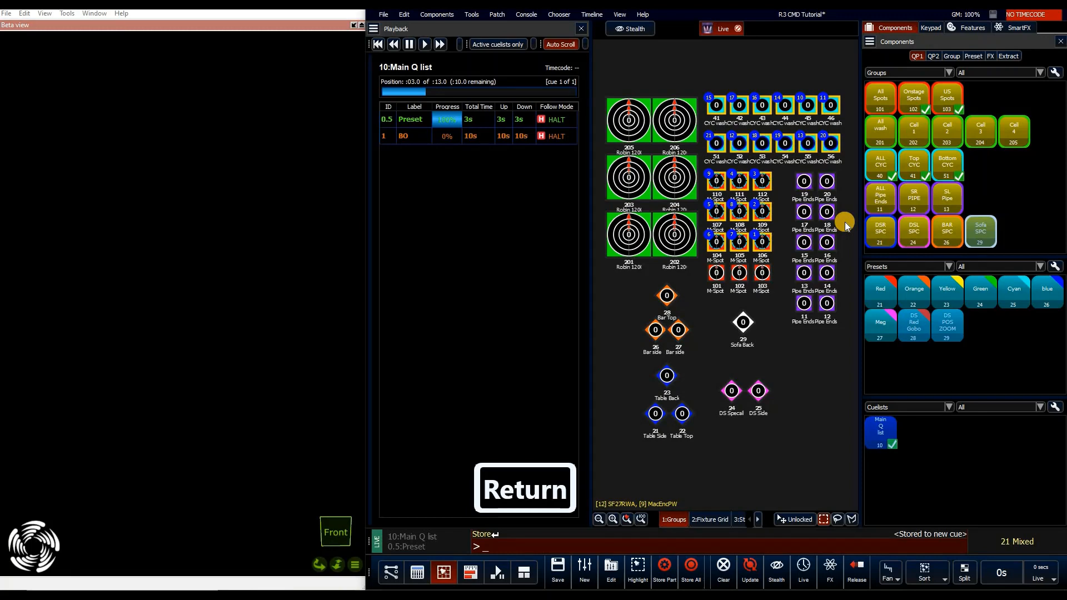
Step: Clear the Live values, play the BO cue and deselect all fixtures
key("F7")
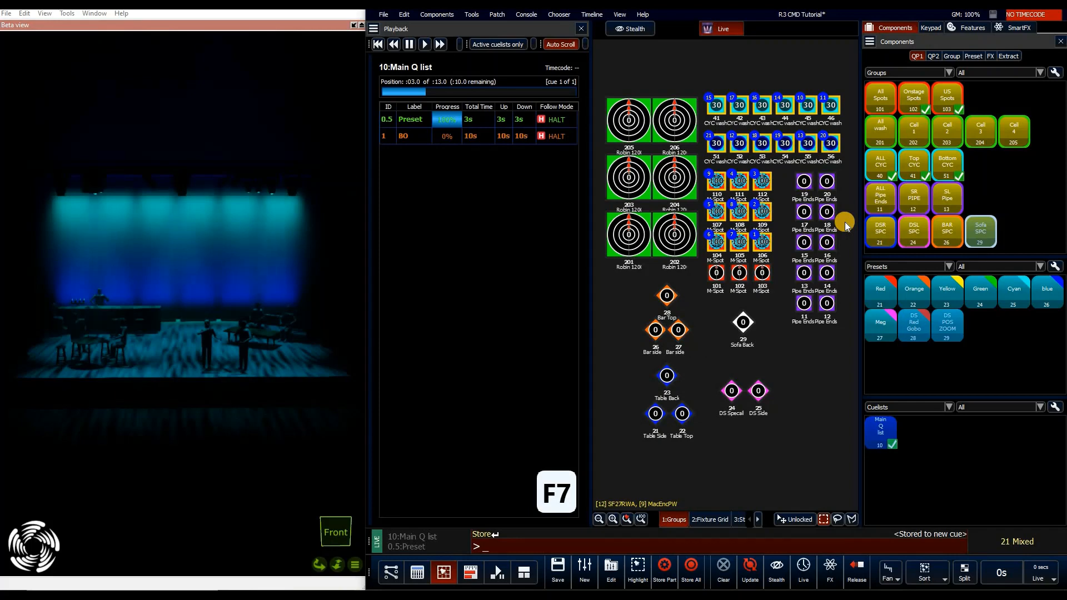
key("space")
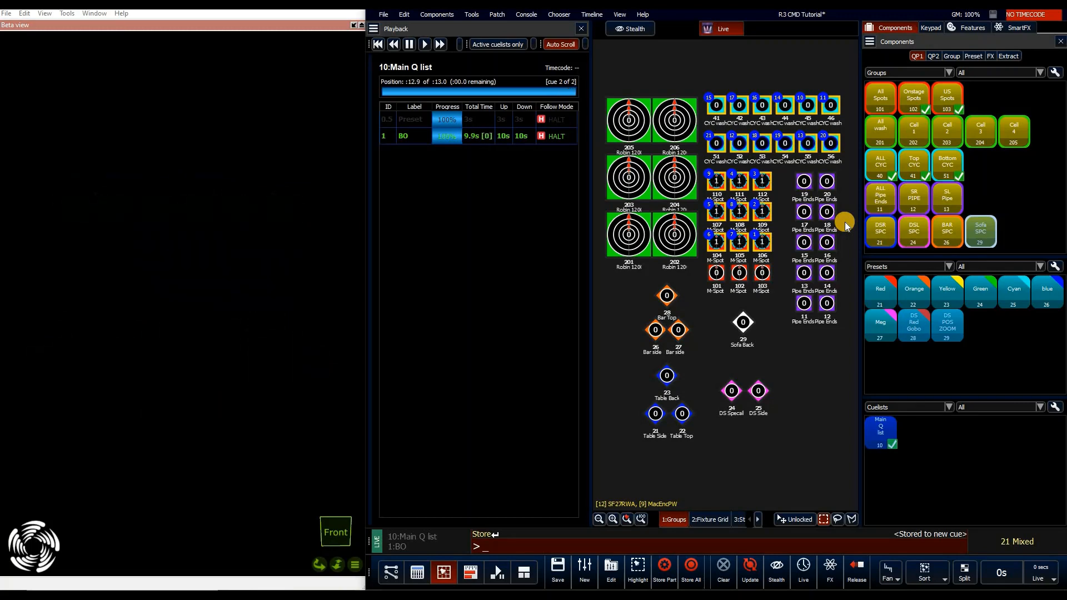
left_click(839, 367)
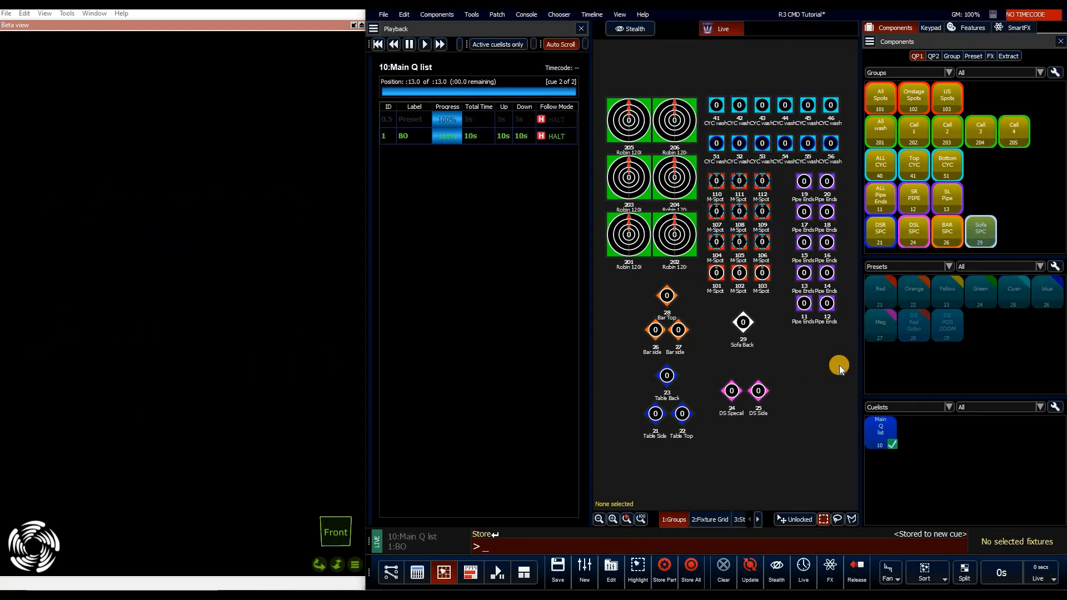
Step: Jump back and forth between the Preset and BO cues to compare the two looks, ending on Preset
key("shift")
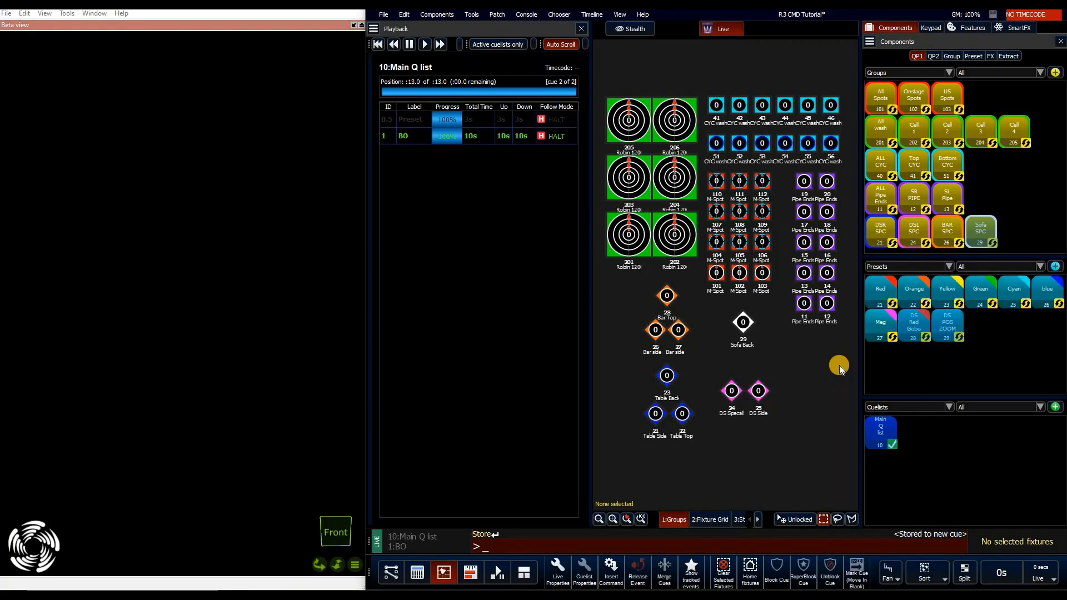
key("ctrl+Left")
key("ctrl+Right")
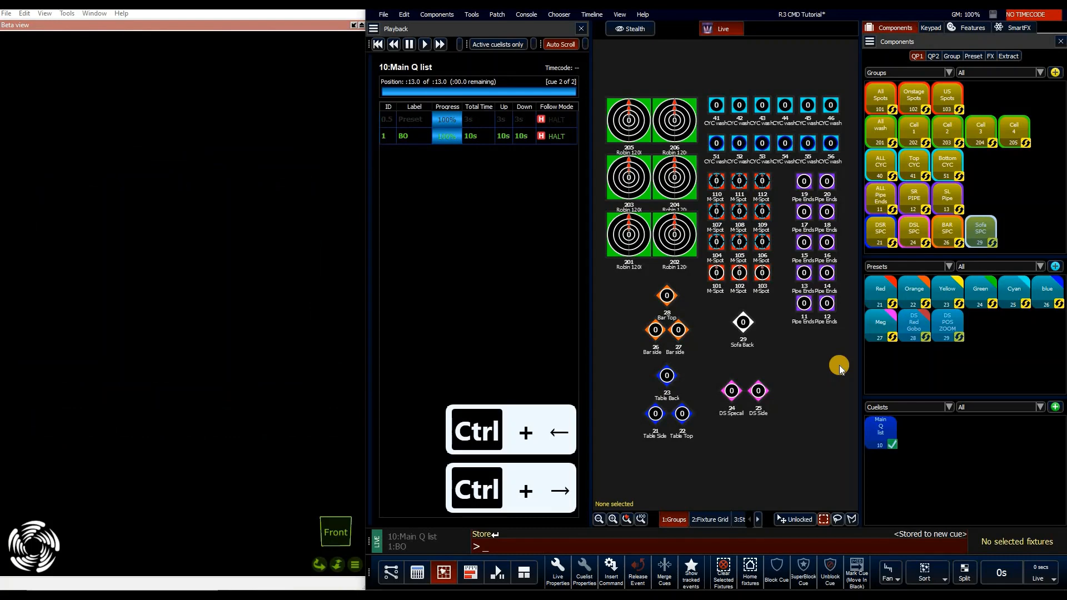
key("ctrl+Left")
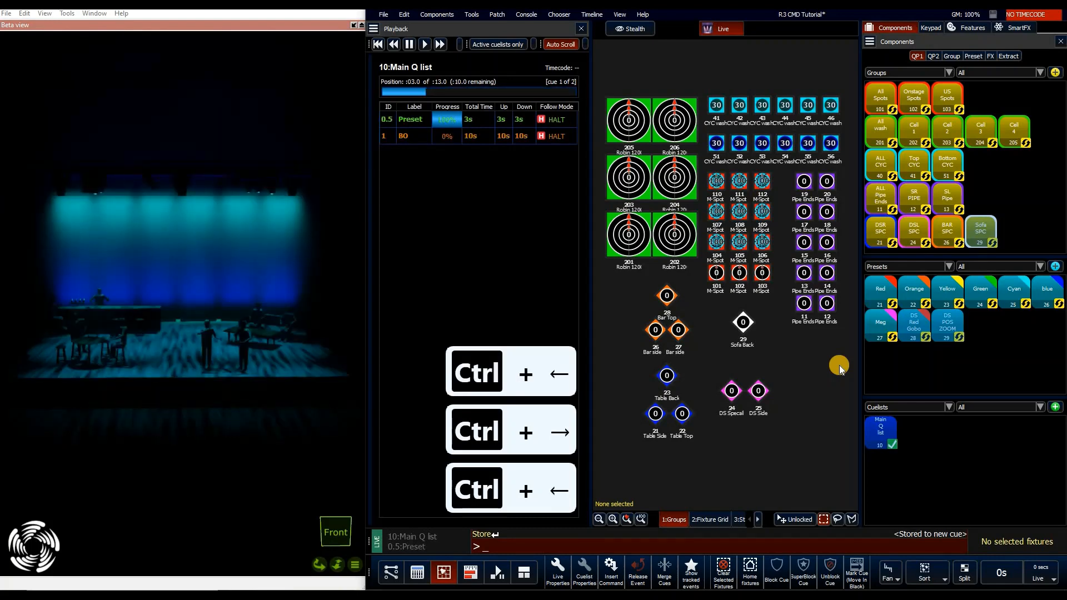
key("ctrl+Right")
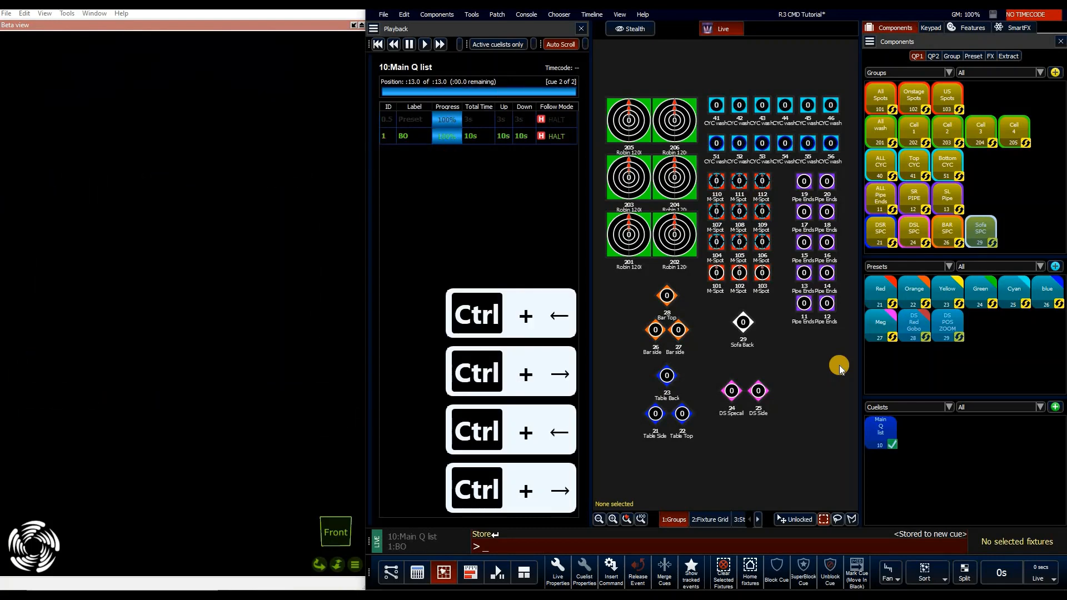
key("ctrl+Left")
key("shift")
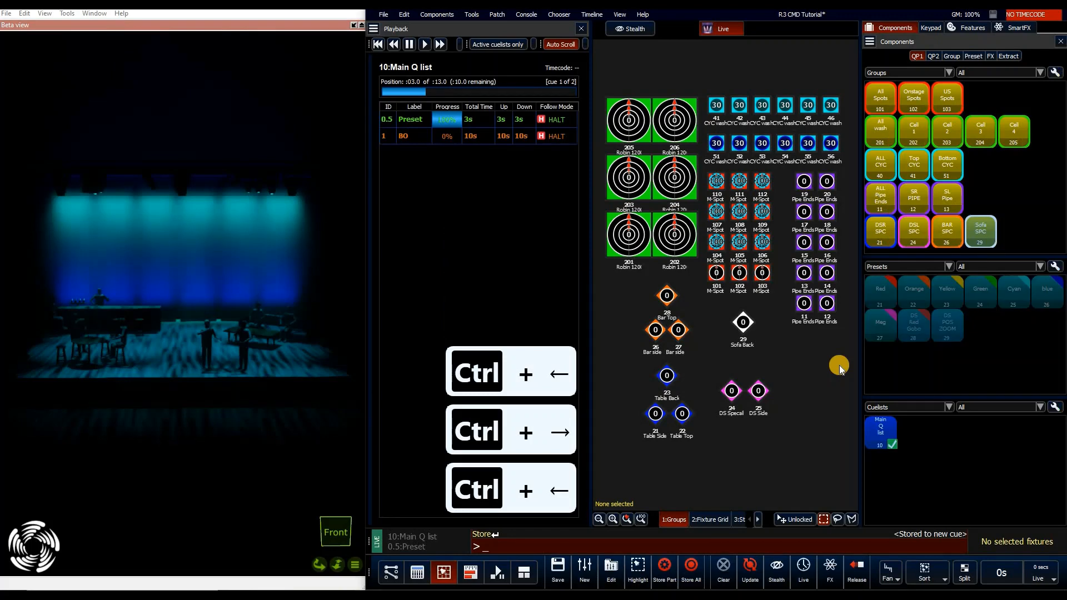
key("ctrl+Right")
key("ctrl+Left")
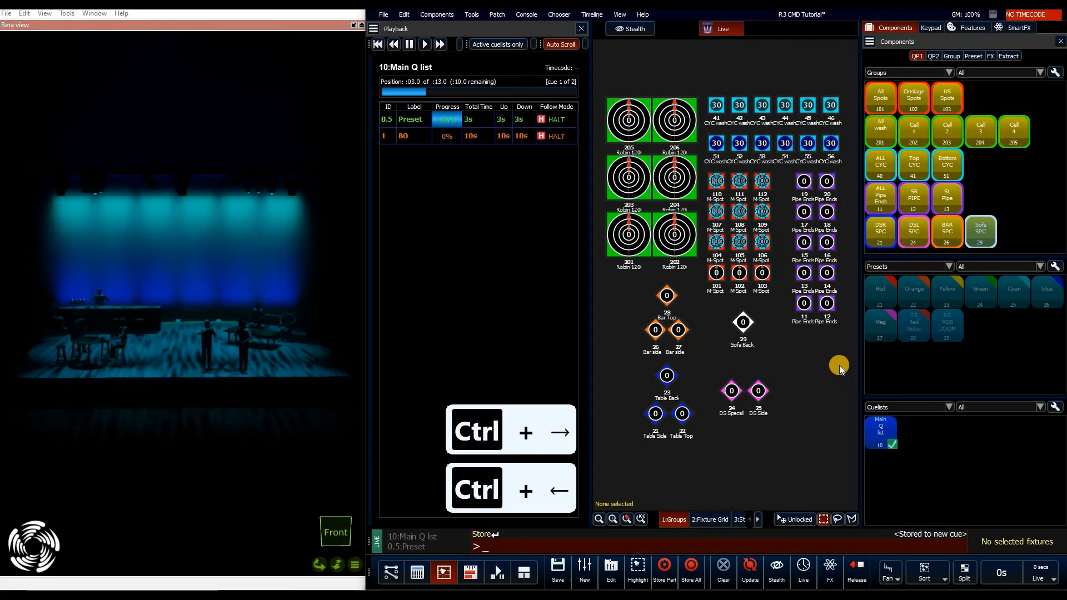
key("shift")
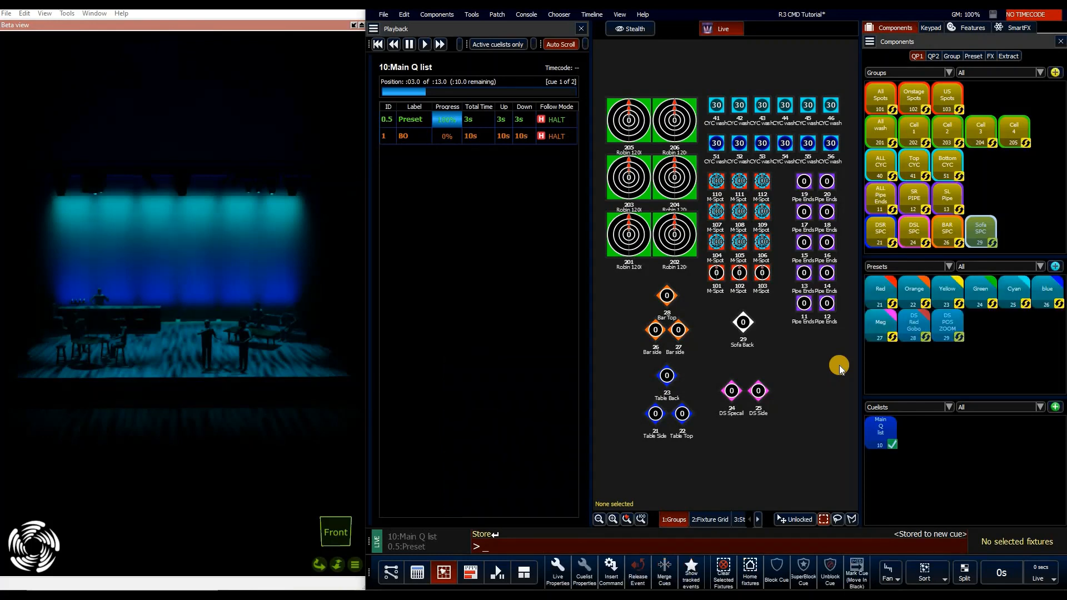
Step: Jump to the BO cue in Main Q list and block it
key("ctrl+Right")
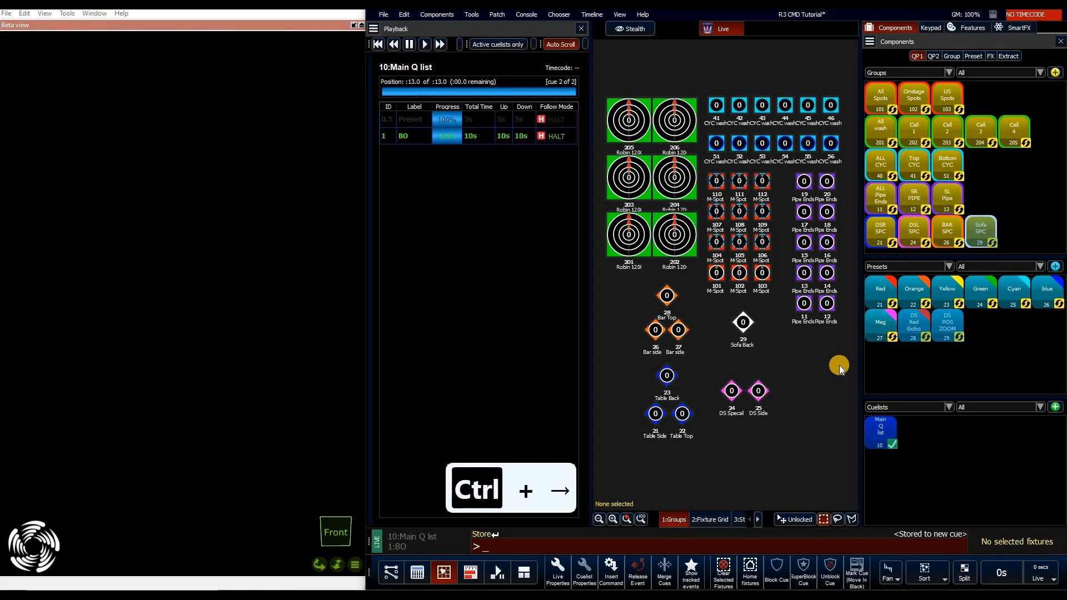
key("shift")
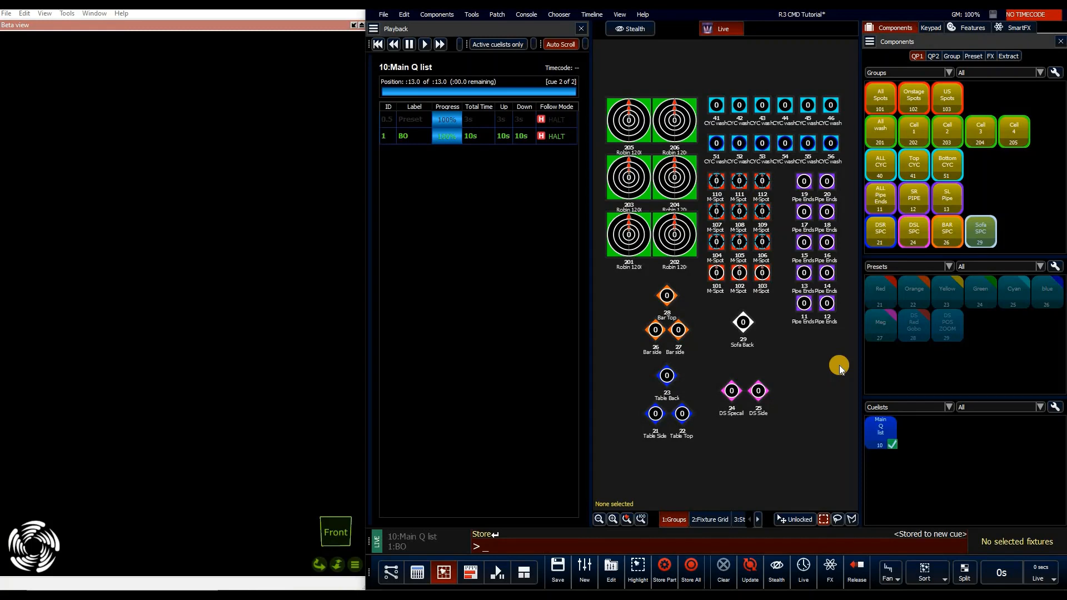
key("b")
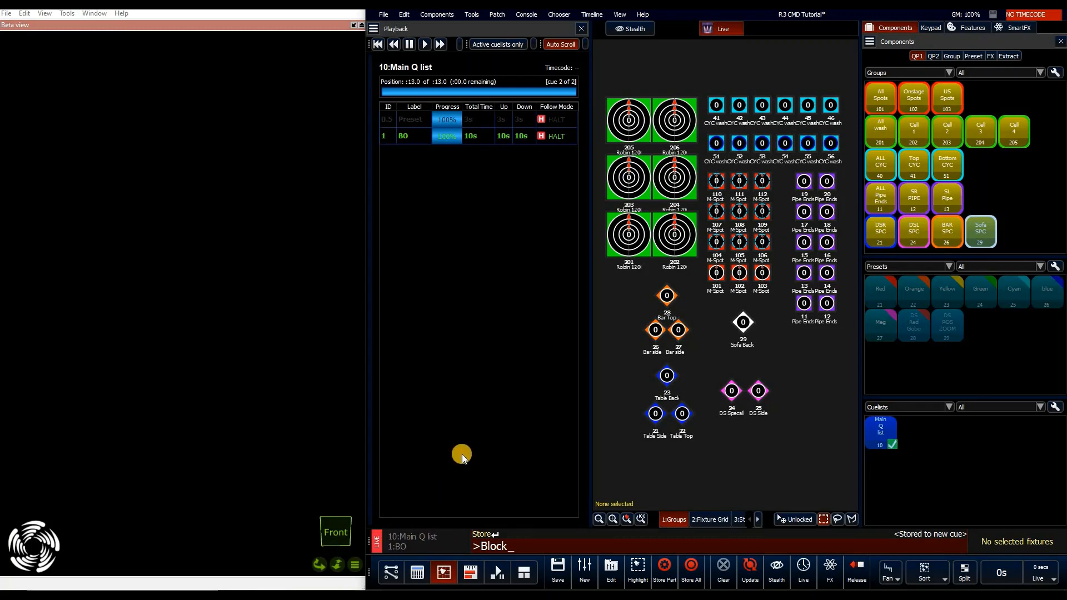
key("Return")
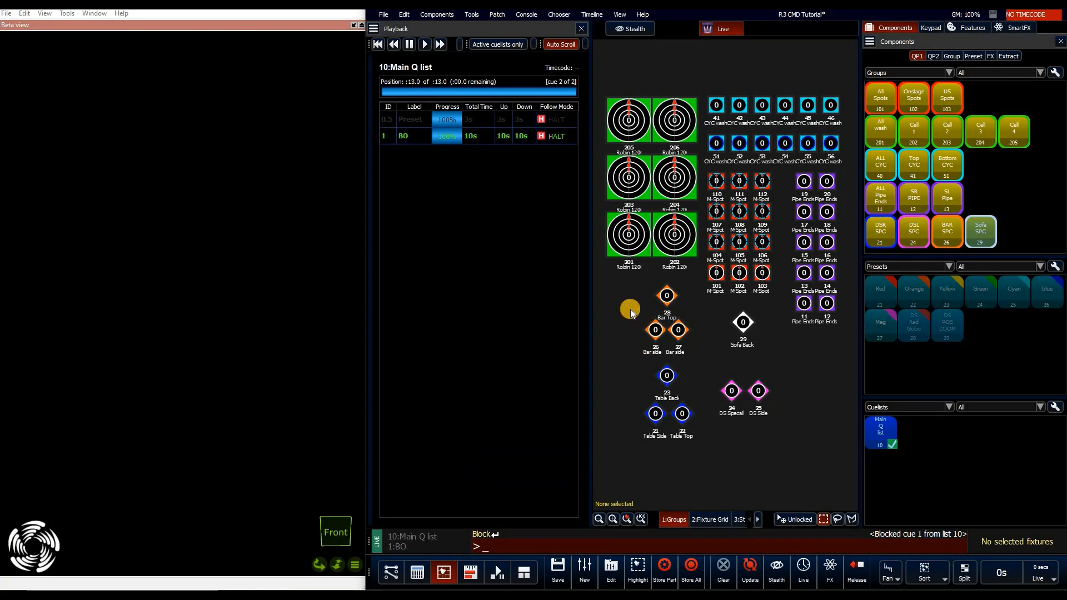
Step: Set bar side fixture 26 to 50% intensity and apply the Orange preset 22 to it
type("2")
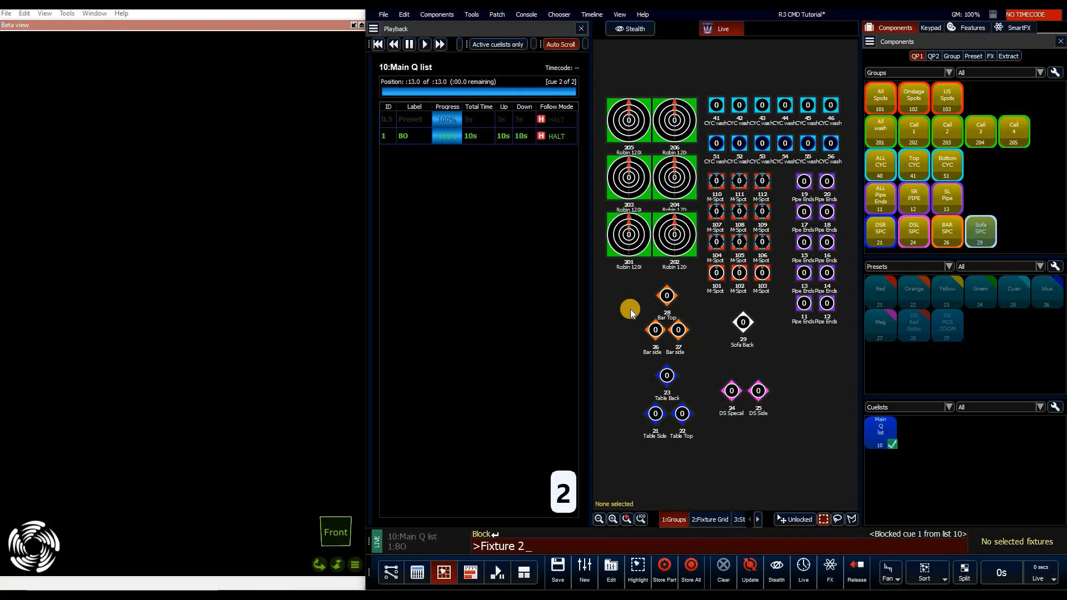
type("6*5")
key("Return")
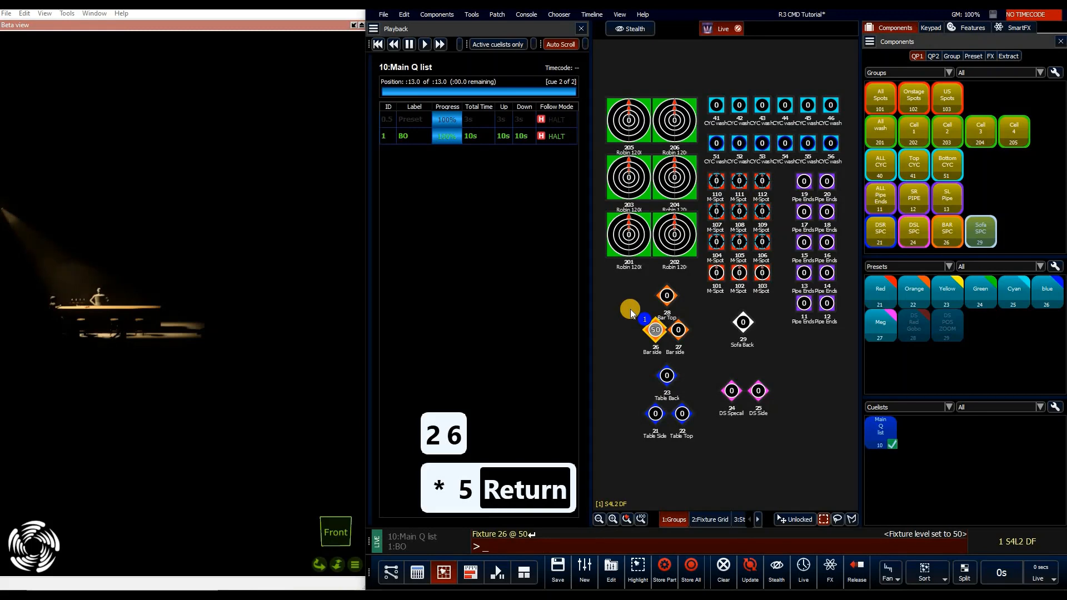
key("f")
key("f")
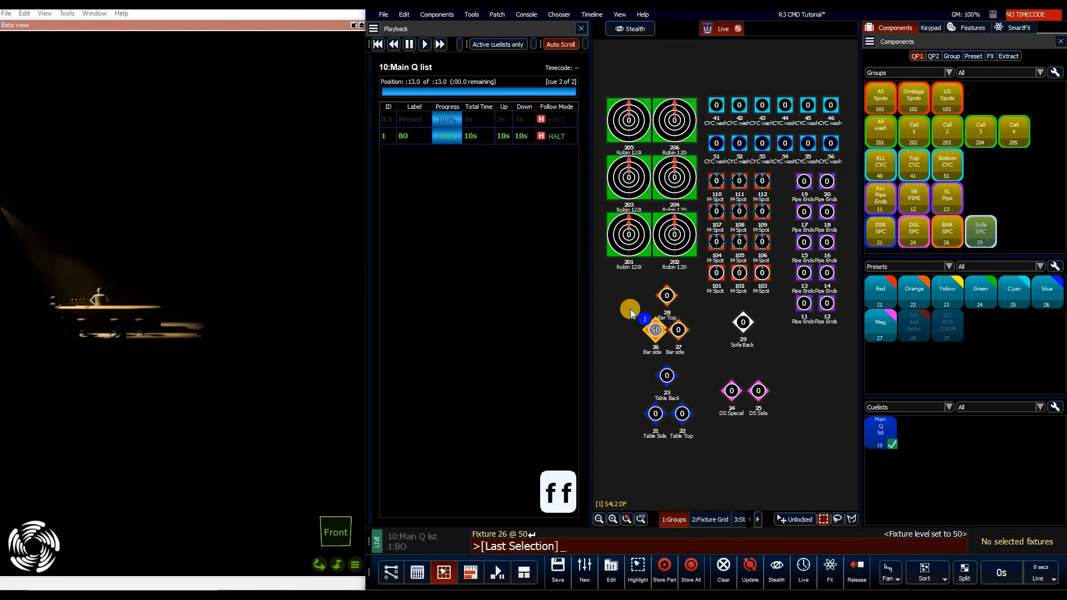
key("p")
key("2")
key("2")
key("Return")
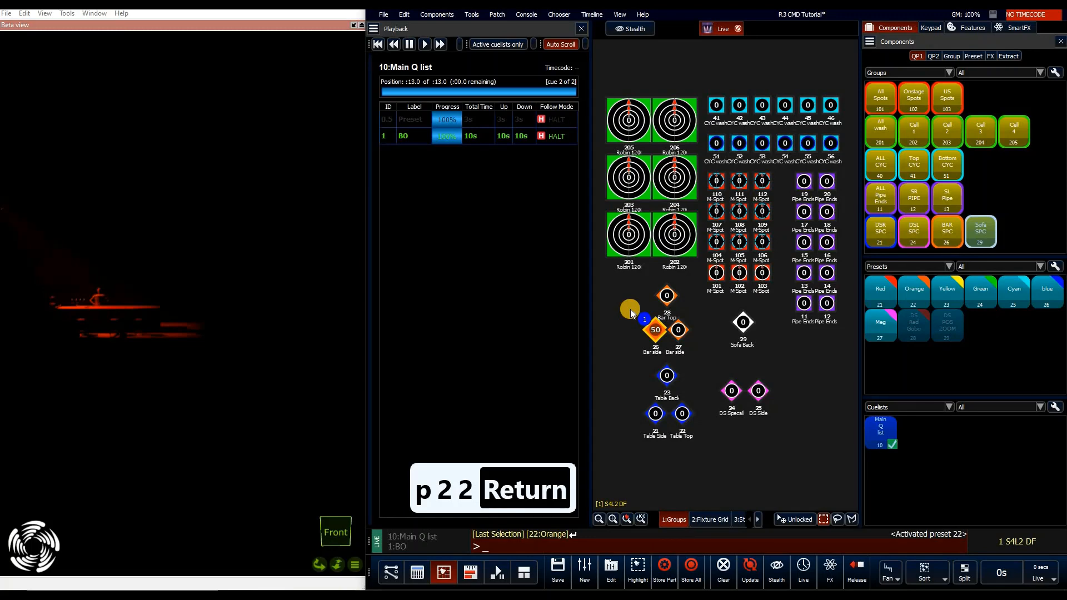
Step: Set bar top fixture 28 to 100% intensity and apply the blue preset 26 to it
type("28**")
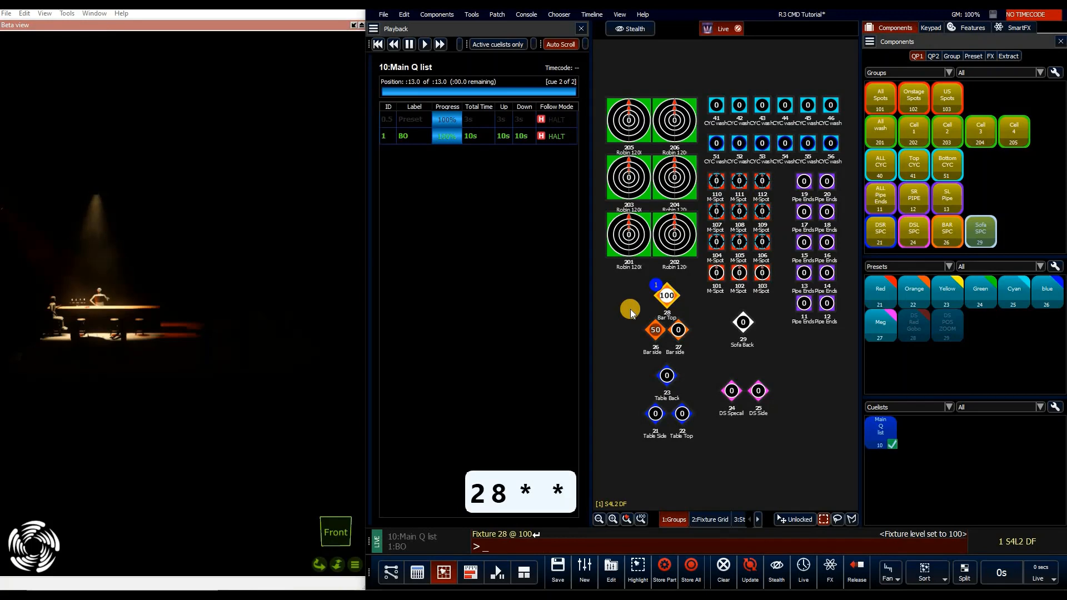
type("ffp")
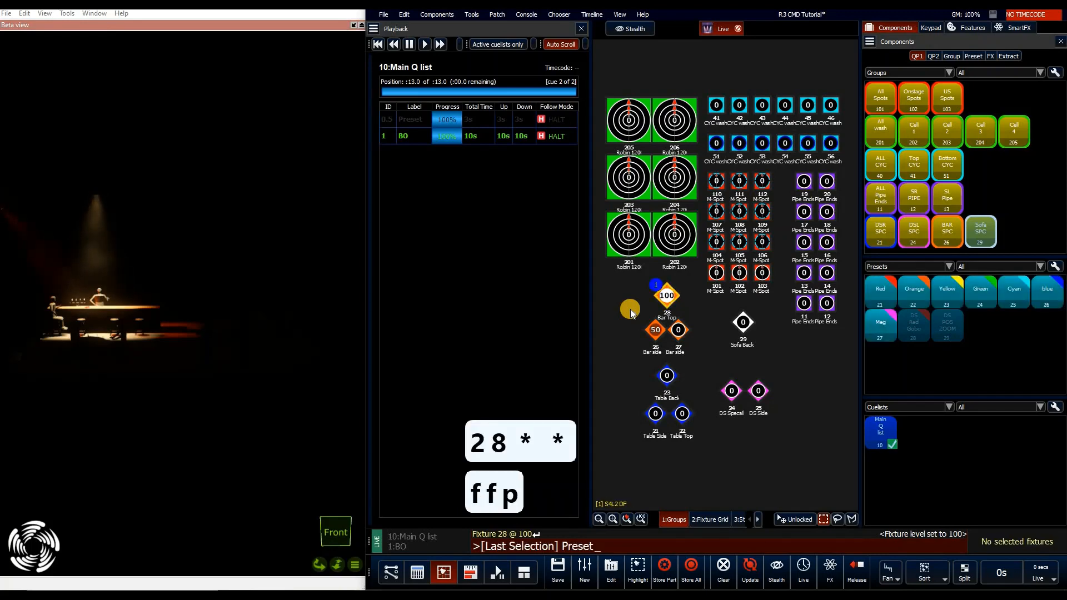
type("26")
key("Return")
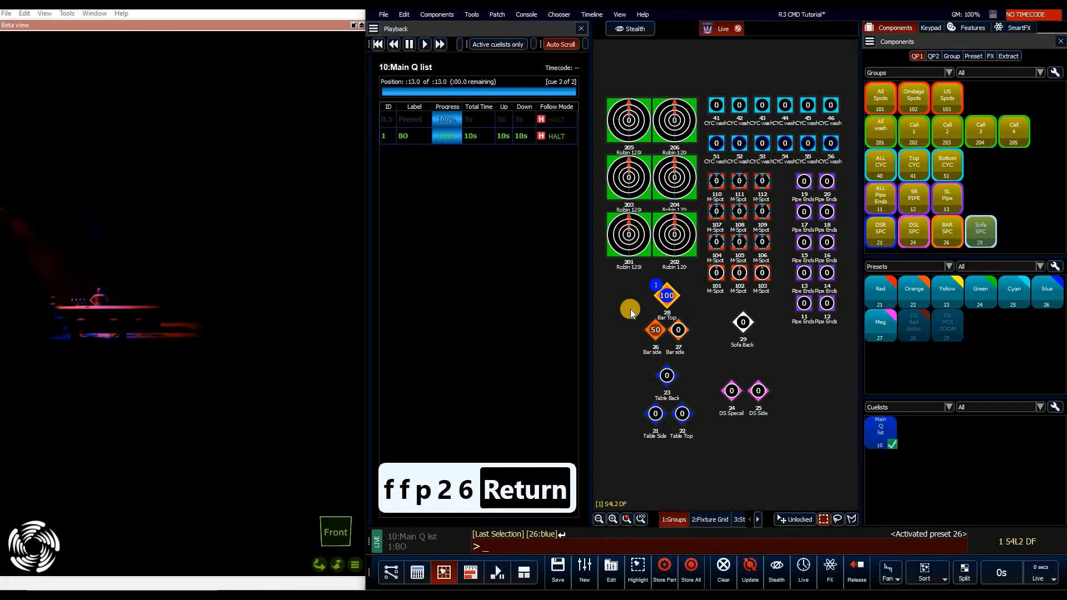
type("2793")
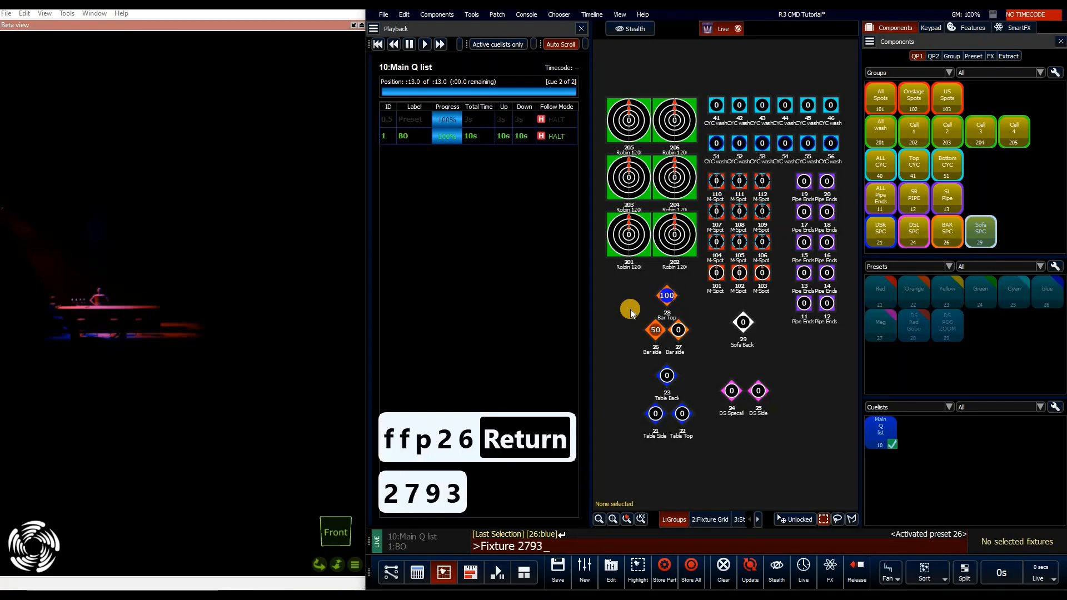
key("BackSpace")
key("BackSpace")
key("BackSpace")
key("BackSpace")
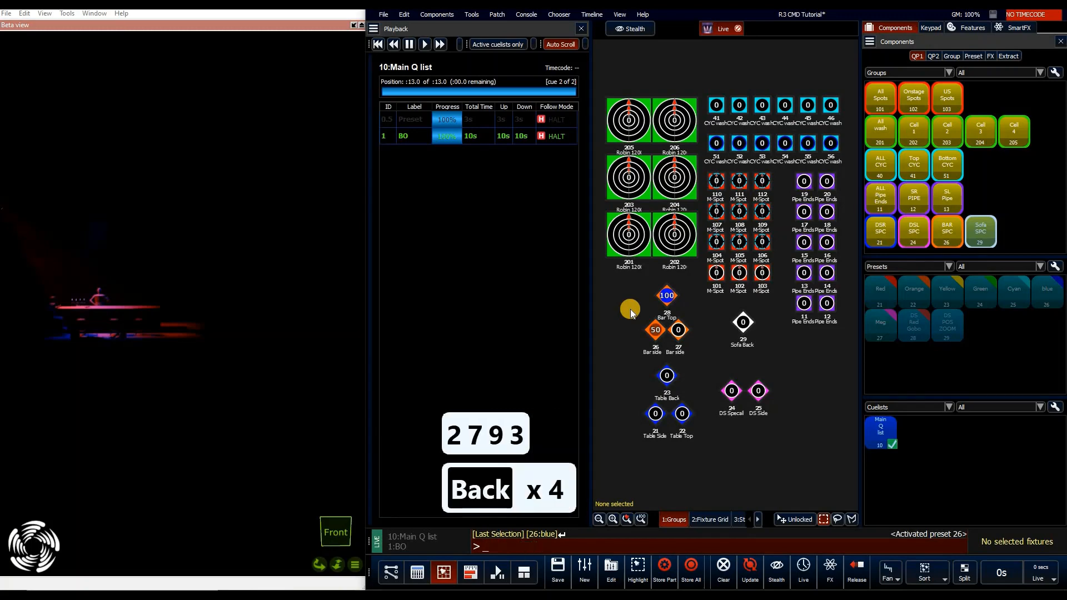
Step: Set bar side fixture 27 to 30% intensity and apply the Meg preset 27 to it
type("27*3")
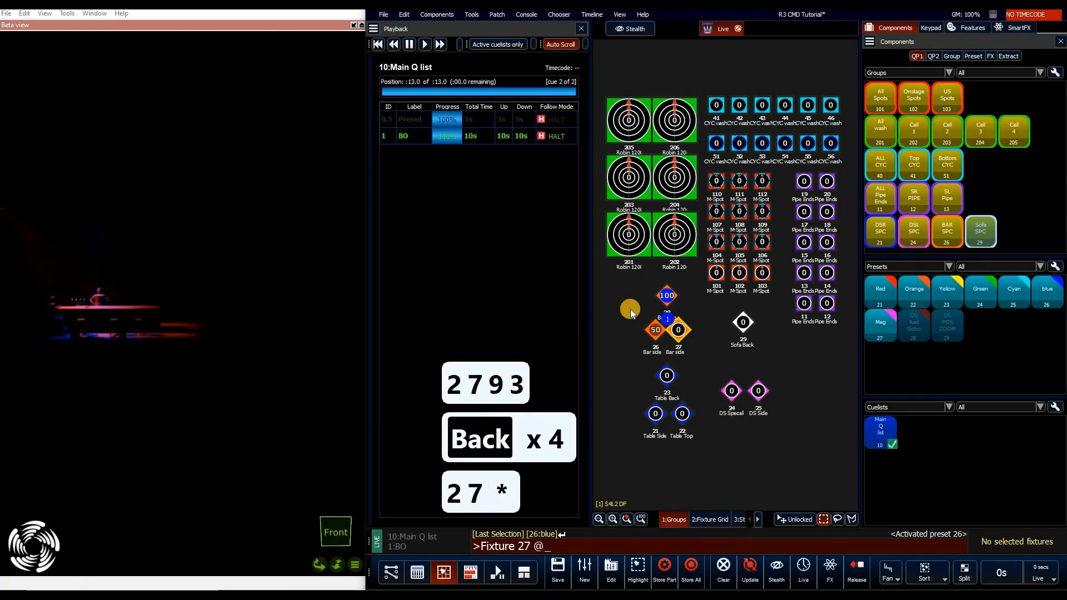
key("Return")
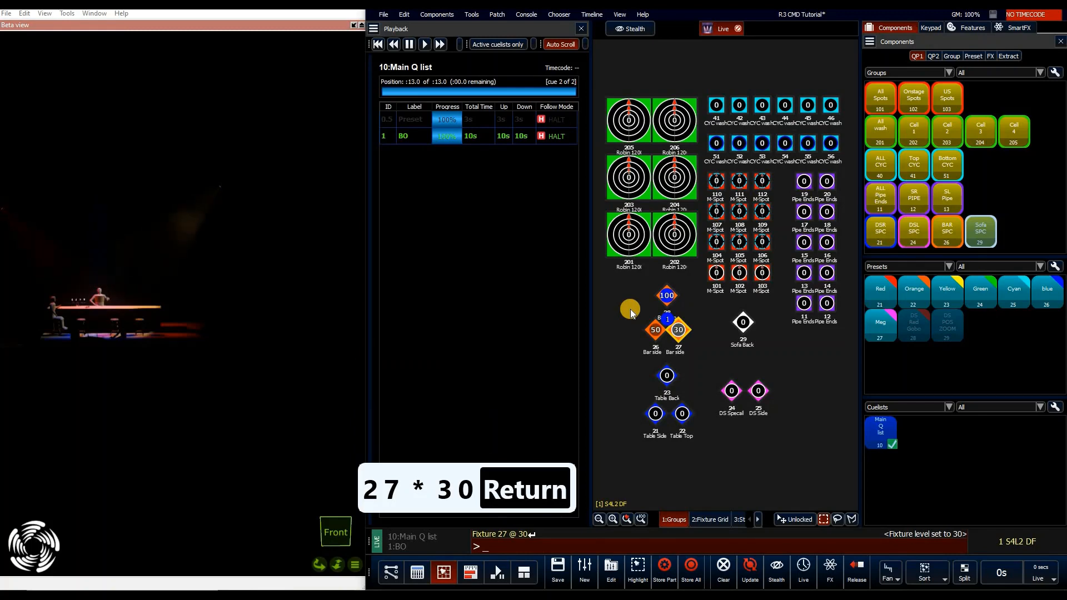
key("p")
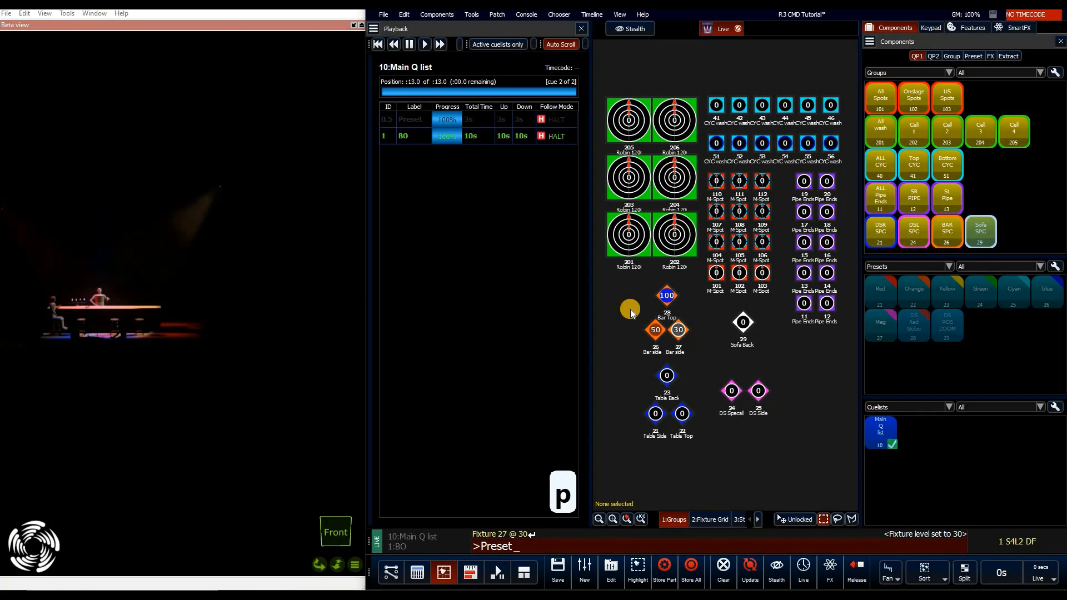
key("BackSpace")
key("f")
key("f")
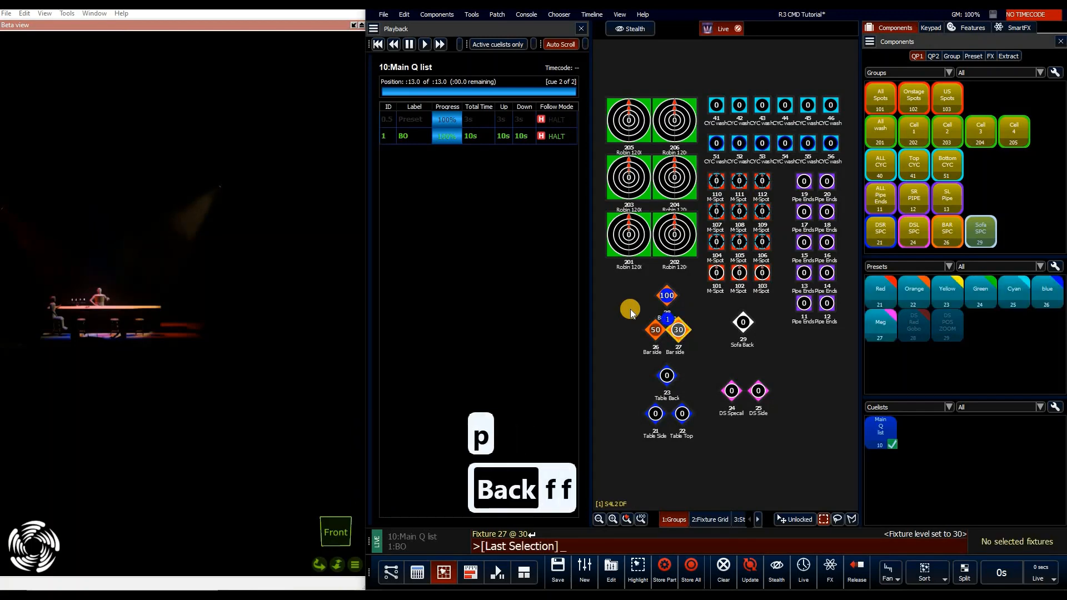
key("p")
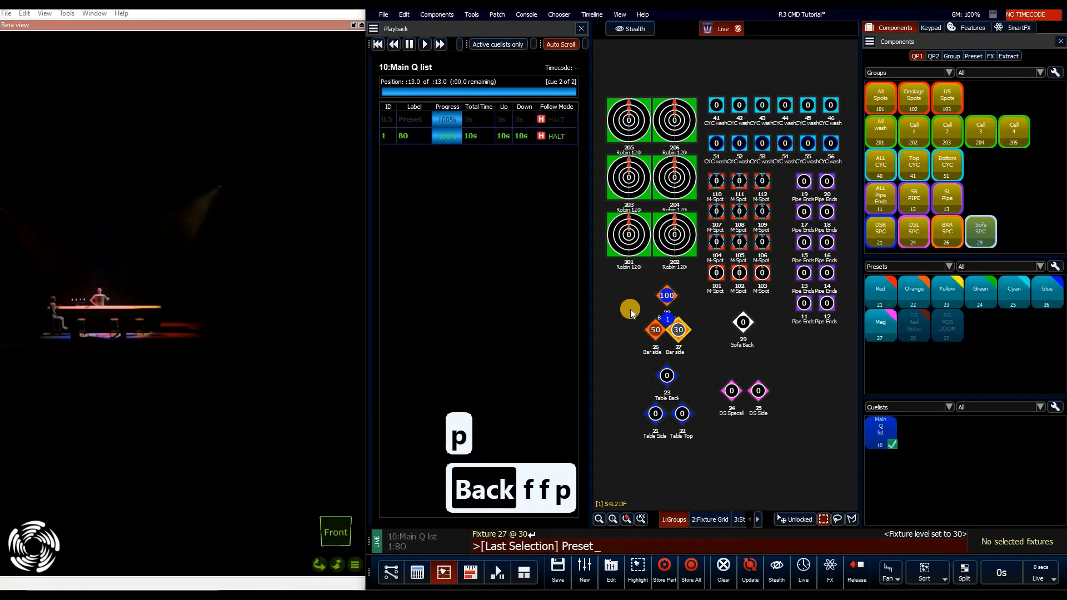
type("27")
key("Return")
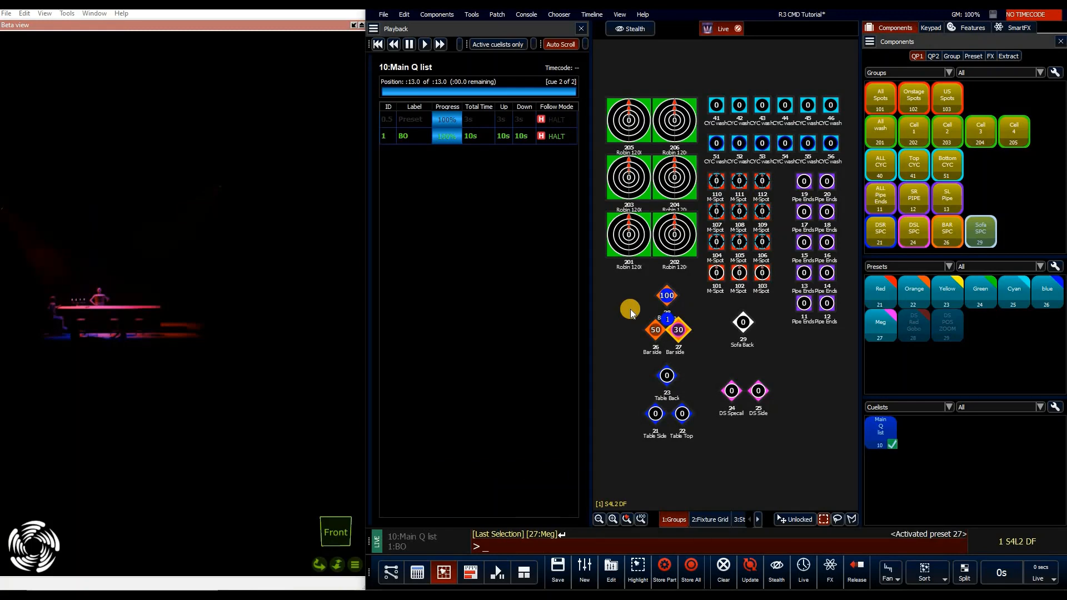
Step: Set cyc wash fixtures 51 and 52 to 30% intensity and raise them to 40%
type("51+52")
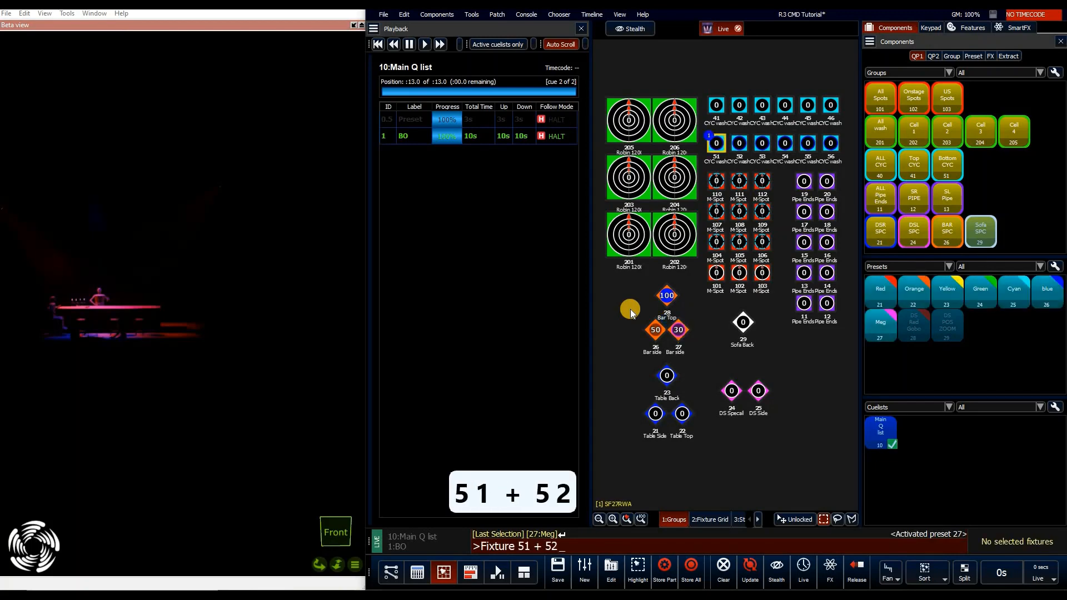
type("*3")
key("Return")
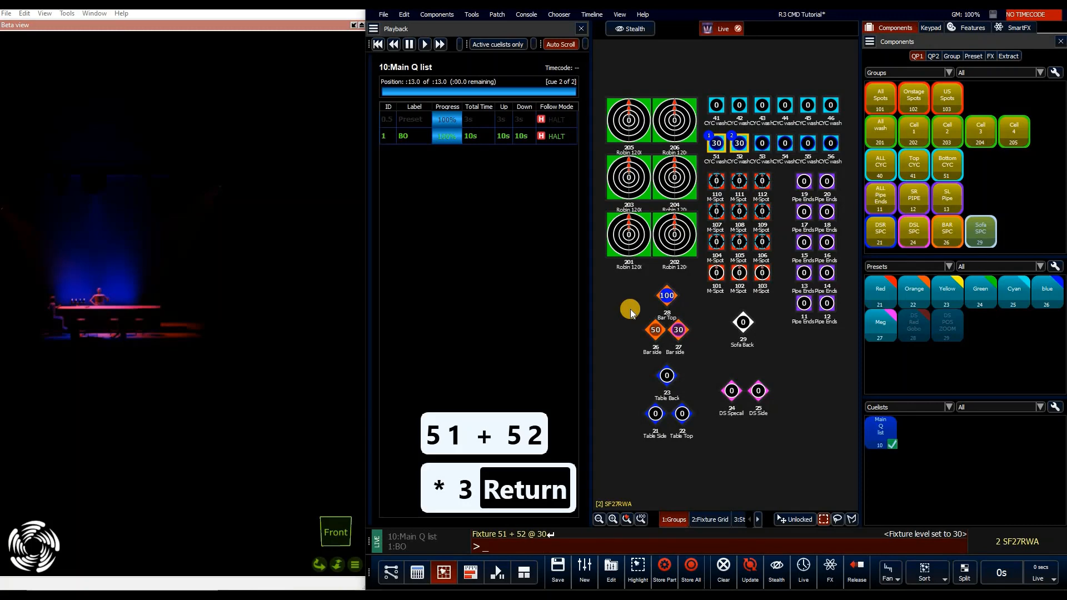
type("*")
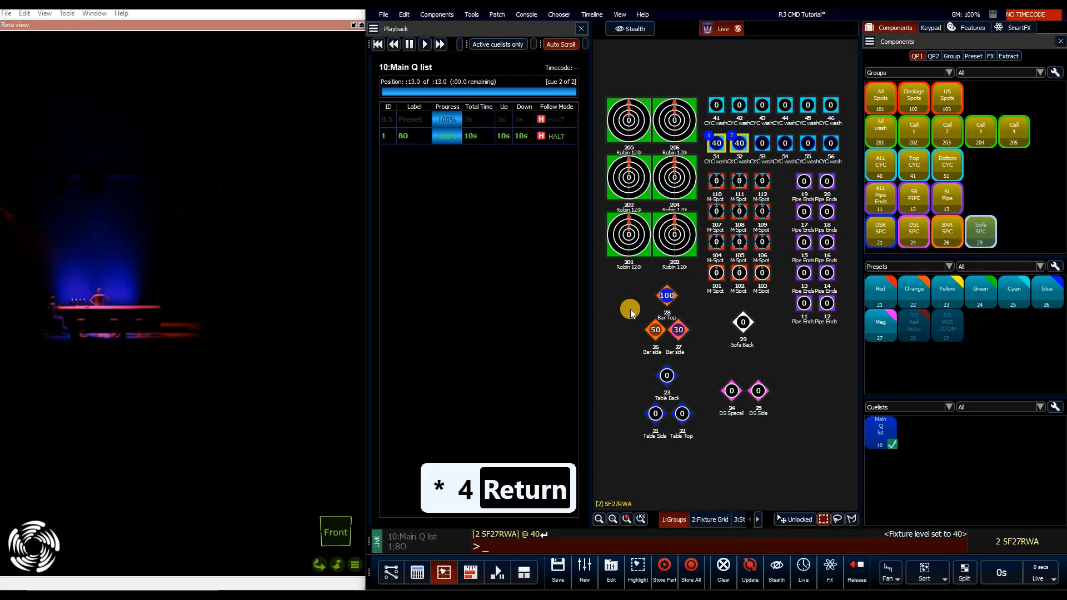
Step: Store the bar look as new cue 2 in Main Q list
key("s")
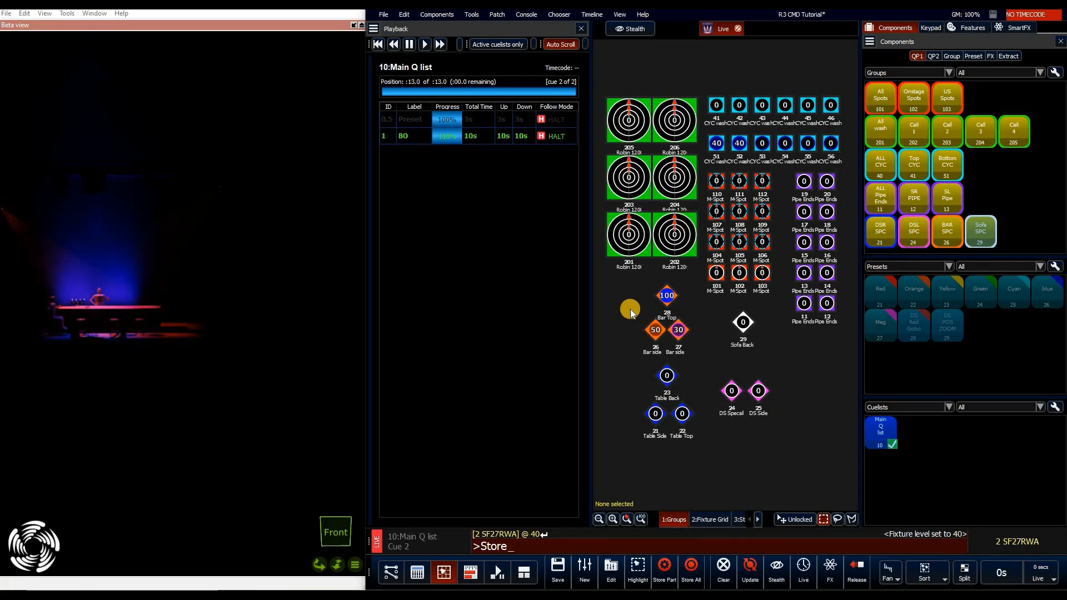
key("Return")
key("Return")
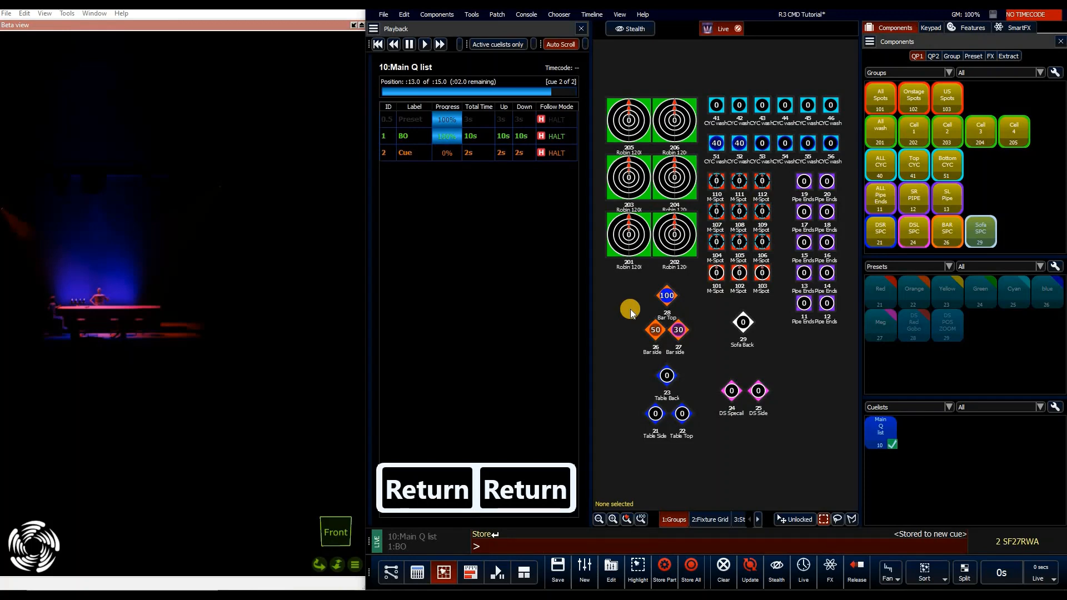
Step: Jump playback to cue 2 and clear the Live values
key("shift")
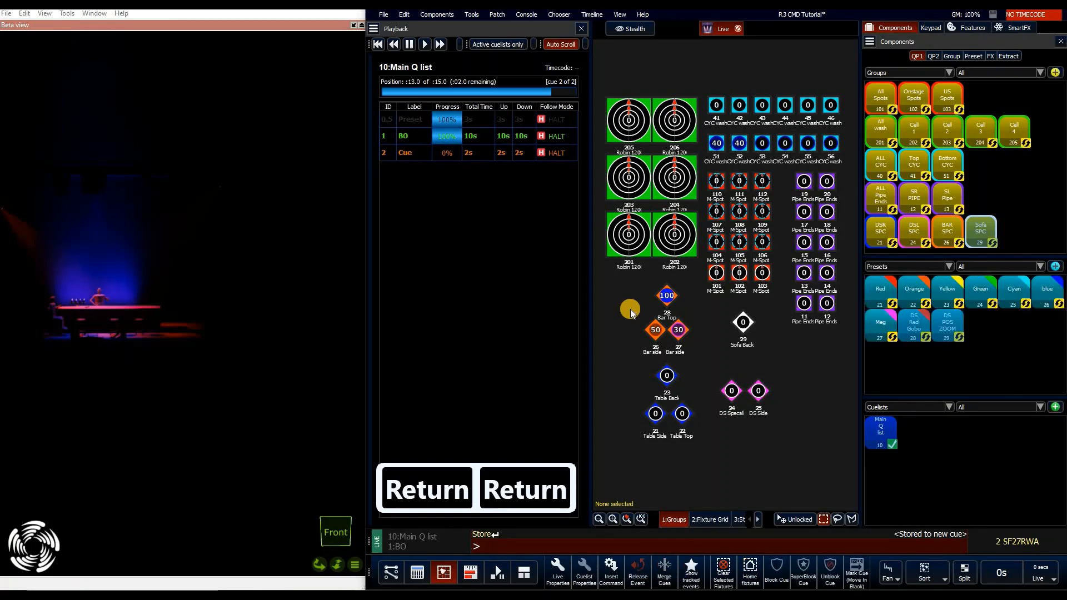
key("ctrl+Right")
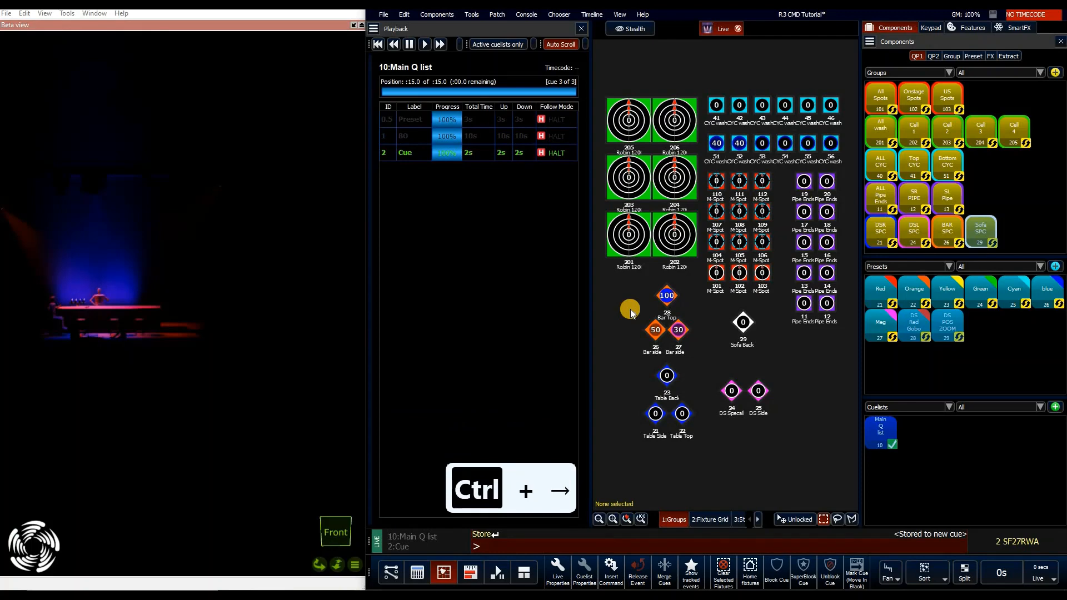
key("shift")
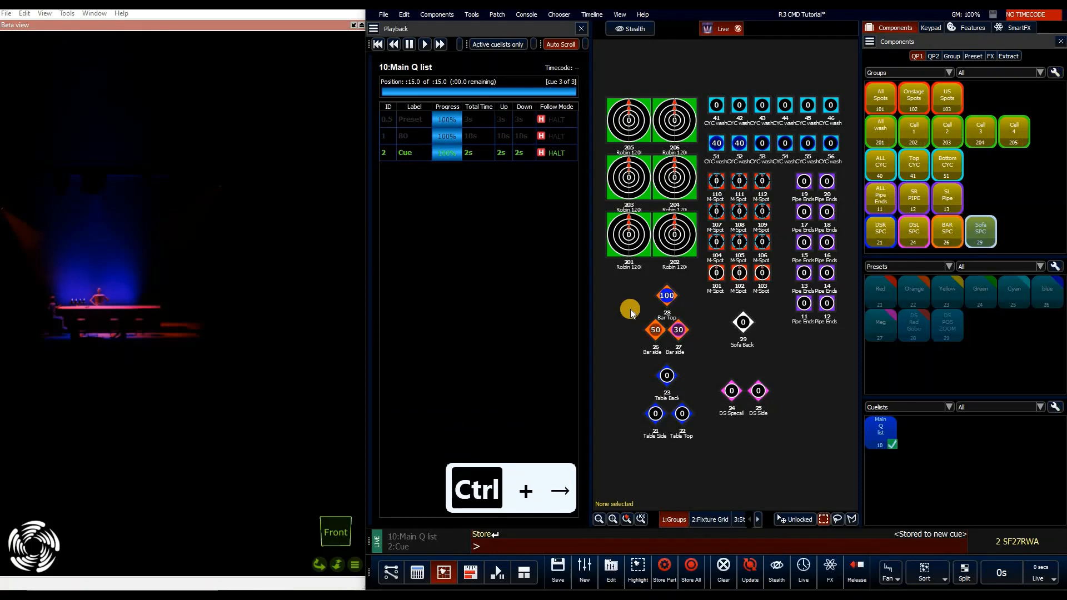
key("F7")
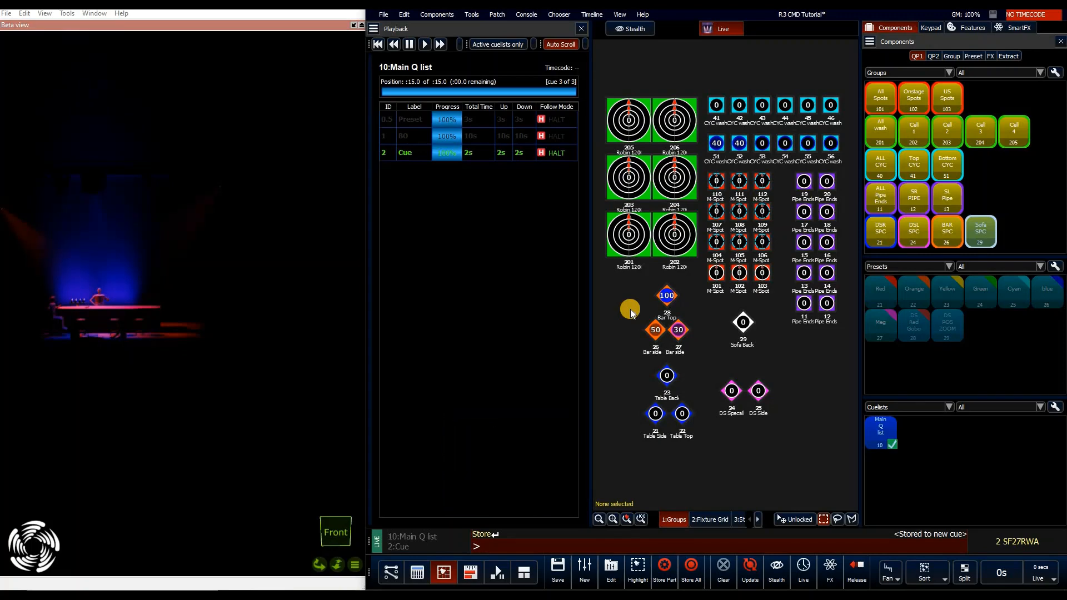
Step: Label cue 2 as Bar and set its time to 5 seconds
key("l")
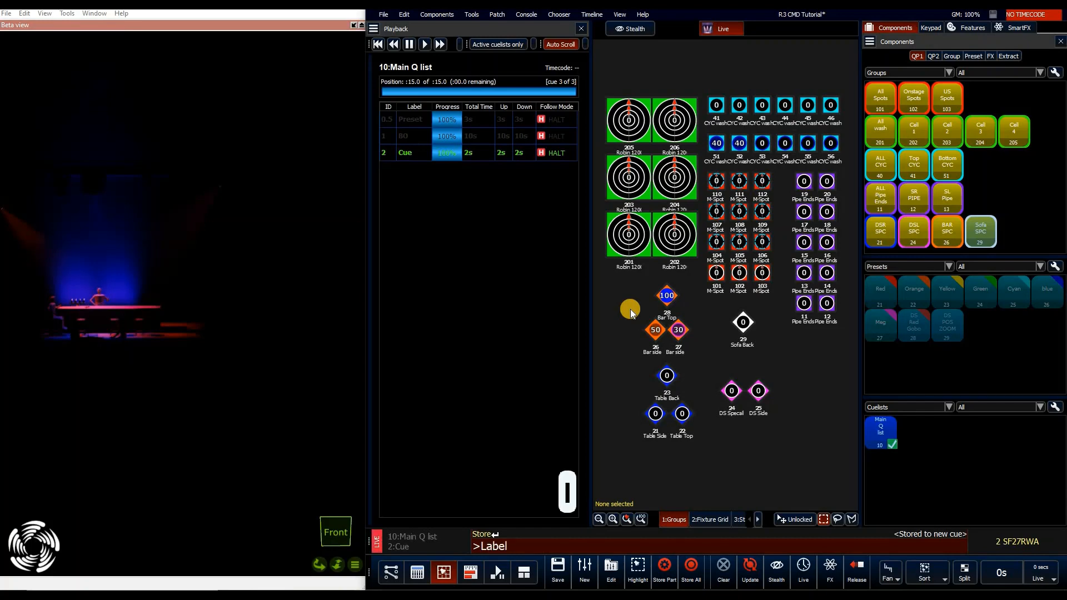
key("Return")
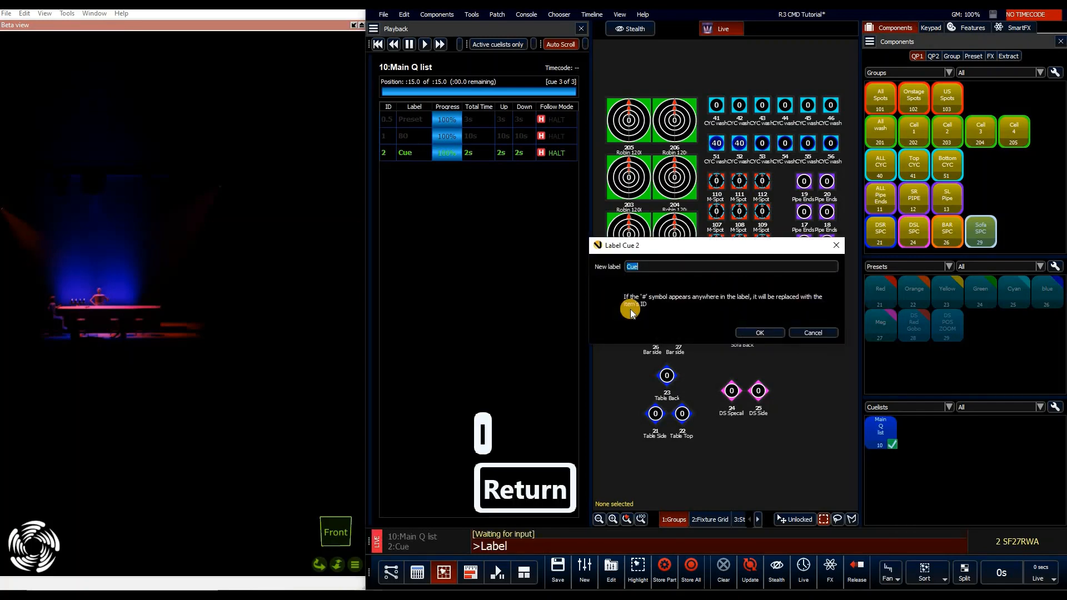
type("Bar")
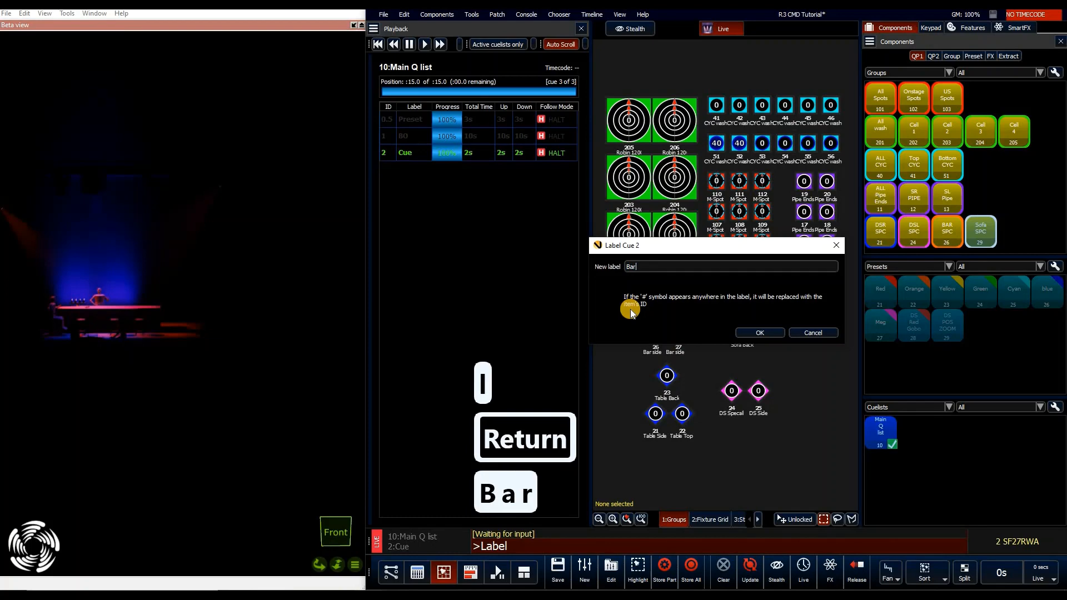
key("Return")
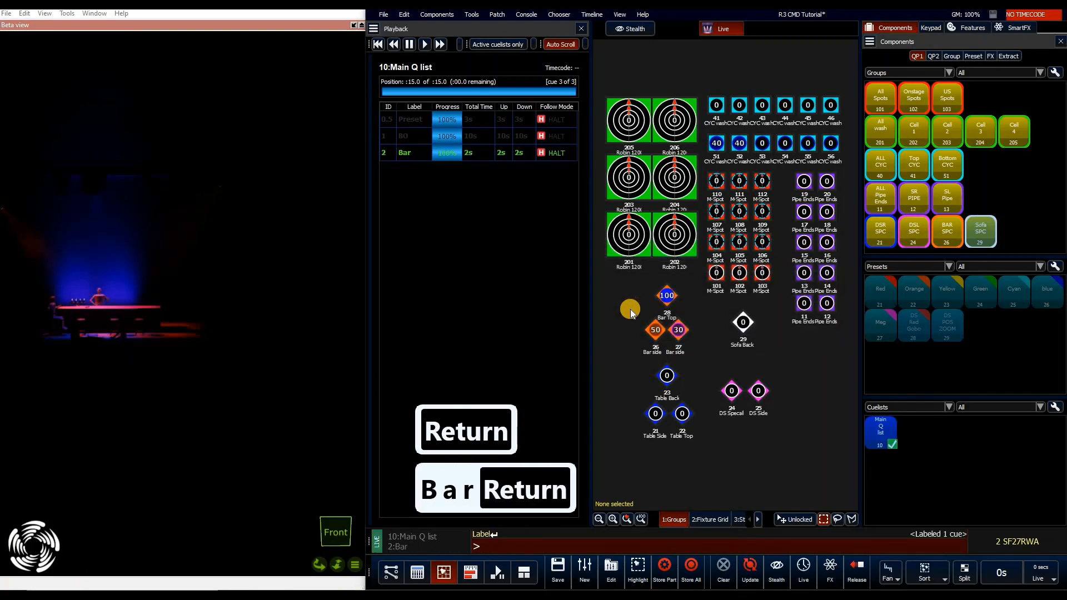
key("t")
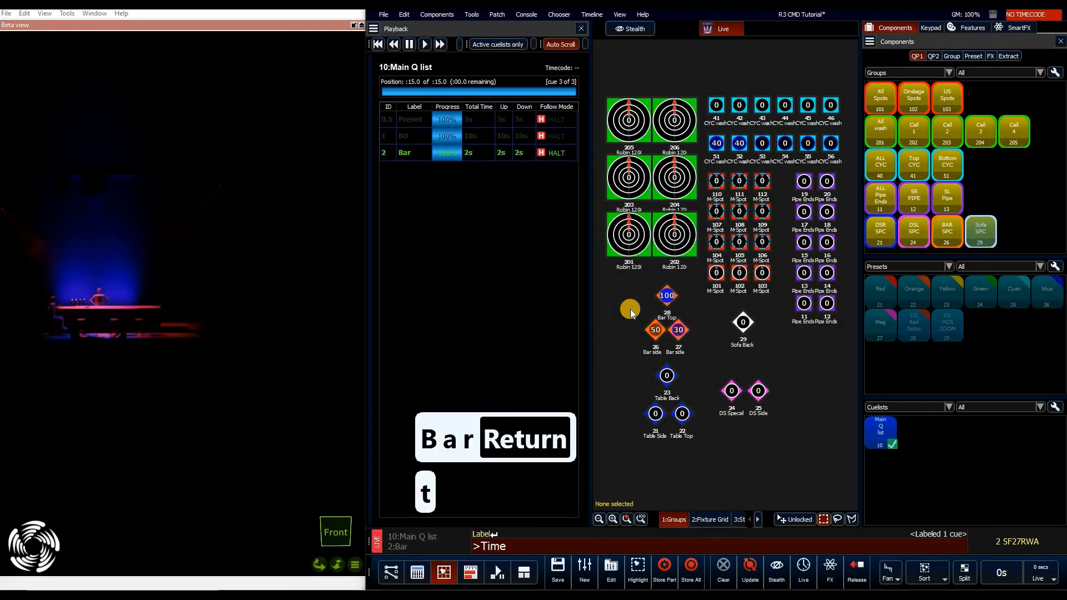
type("5s")
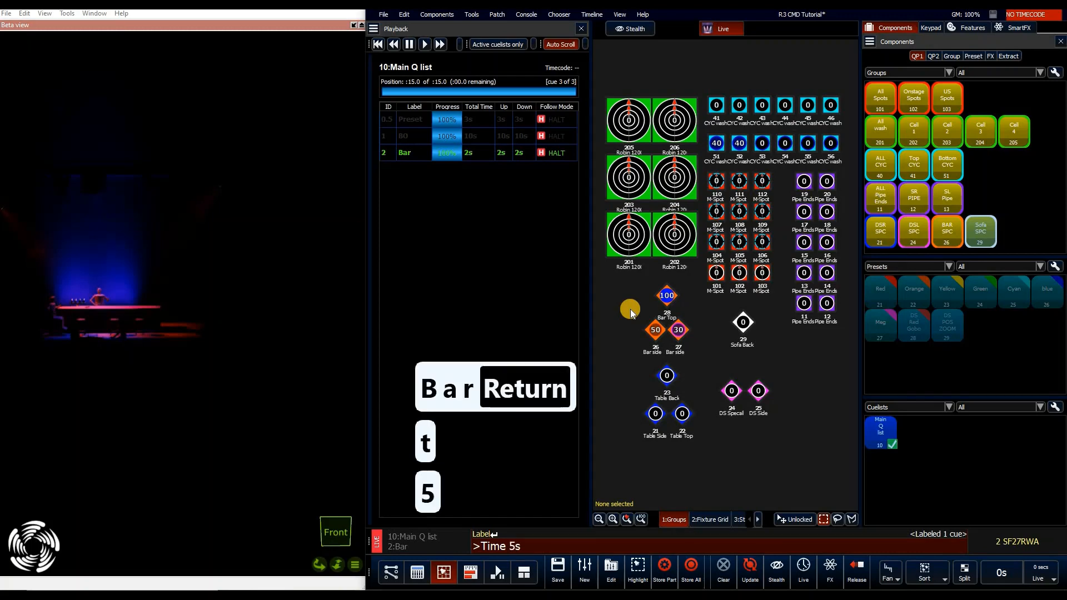
key("Return")
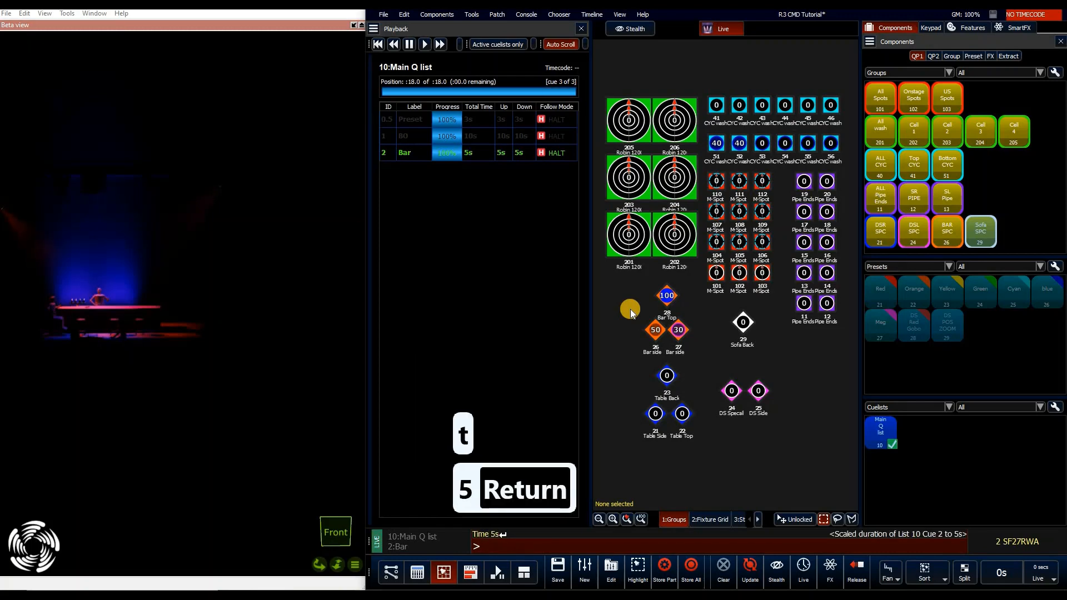
Step: Jump playback back to cue 1 and run the fade into cue 2 Bar twice to examine the color changes
key("shift")
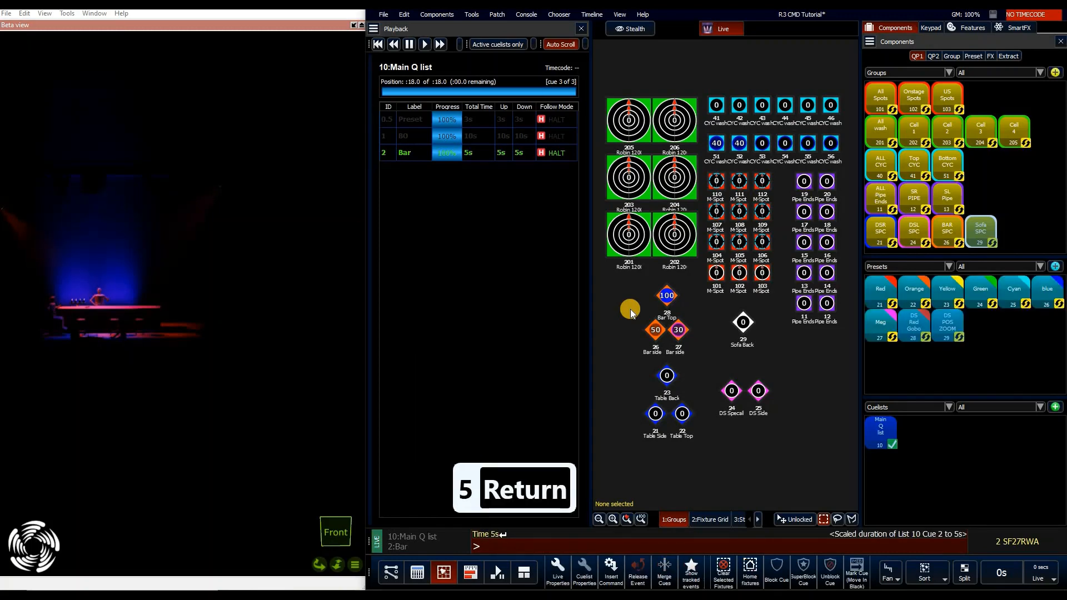
key("ctrl+Left")
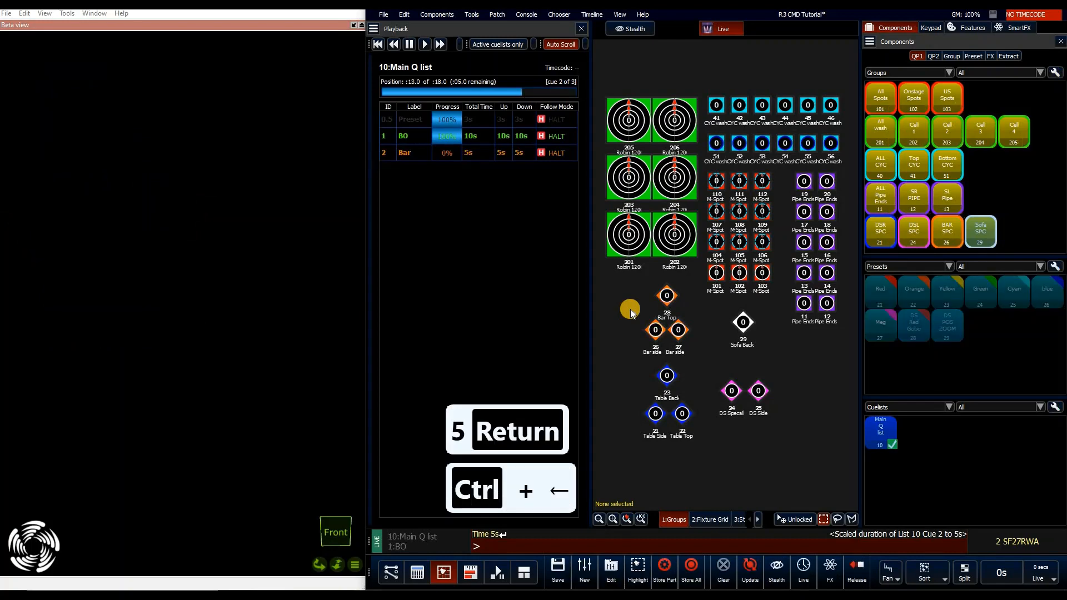
key("space")
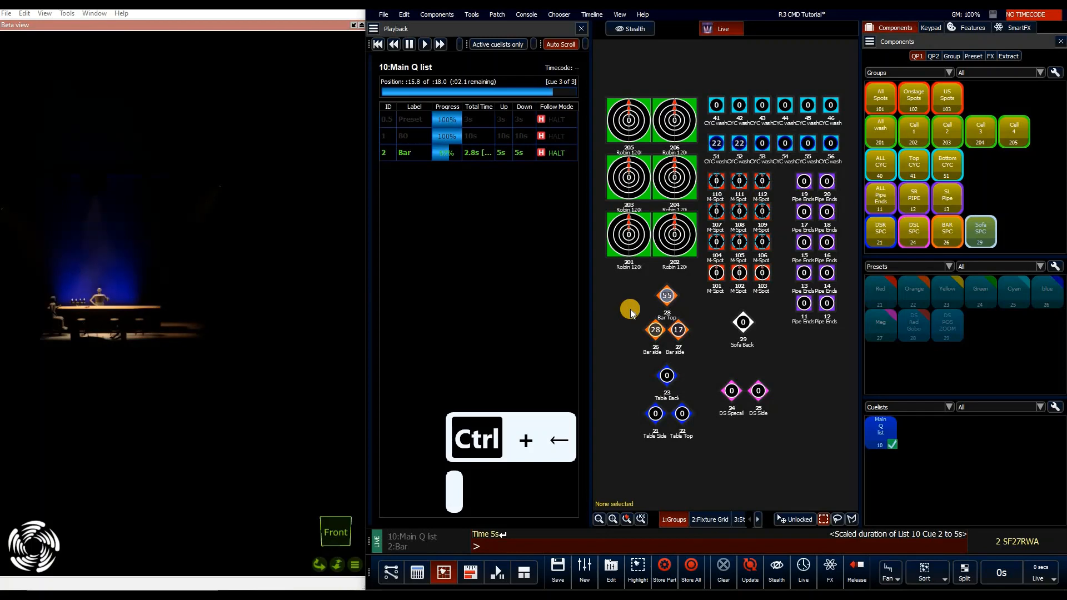
key("ctrl+Left")
key("space")
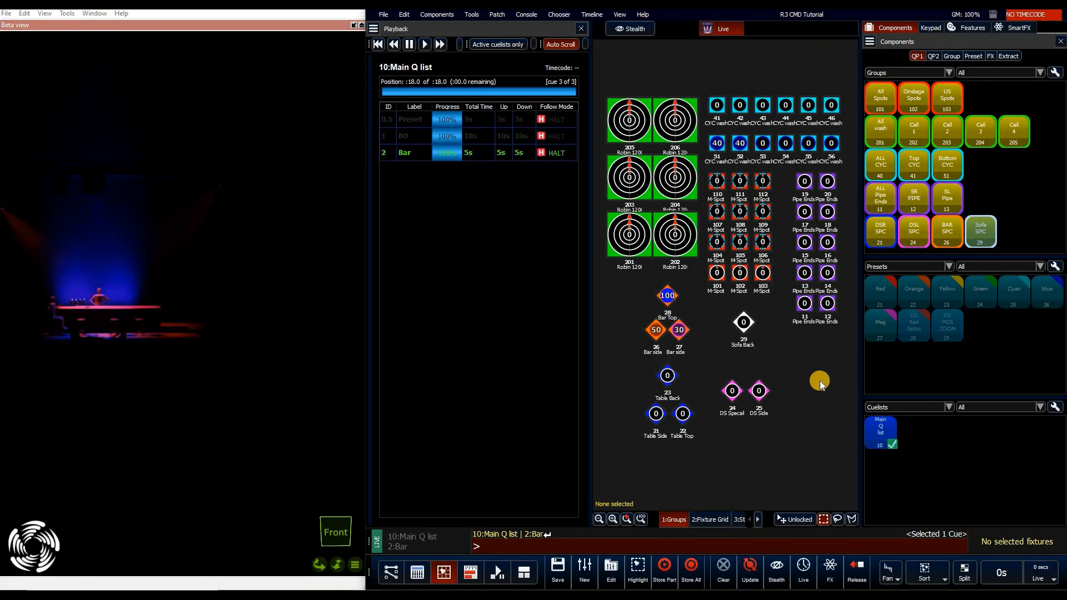
Step: Apply Move In Black to cue 2 Bar for all fixtures with cue 1 BO as destination, and check it from cue 1
type("MIB")
key("Return")
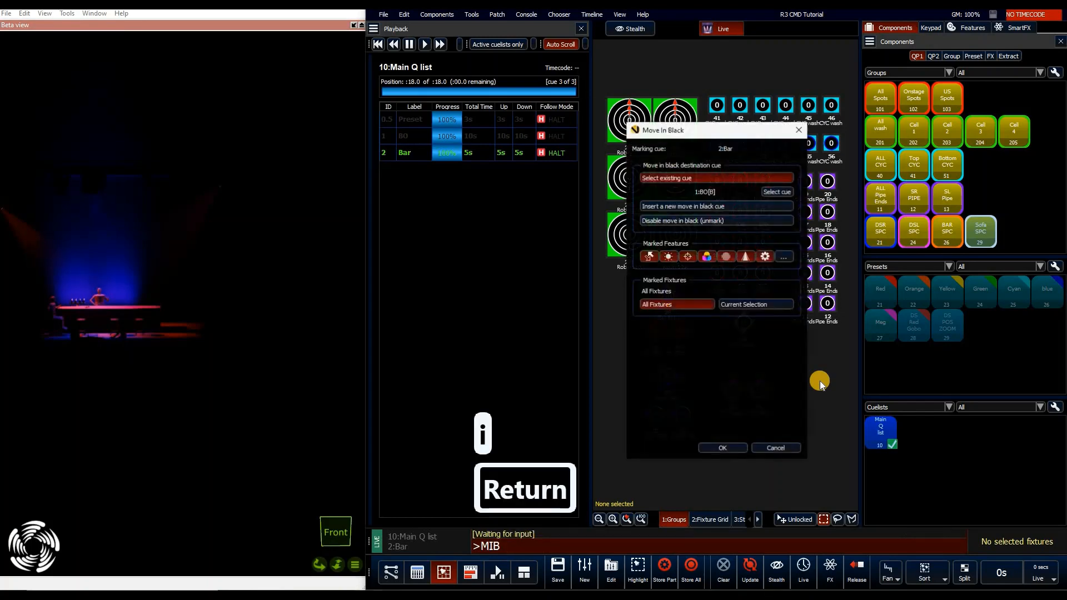
left_click(717, 448)
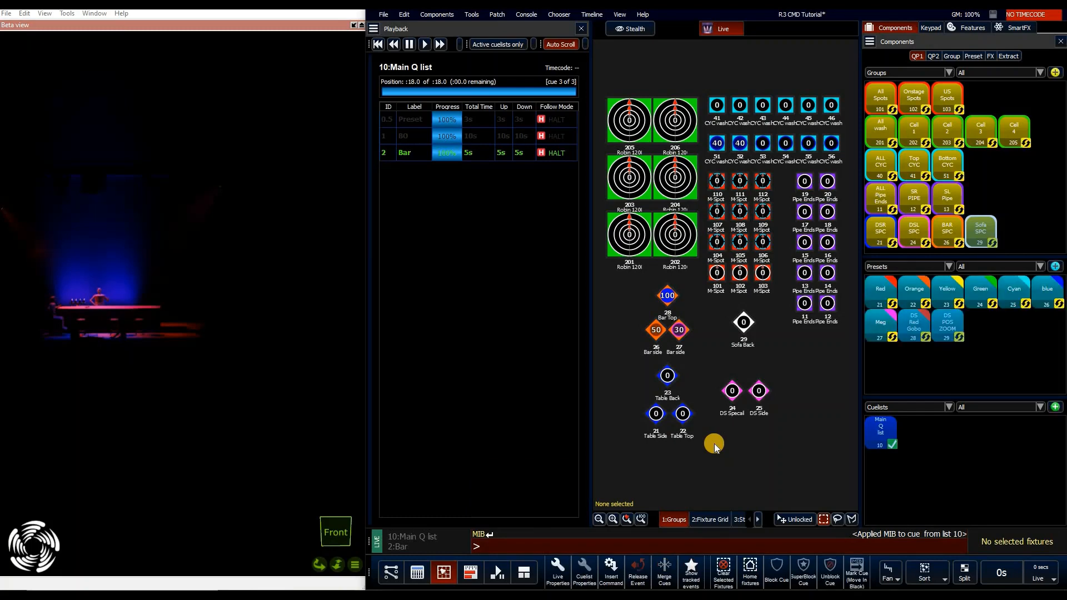
key("ctrl+Left")
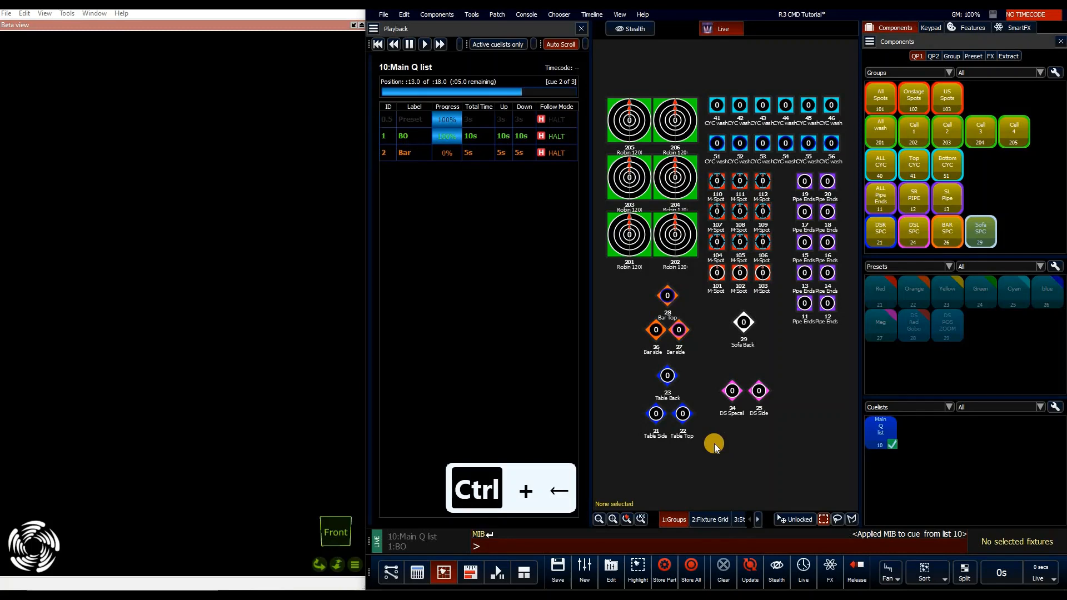
key("ctrl+Right")
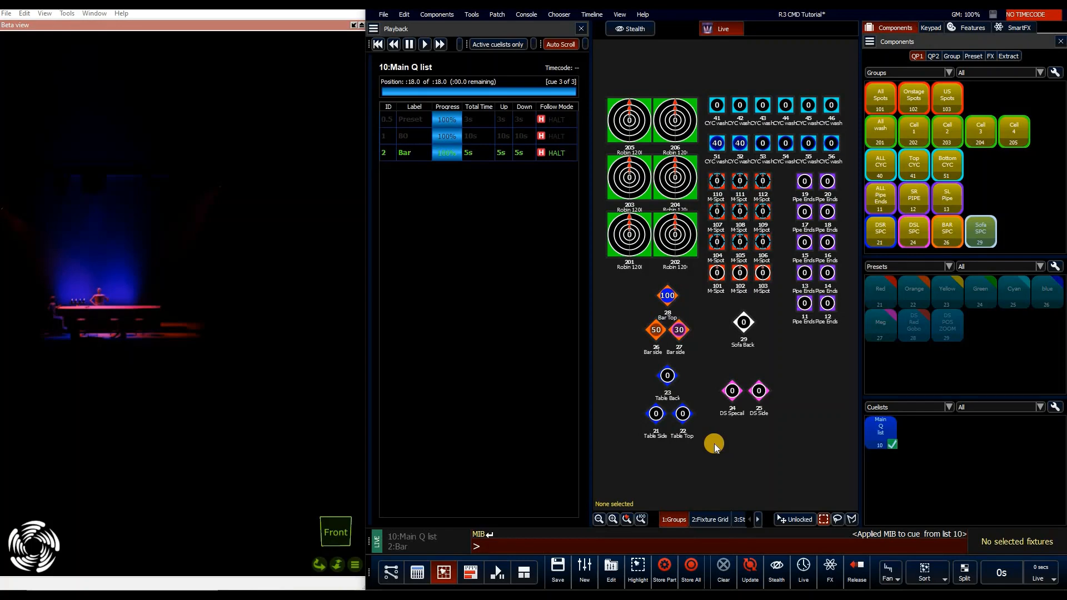
Step: Clear the previous fixture selection and bring sofa back fixture 29 to 100% intensity
key("BackSpace")
key("BackSpace")
key("BackSpace")
key("BackSpace")
key("BackSpace")
key("f")
key("Return")
left_click(762, 431)
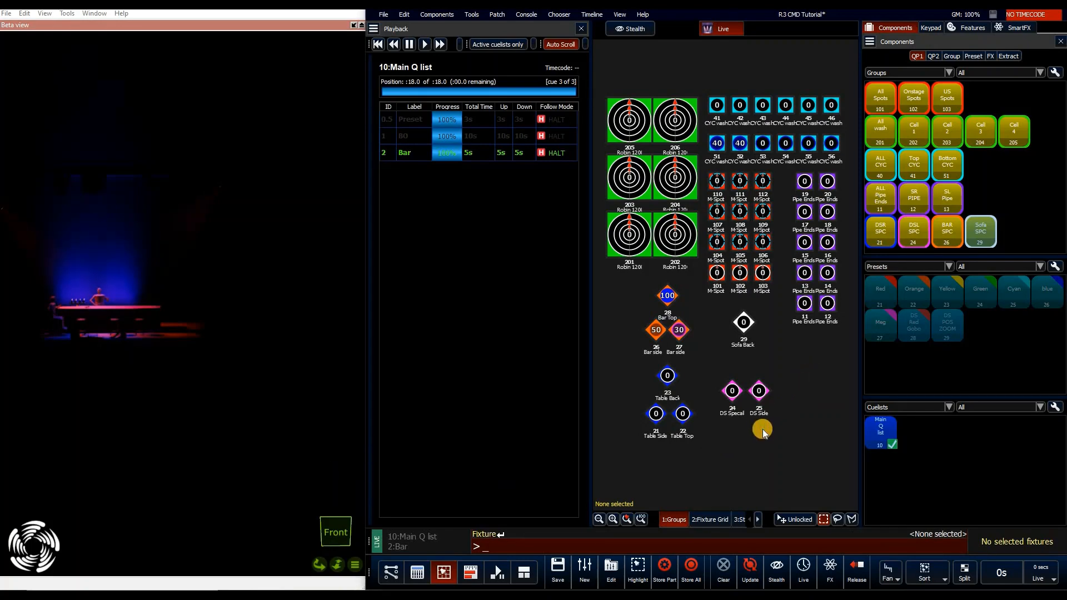
type("29")
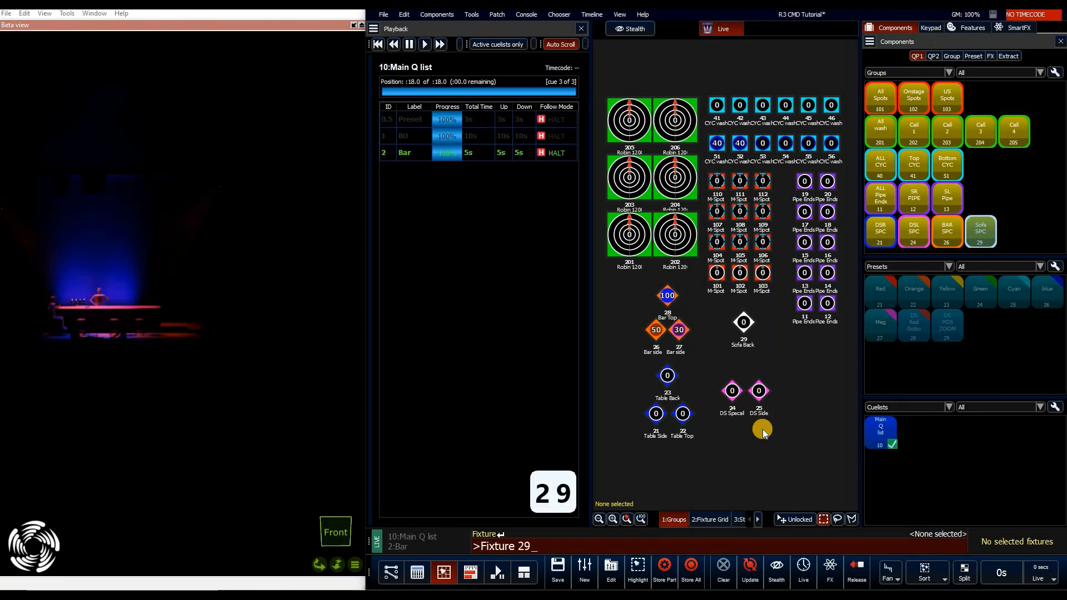
key("asterisk")
key("asterisk")
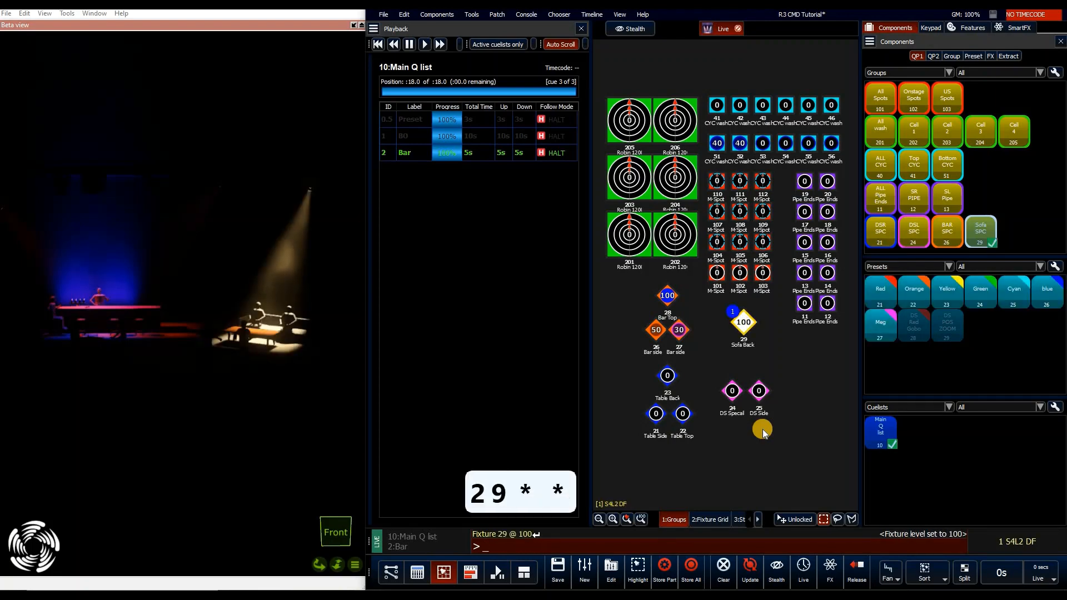
Step: Lower sofa back fixture 29 to 50% intensity
key("asterisk")
key("5")
key("Return")
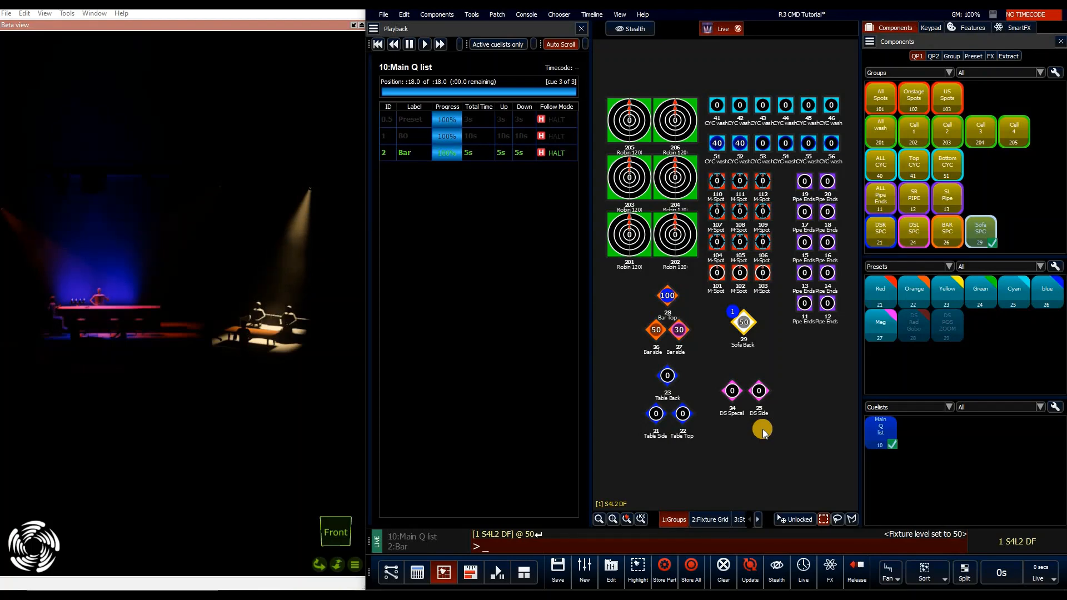
Step: Copy only the color of fixture 27 onto sofa back fixture 29
type("29")
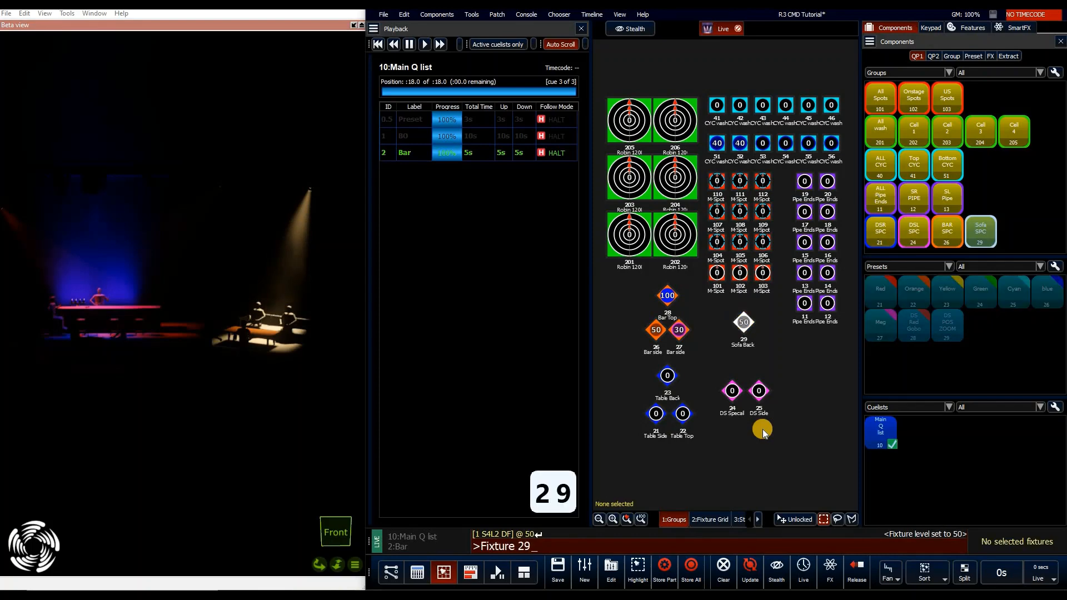
type("r")
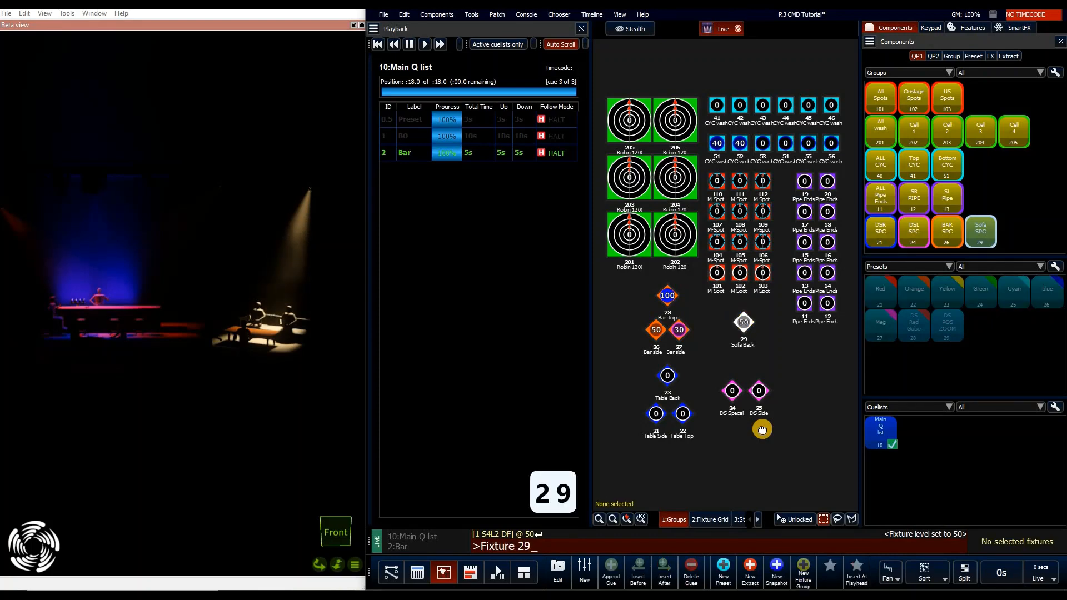
key("alt+9")
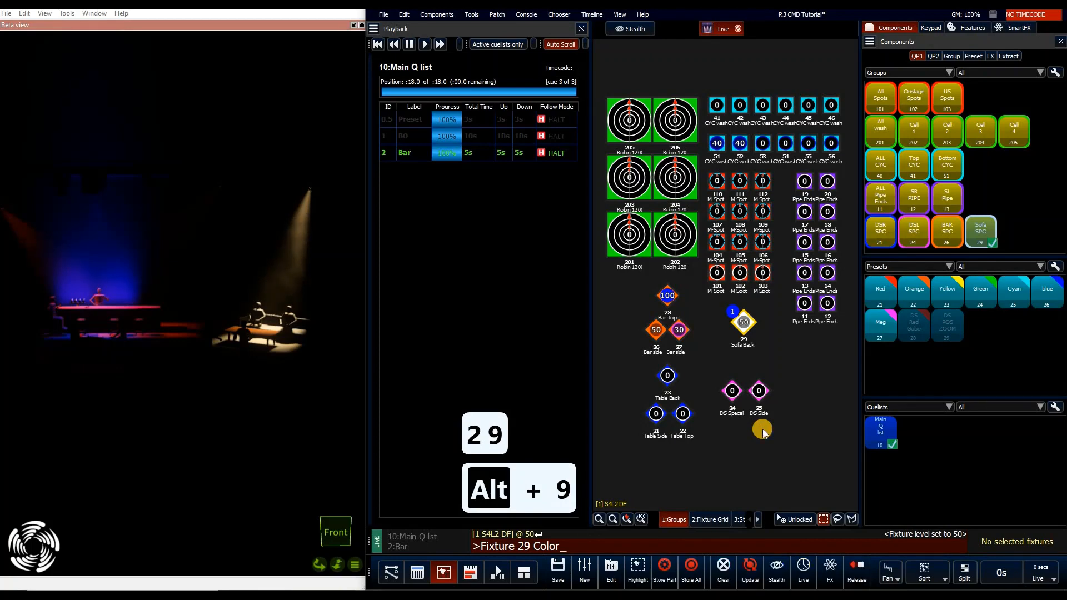
key("asterisk")
key("f")
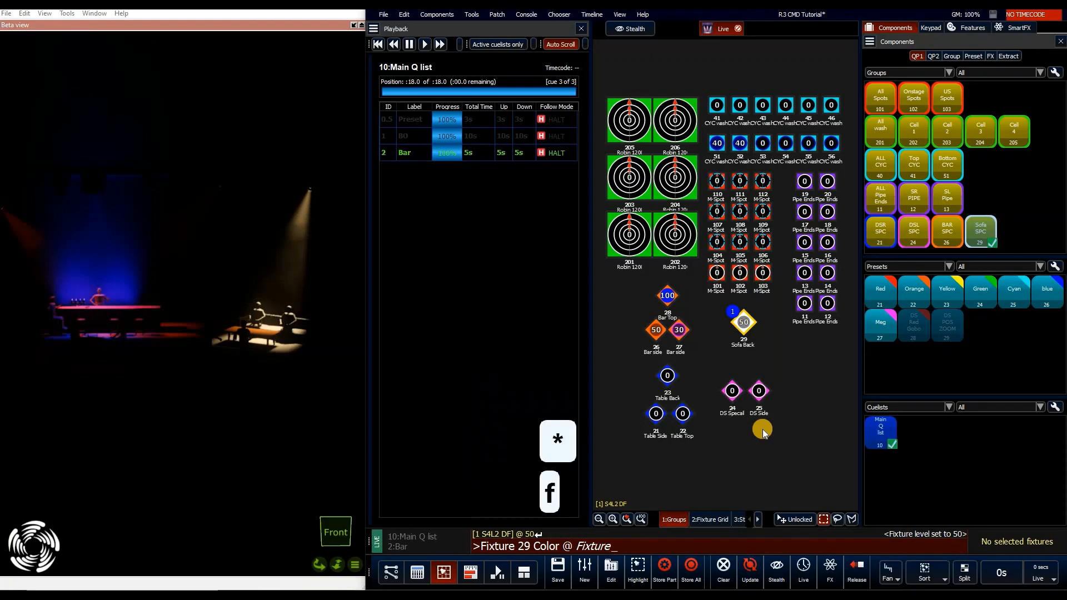
type("27")
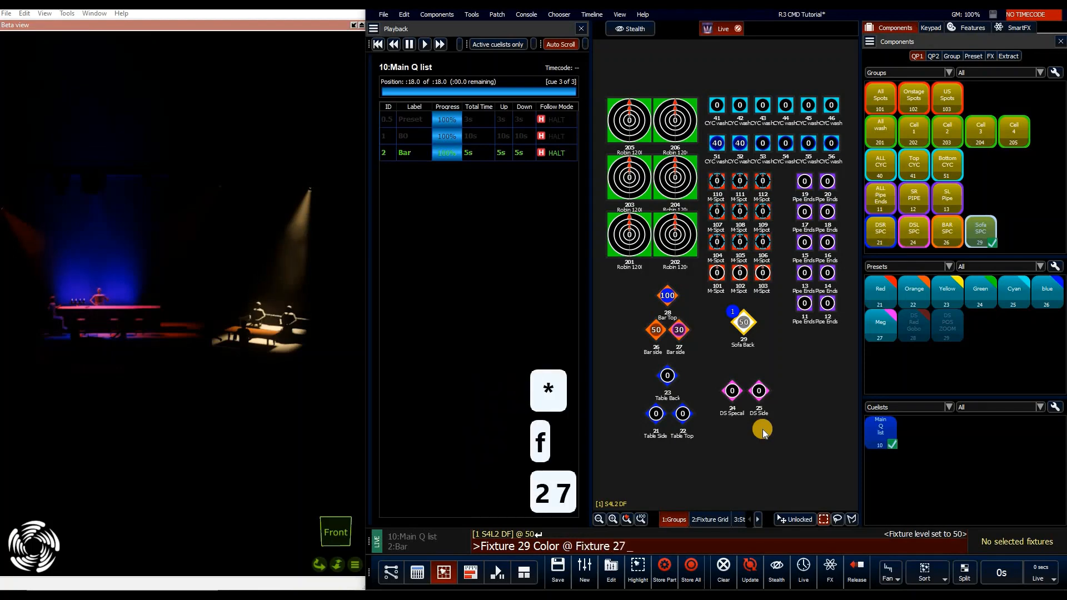
key("Return")
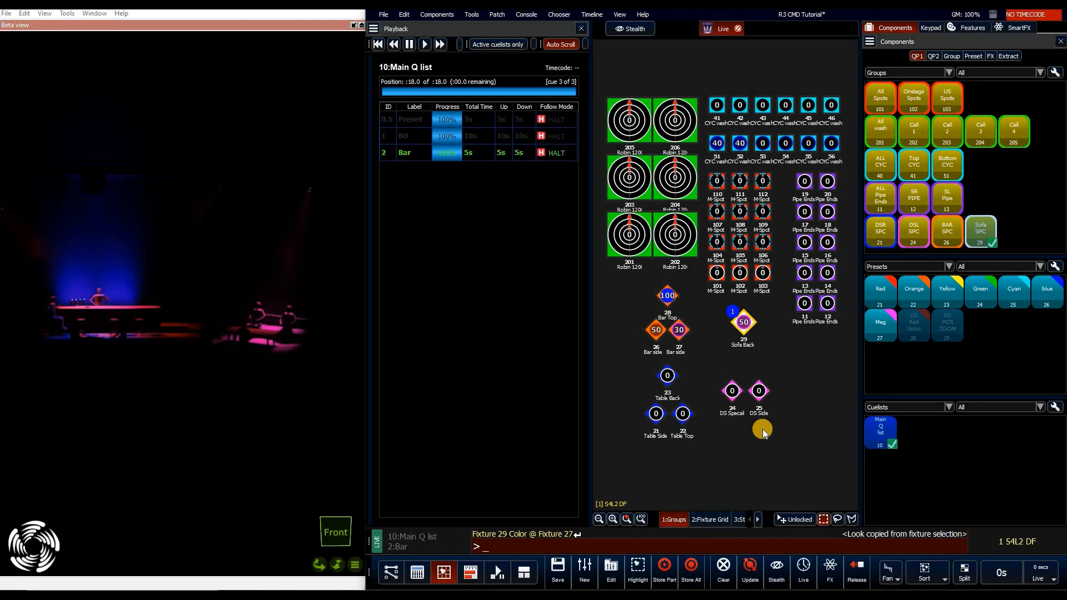
Step: Copy the complete look of fixture 27 onto fixture 29 and undo the copy
type("29")
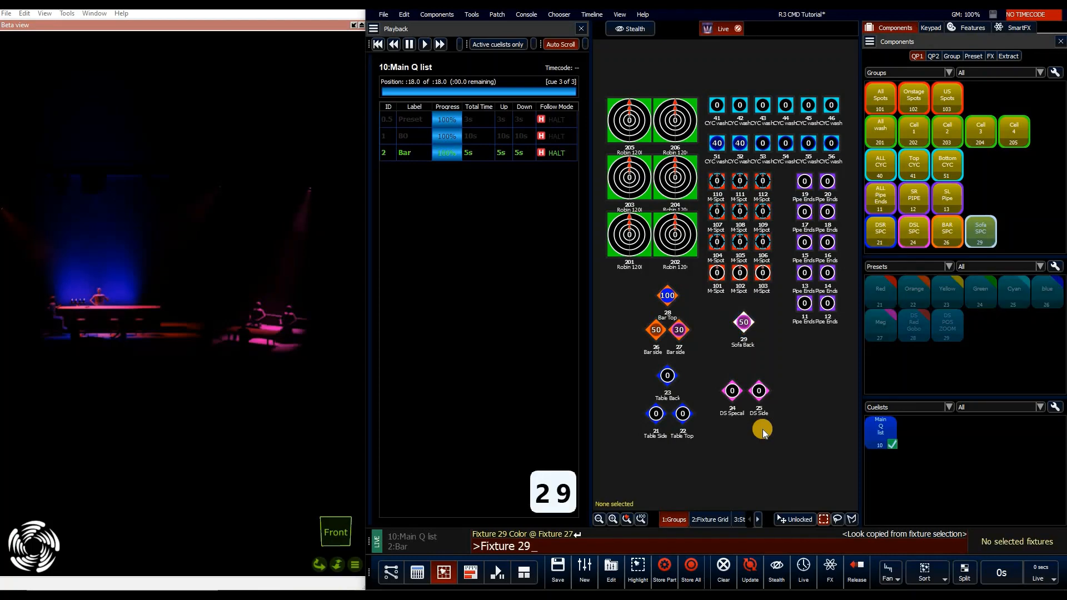
key("asterisk")
type("f")
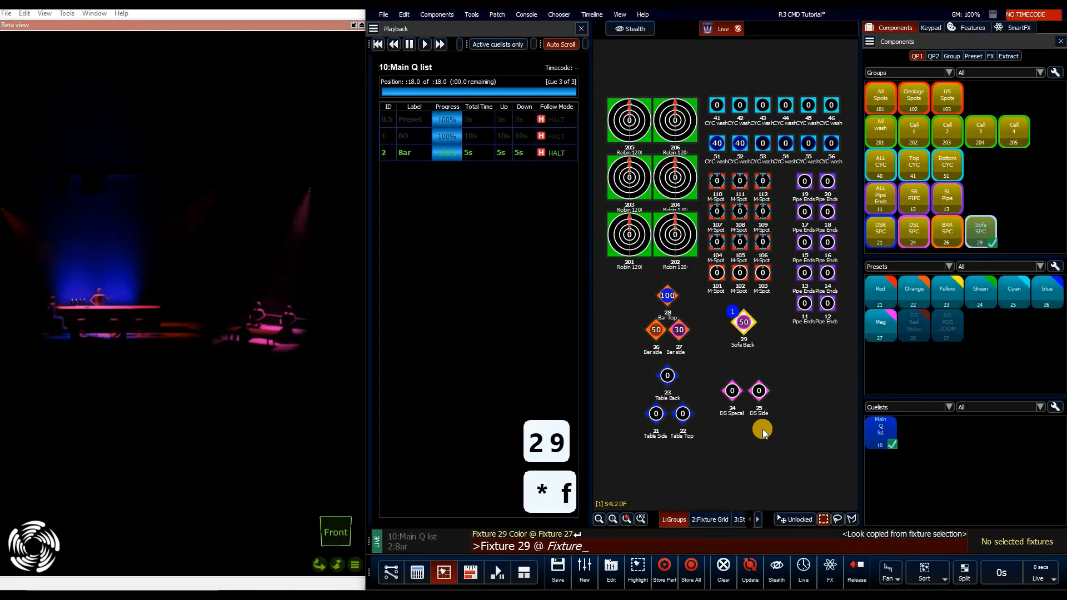
type("27")
key("Return")
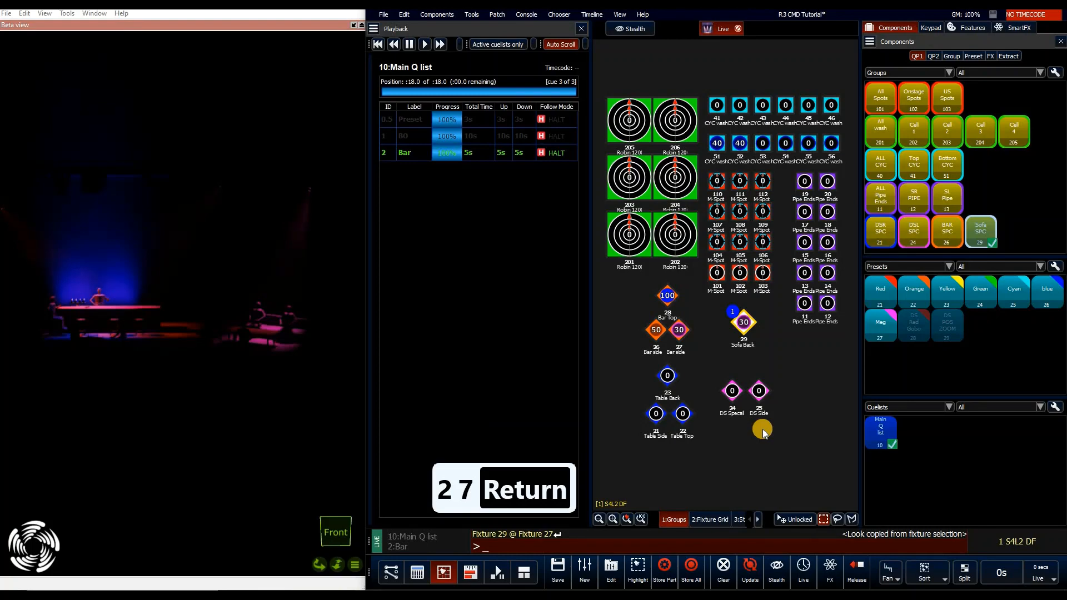
key("ctrl+z")
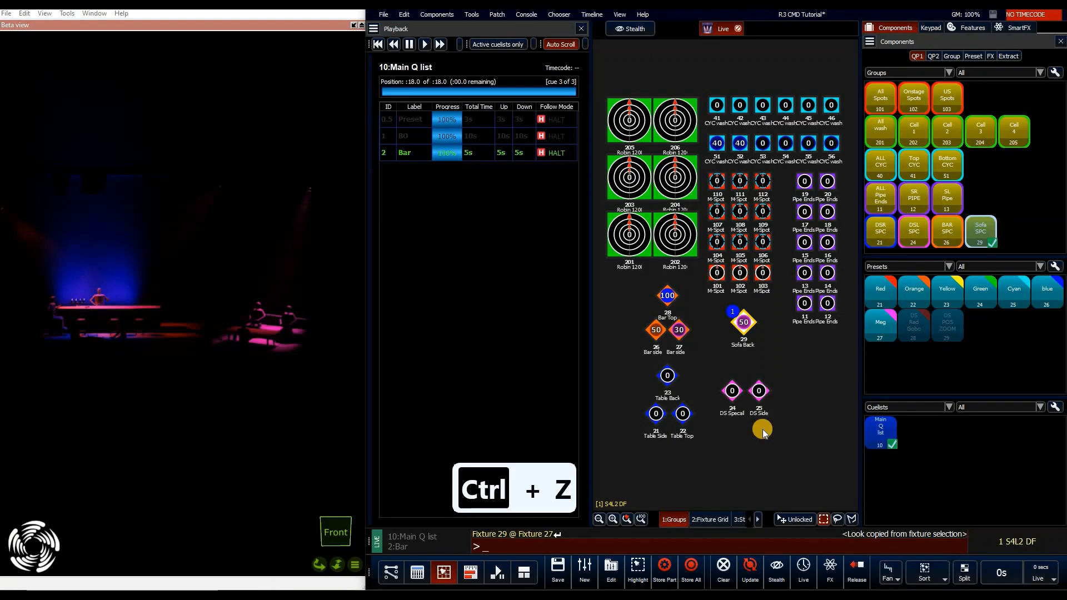
Step: Bring moving spot 108 to 100% intensity and remove its gobo for an open beam
left_click(765, 449)
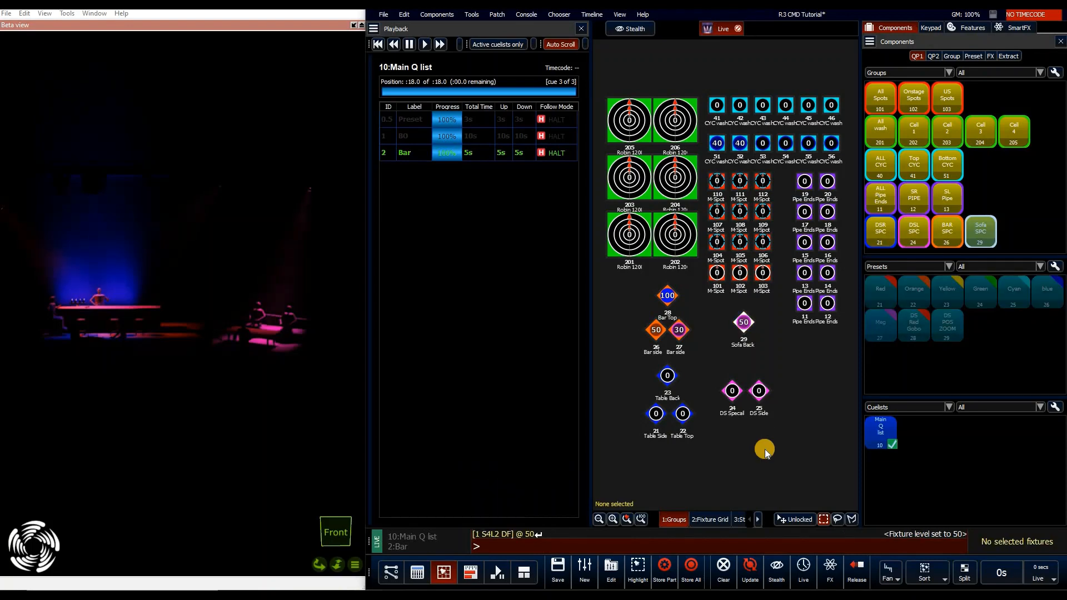
type("108")
key("asterisk")
key("asterisk")
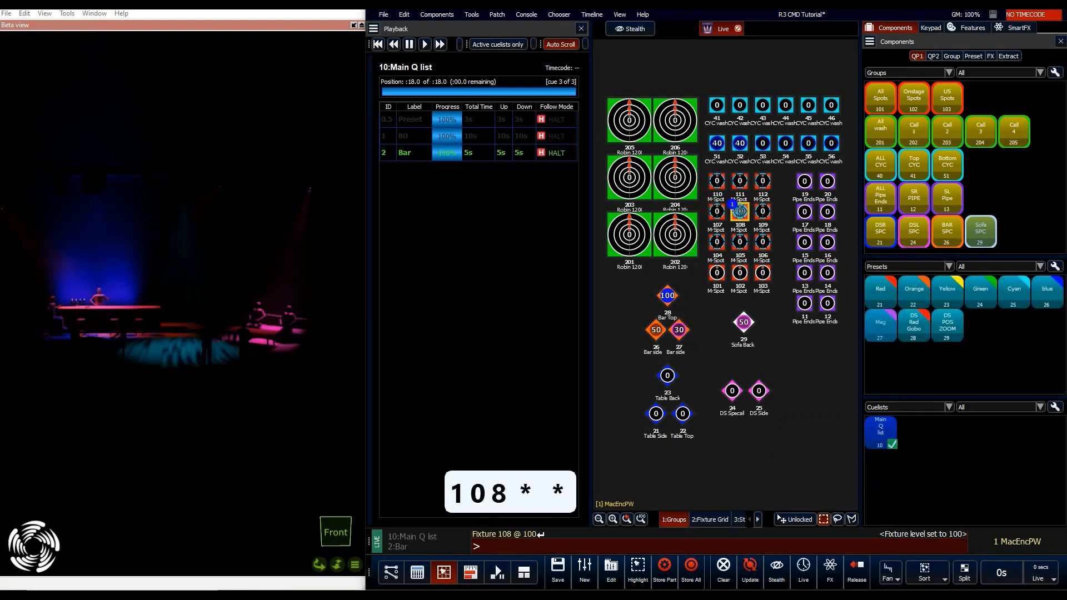
left_click(970, 28)
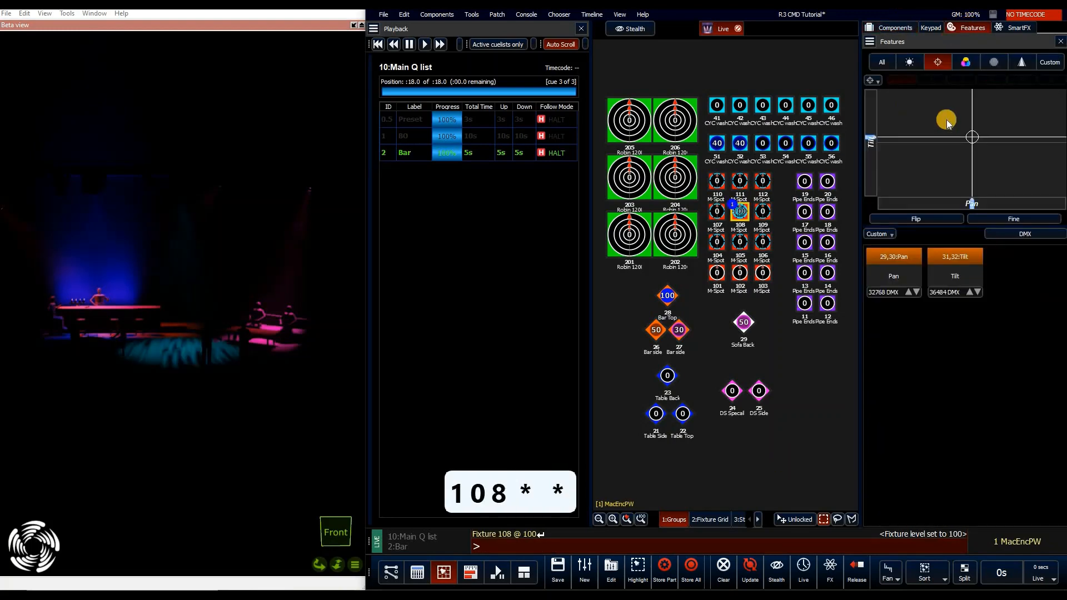
left_click(994, 62)
left_click(947, 120)
Step: Aim moving spot 108 at the sofa area, with pan at about 22938 and tilt at about 41213 DMX
left_click(946, 64)
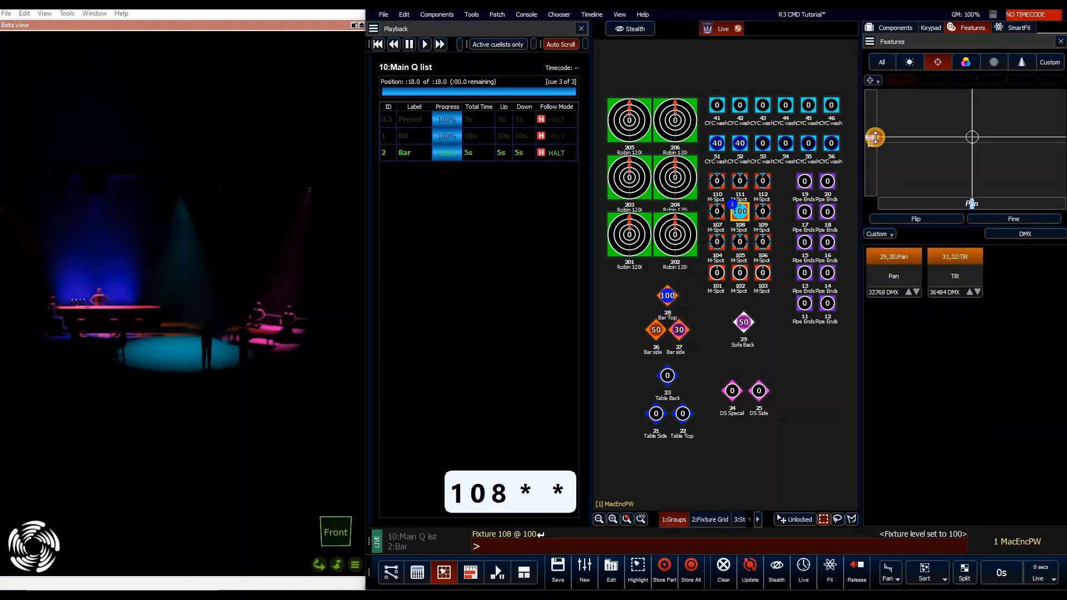
left_click_drag(876, 138, 875, 130)
left_click_drag(969, 207, 1007, 199)
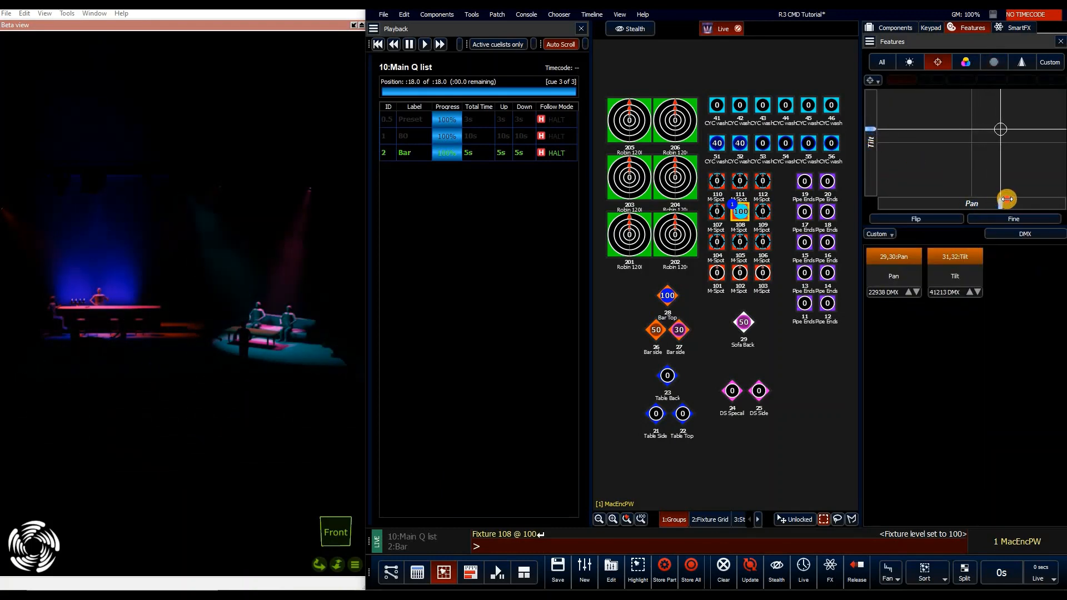
Step: Narrow the zoom of moving spot 108 to about 51 and set its intensity to 80%
left_click(1022, 62)
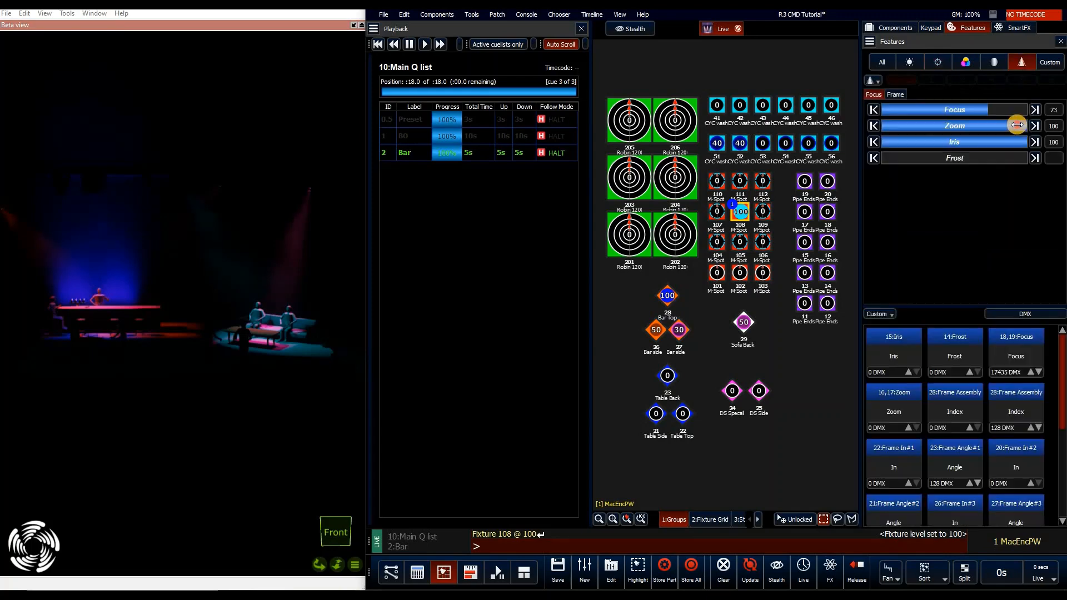
left_click_drag(1017, 124, 954, 126)
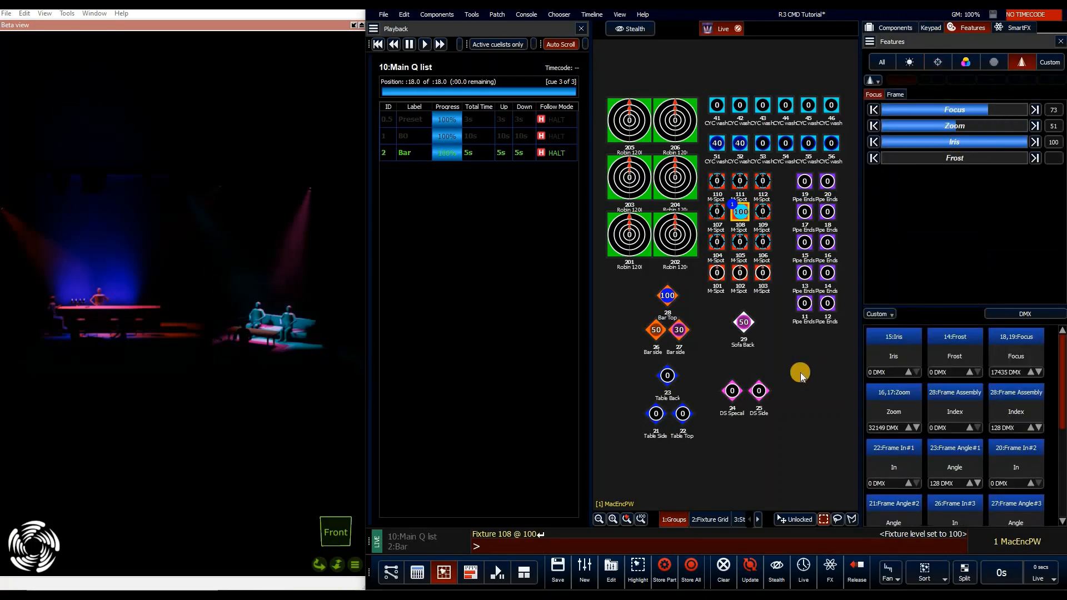
type("*8")
key("Return")
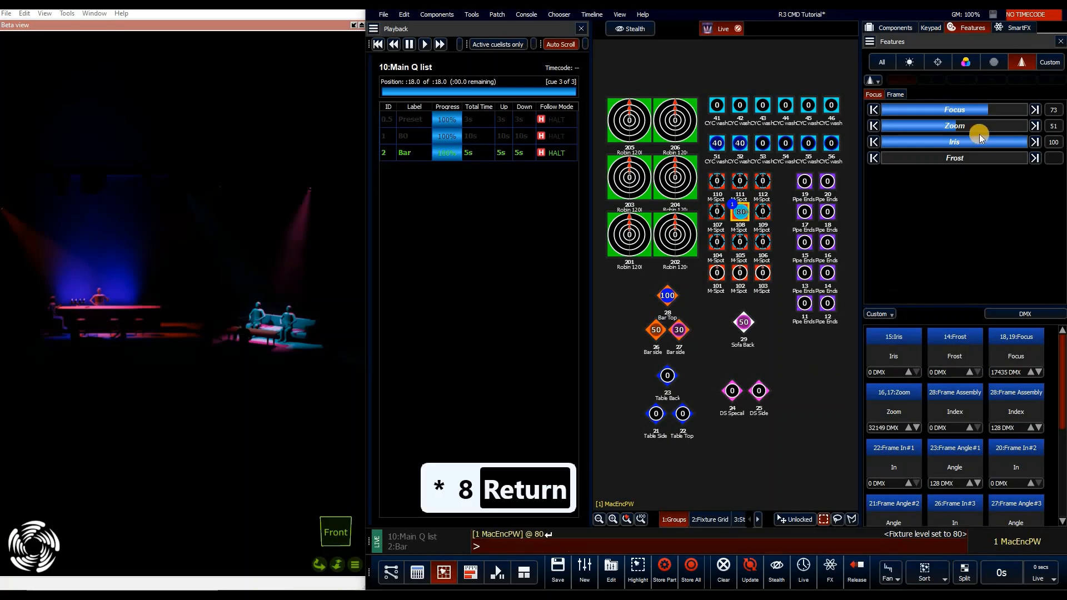
Step: Start storing a preset from moving spot 108, limited to its position and beam features
left_click(895, 28)
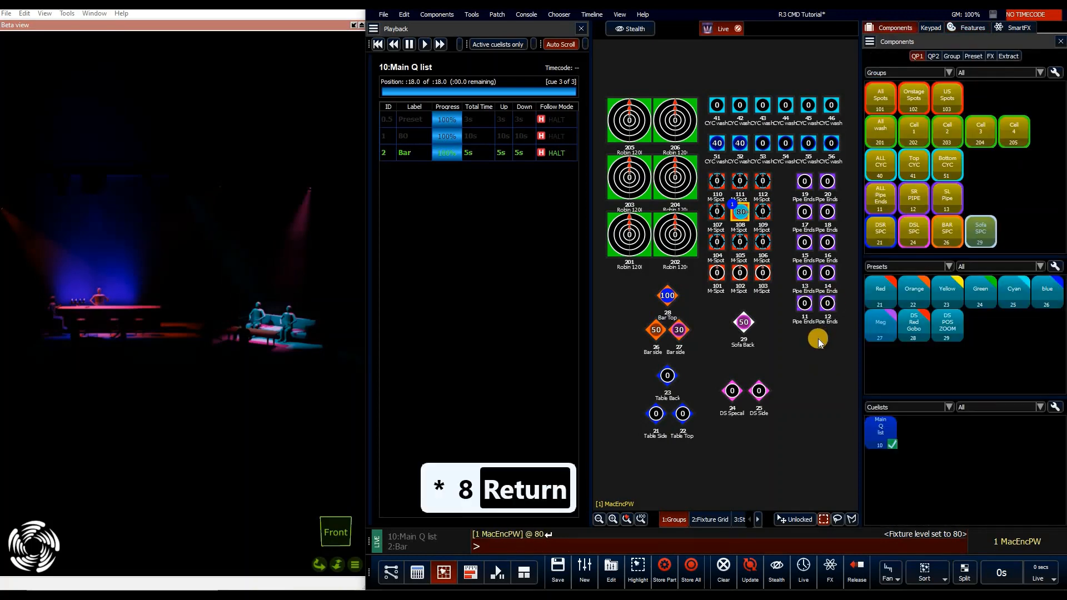
key("f")
key("f")
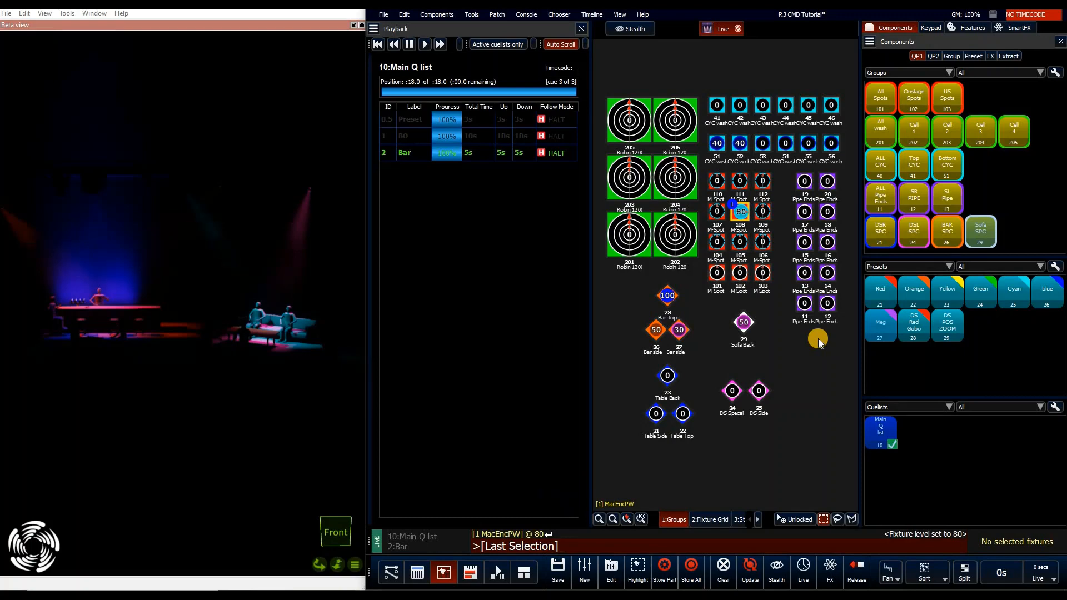
key("s")
key("p")
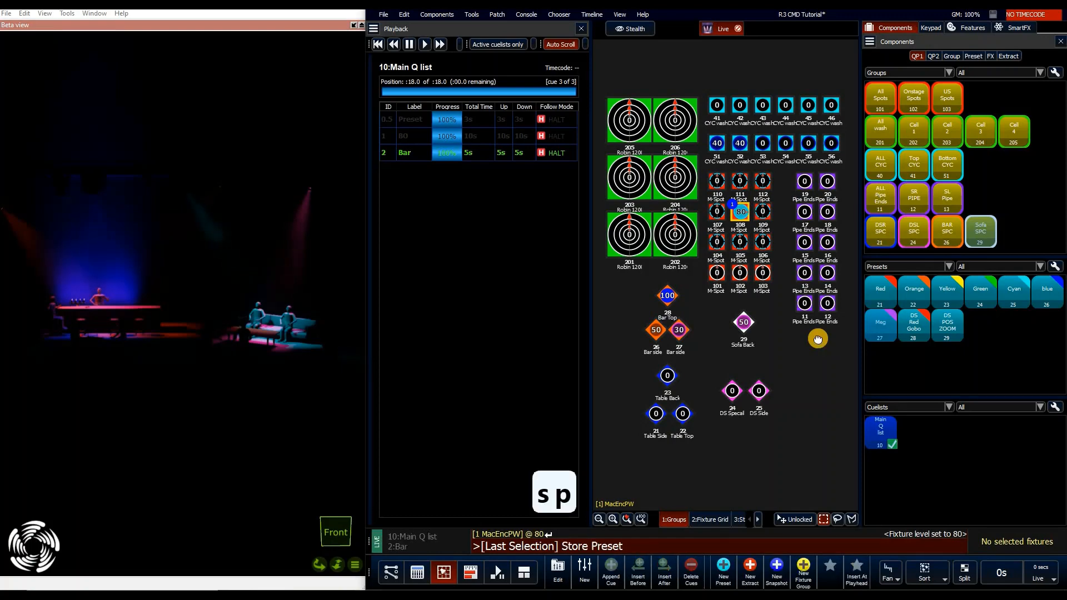
key("alt+8")
key("alt+5")
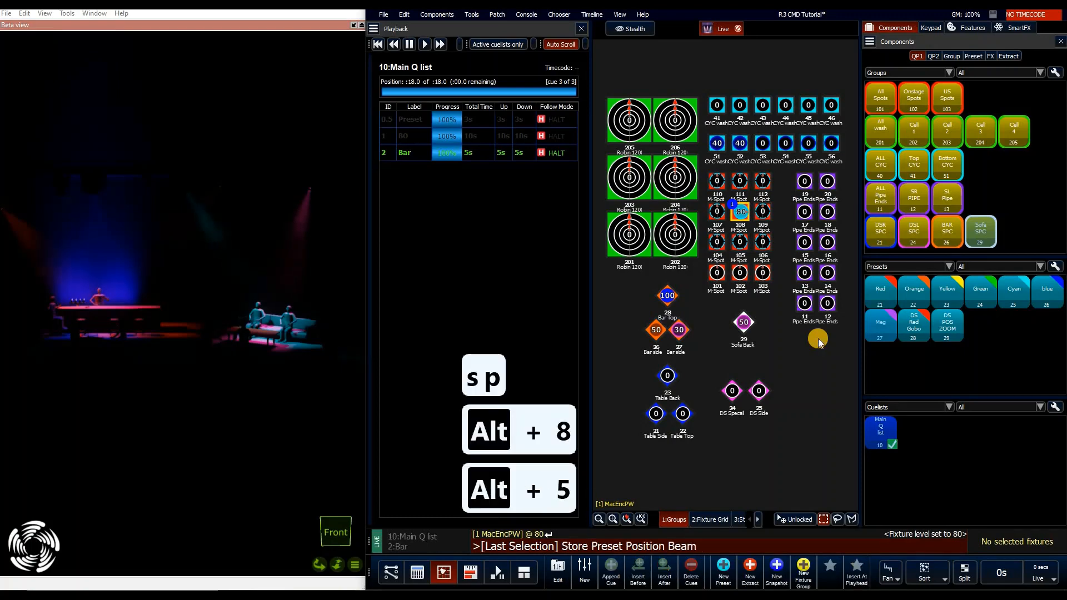
key("Return")
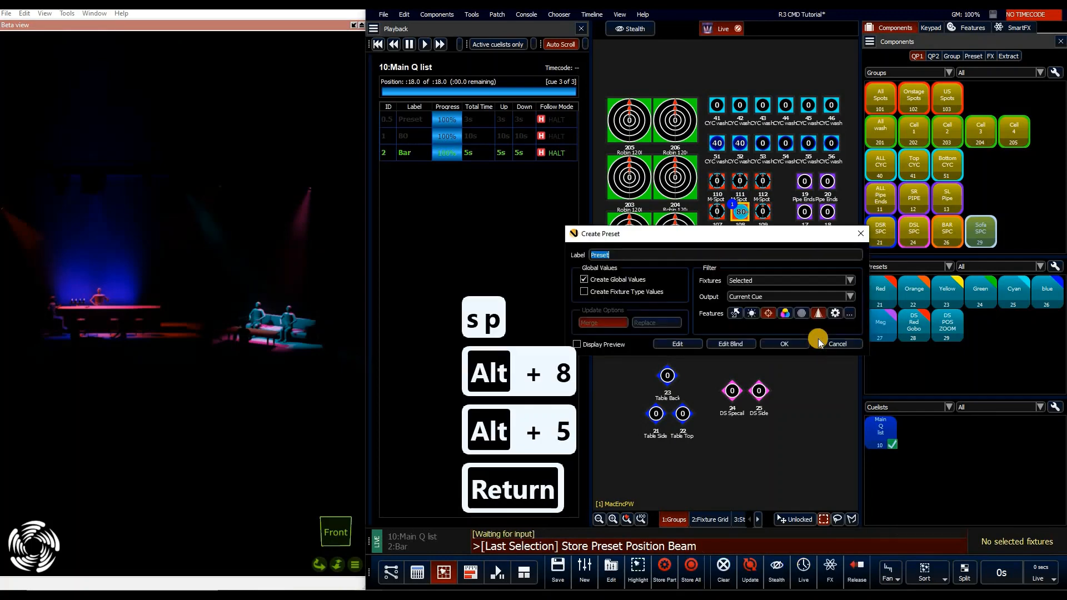
Step: Turn off global values for the new preset, label it Sofa Front and save it
left_click(633, 276)
double_click(629, 254)
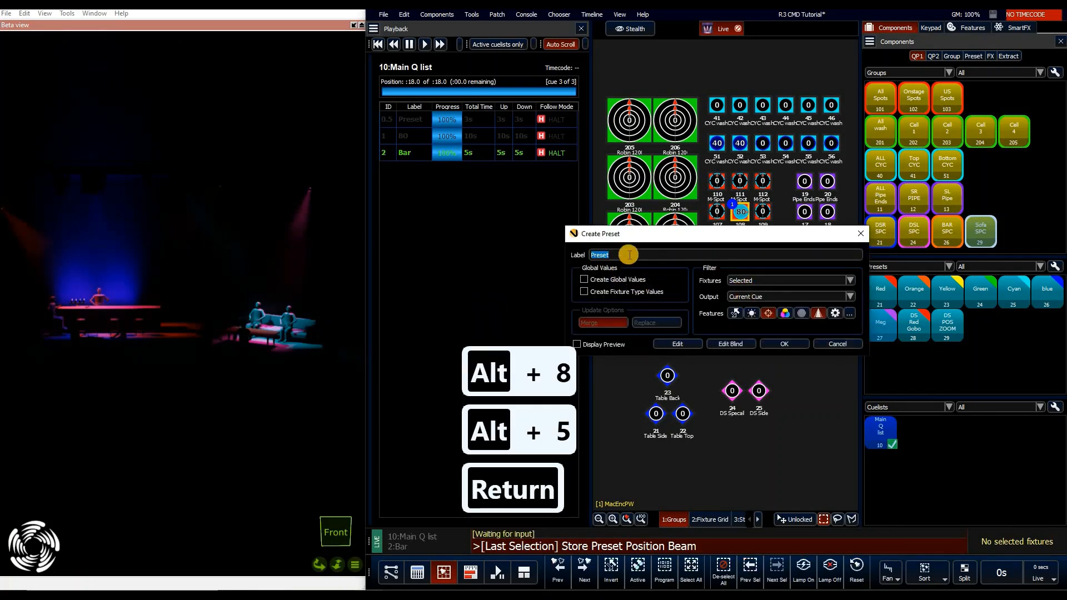
type("Sofa Fr")
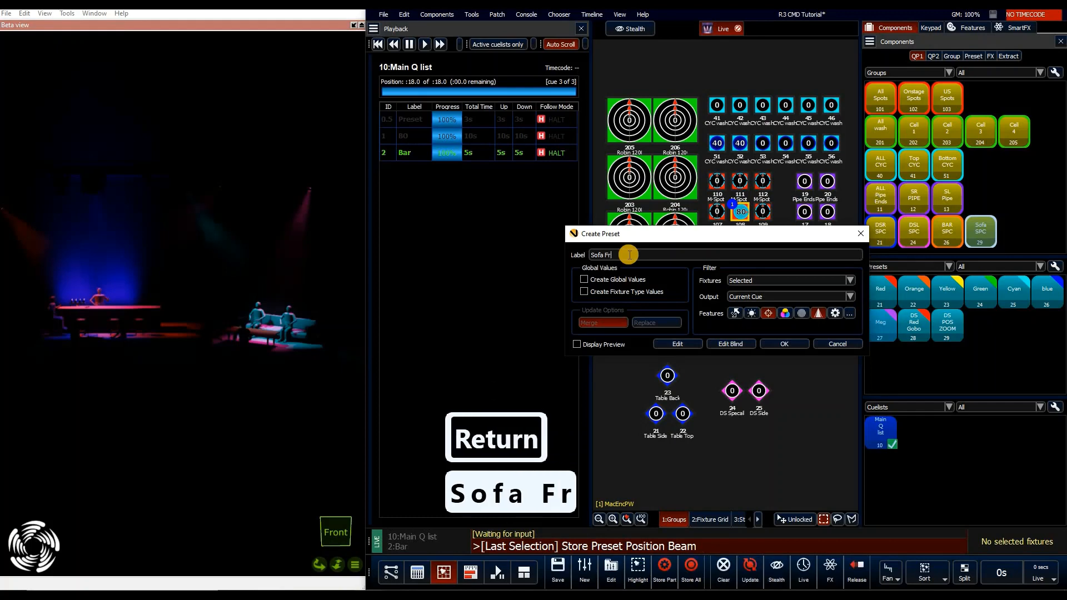
type("ont")
key("Return")
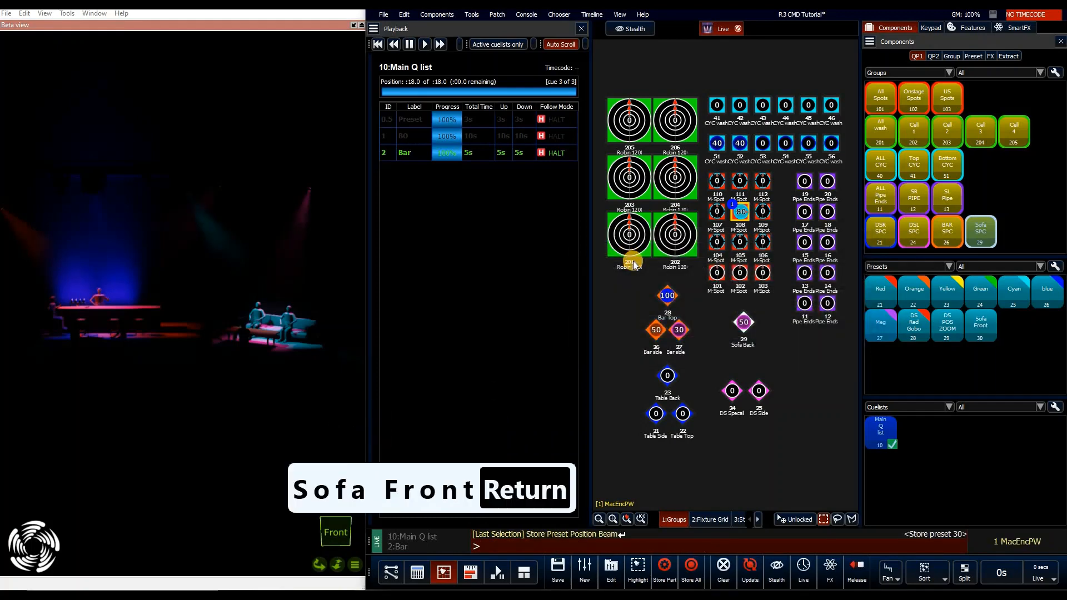
Step: Deselect moving spot 108 and set CYC wash fixtures 53 through 56 to 40% intensity
left_click(789, 361)
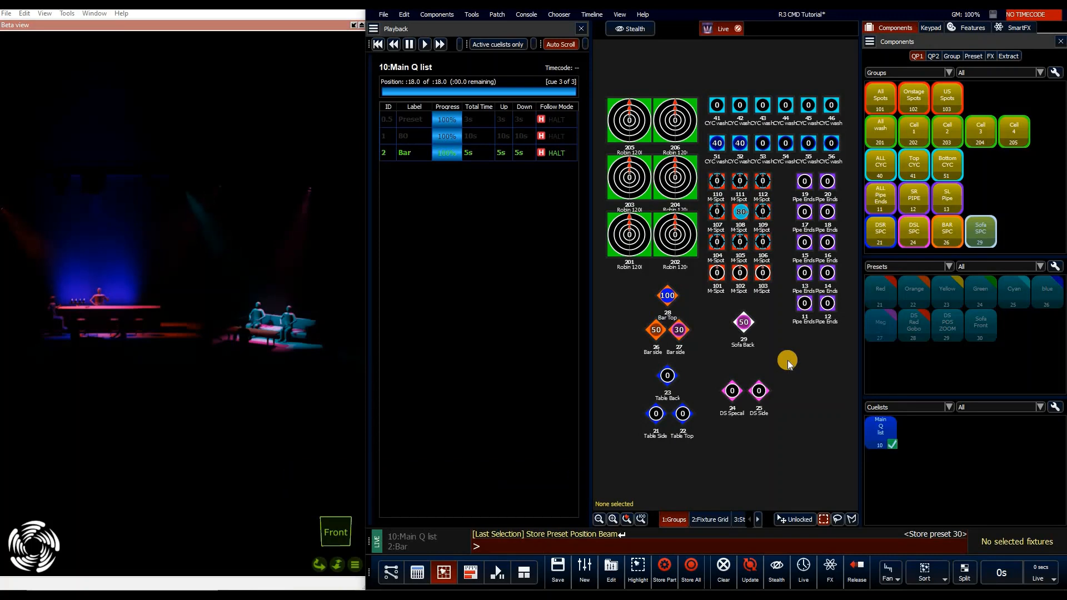
type("53")
type("/")
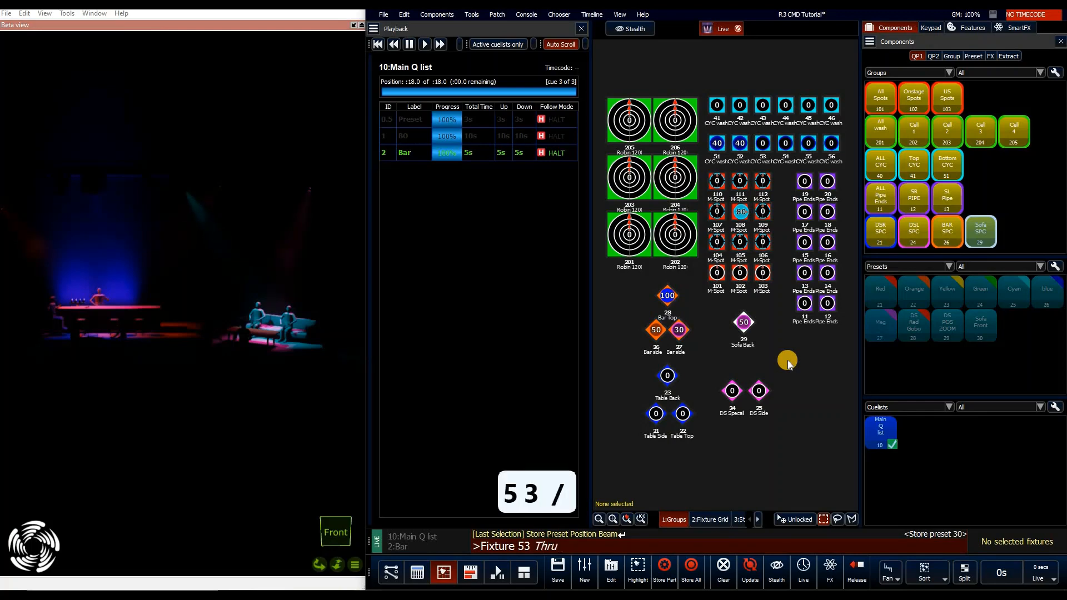
type("56")
type("*4")
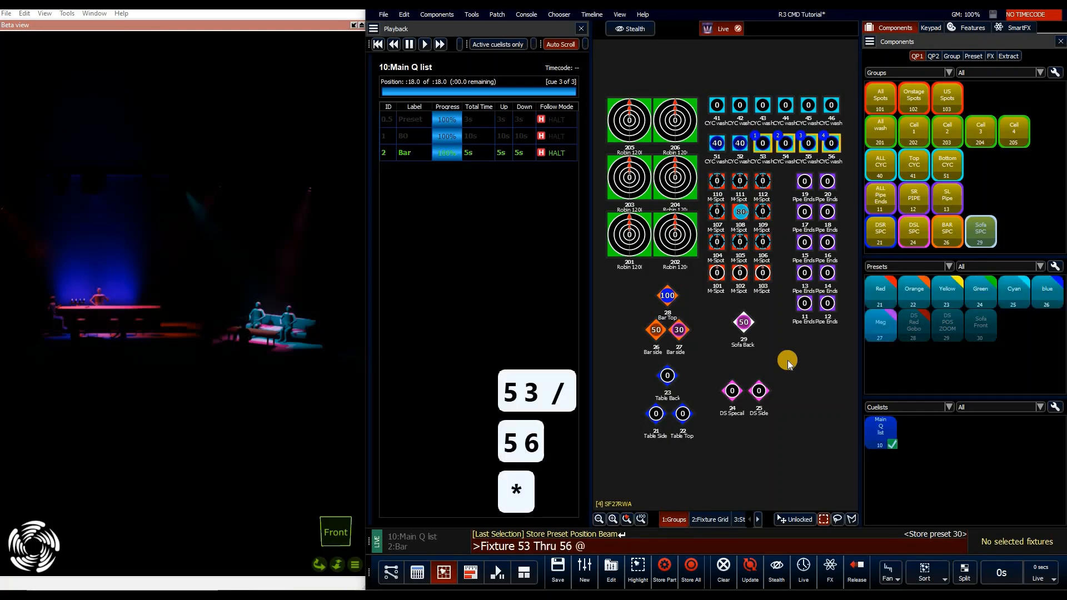
key("Return")
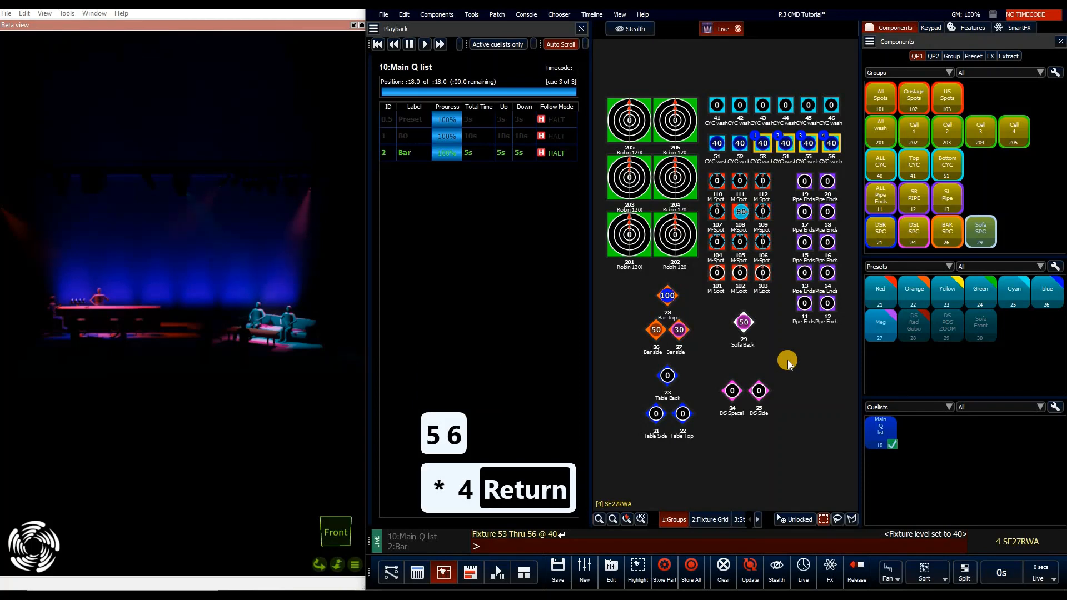
Step: Store the live look as a new cue after Bar in Main Q list, and clear the live values once it is active
key("s")
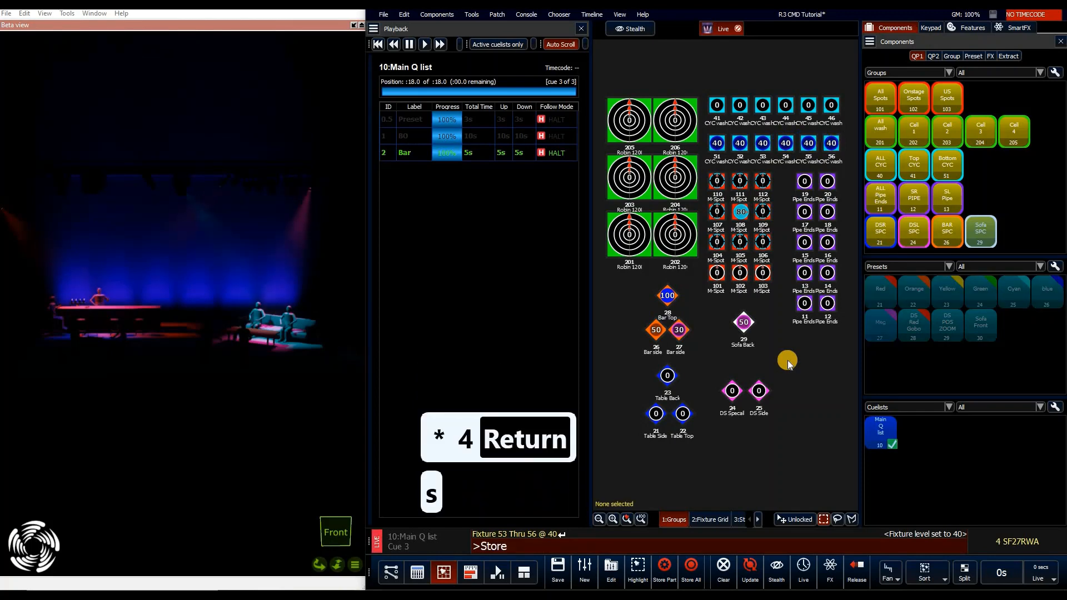
key("Return")
key("Return")
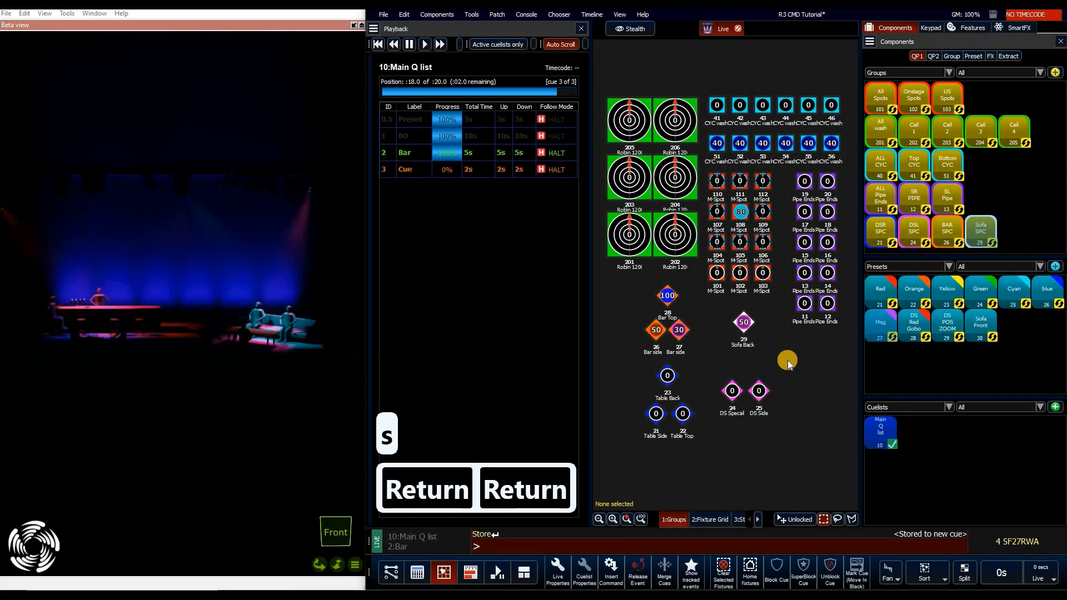
key("ctrl+Right")
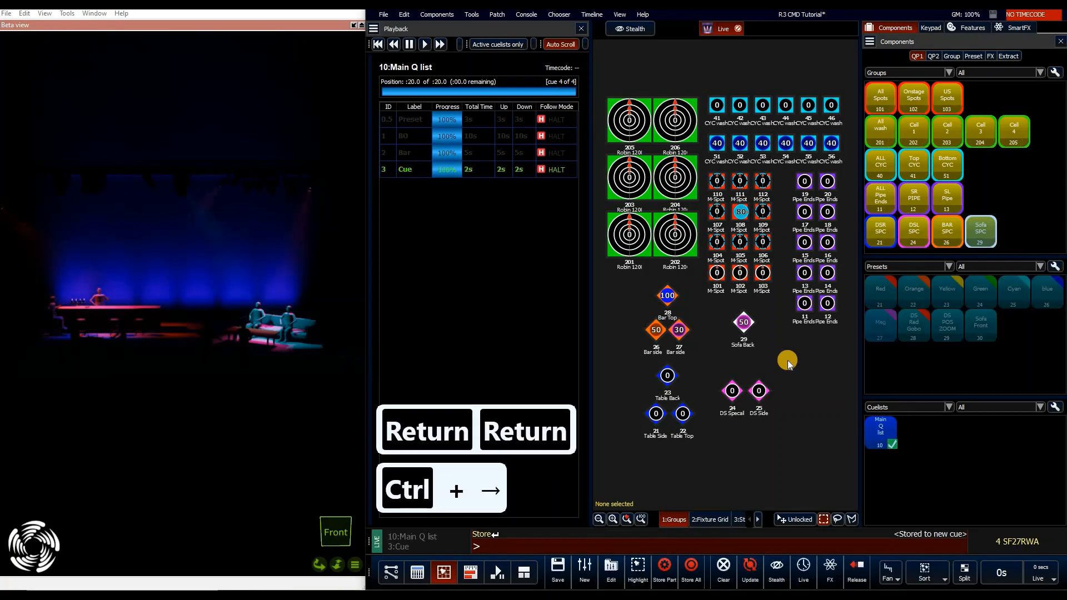
key("F7")
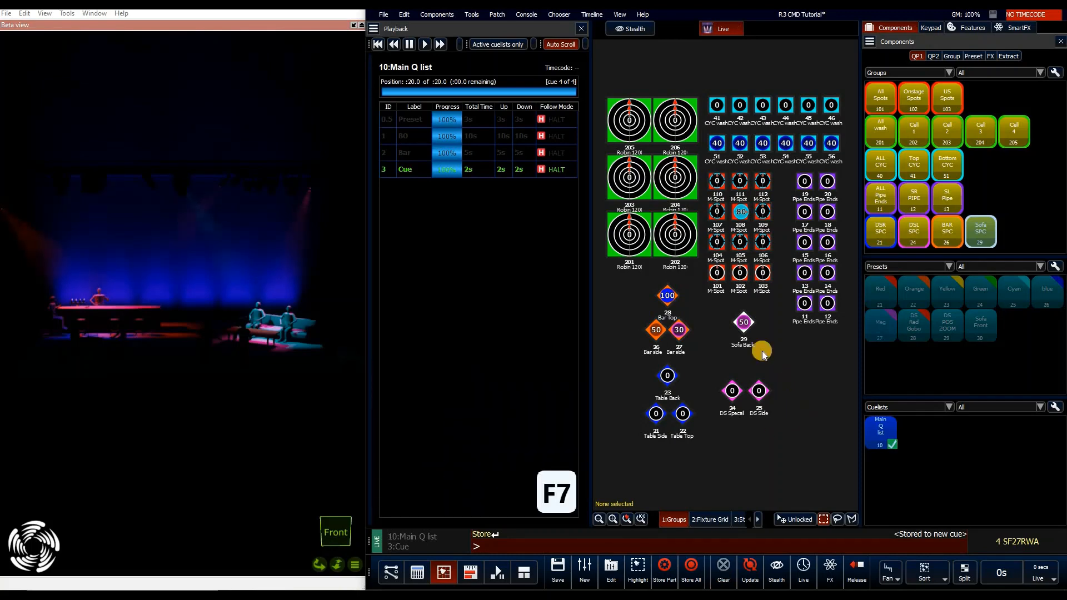
Step: Set the time of cue 3 to 3 seconds and label the cue Sofa UP
key("t")
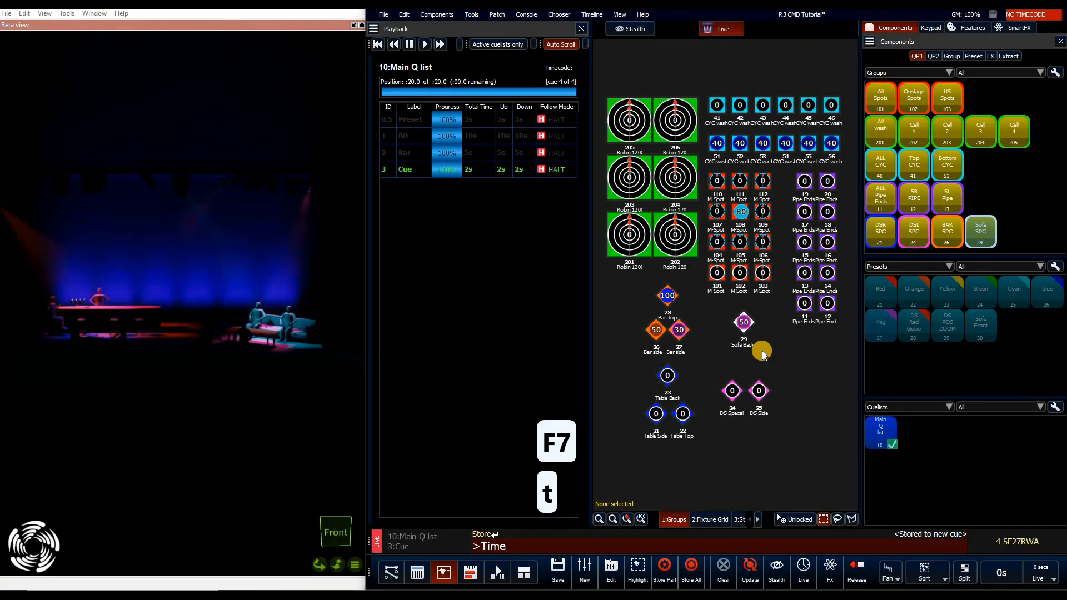
key("3")
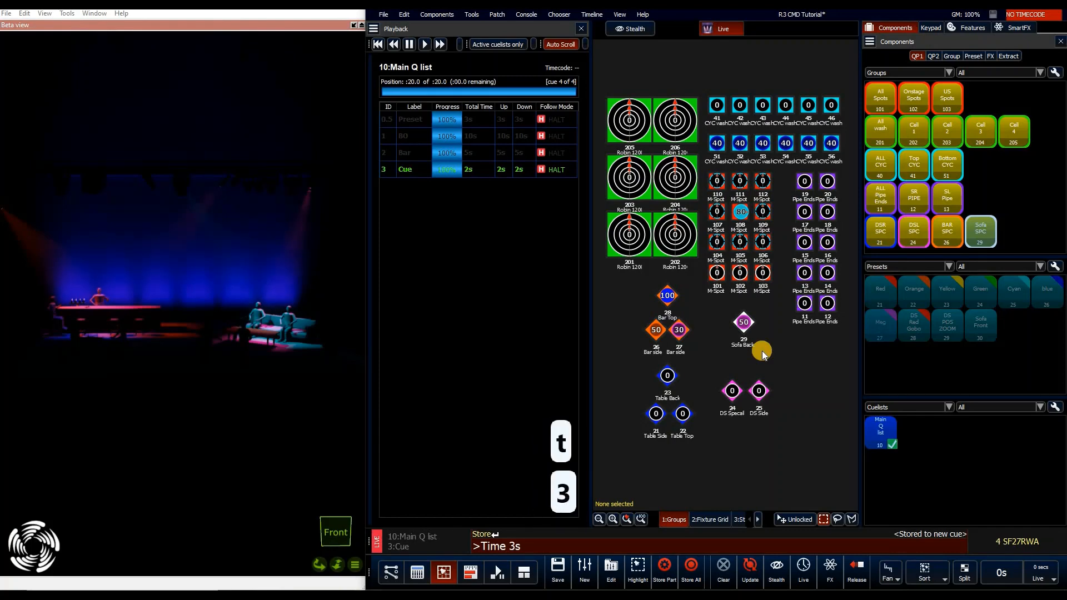
key("Return")
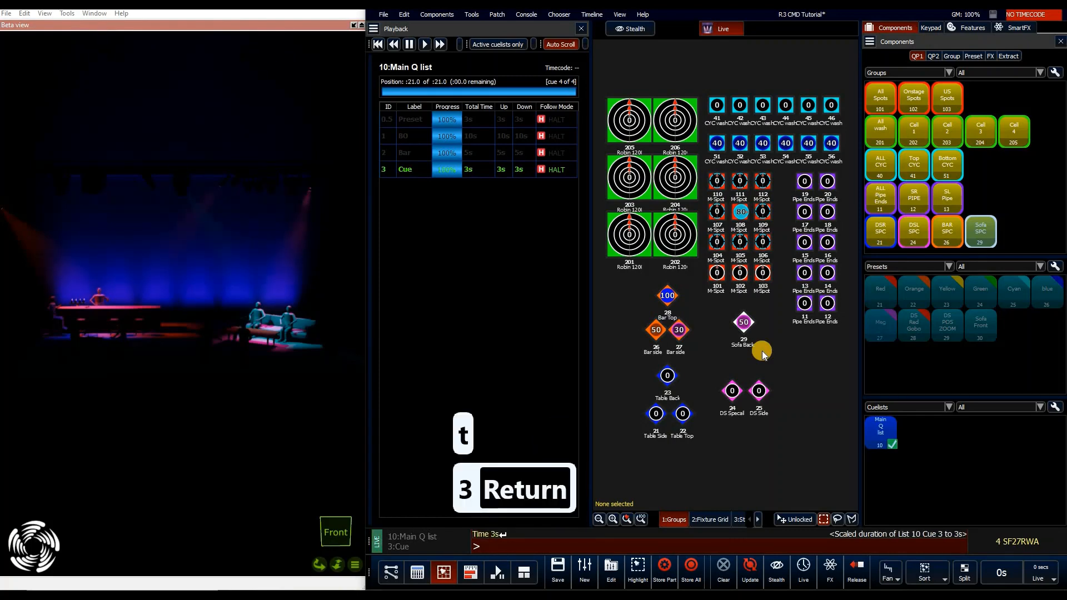
key("l")
key("Return")
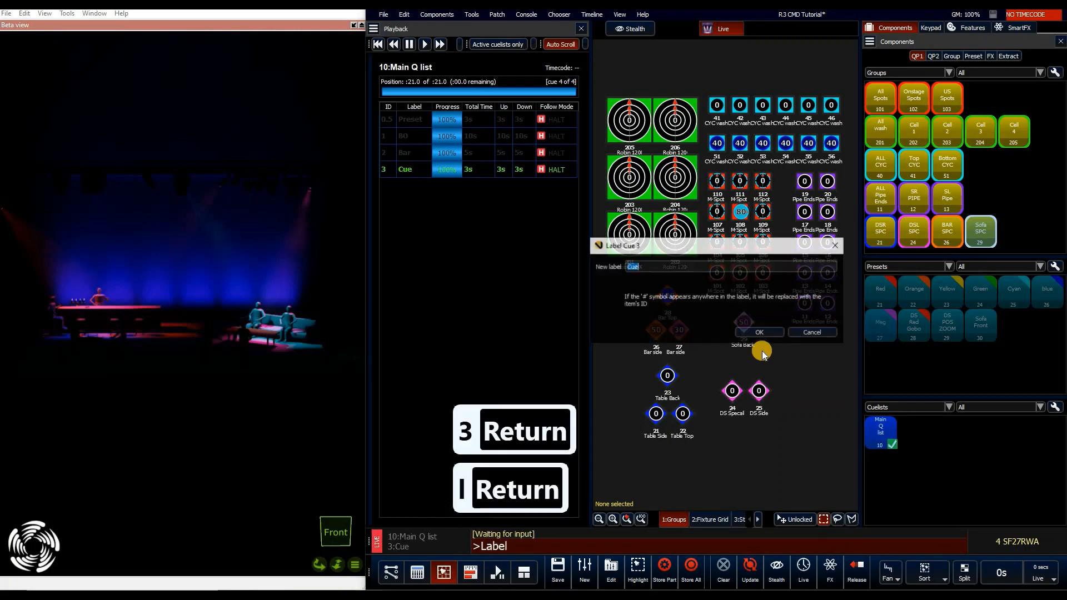
type("S")
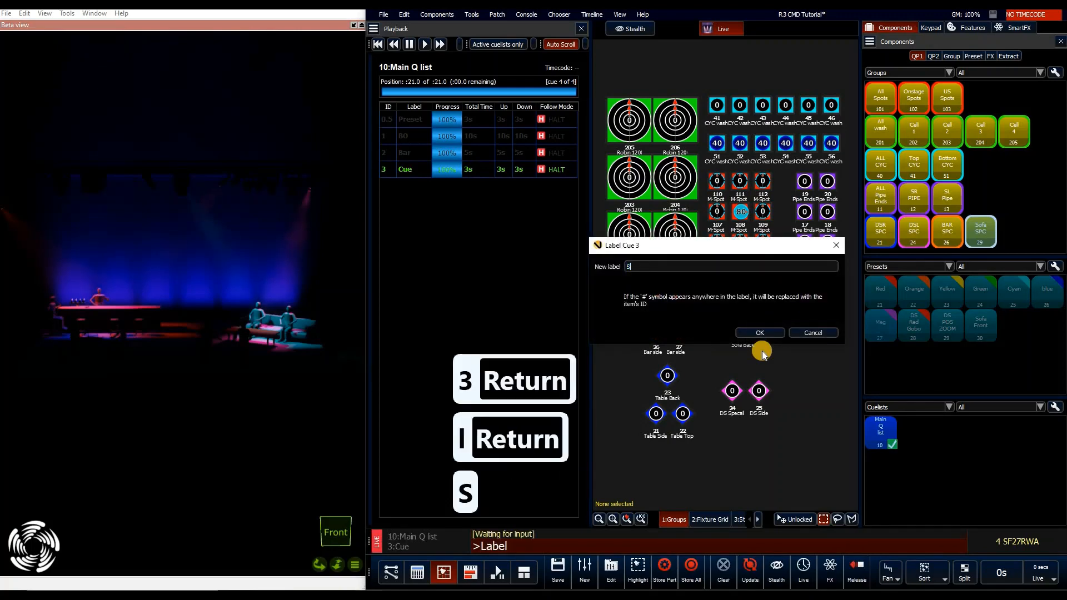
type("ofa UP")
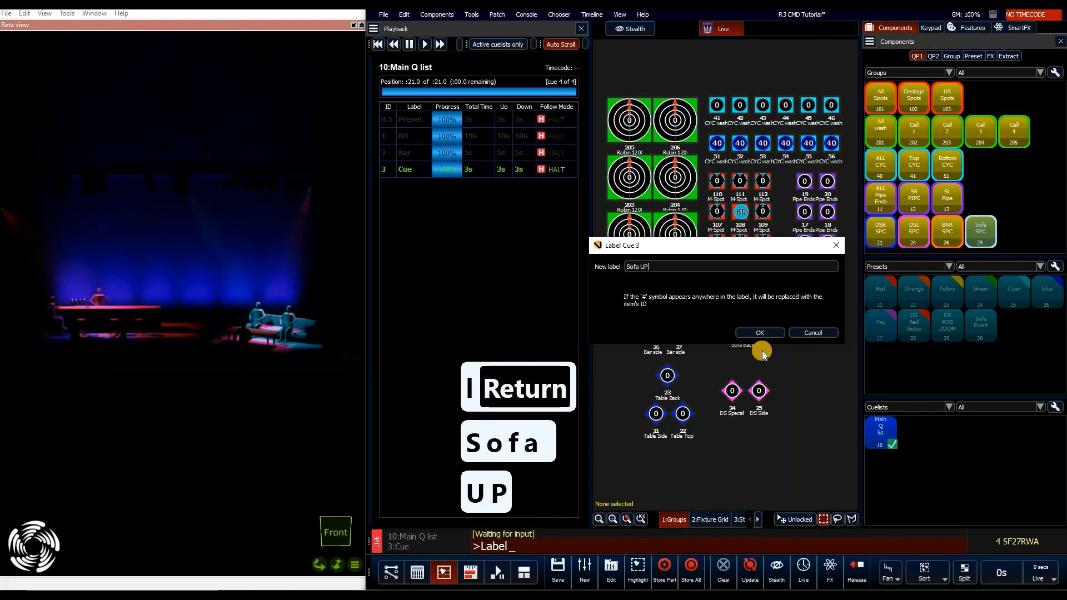
key("Return")
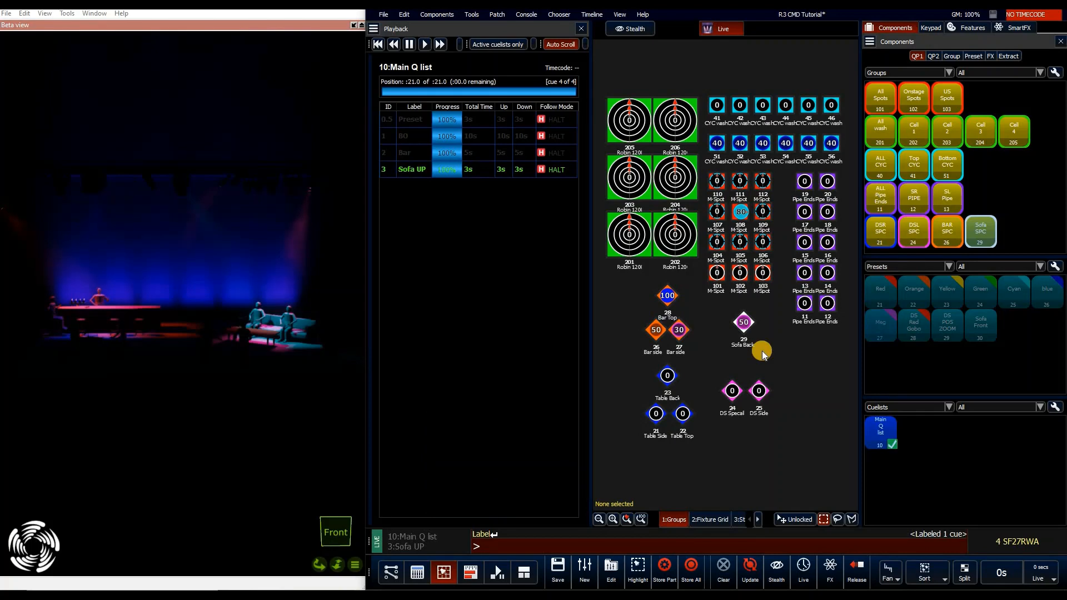
Step: Apply Move In Black to the Sofa UP cue for all fixtures, with existing cue 2 Bar as the destination
key("i")
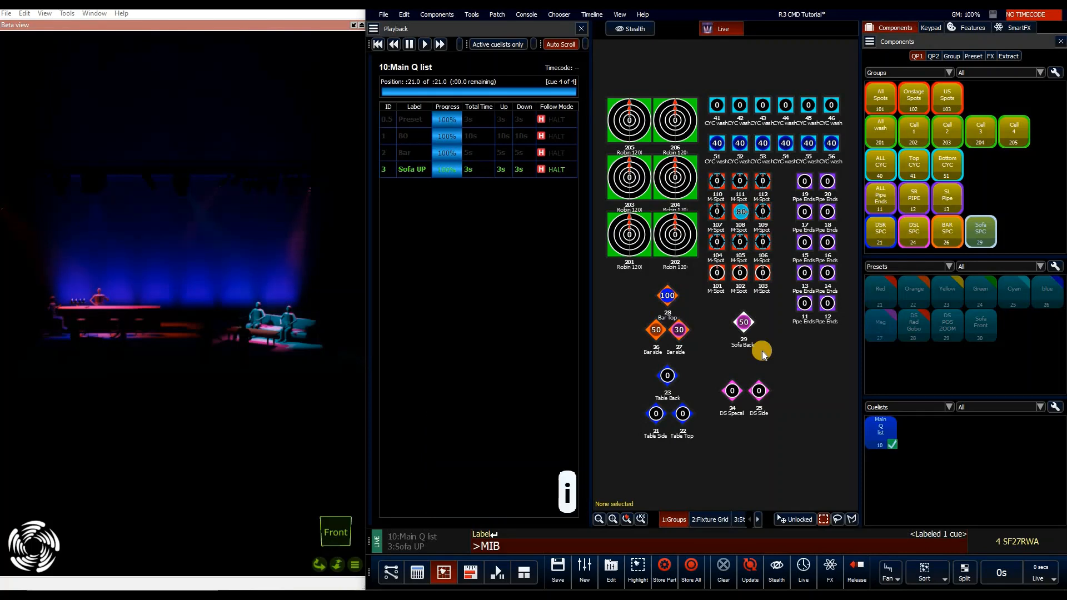
key("Return")
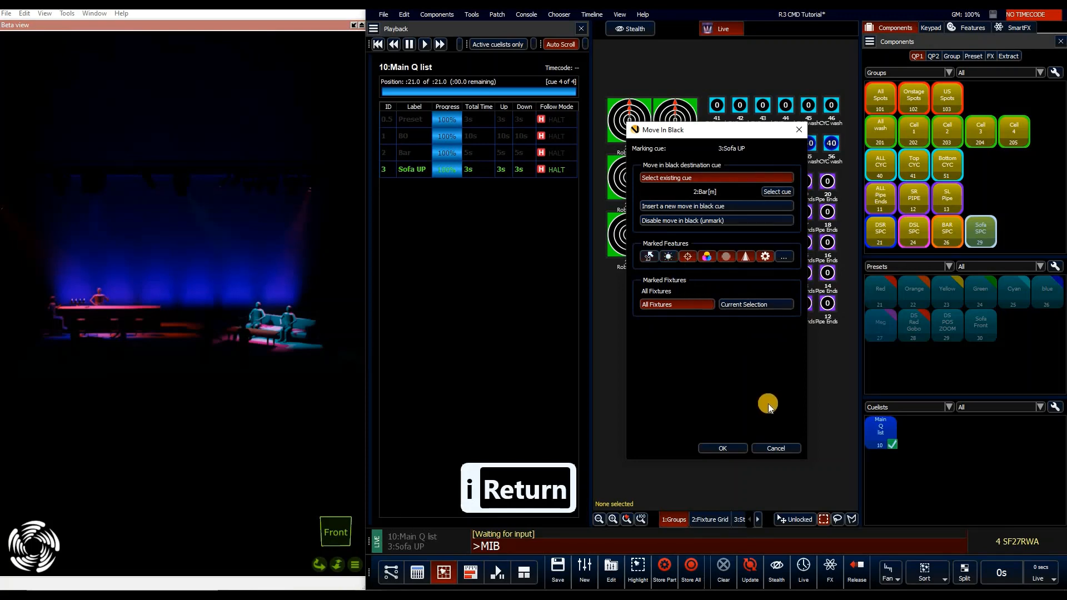
left_click(721, 448)
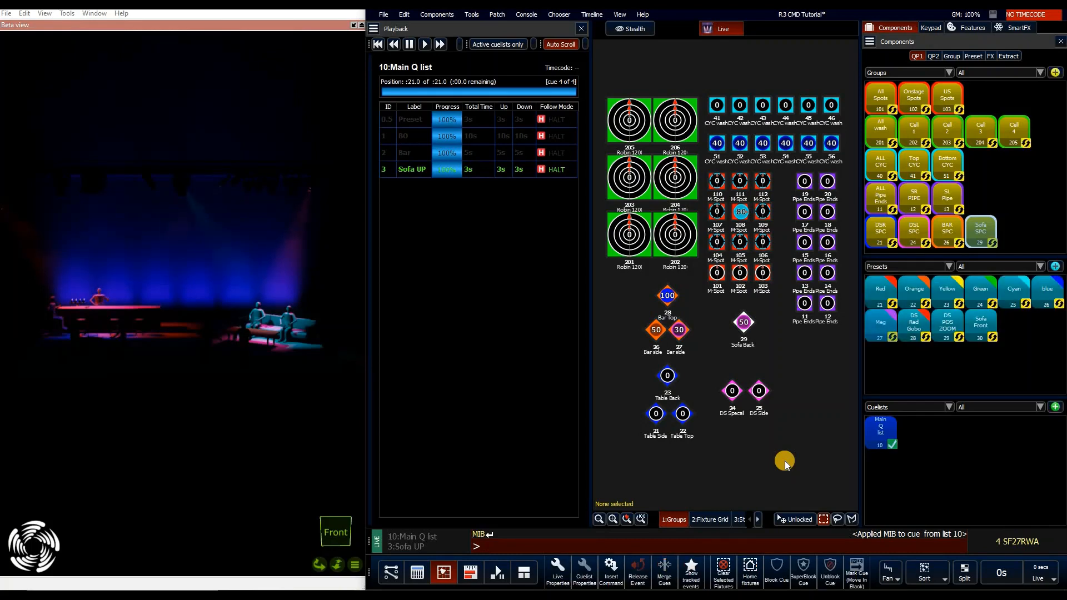
Step: Play the transition from Bar to Sofa UP to check it, and return the cuelist to the Preset cue
key("ctrl+Left")
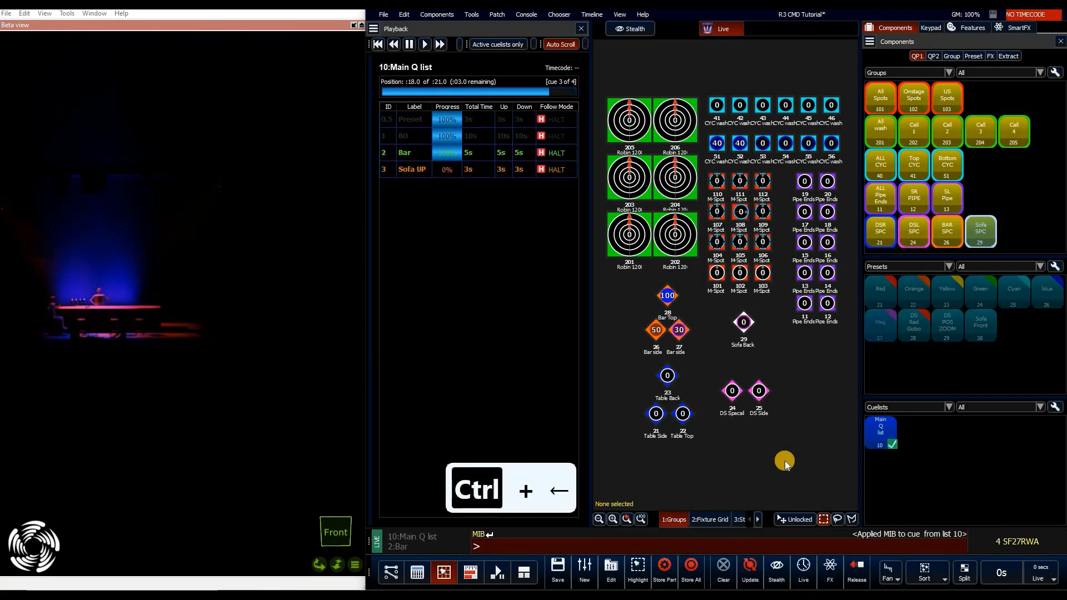
key("space")
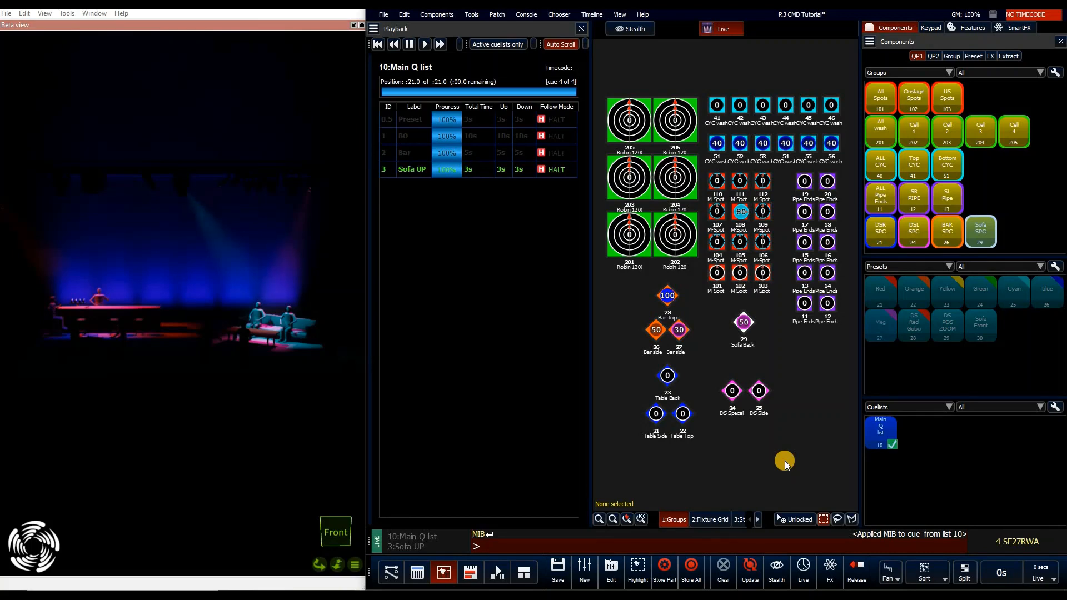
key("shift+Left")
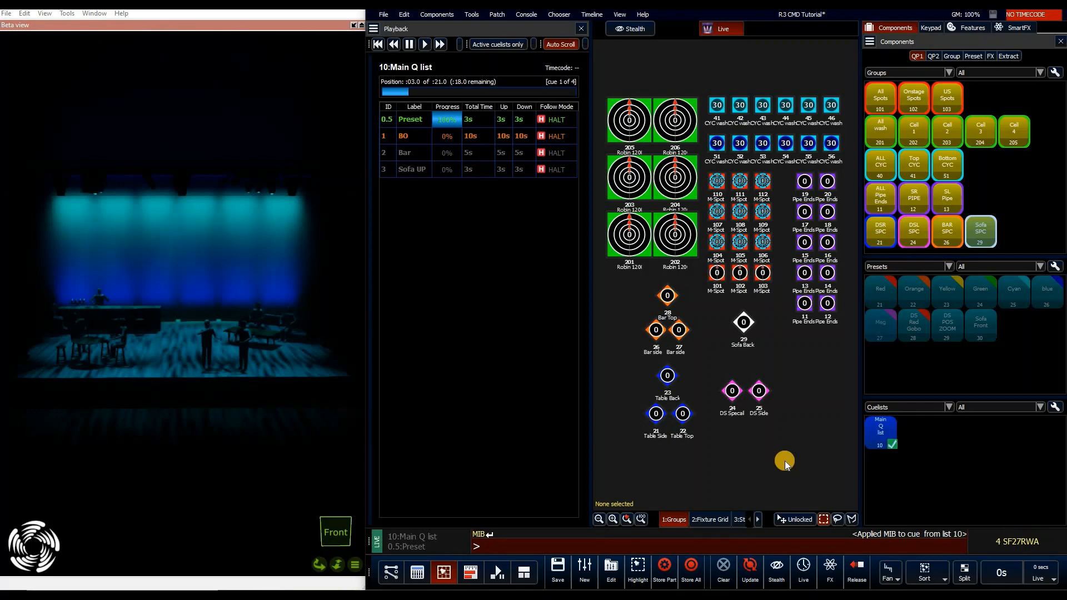
Step: Copy the look of fixture 29 from cue 3 Sofa UP into the live output and undo the copy
type("29")
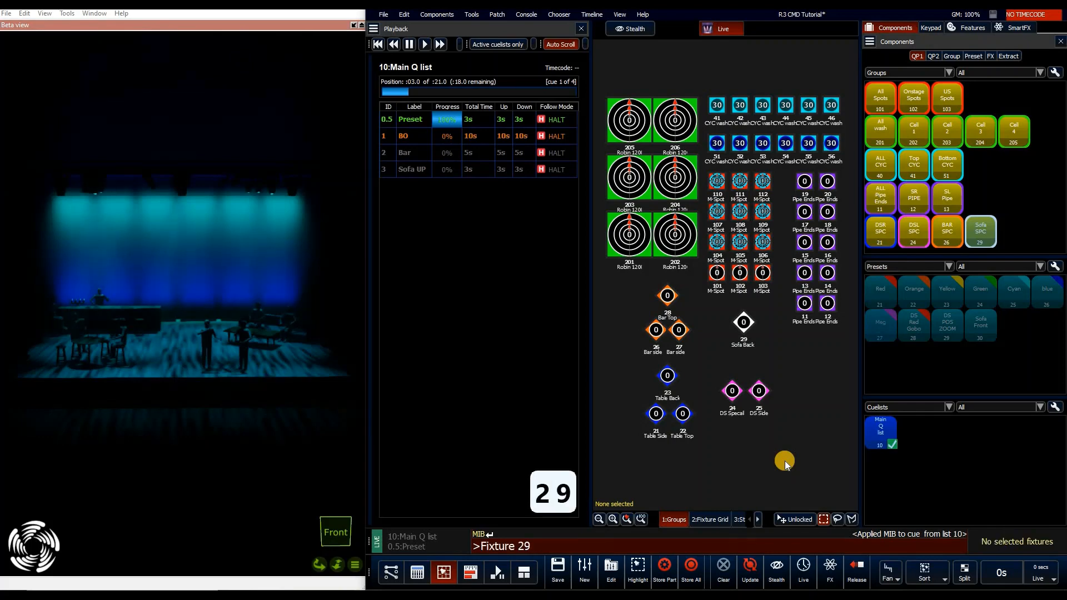
key("KP_Multiply")
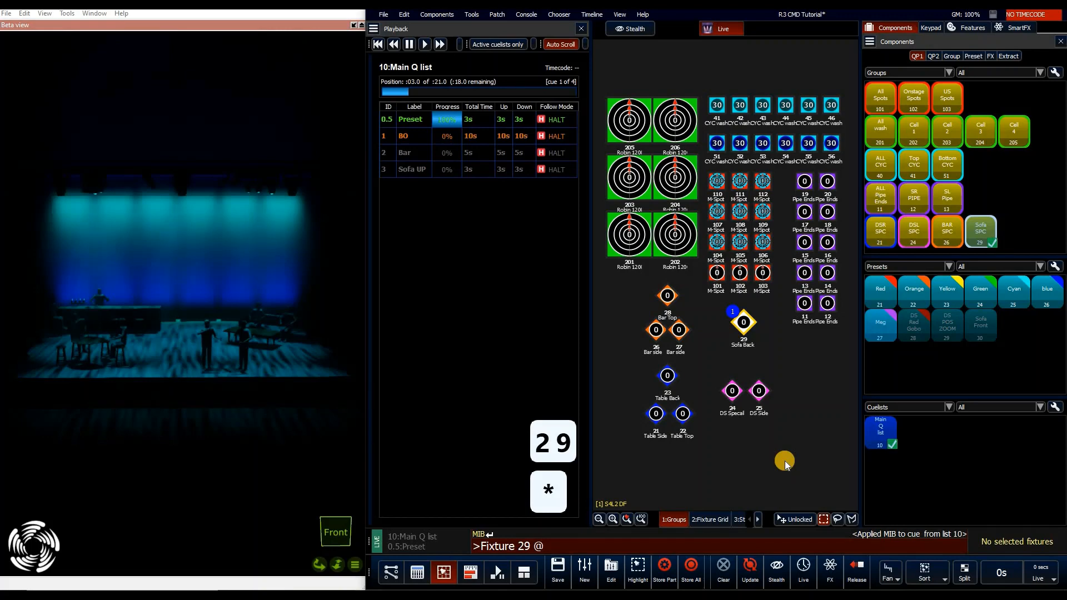
key("q")
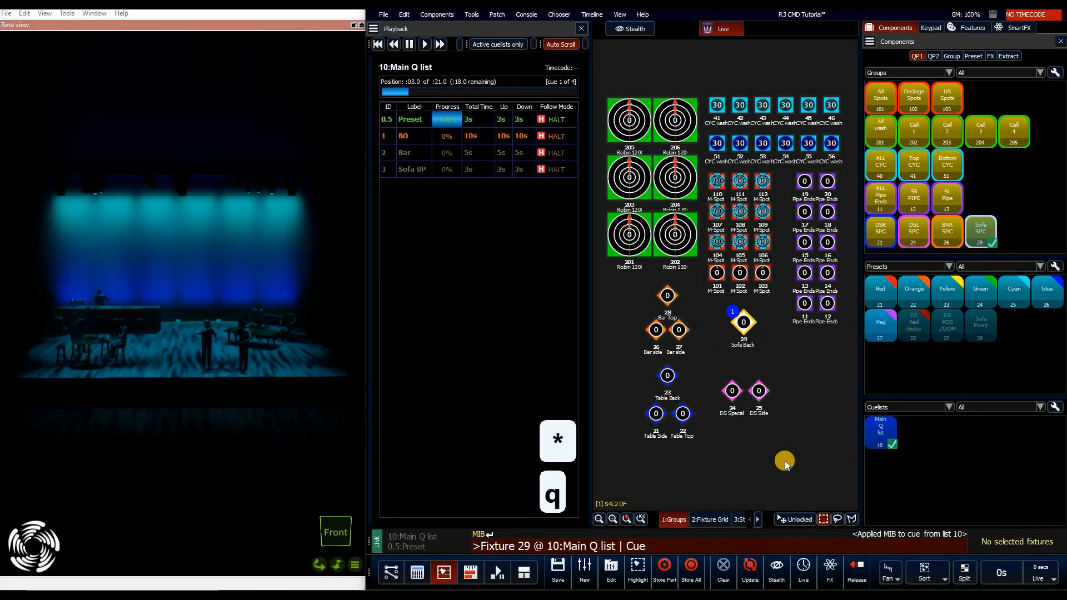
key("3")
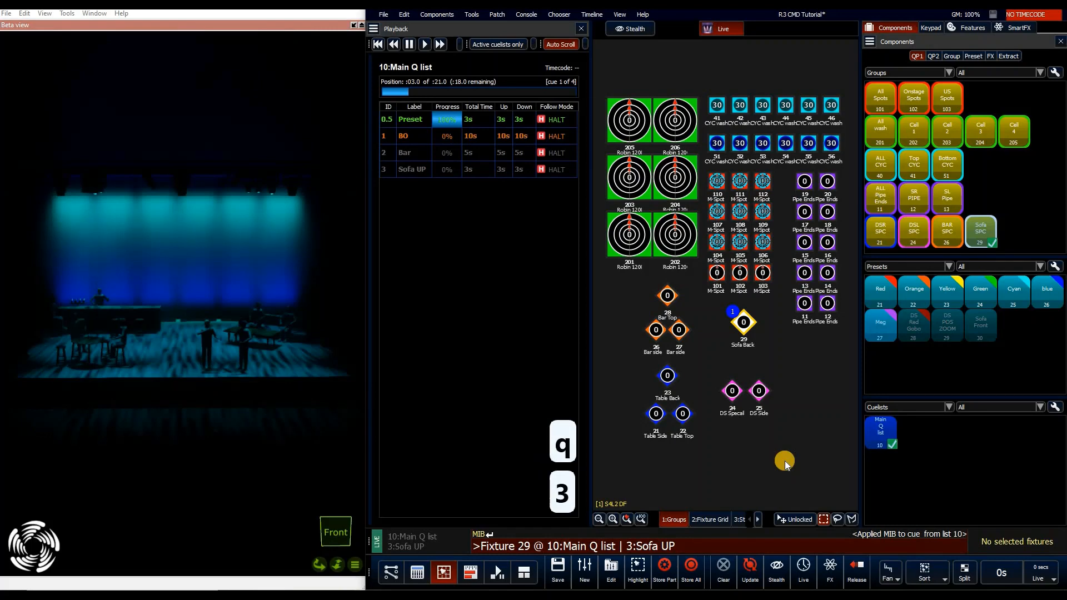
key("Return")
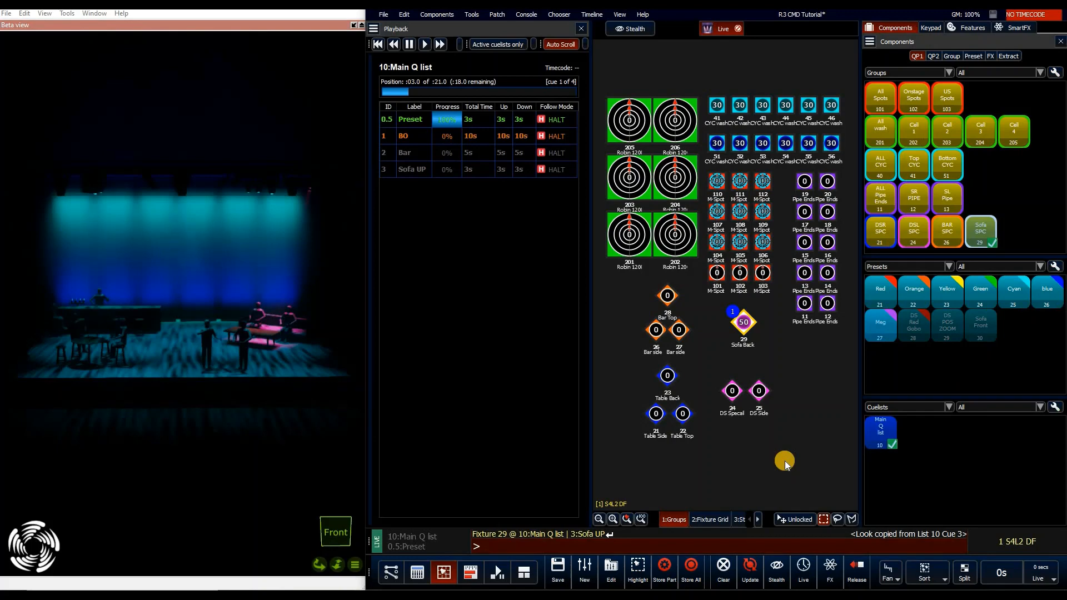
key("ctrl+z")
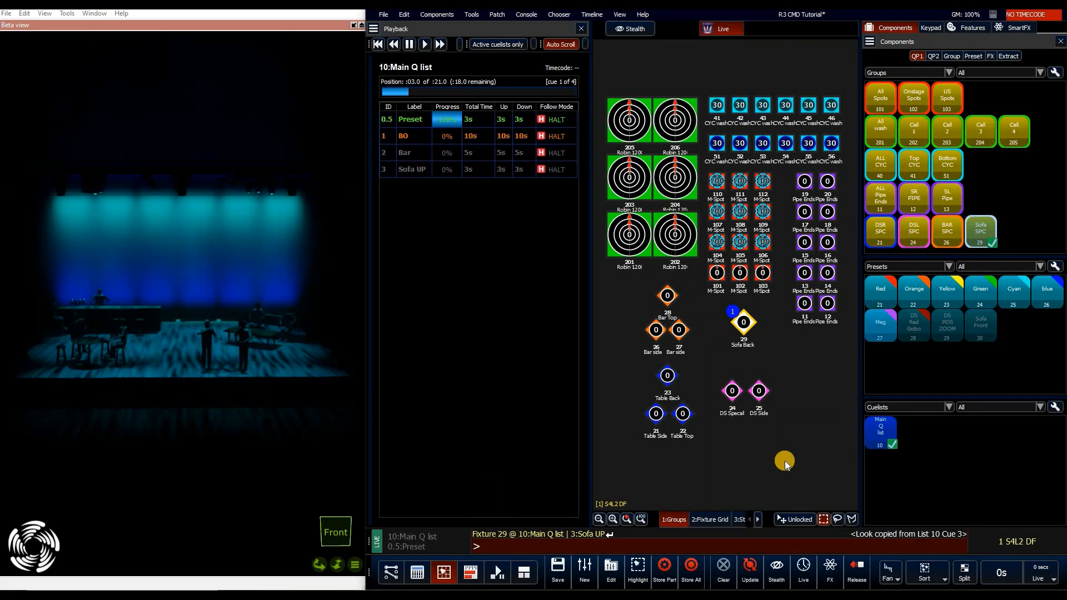
Step: Copy only the intensity and color of fixtures 26 thru 28 from cue 3 Sofa UP into the live output, and clear the copy
type("26")
key("slash")
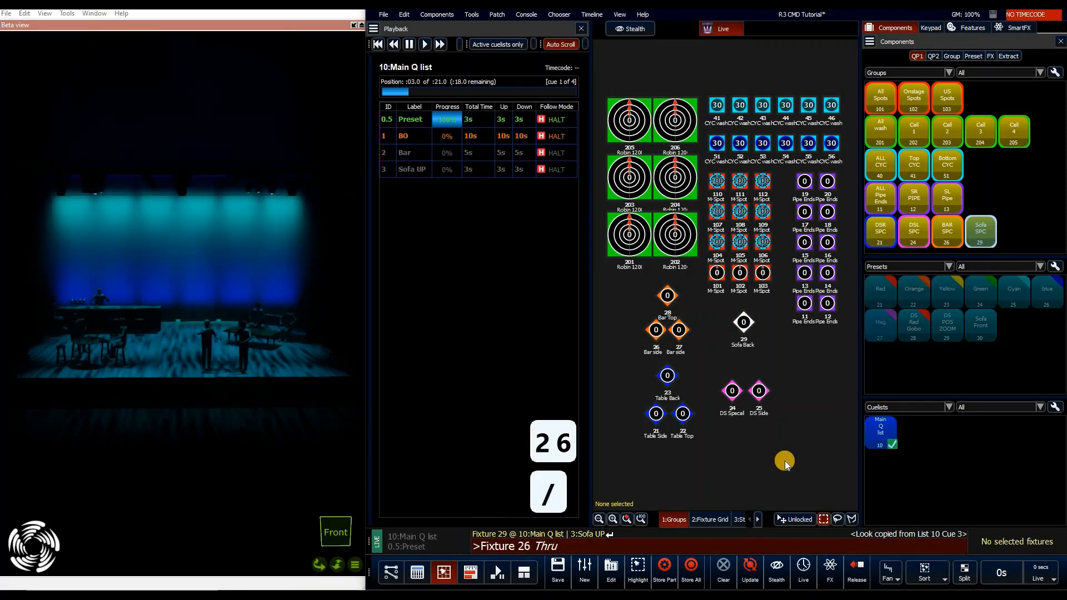
type("28")
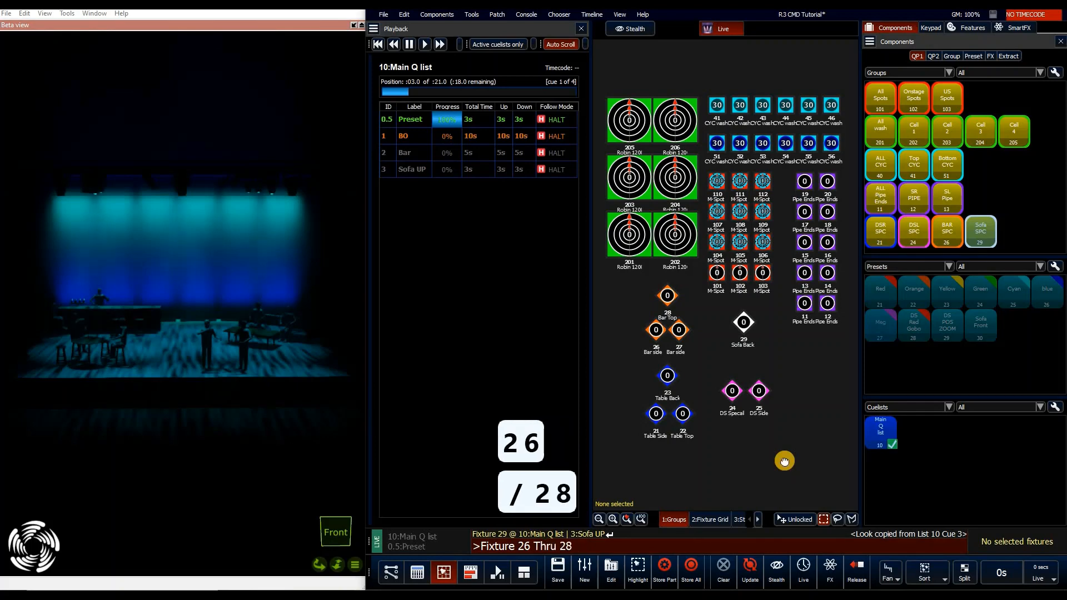
key("shift")
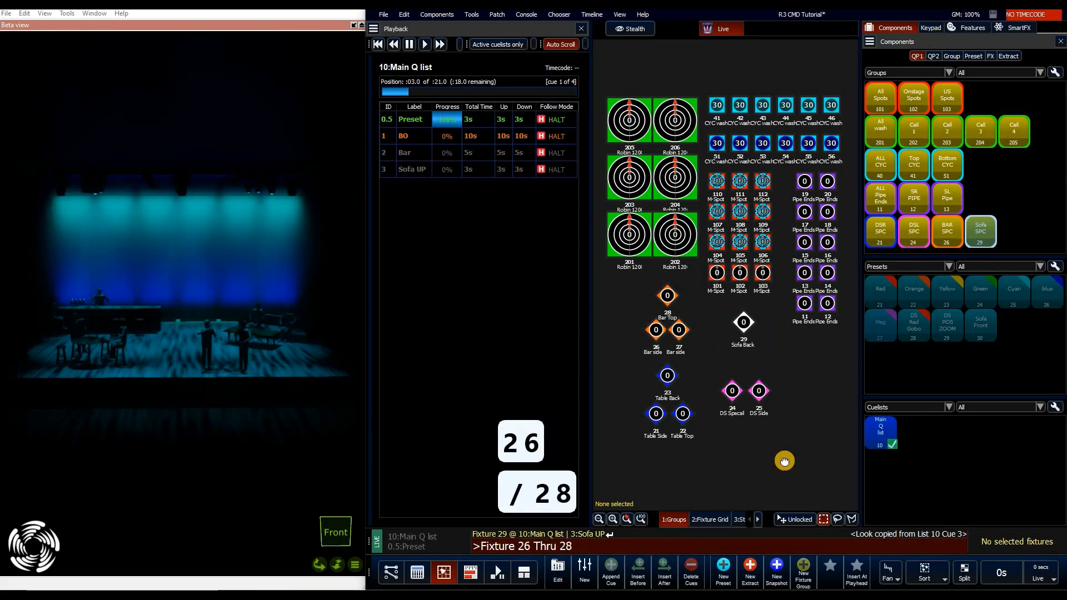
key("alt+7")
key("alt+9")
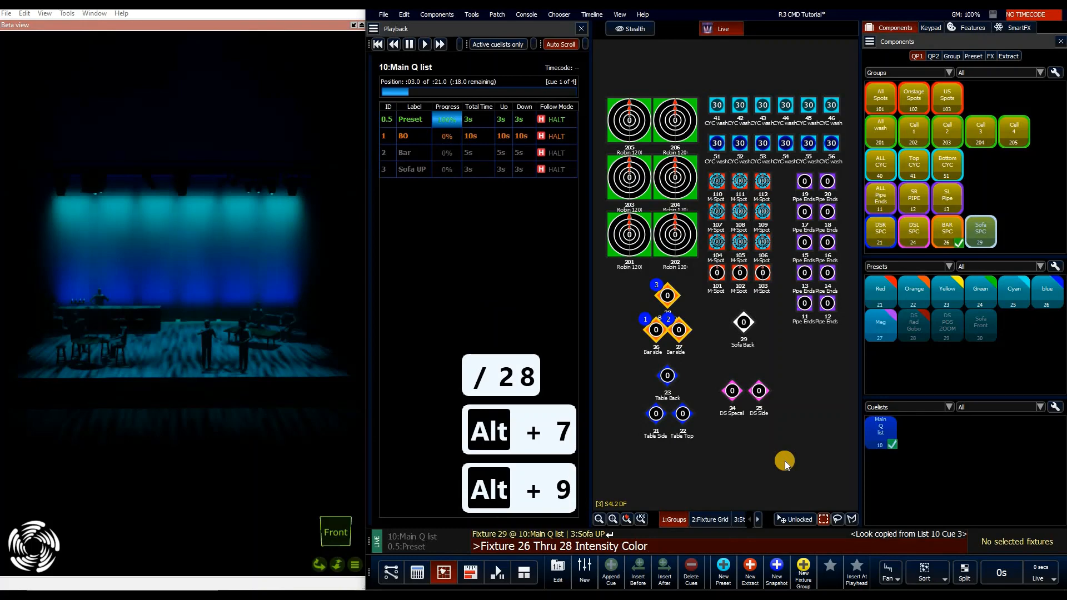
key("asterisk")
key("q")
key("3")
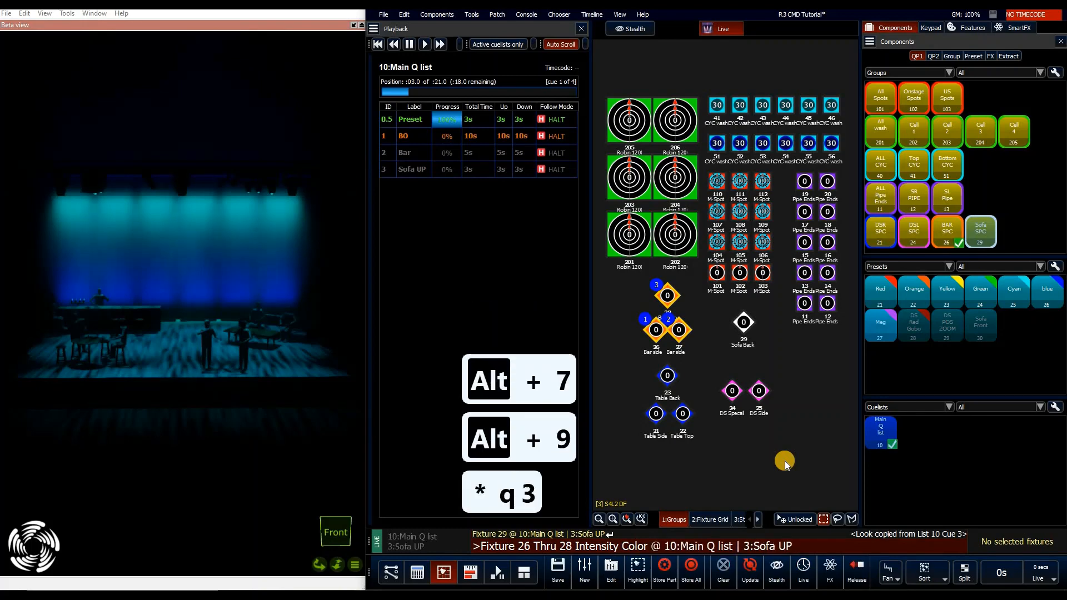
key("Return")
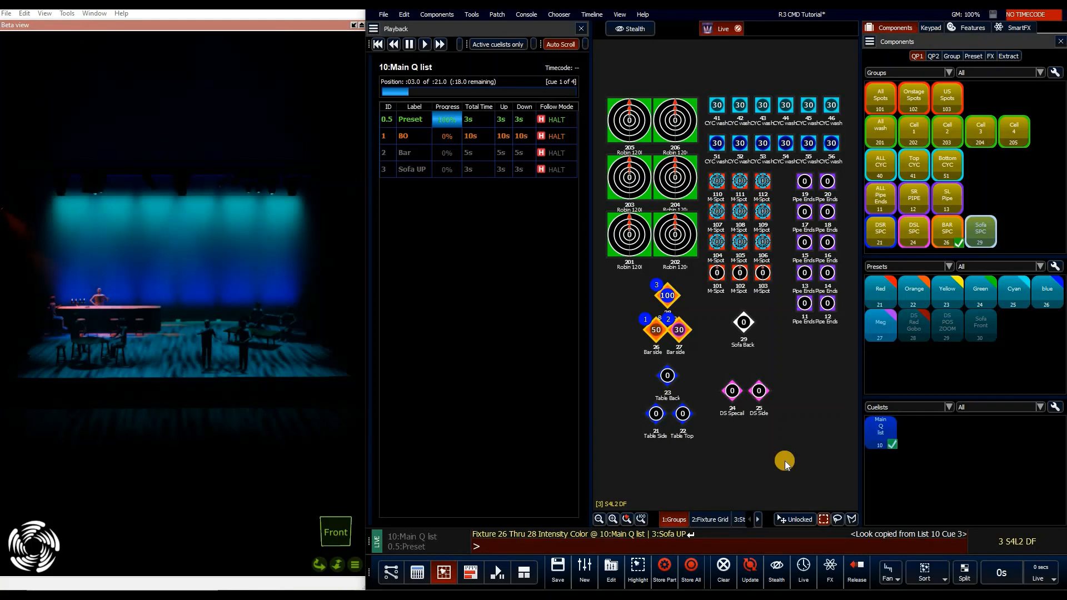
key("F7")
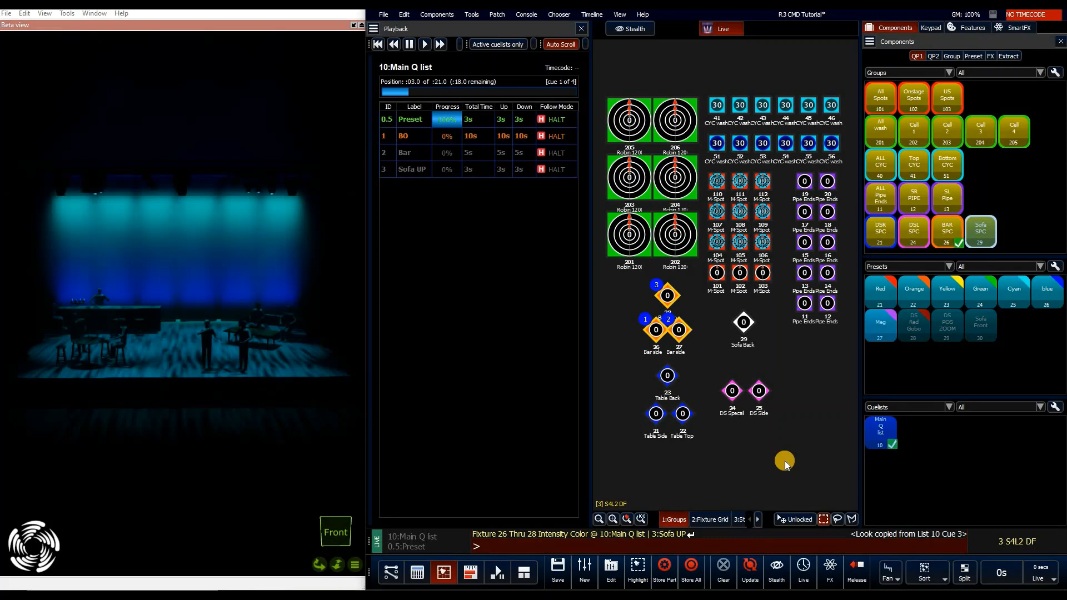
Step: Copy the current look of fixture 104 to fixtures 101 thru 103
type("101")
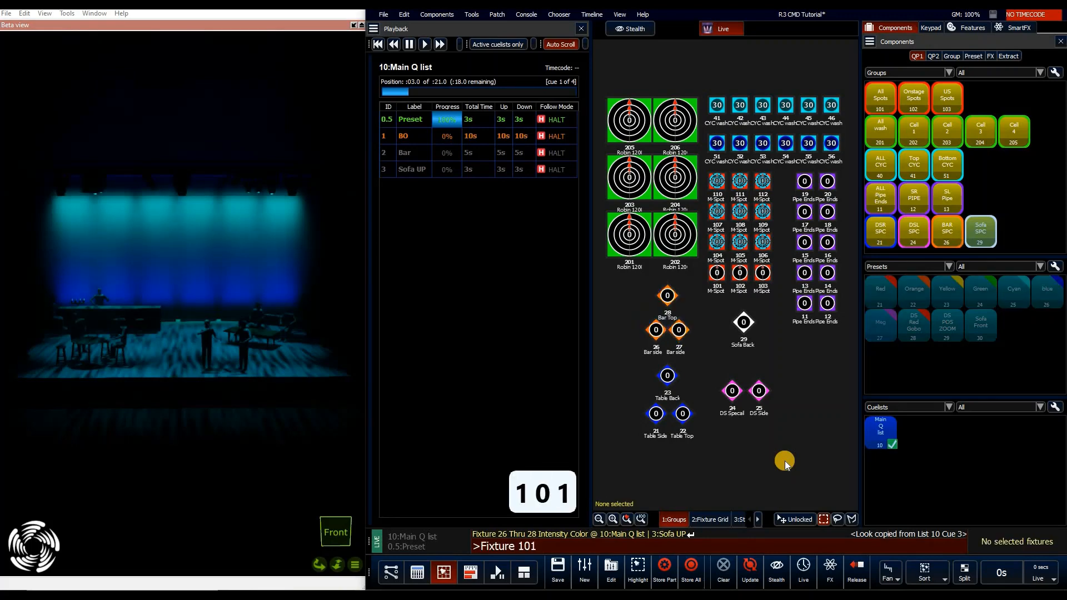
type("/103")
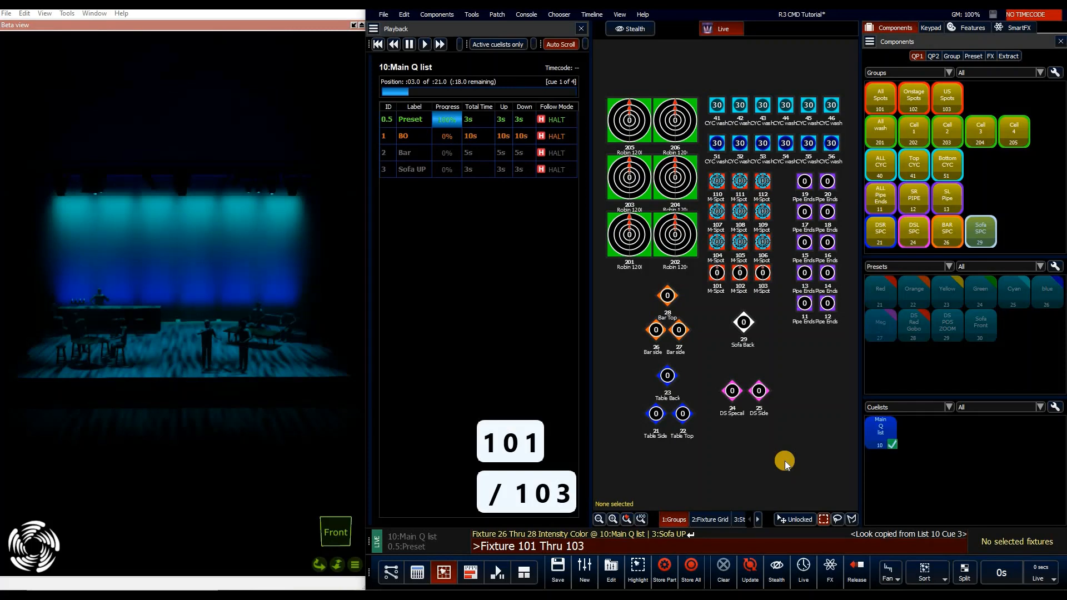
type("*f")
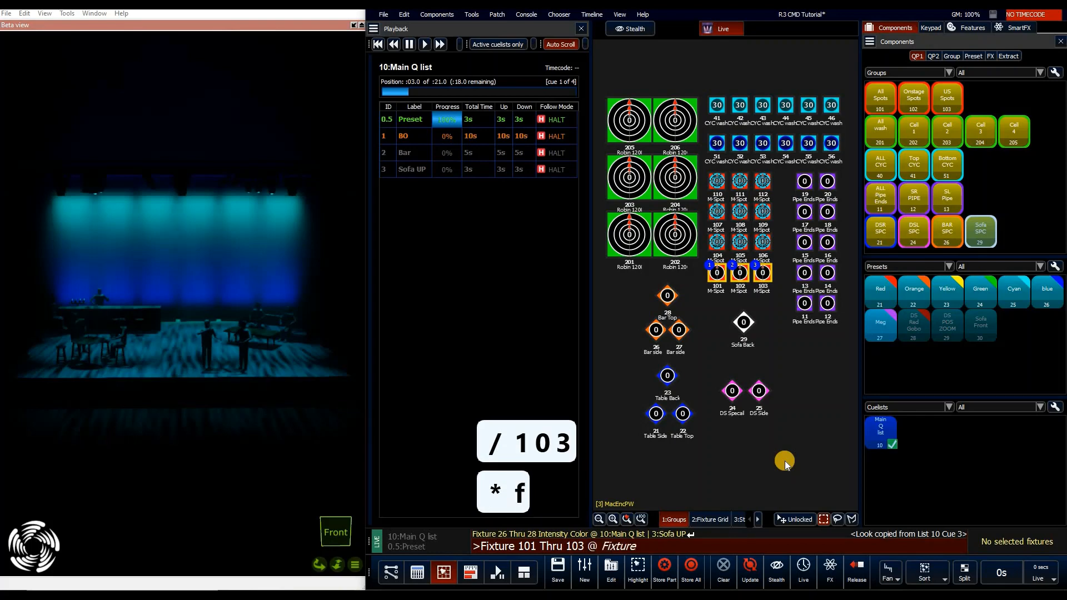
type("104")
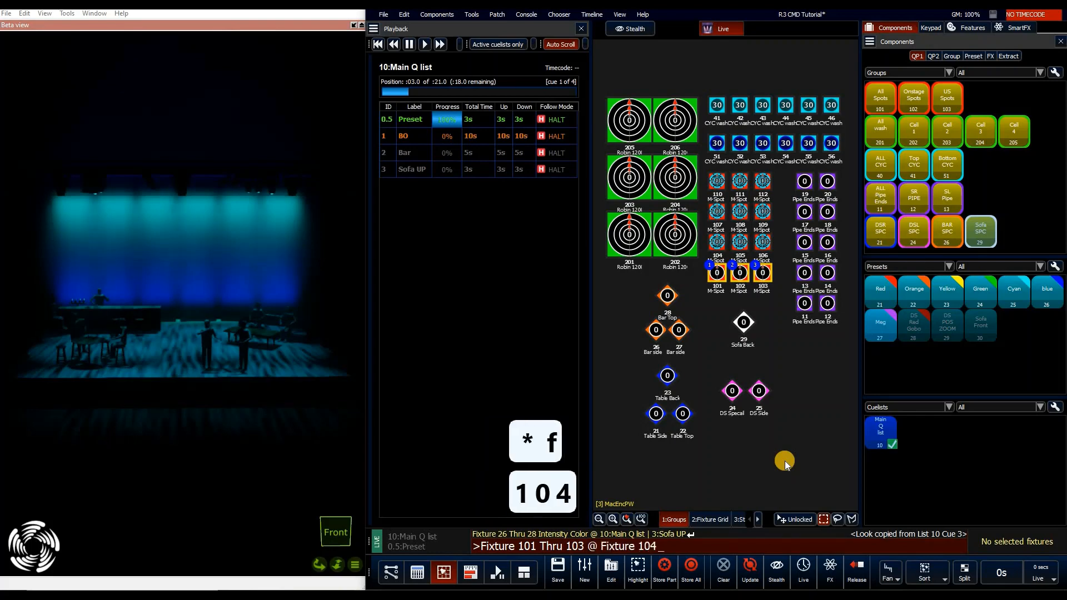
key("Return")
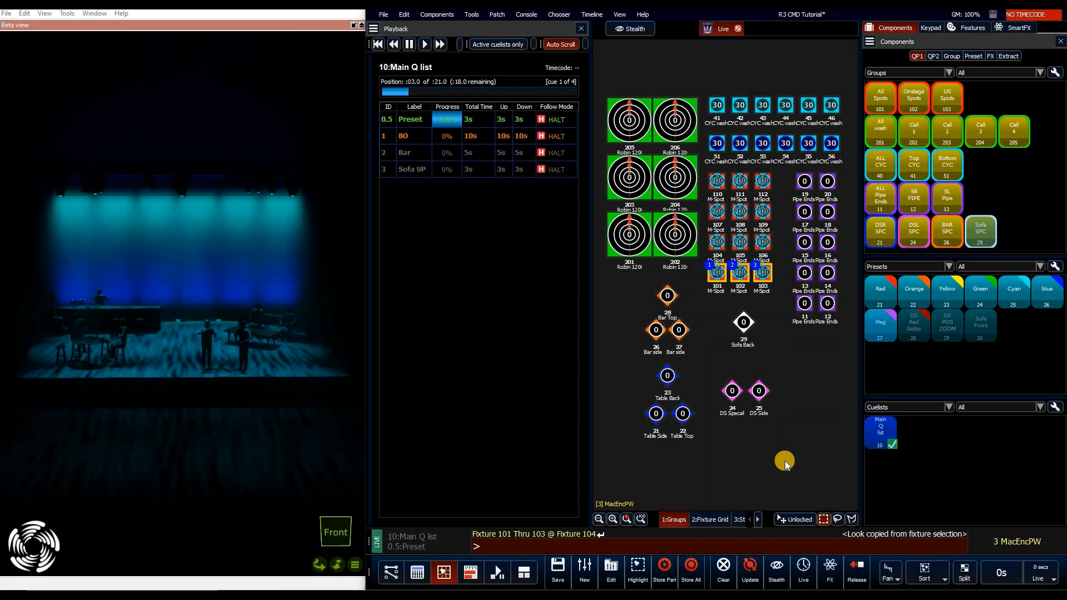
Step: Update the current Preset cue 0.5 of Main Q list with the live changes for all fixtures
key("u")
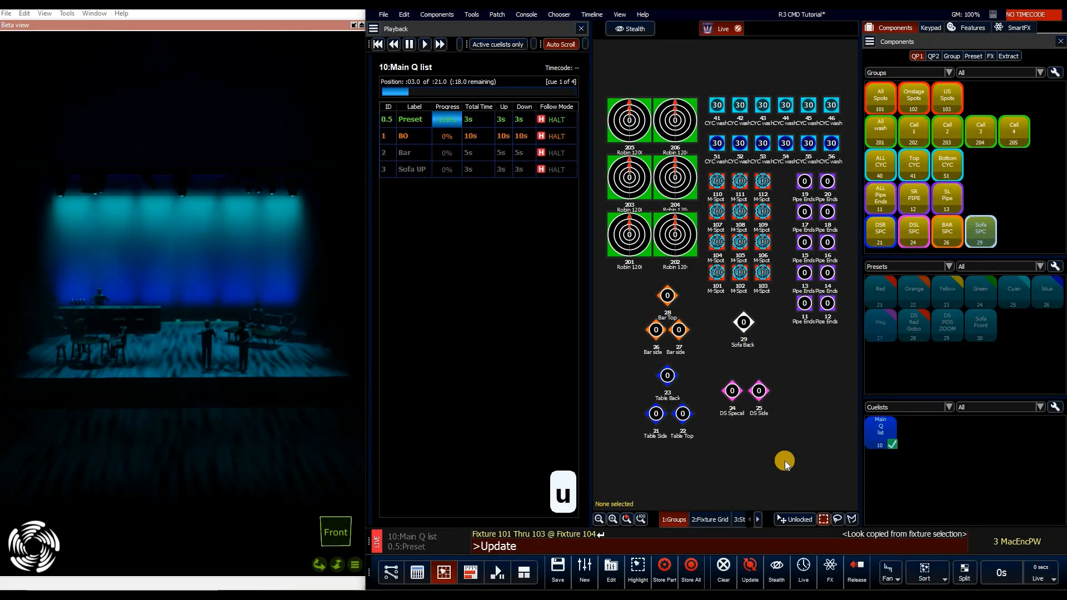
key("Return")
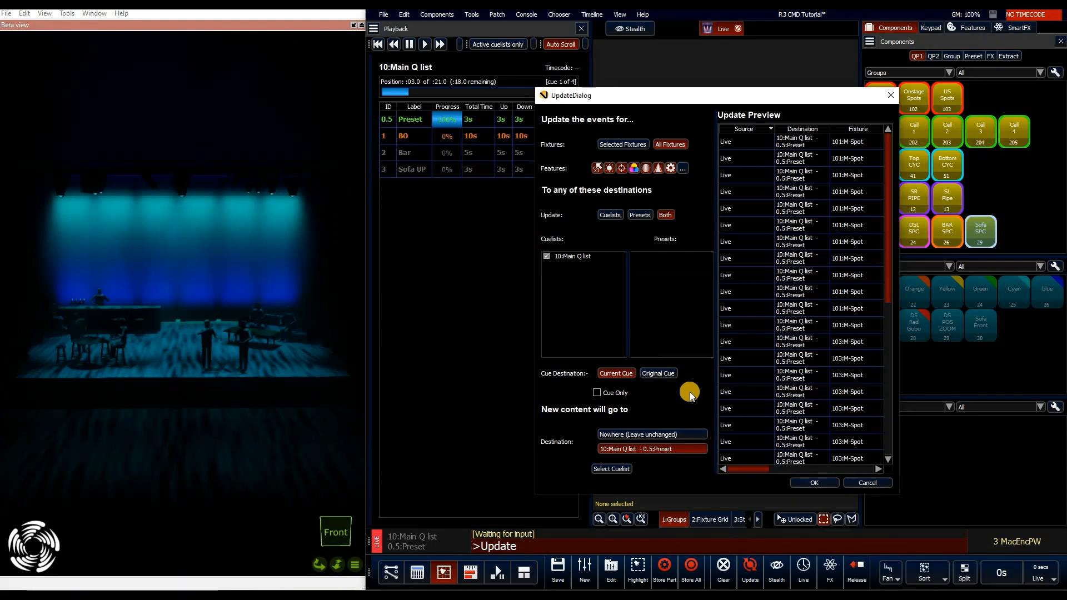
key("Return")
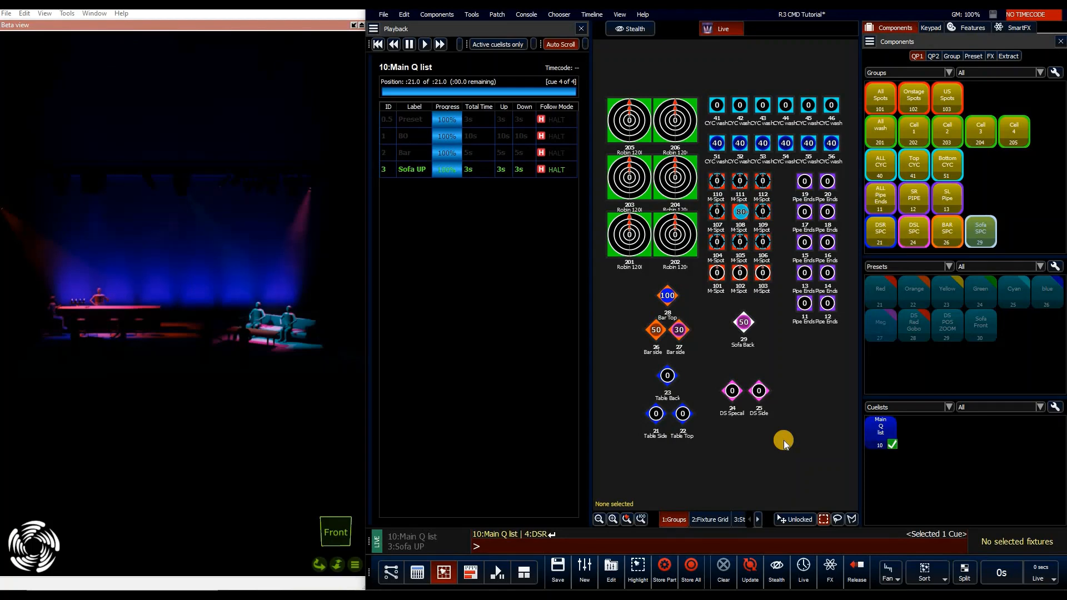
Step: Renumber the Main Q list cuelist from the command line to number 1
key("w")
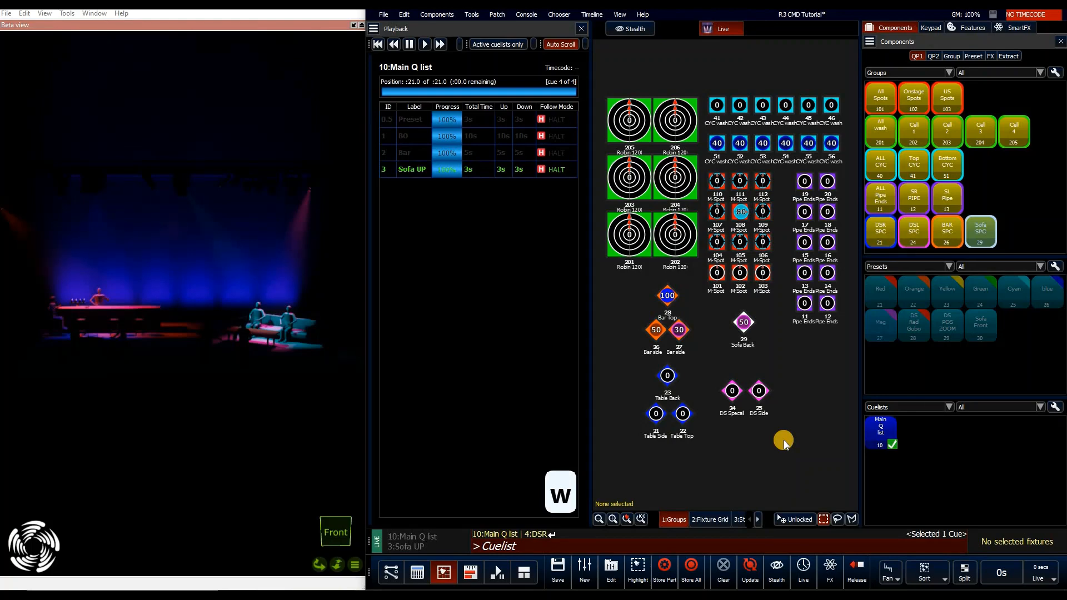
type("10:Main Q list Renumber")
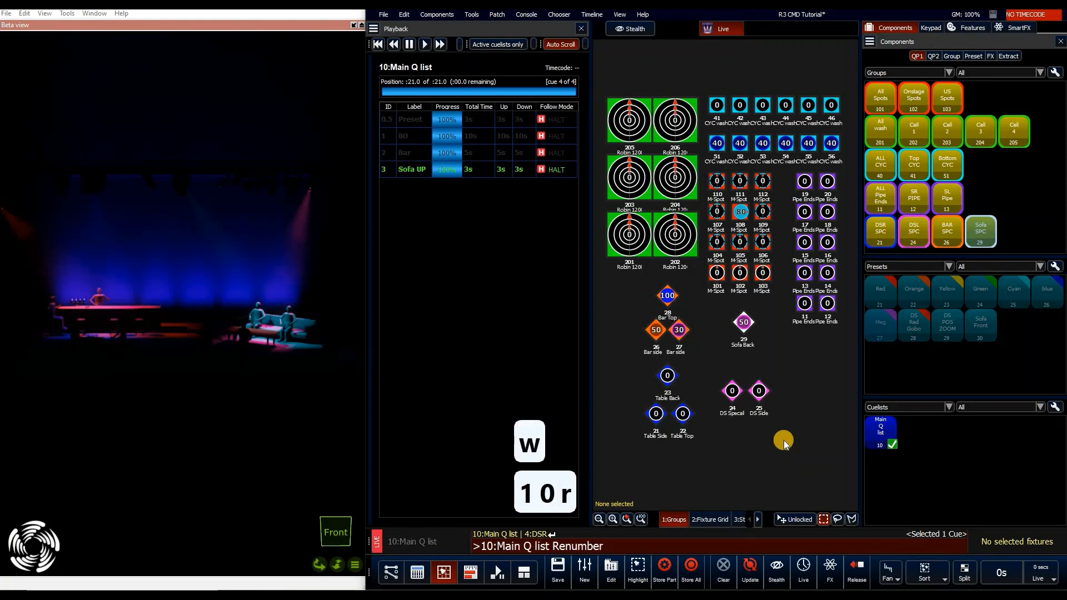
key("Return")
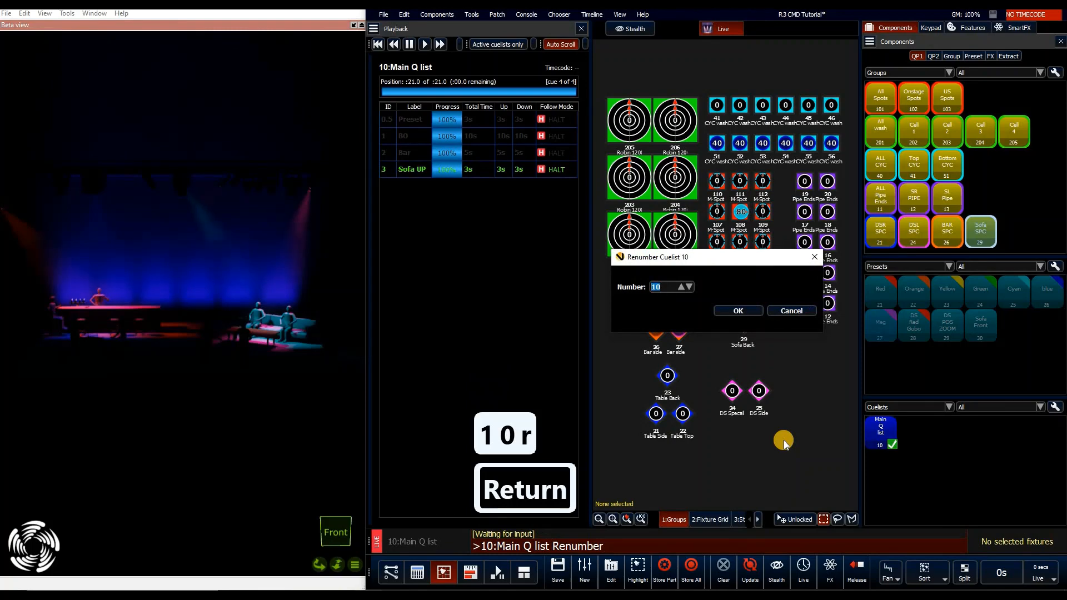
type("1")
key("Return")
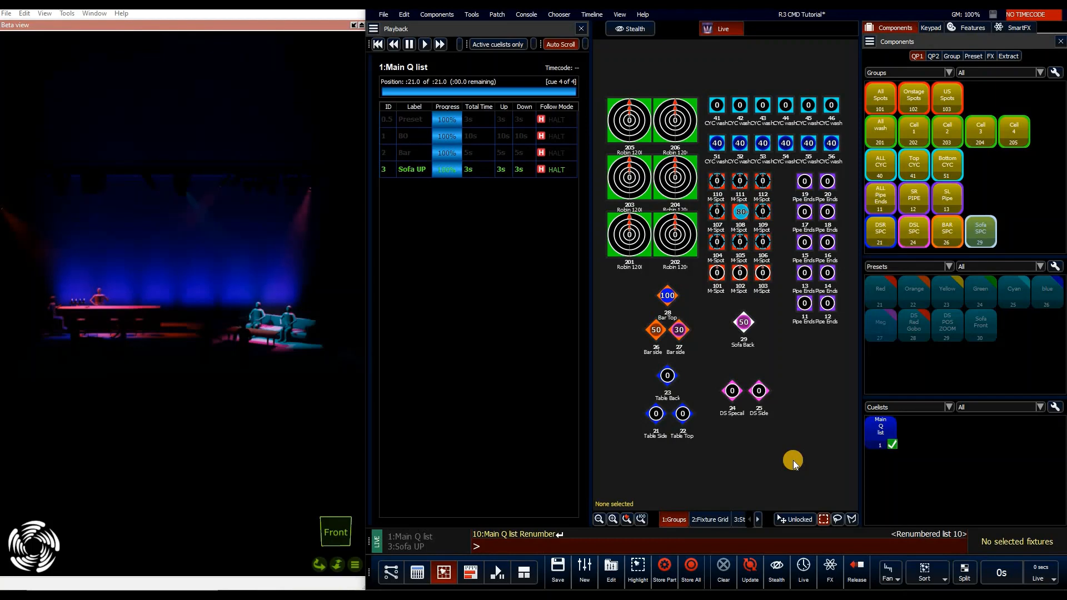
Step: Set group 41 Top CYC to 100 percent and apply preset 21 Red to it
type("g41**")
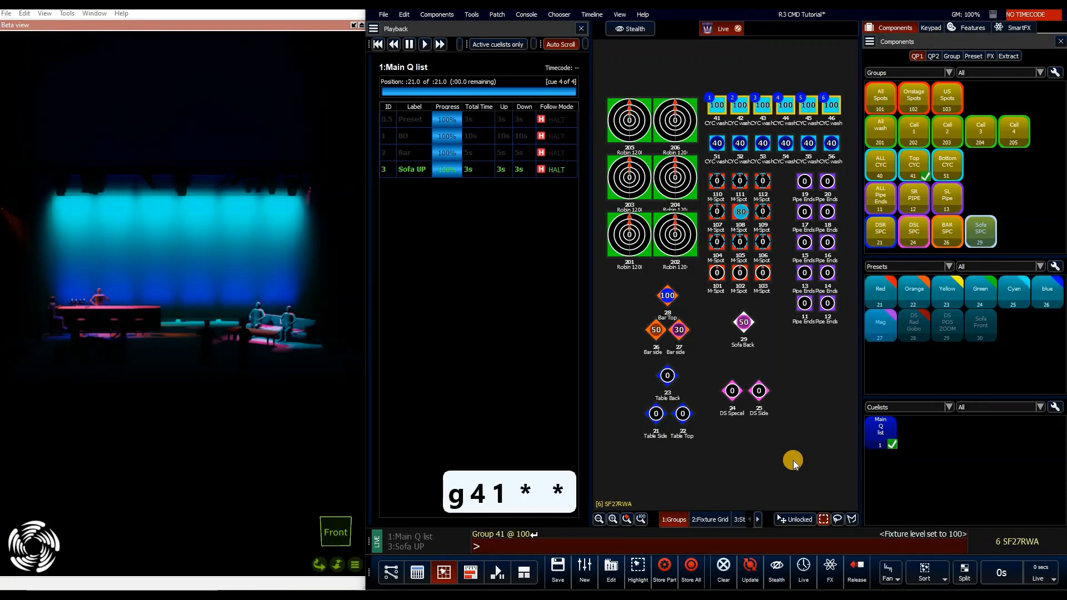
key("f")
key("f")
type("p")
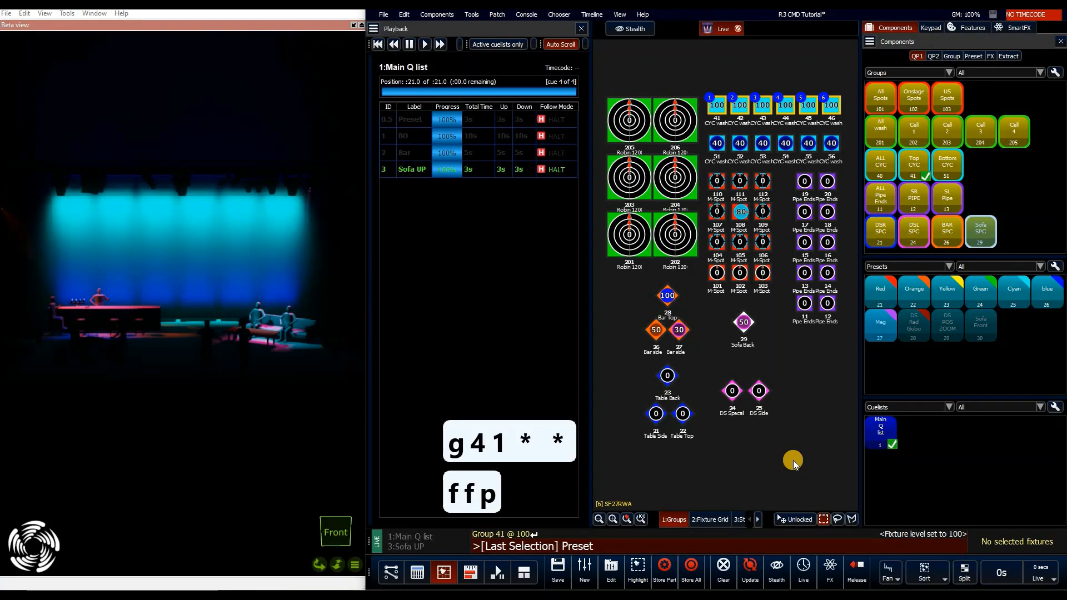
type("21")
key("Return")
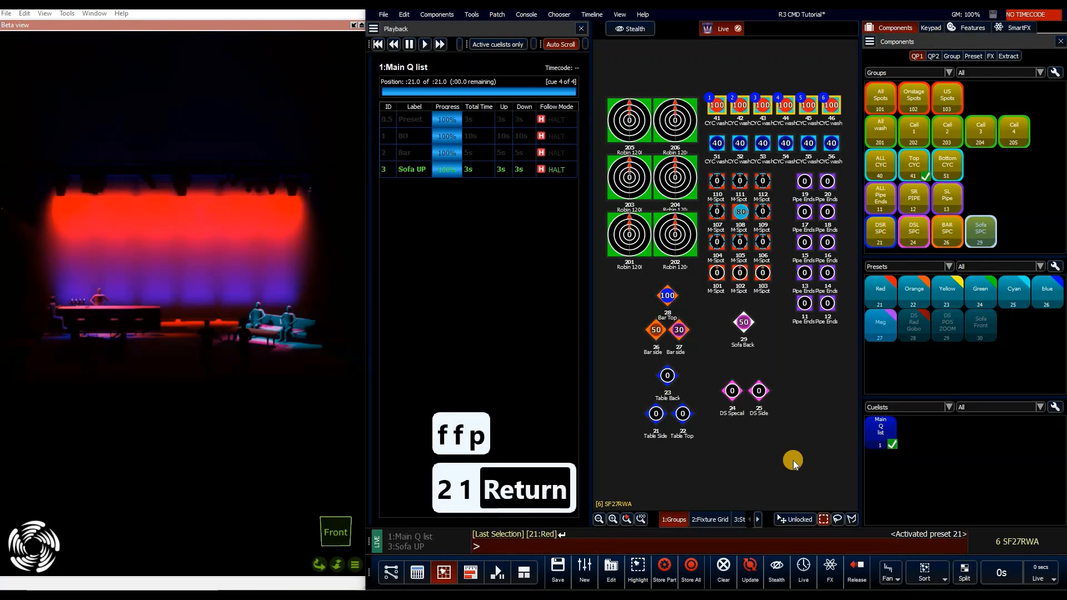
Step: Store the live look to new cuelist 50 labelled Q List Cyc, as cue 1 labelled Red cyc, and clear the live changes
key("s")
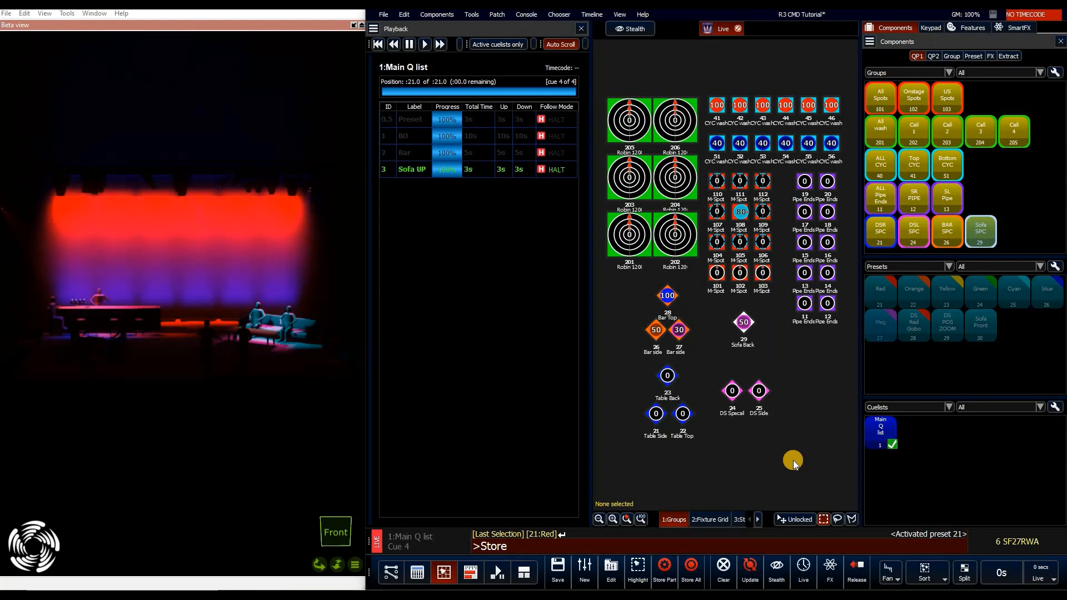
key("w")
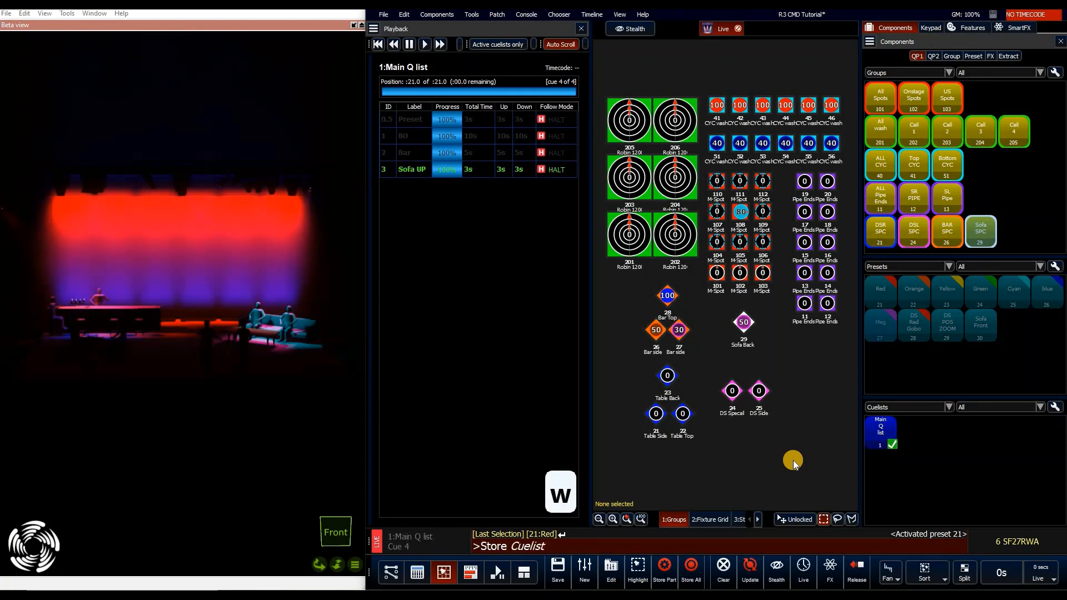
type("50")
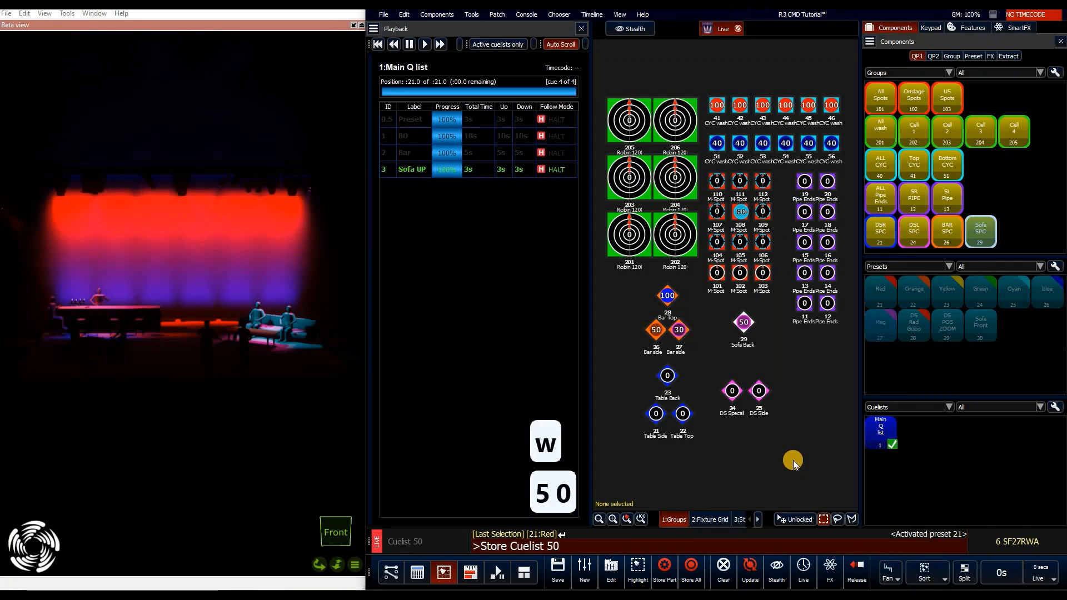
key("Return")
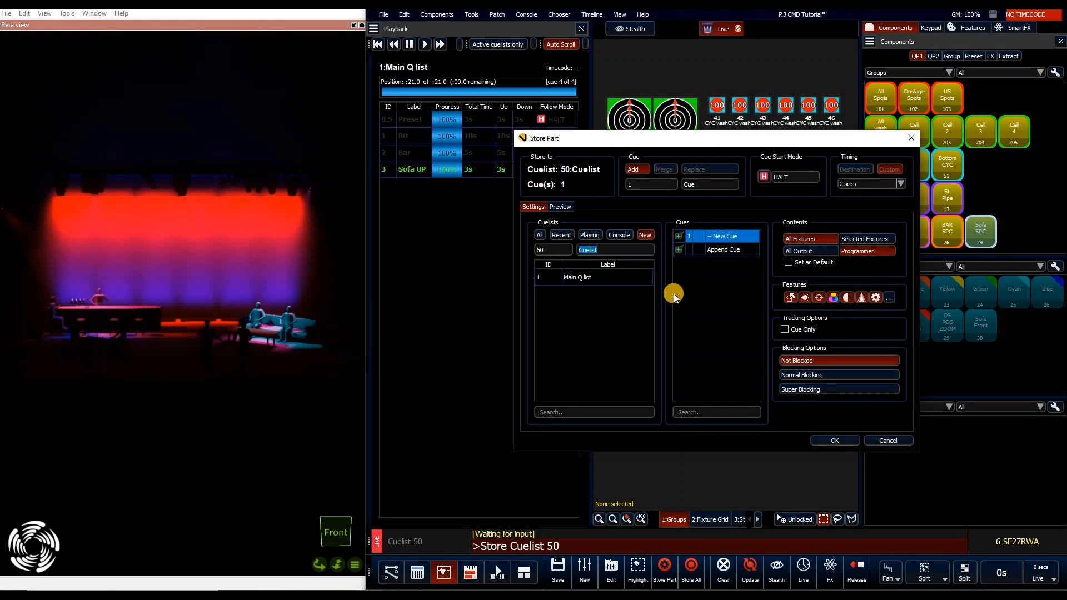
type("Q List")
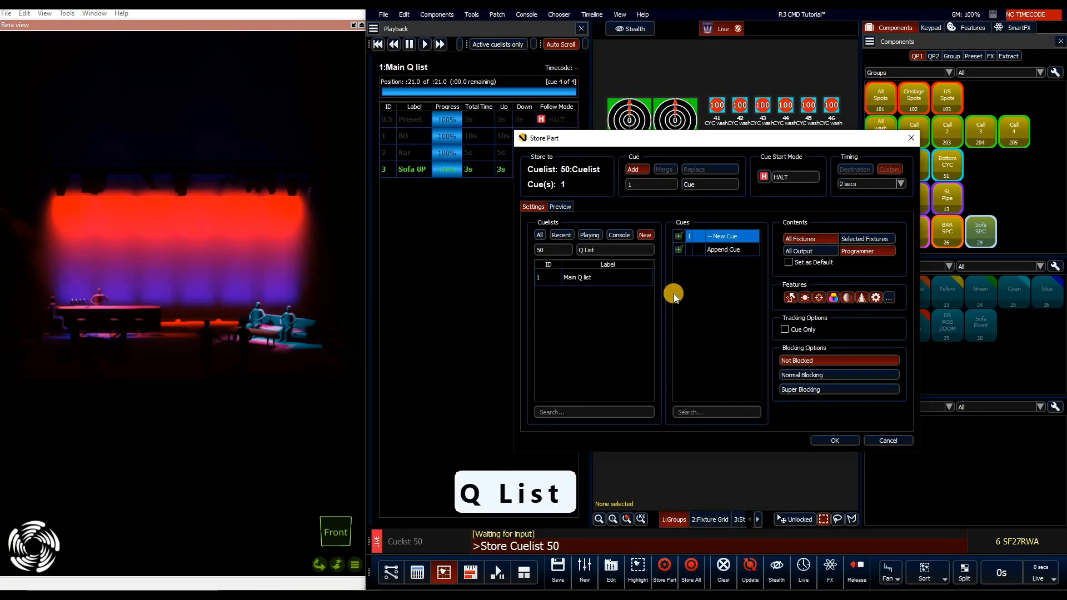
type(" Cyc")
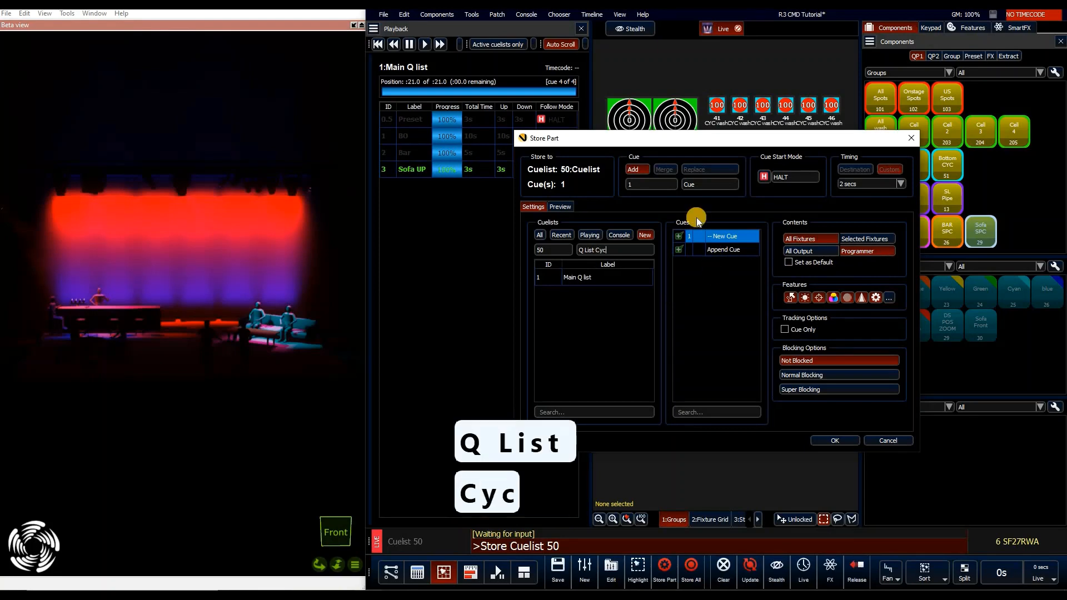
left_click(708, 198)
type("Red")
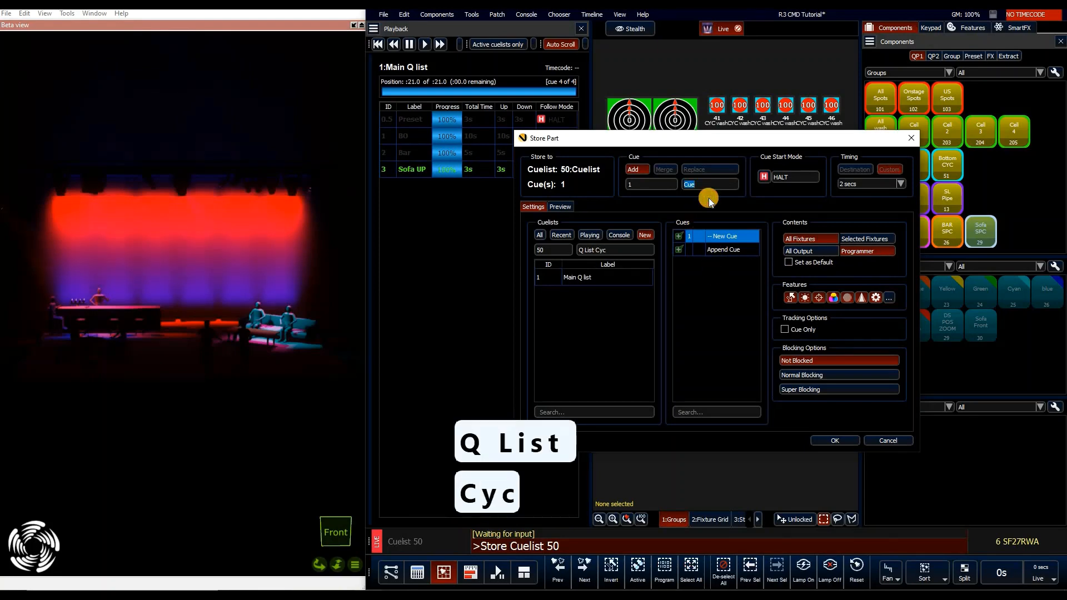
type(" cyc")
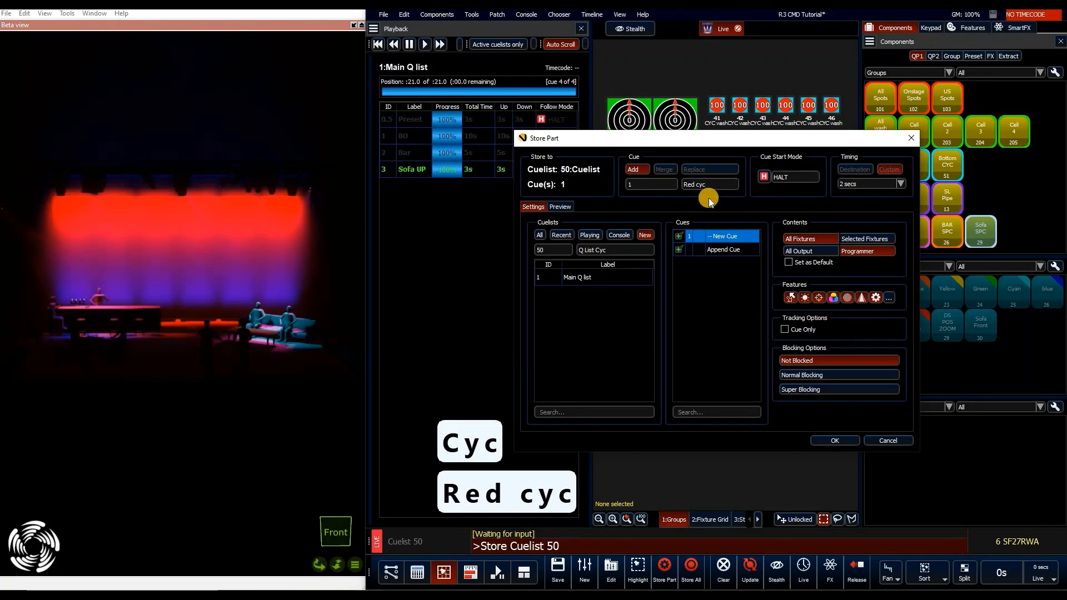
key("Return")
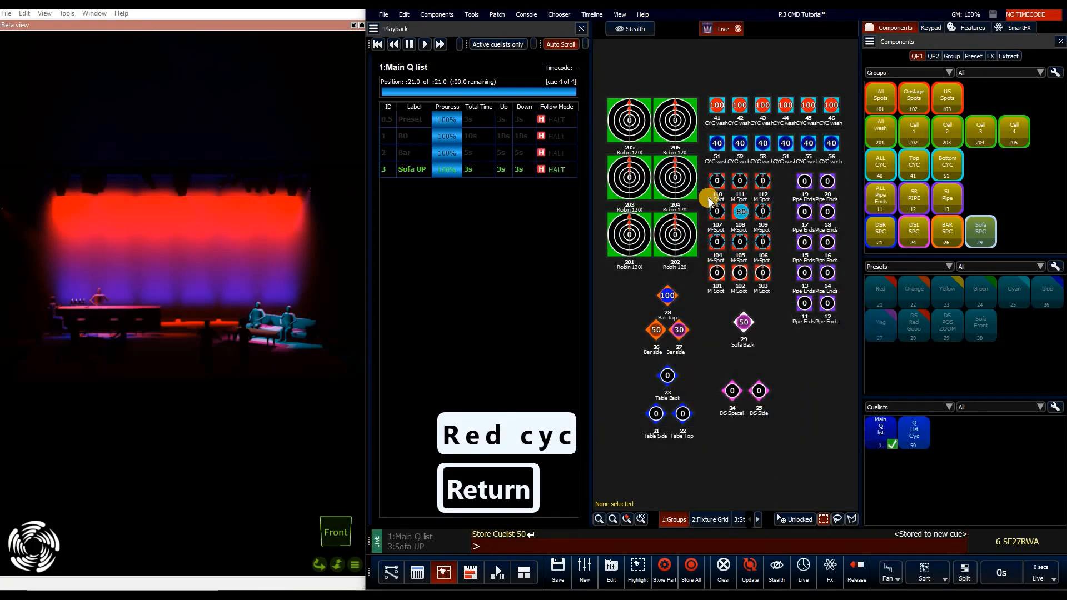
key("F7")
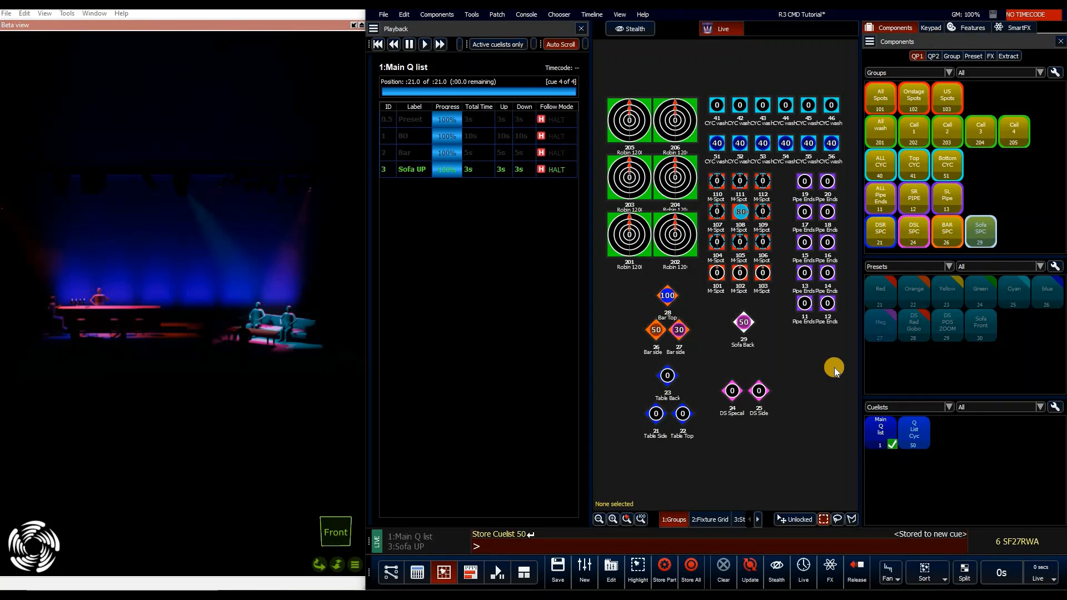
Step: Select cuelist 50 Q List Cyc and play its Red cyc cue
type("w50")
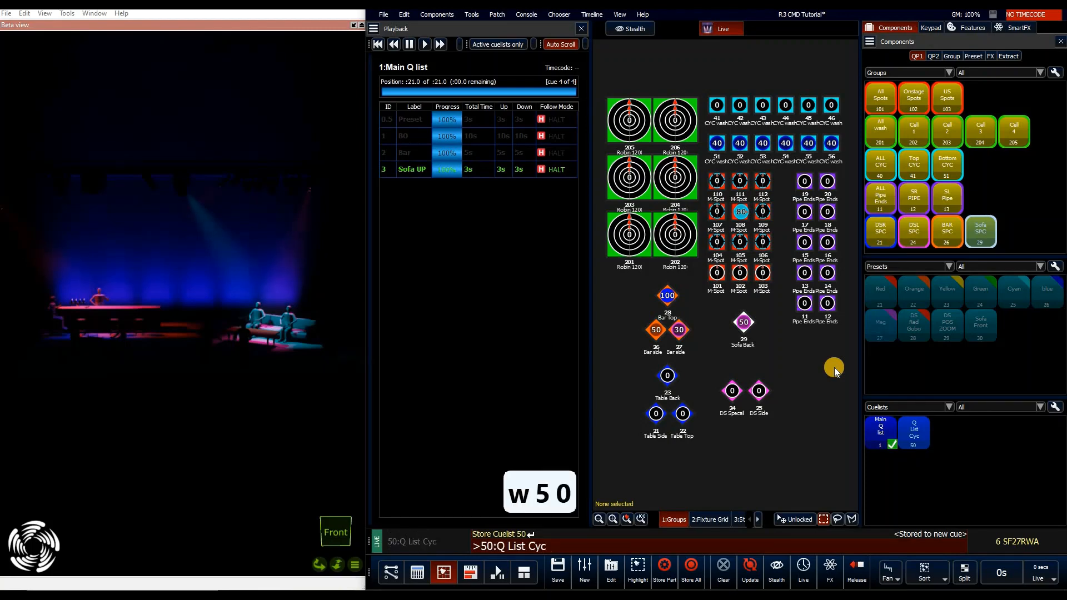
key("Return")
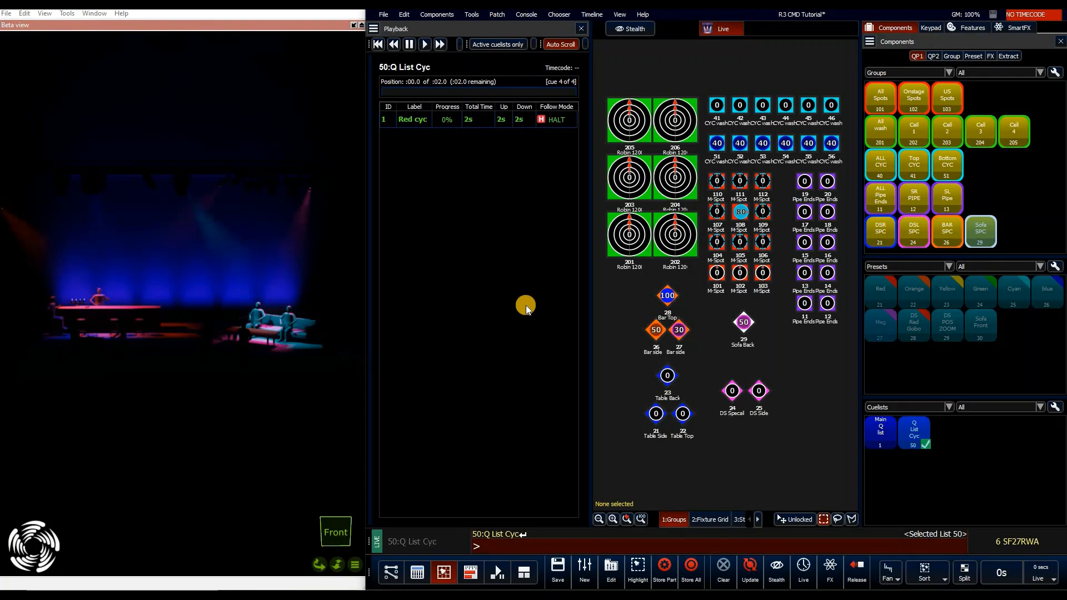
key("space")
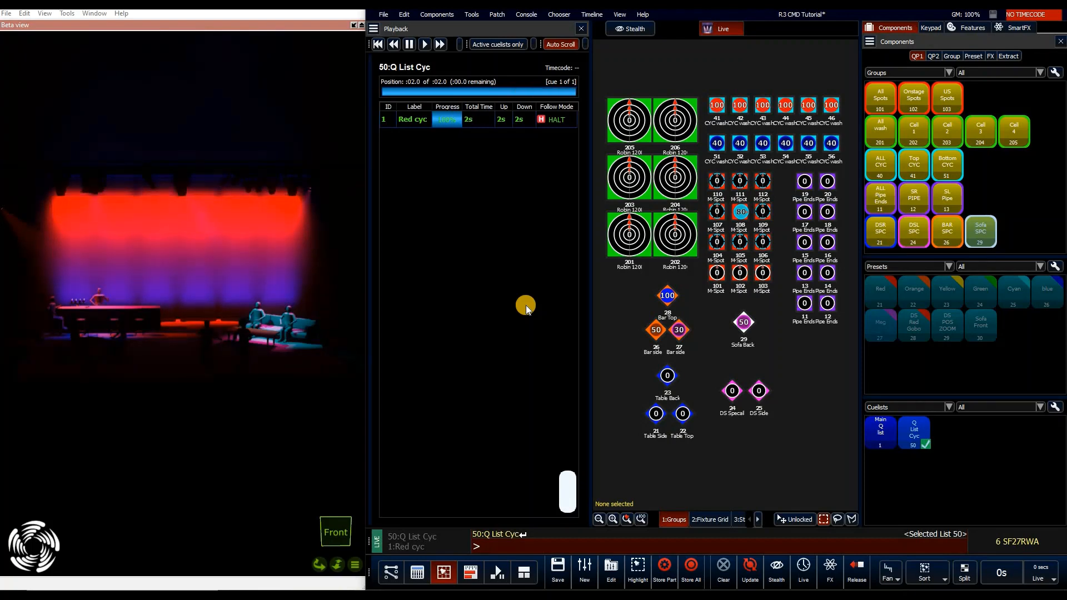
Step: Step cuelist 50 Q List Cyc back out of its Red cyc cue and forward into it repeatedly
key("ctrl+Left")
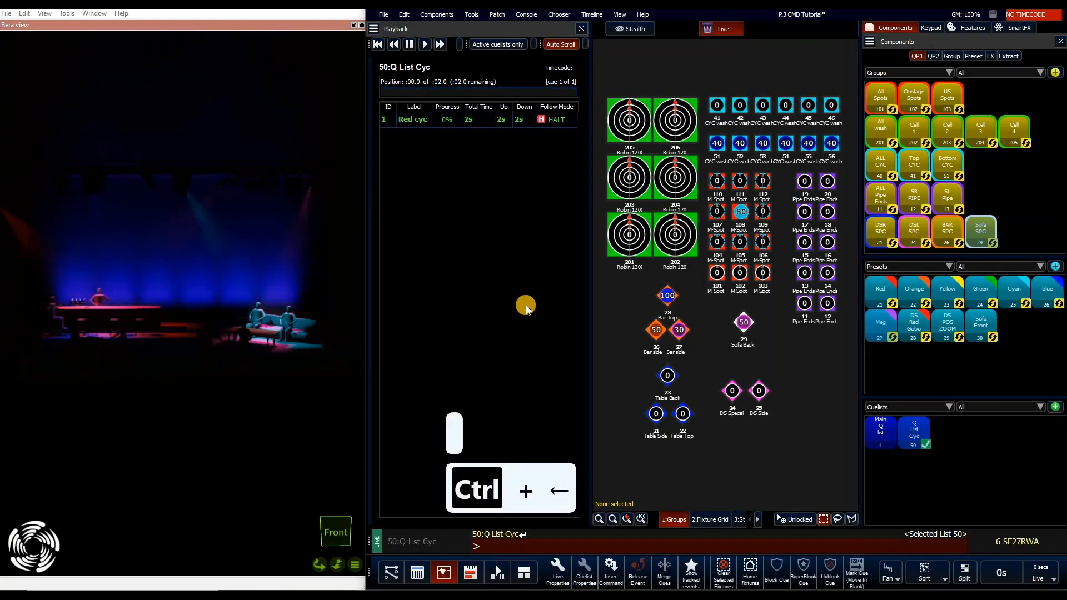
key("ctrl+Right")
key("ctrl+Left")
key("ctrl+Right")
key("space")
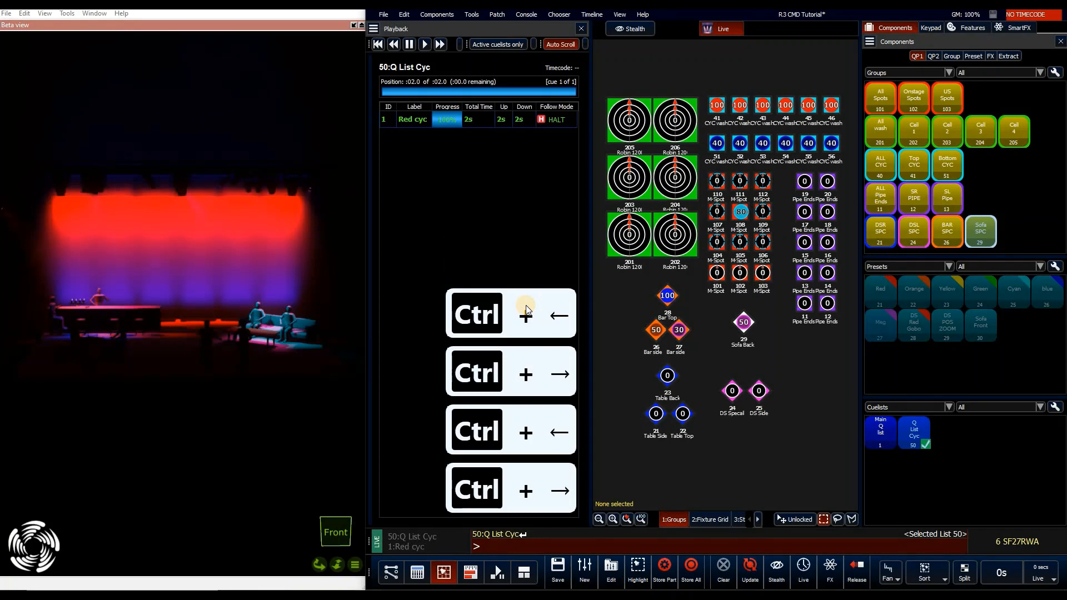
Step: Select cuelist 1 Main Q list and step playback back to cue 0.5 Preset
type("w1")
key("Return")
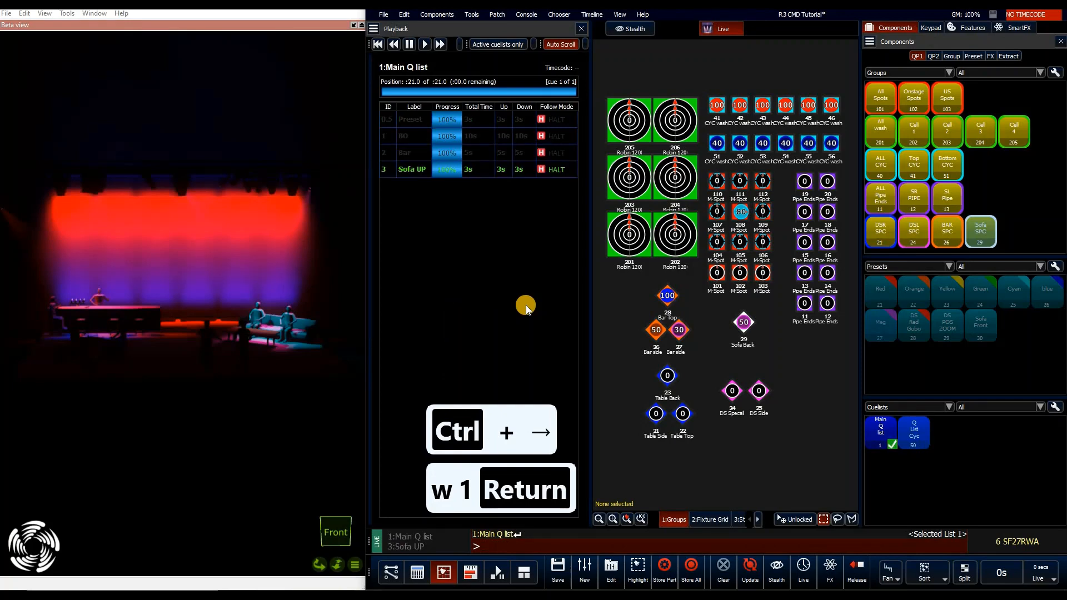
key("ctrl+Left")
key("ctrl+Left")
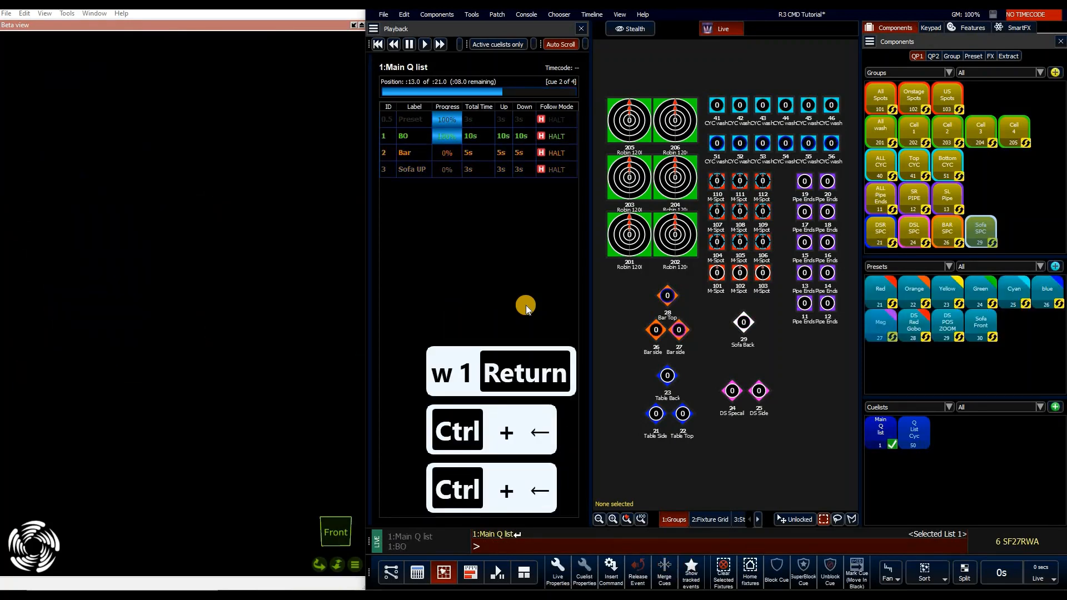
key("ctrl+Right")
key("ctrl+Left")
key("ctrl+Left")
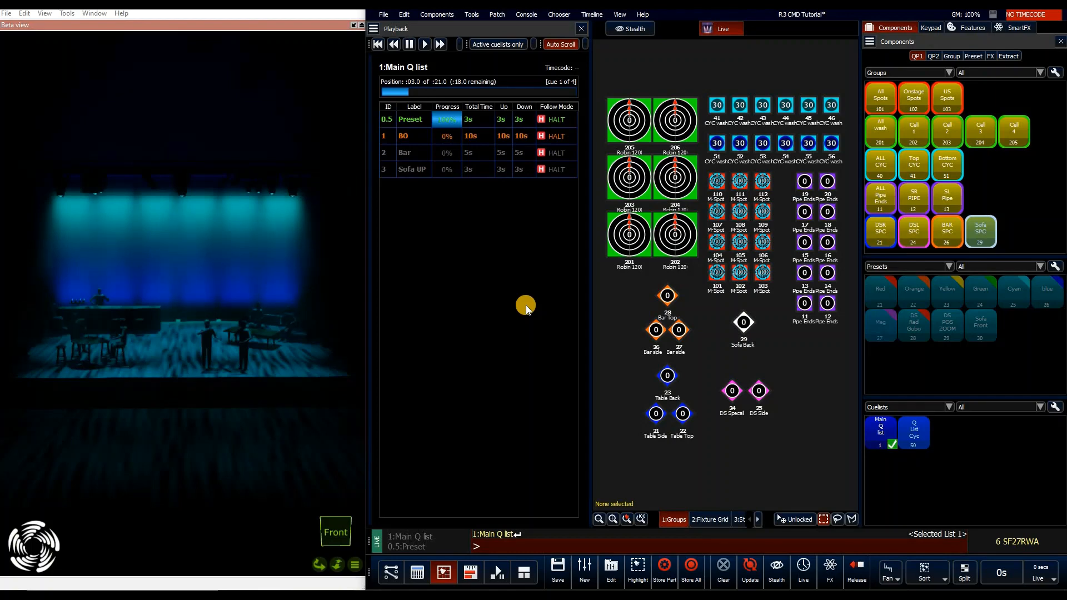
Step: Select cuelist 50 Q List Cyc, release its Red cyc cue and play it again over the Preset look
type("w")
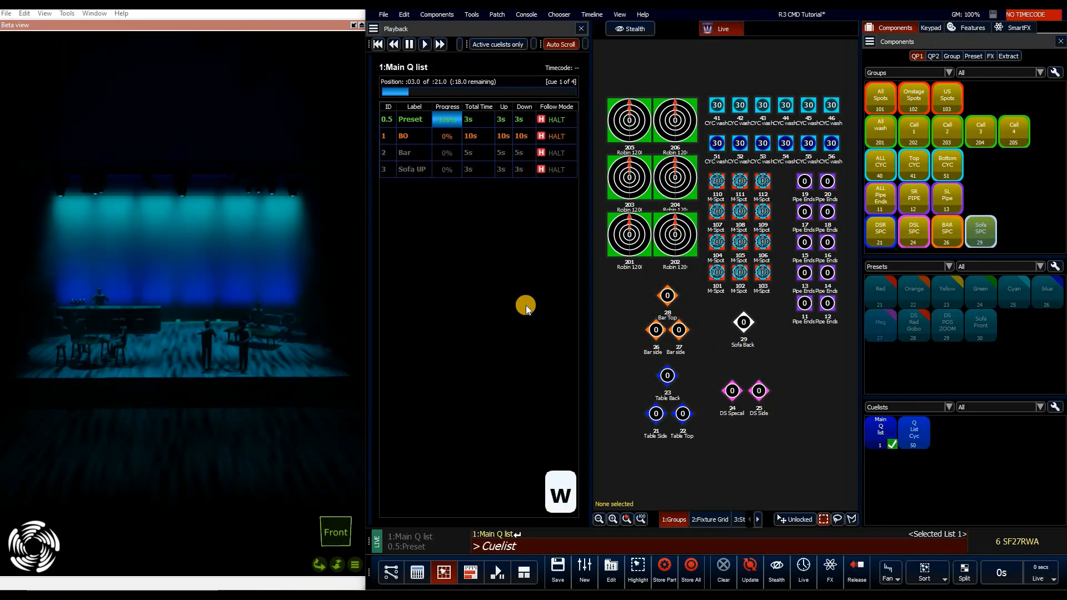
type("50:Q")
key("Return")
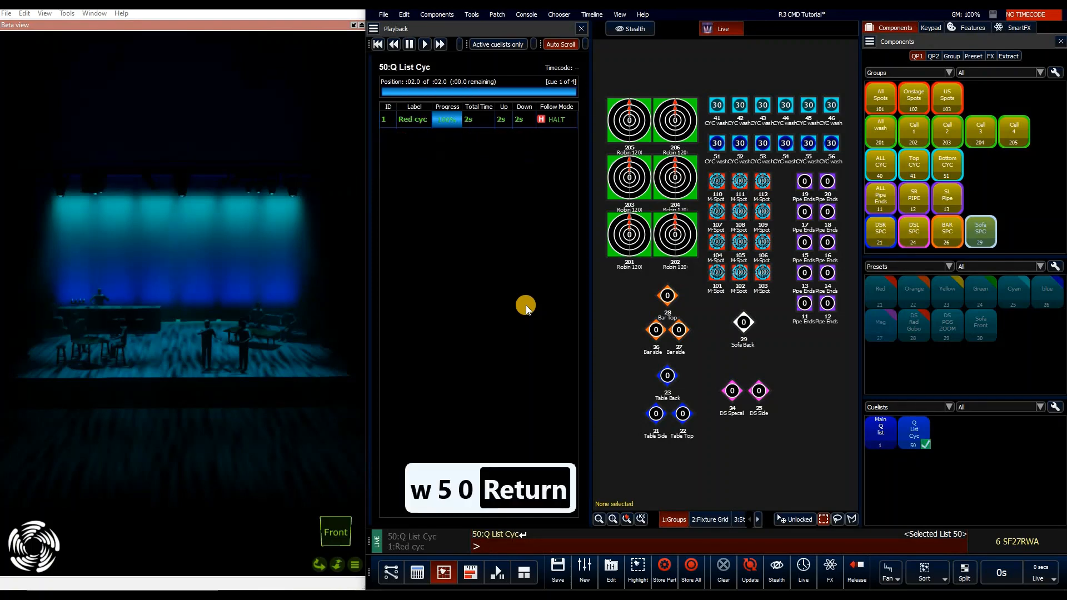
key("ctrl+Left")
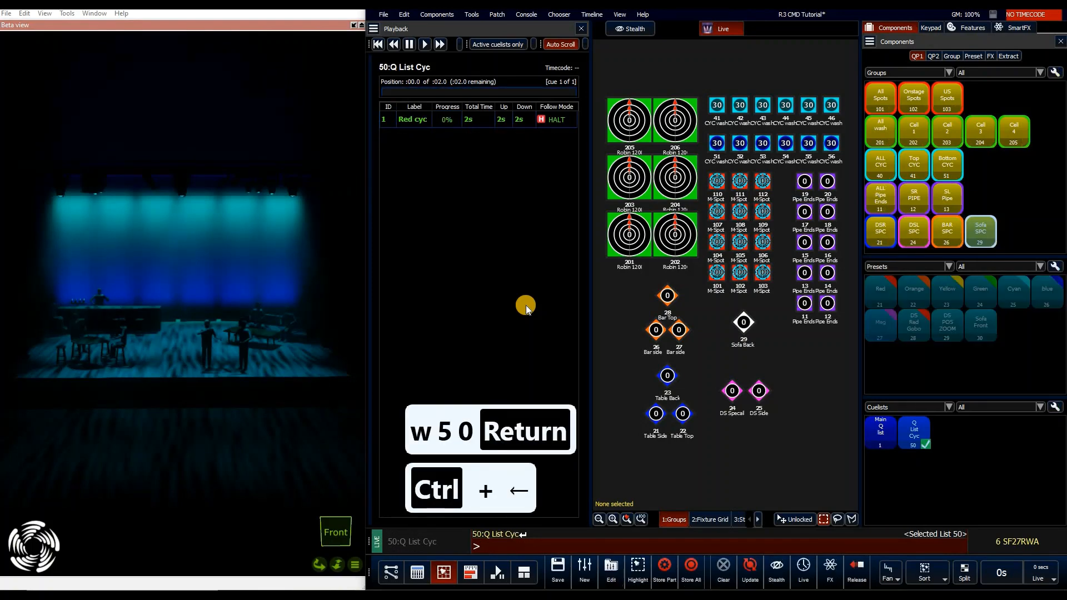
key("ctrl+Right")
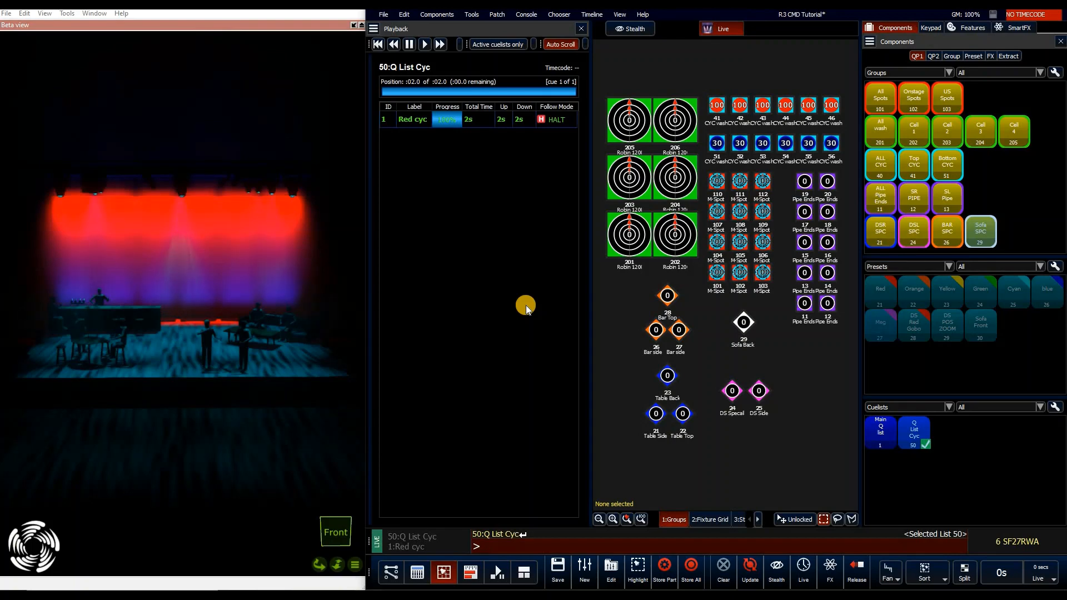
Step: Open cue 2 Bar of cuelist 1 Main Q list in the editor from the command line
type("w1")
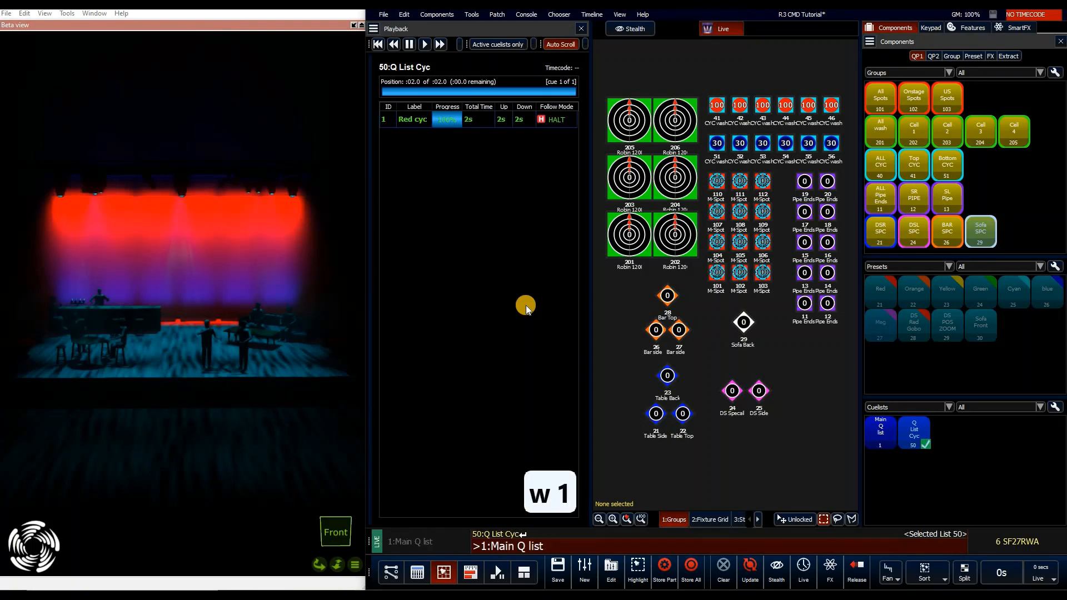
type("q2")
key("Return")
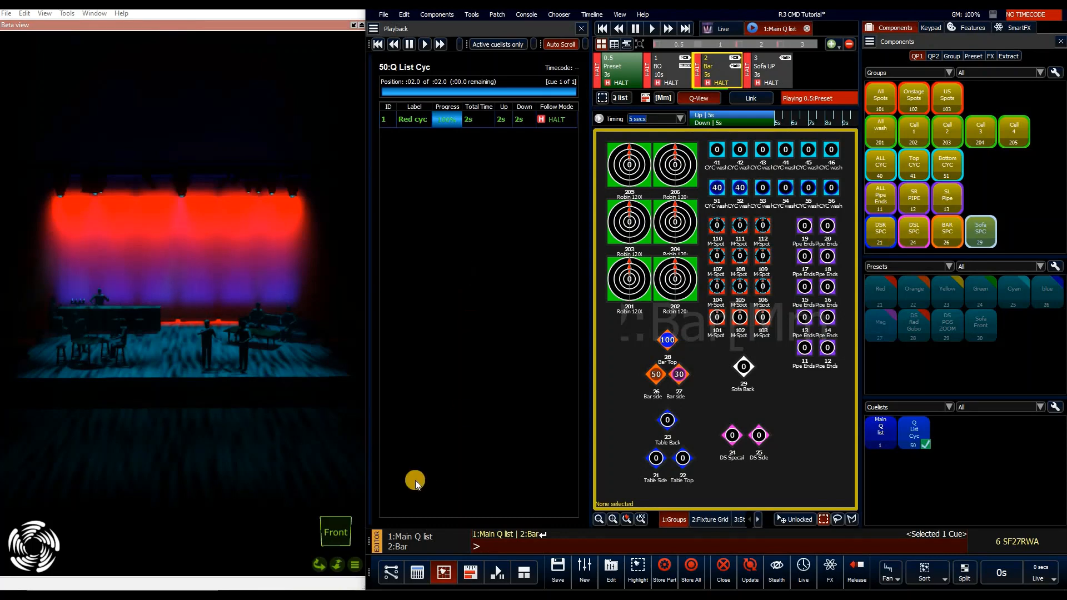
Step: Jump playback to cue 2 Bar of the Main Q list and close the cue editor
key("j")
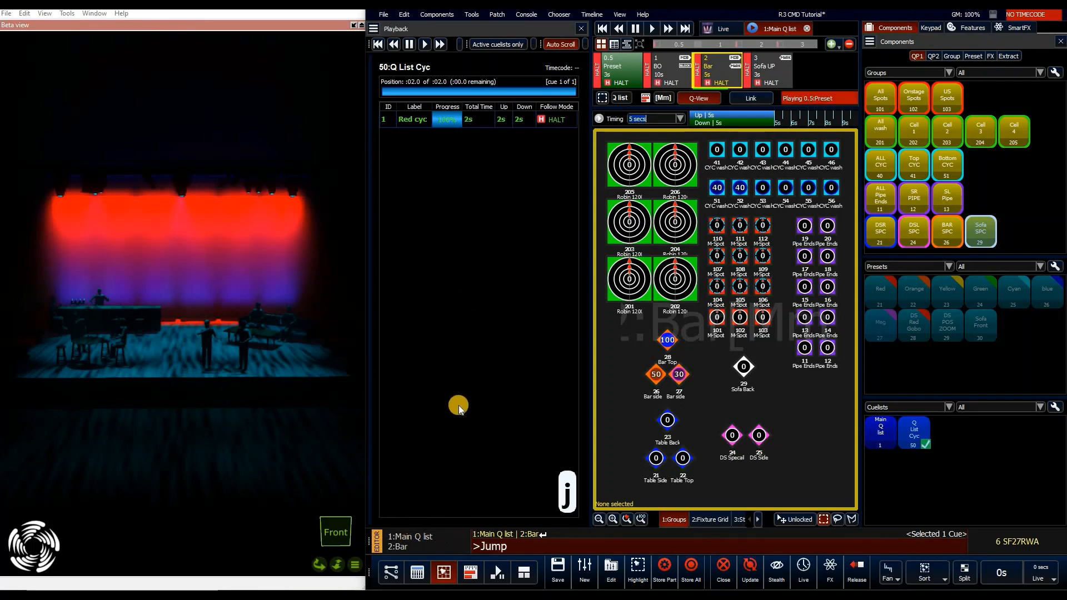
type("q2")
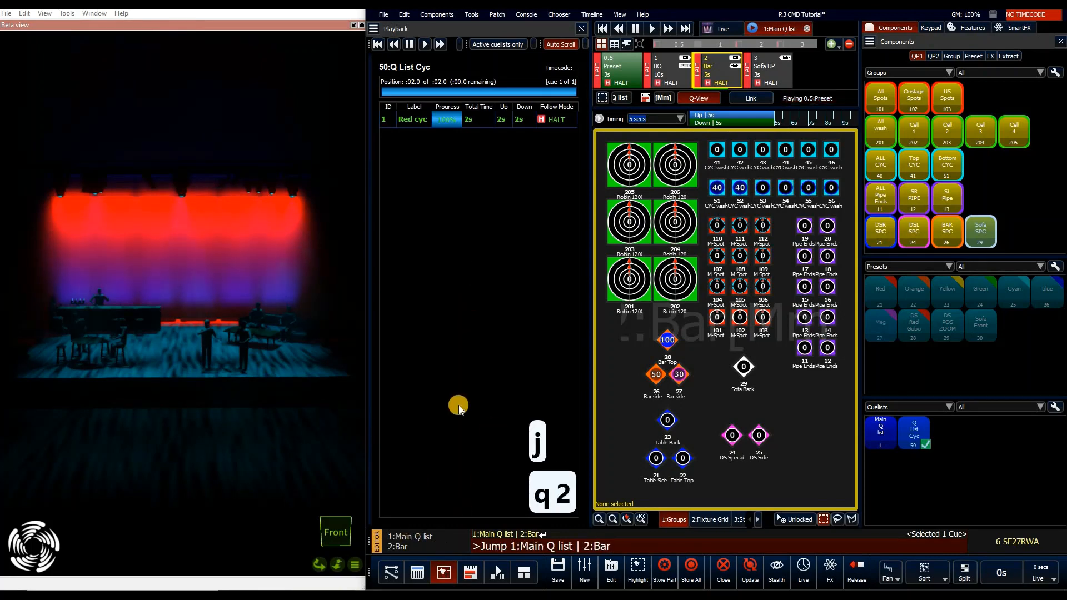
key("Return")
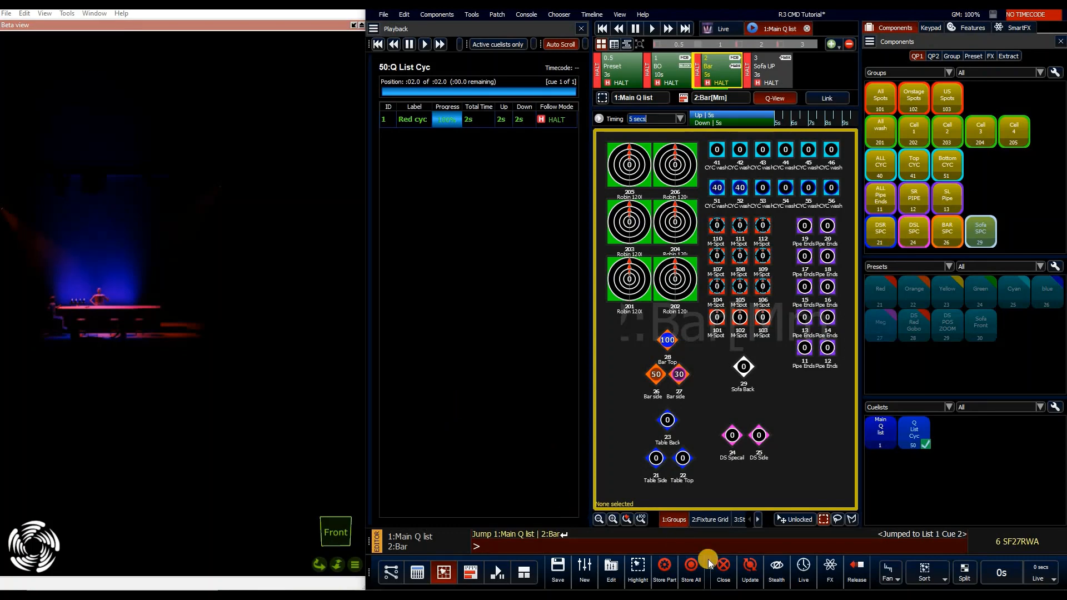
left_click(747, 564)
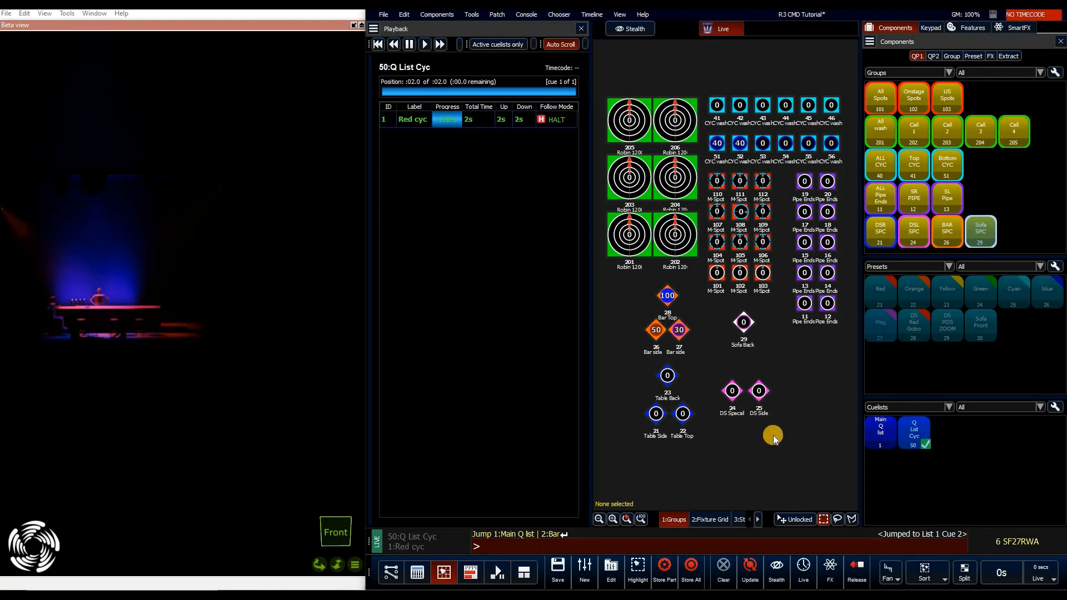
Step: Select cuelist 1 Main Q list and advance playback to cue 3 Sofa UP
key("w")
key("1")
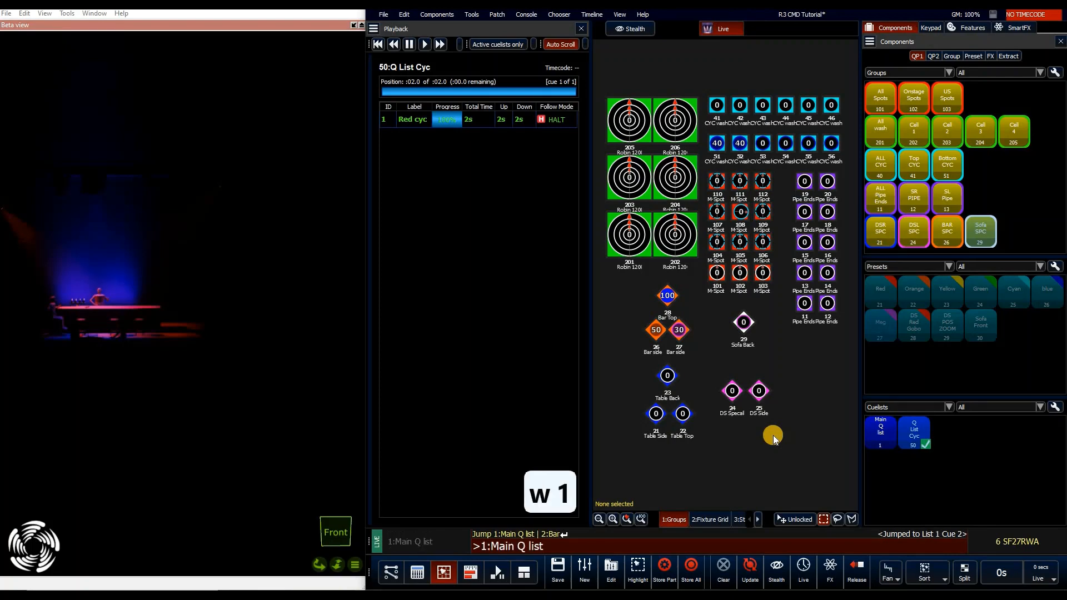
key("Return")
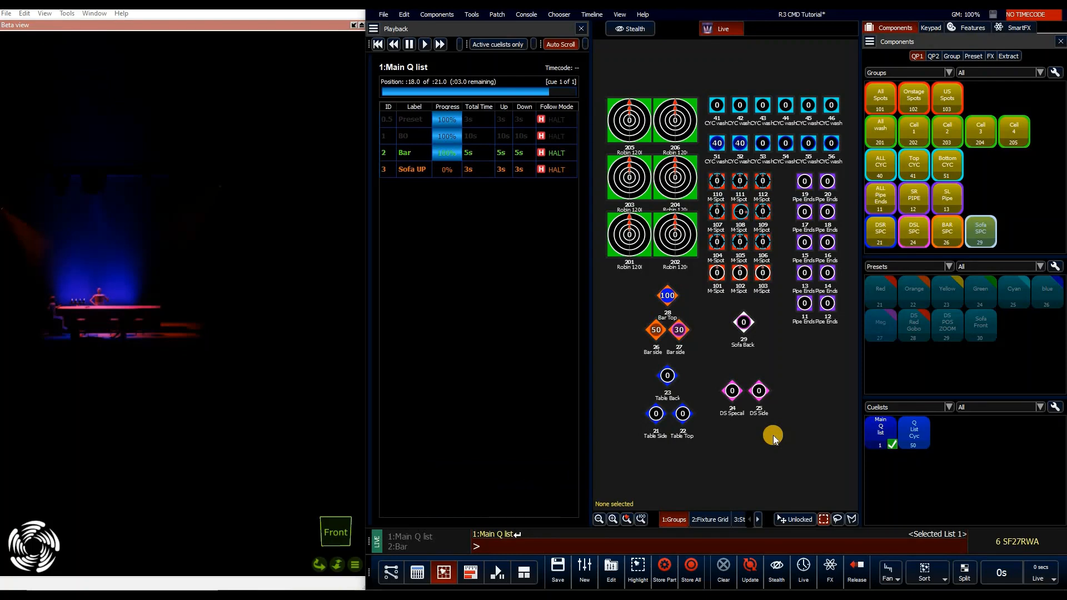
key("ctrl+Right")
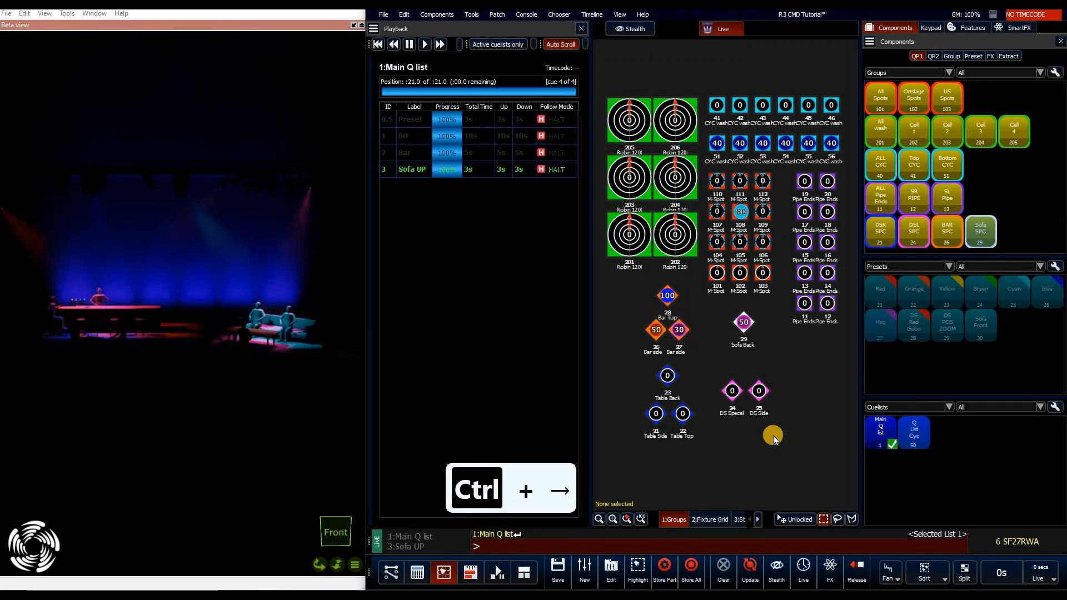
Step: Copy only the intensity and color of fixtures 41 thru 46 from cuelist 50, cue 1 Red cyc, into Live
type("41")
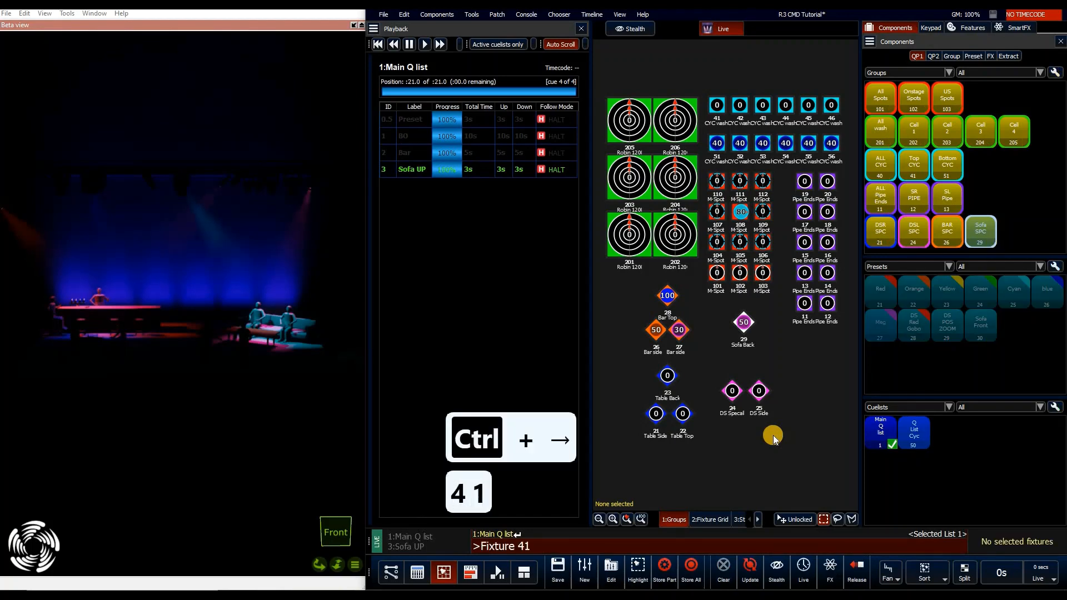
key("slash")
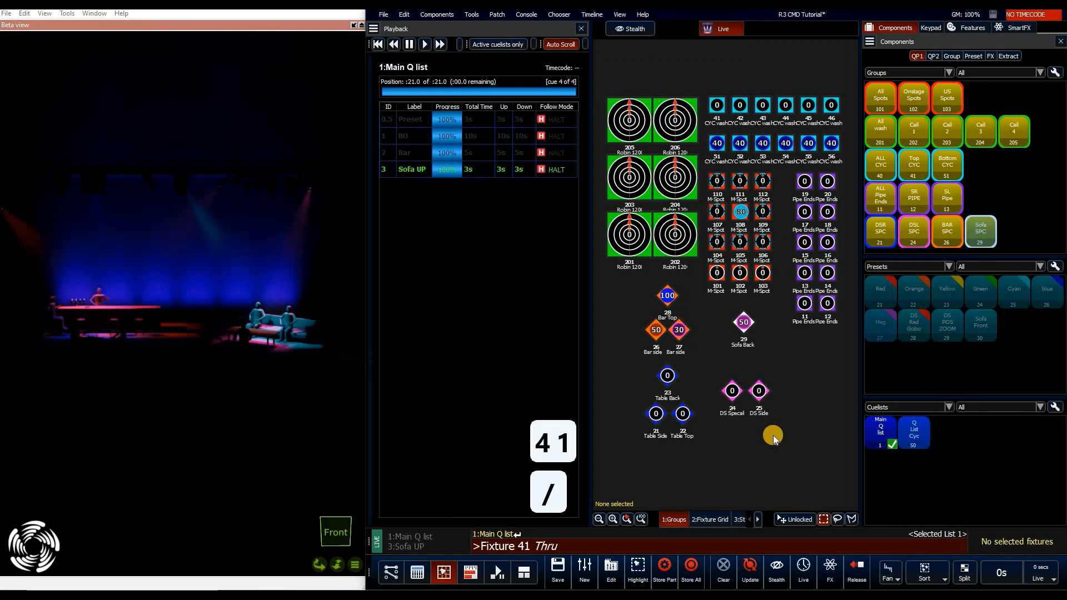
type("46")
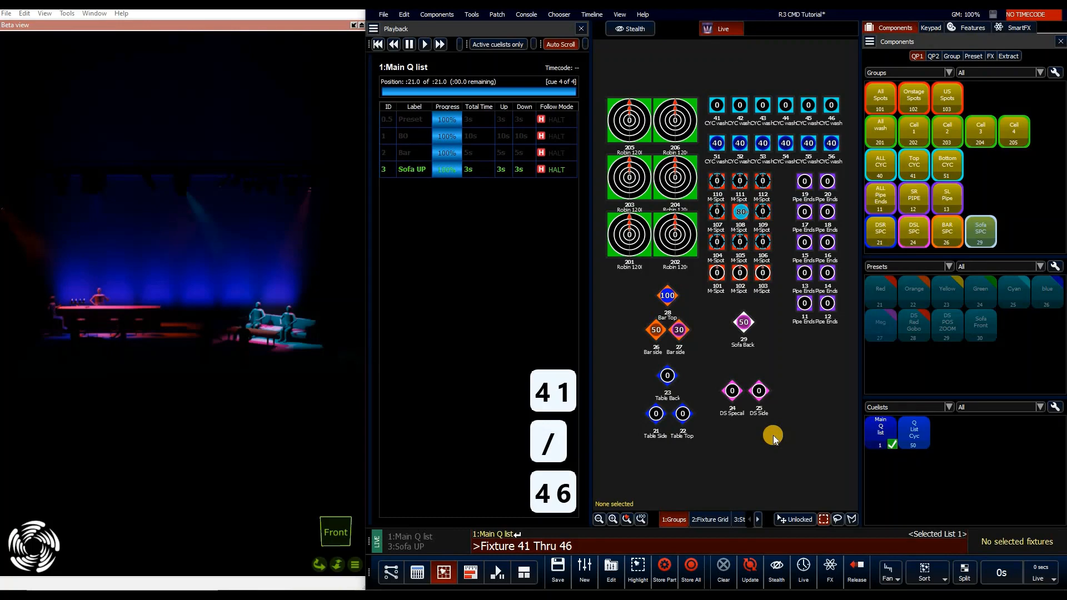
key("shift")
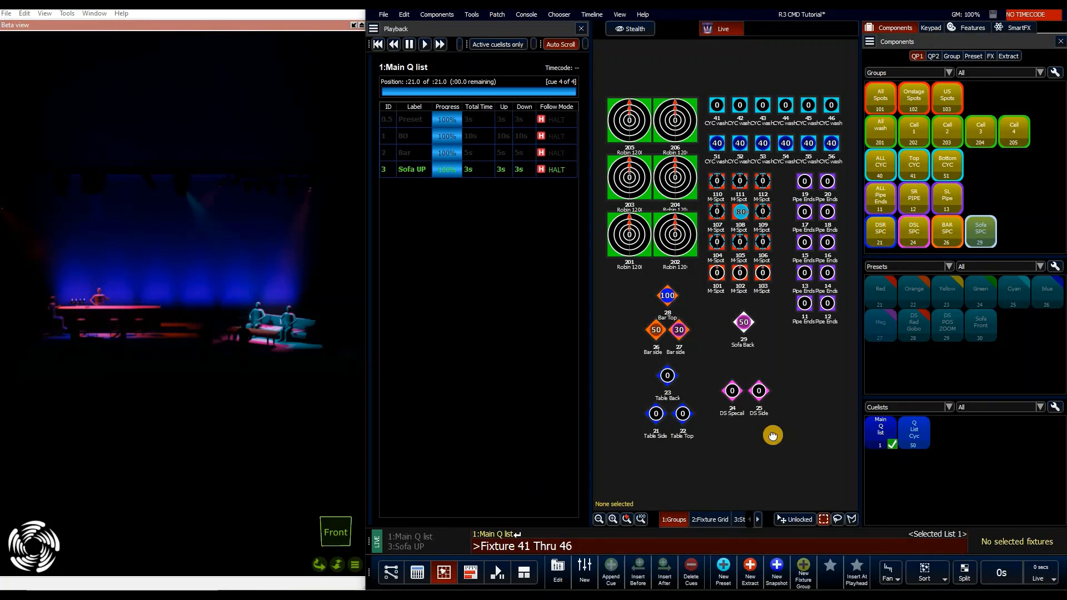
key("alt+7")
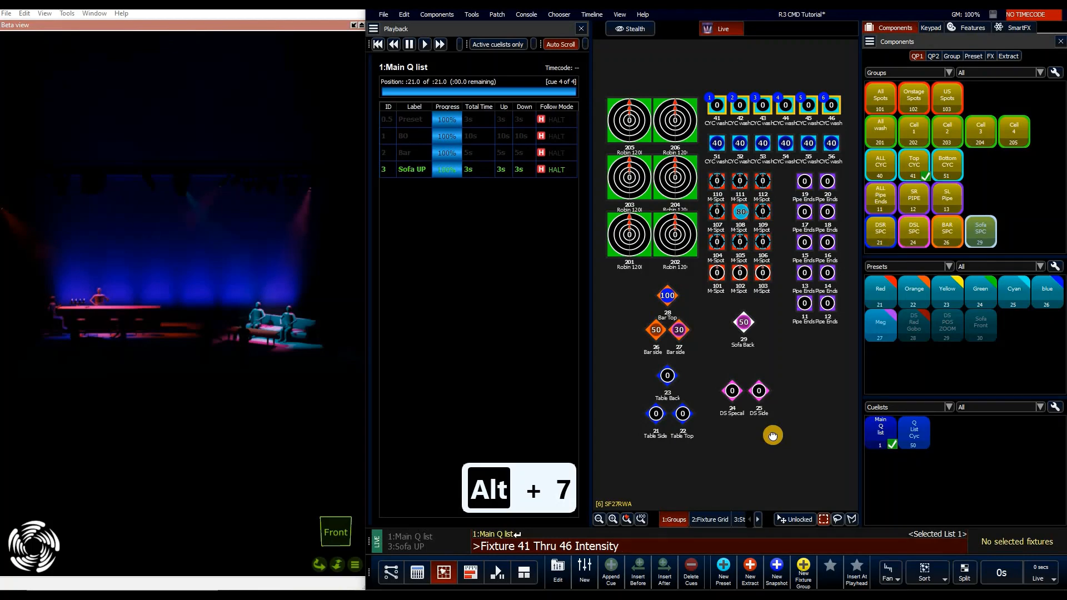
key("alt+9")
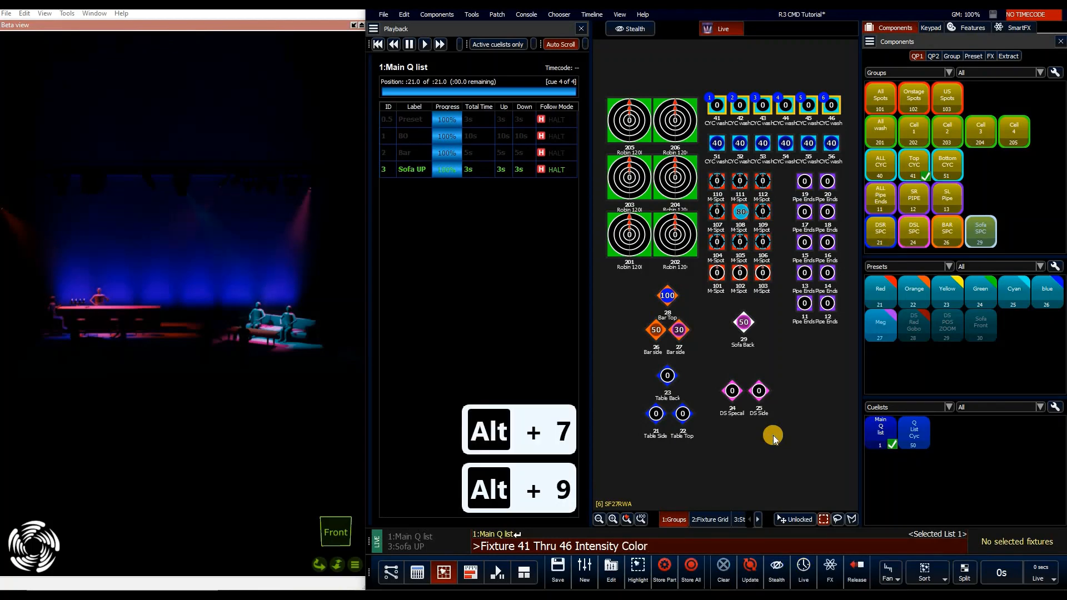
key("KP_Multiply")
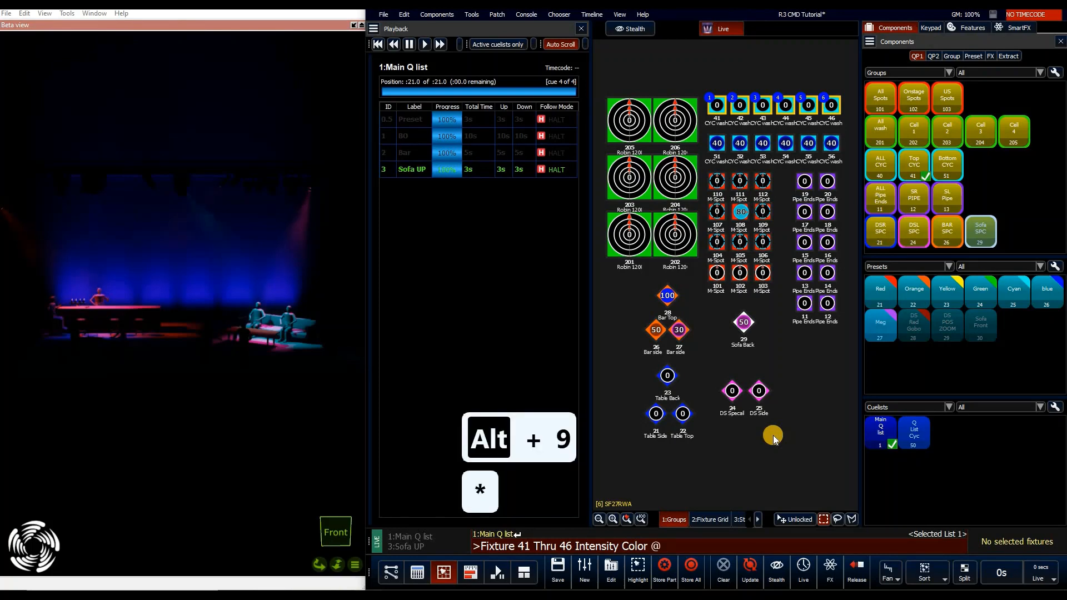
type("w")
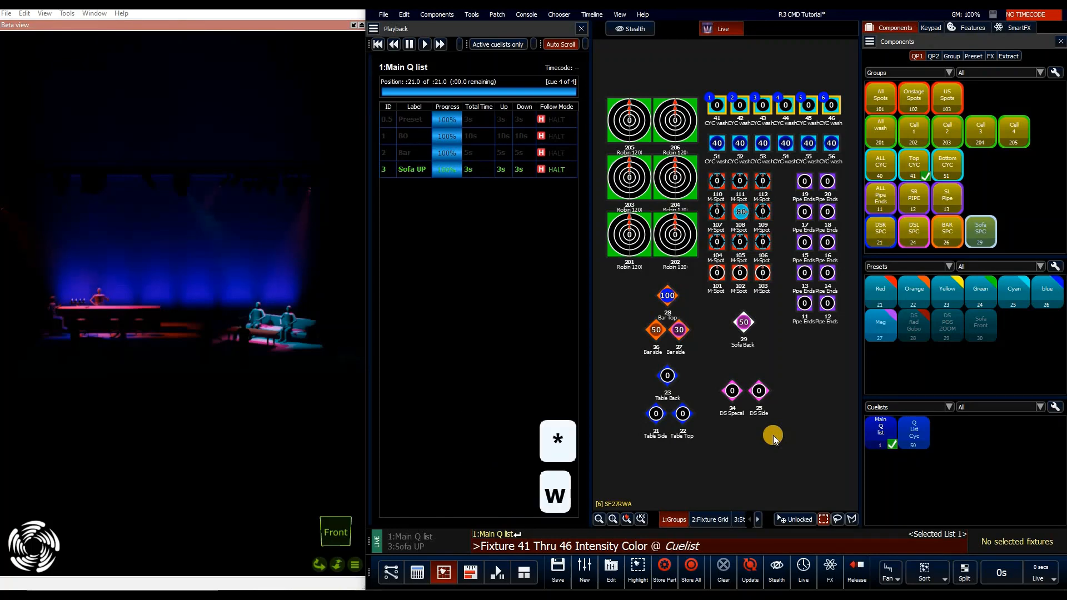
type("50")
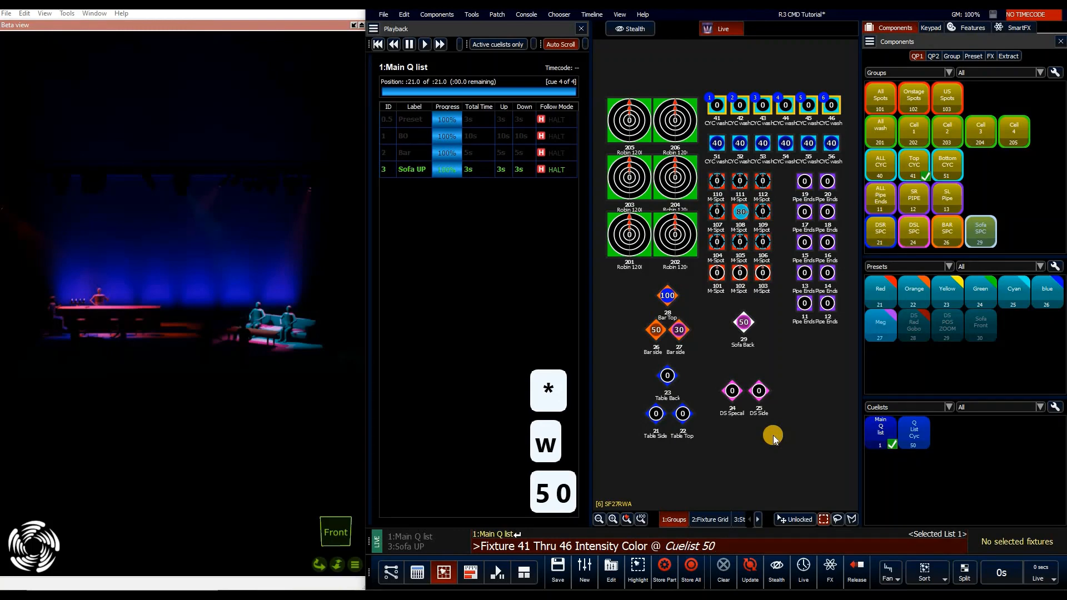
type("q1")
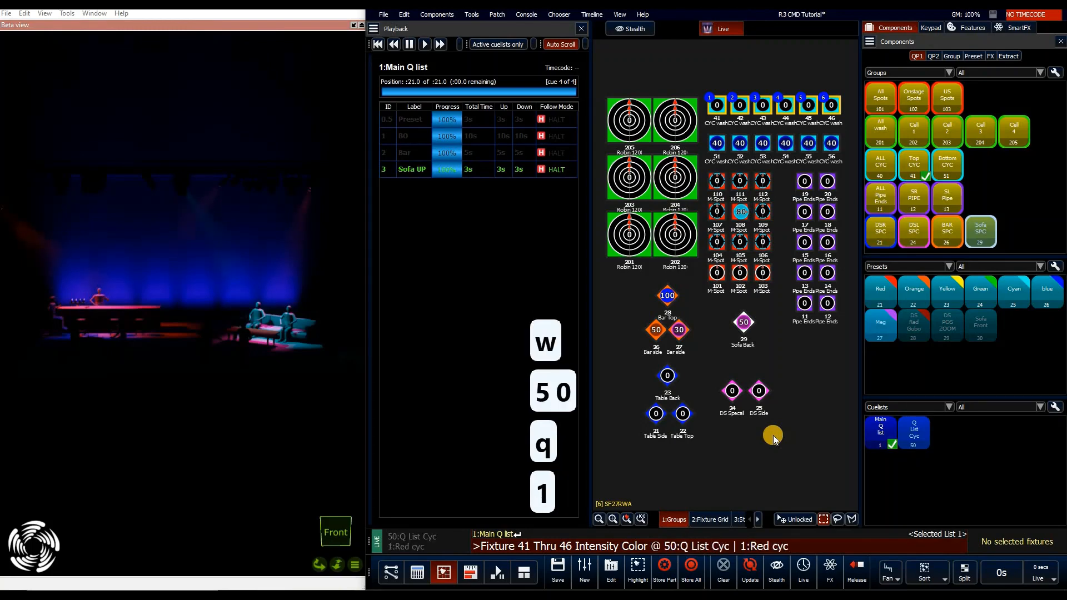
key("Return")
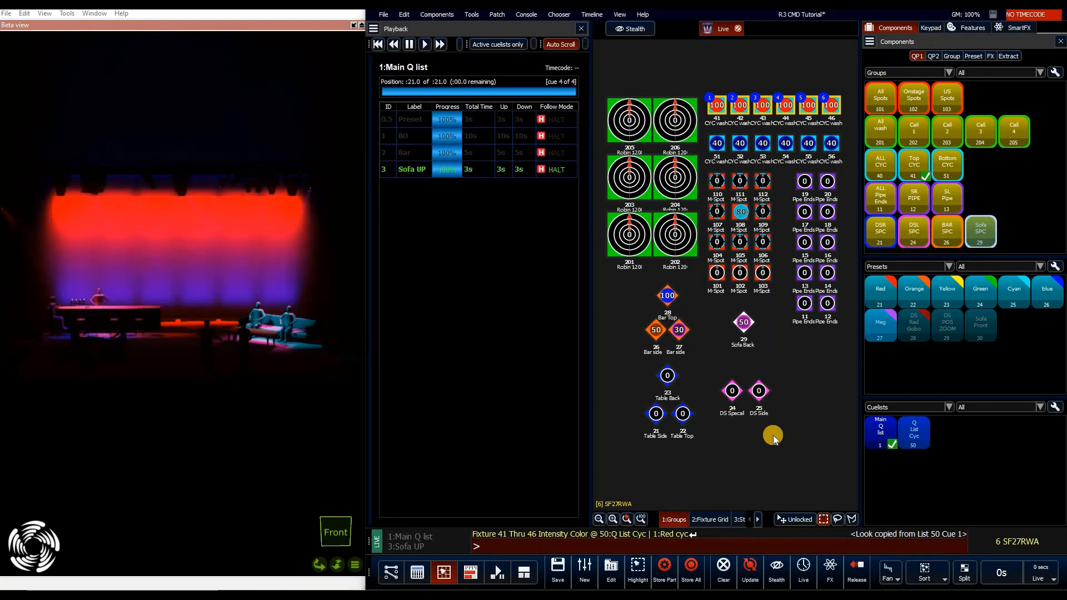
Step: Update cue 3 Sofa UP of the Main Q list with the live look and replay it from cue 2 Bar
key("u")
key("Return")
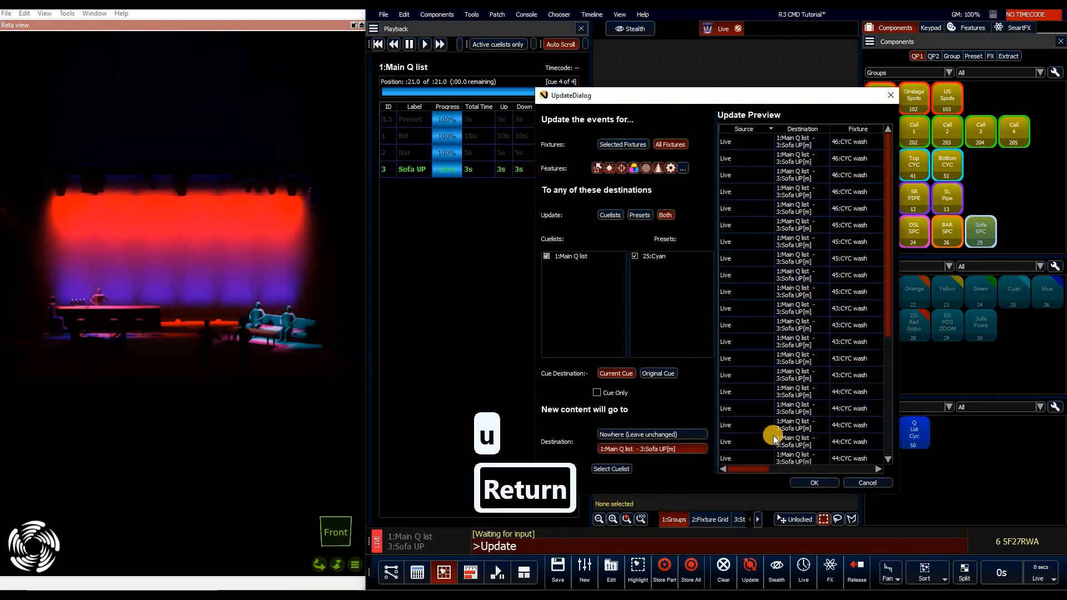
key("Return")
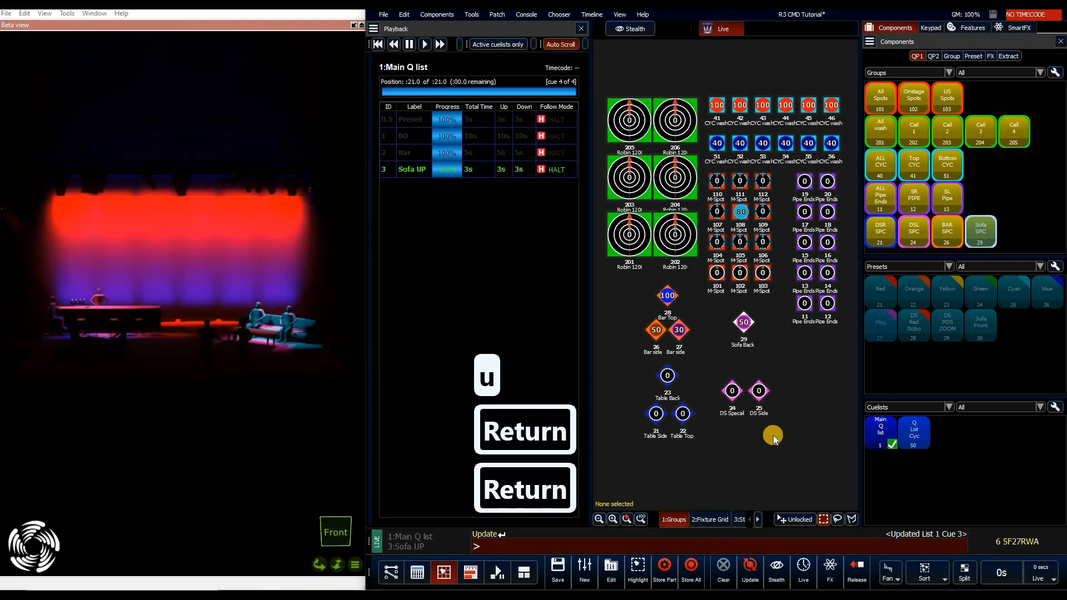
key("ctrl+Left")
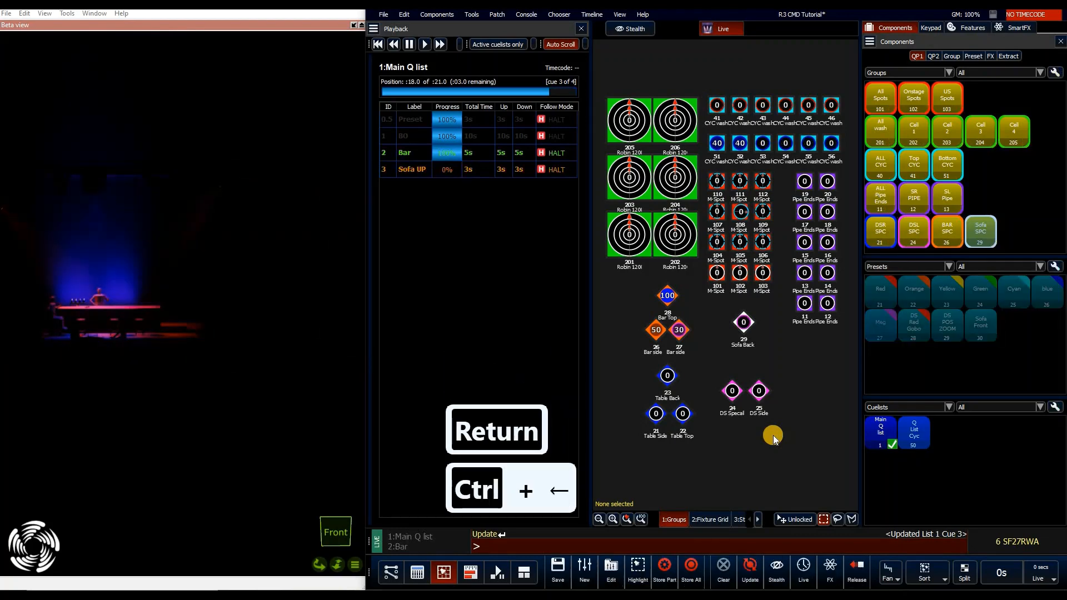
key("space")
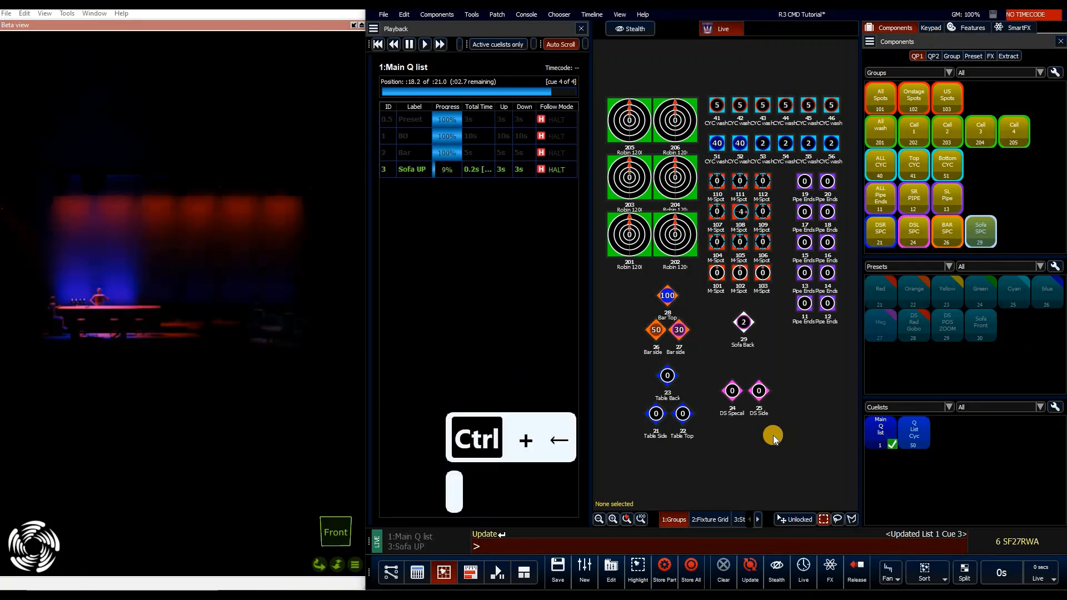